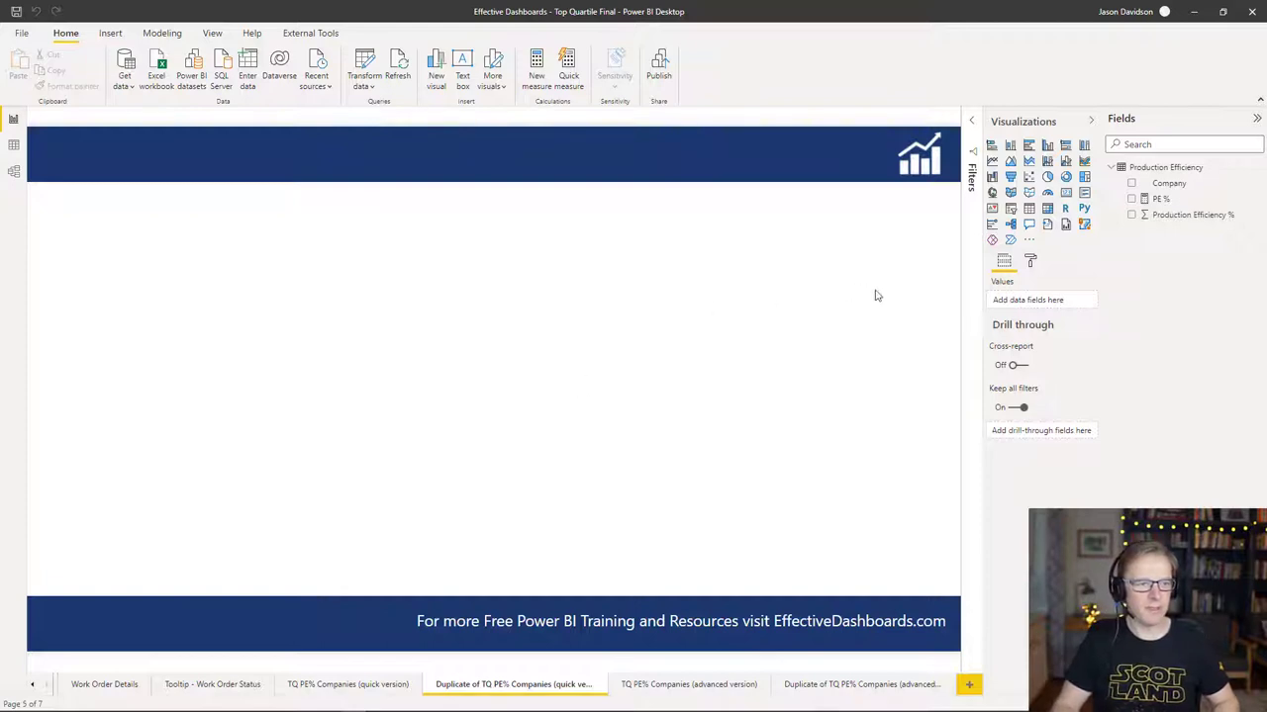
# Review the data in the Production Efficiency table and the full formula of the PE % measure.
pyautogui.click(1167, 168)
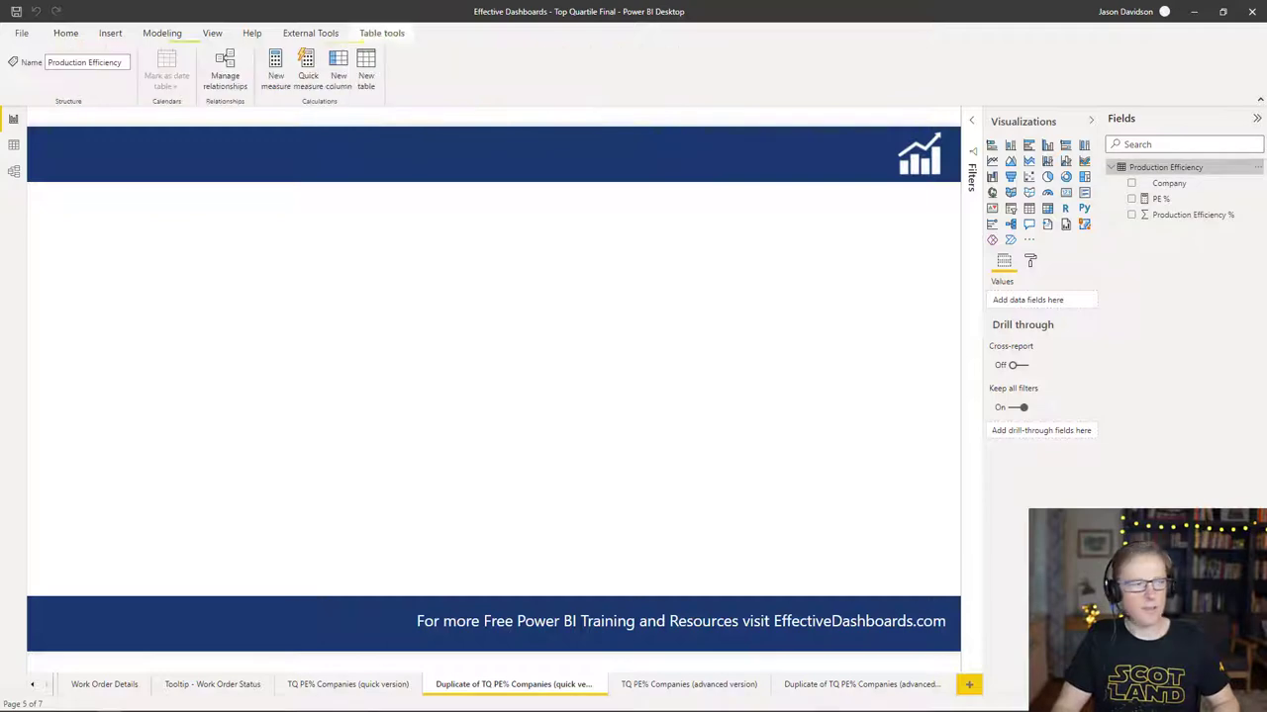
pyautogui.click(15, 146)
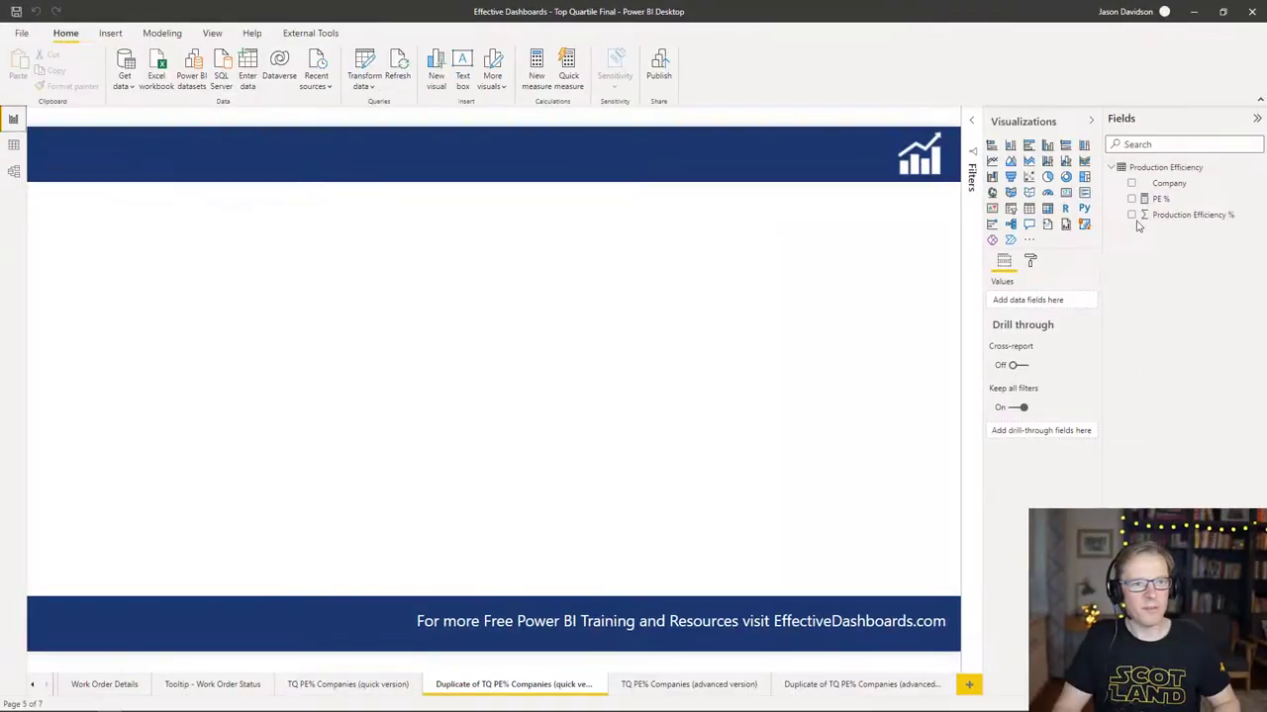
pyautogui.click(1160, 199)
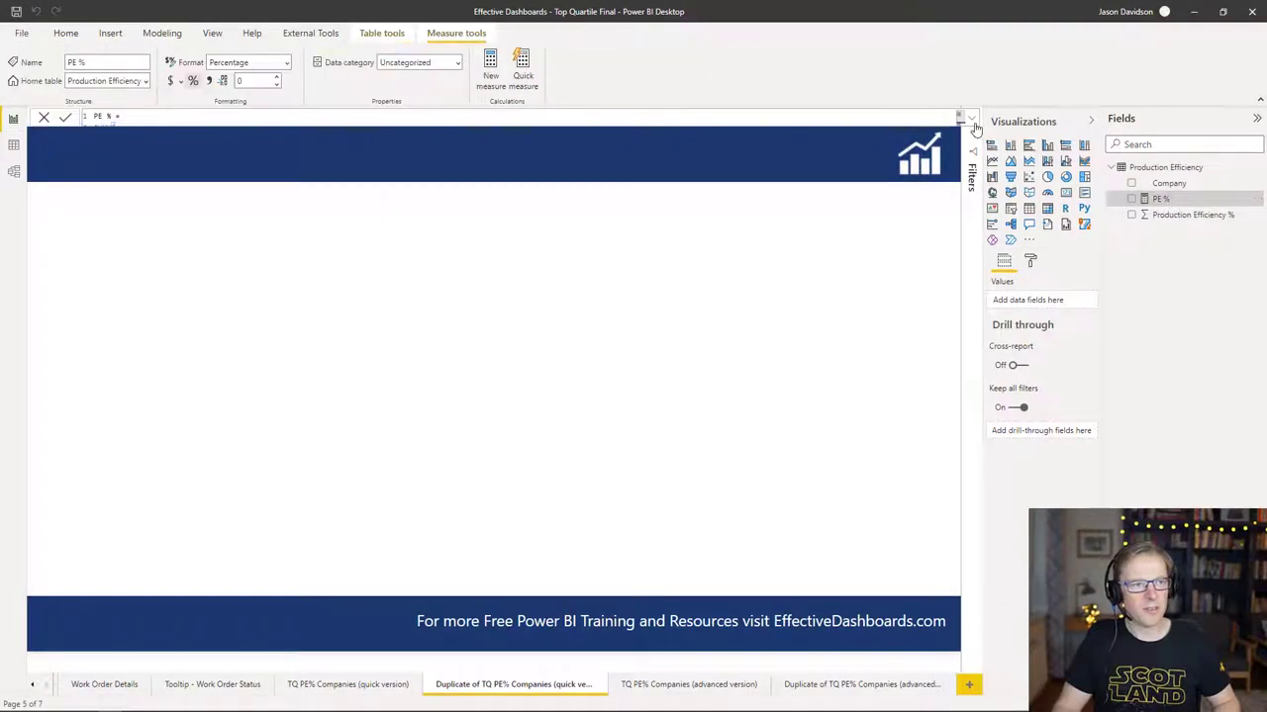
pyautogui.click(972, 118)
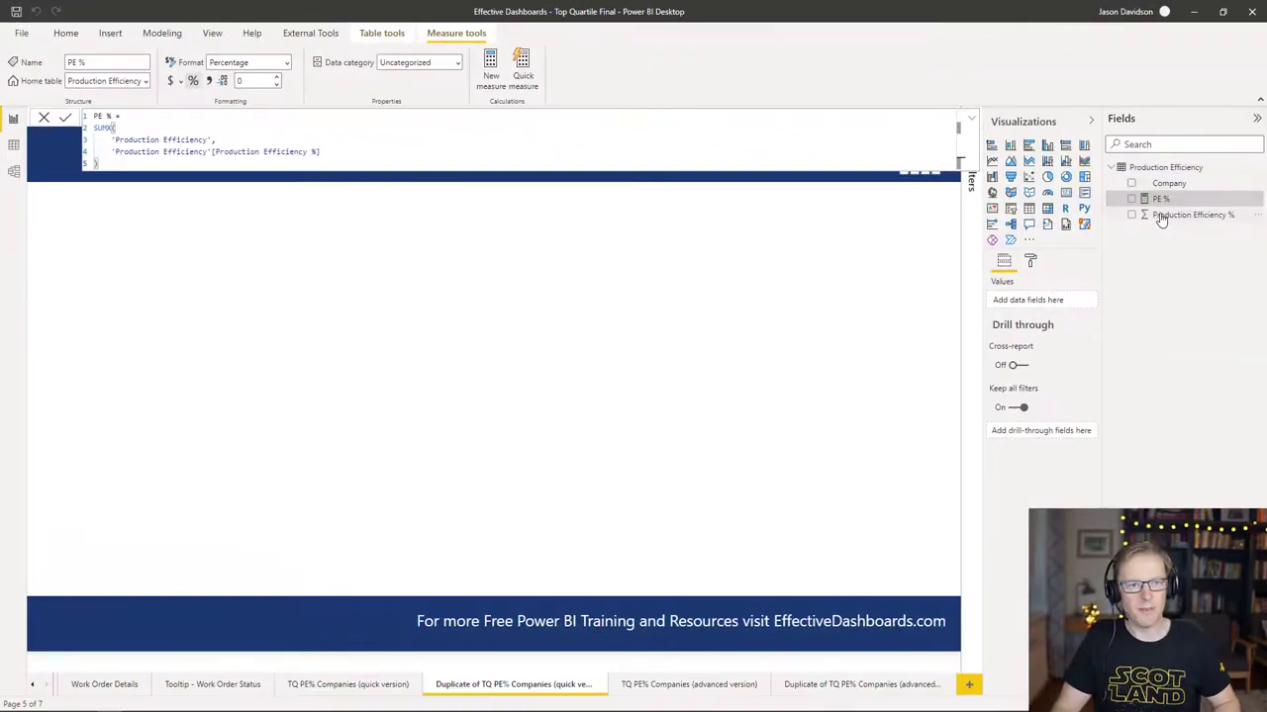
# Hide the Production Efficiency % column from the field list and collapse the PE % formula.
pyautogui.rightClick(1160, 204)
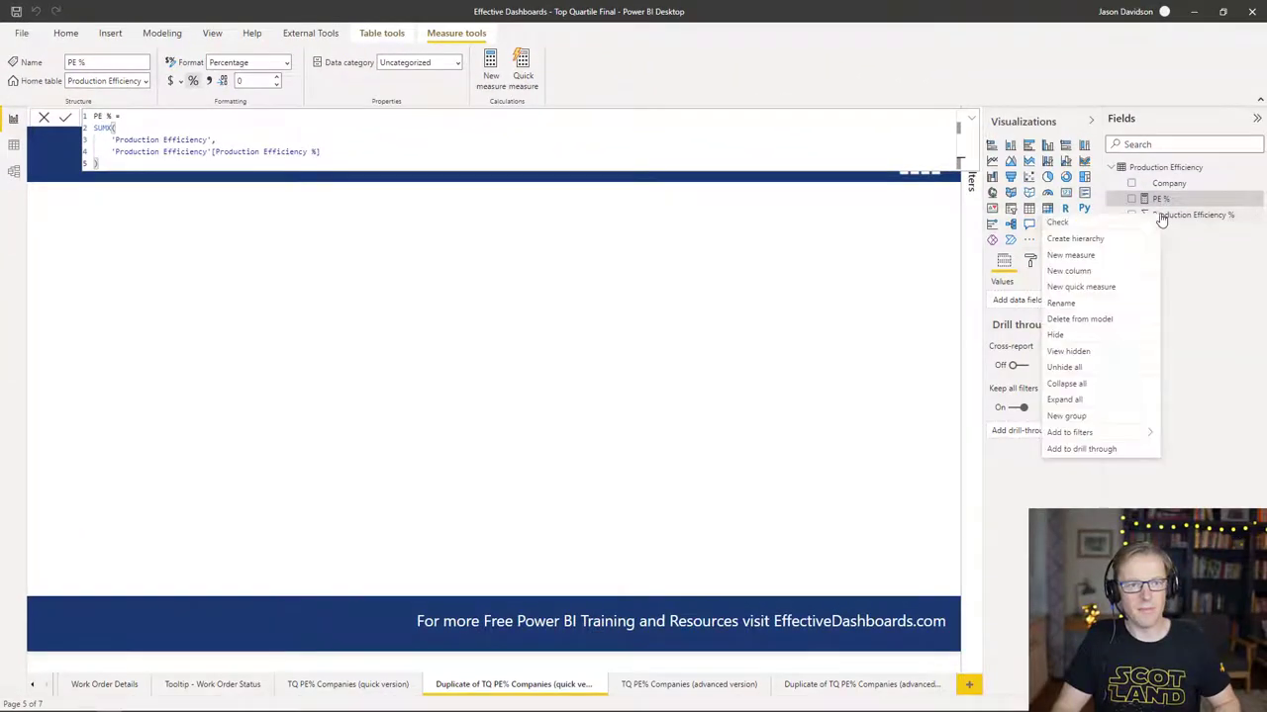
pyautogui.click(1107, 325)
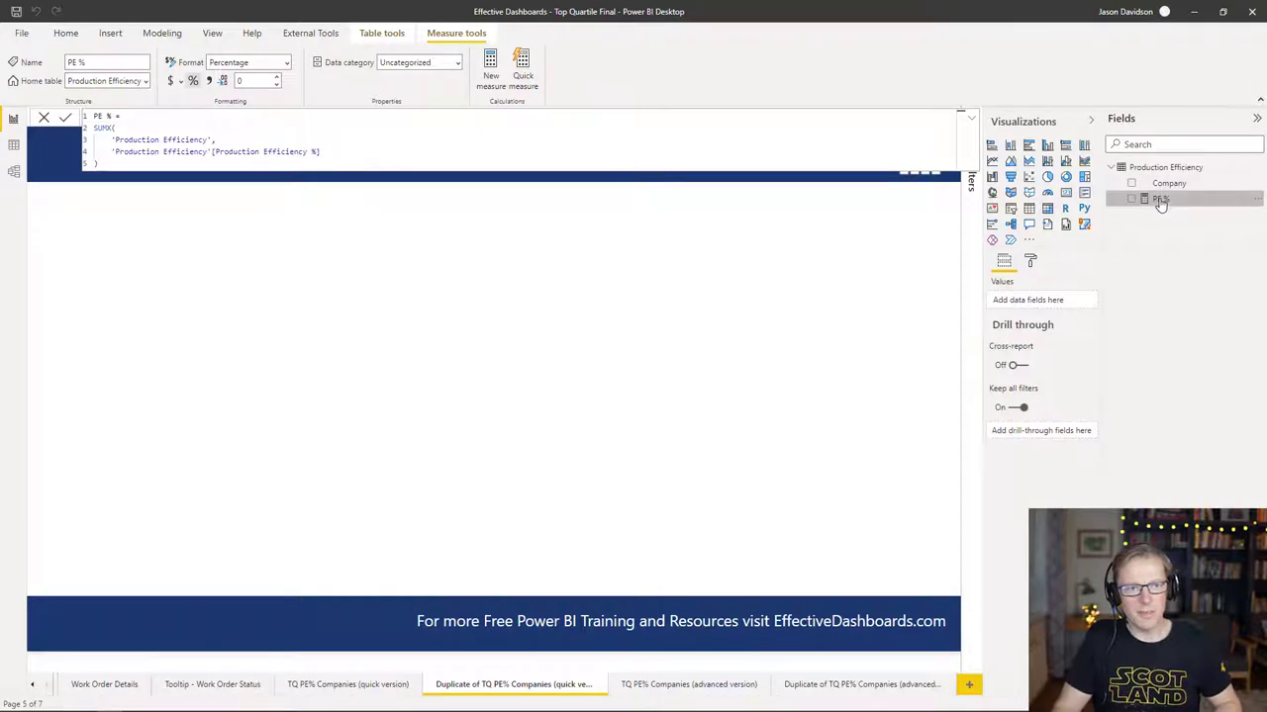
pyautogui.click(972, 120)
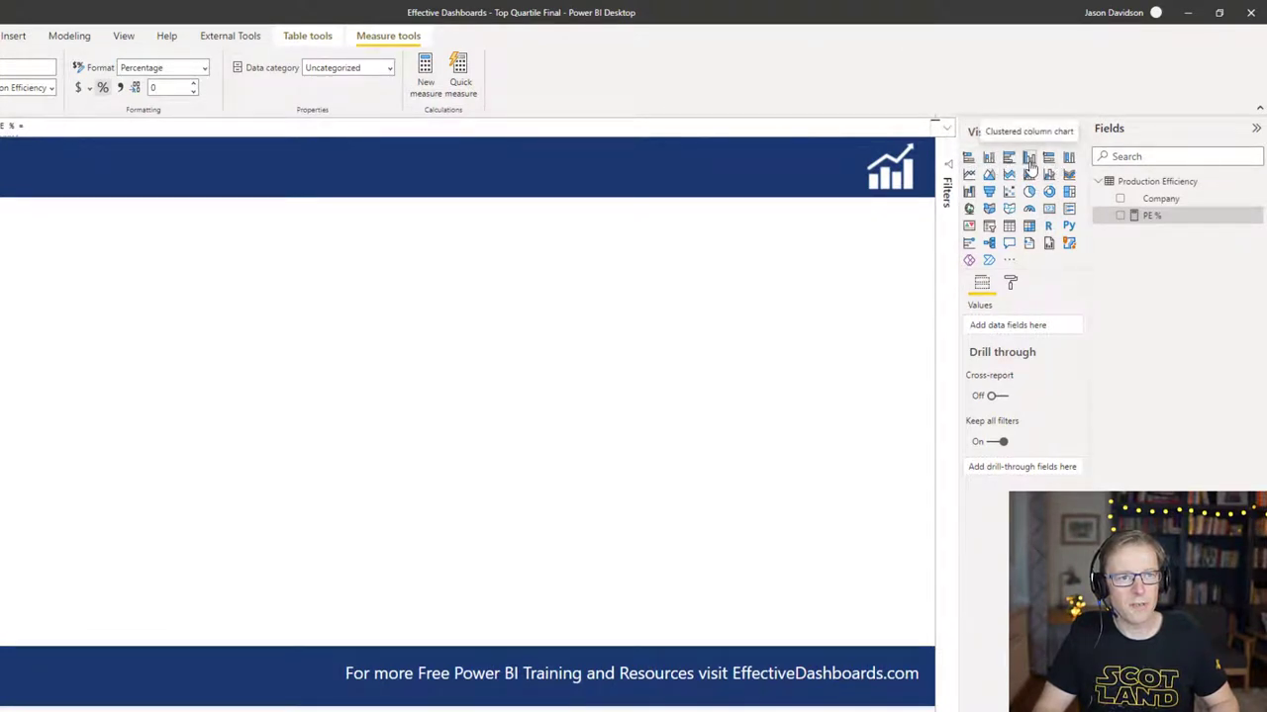
# Add a clustered column chart with Company on the axis and PE % as the values.
pyautogui.click(1029, 161)
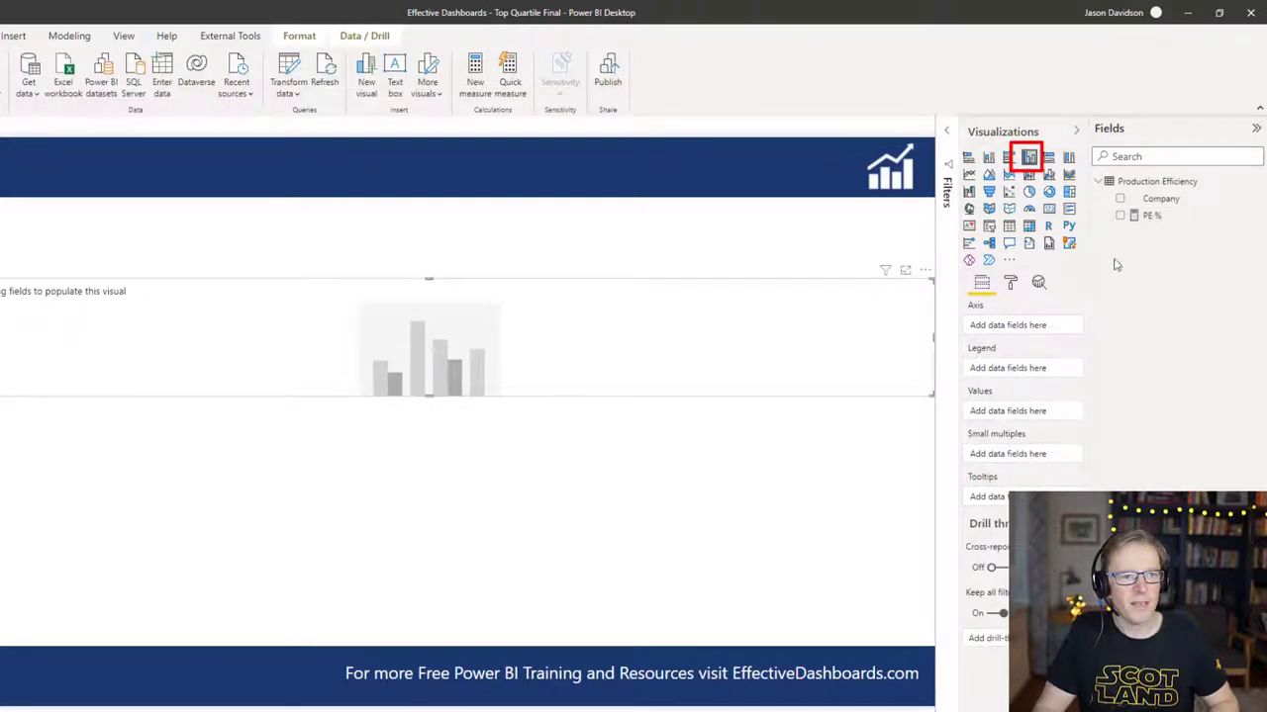
pyautogui.moveTo(1153, 199); pyautogui.dragTo(1009, 324)
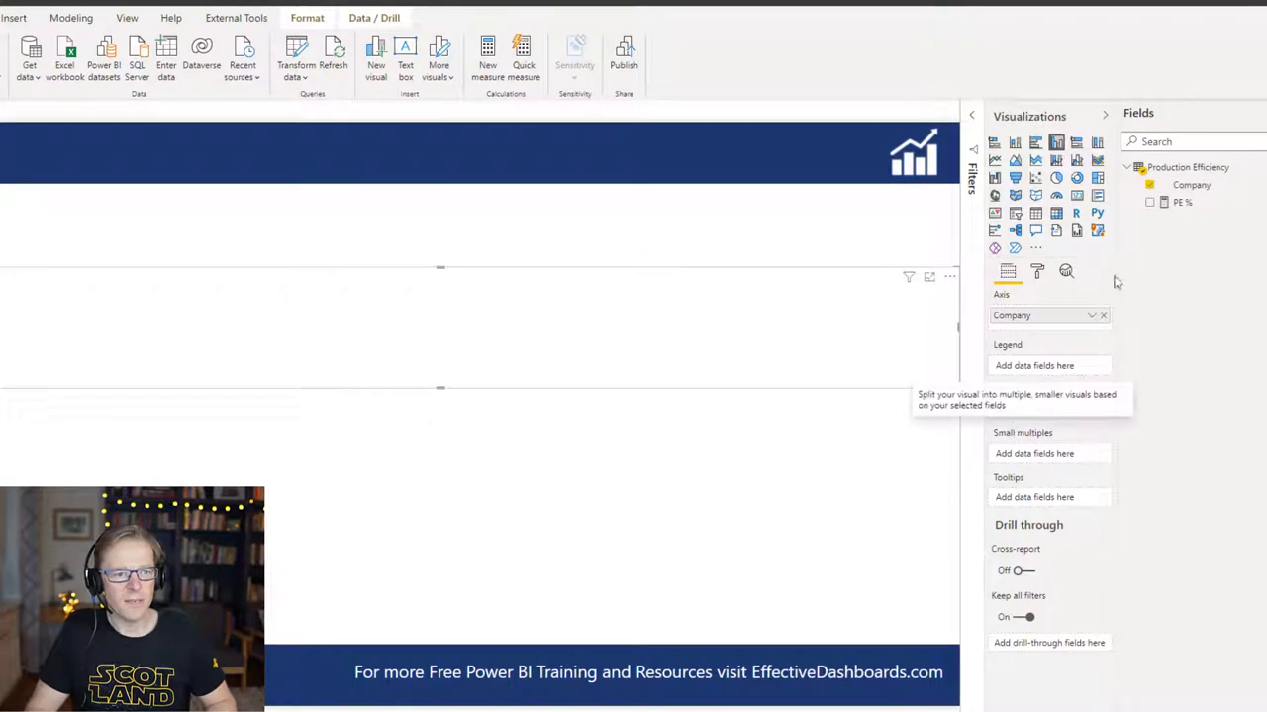
pyautogui.moveTo(1182, 204); pyautogui.dragTo(1039, 412)
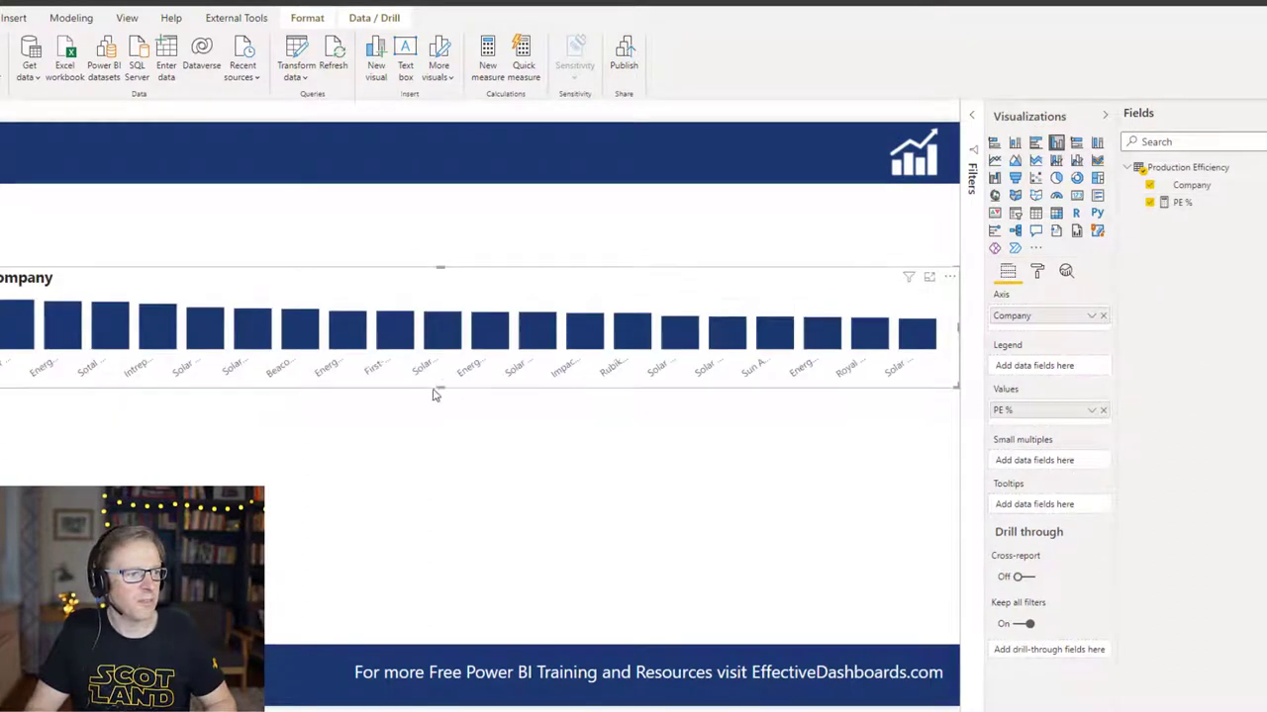
# Make the column chart taller and narrower on the right side of the page, and turn on its data labels.
pyautogui.moveTo(442, 388); pyautogui.dragTo(440, 582)
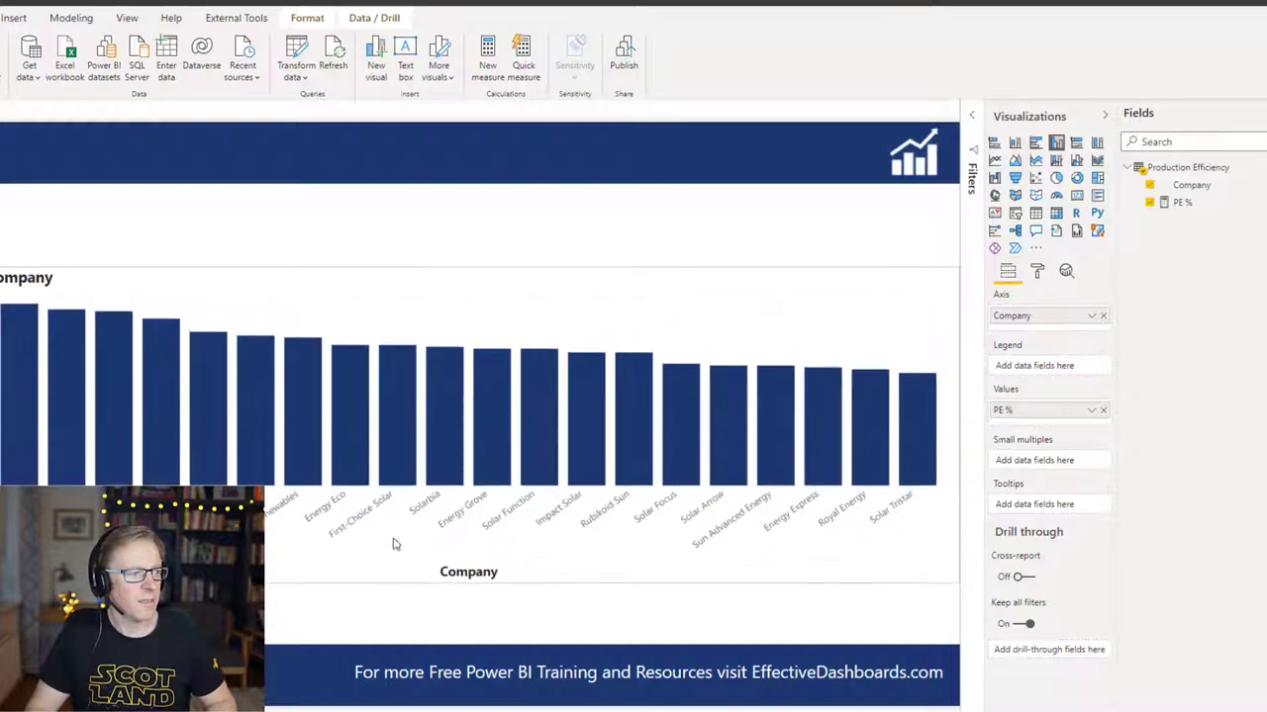
pyautogui.moveTo(0, 425); pyautogui.dragTo(239, 426)
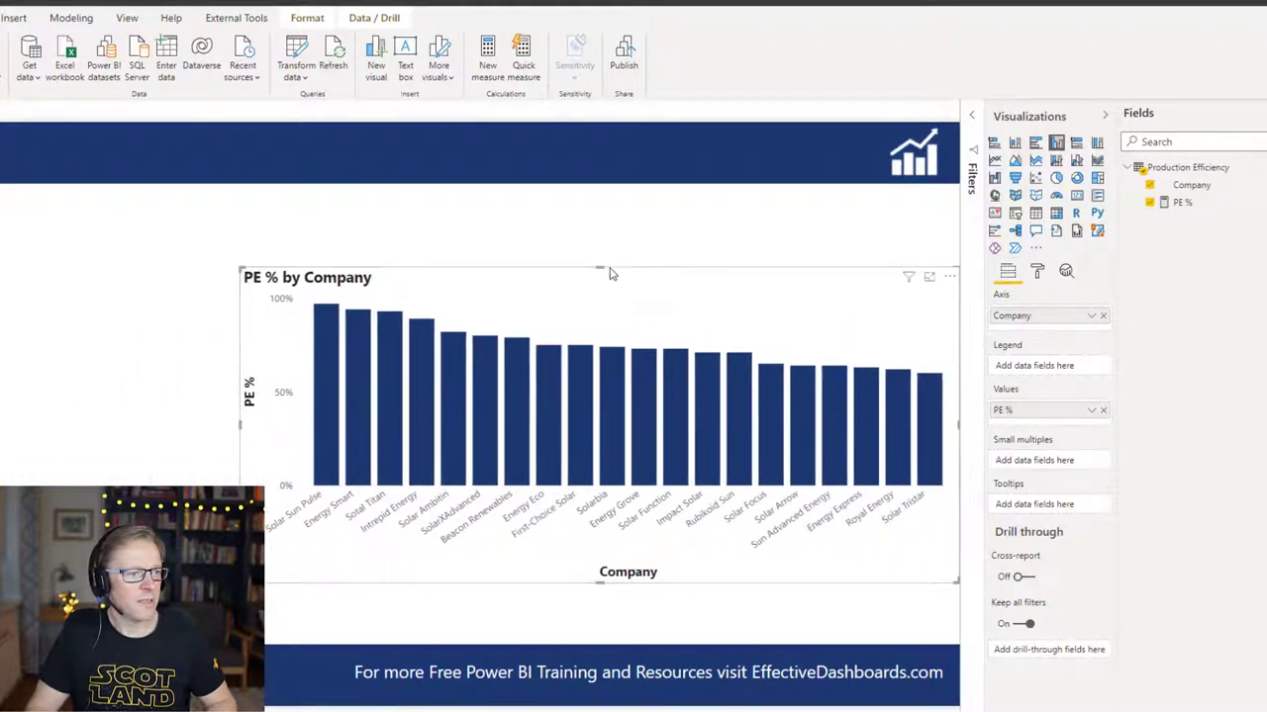
pyautogui.moveTo(597, 267); pyautogui.dragTo(601, 212)
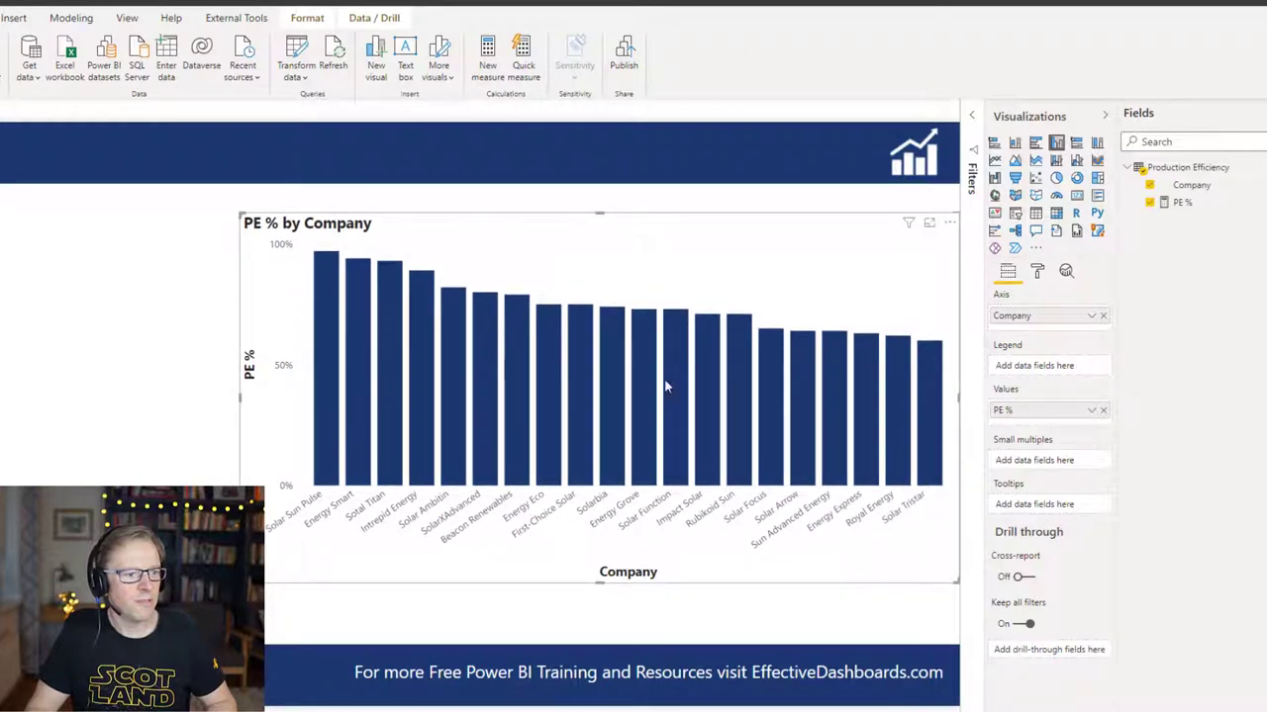
pyautogui.click(1037, 273)
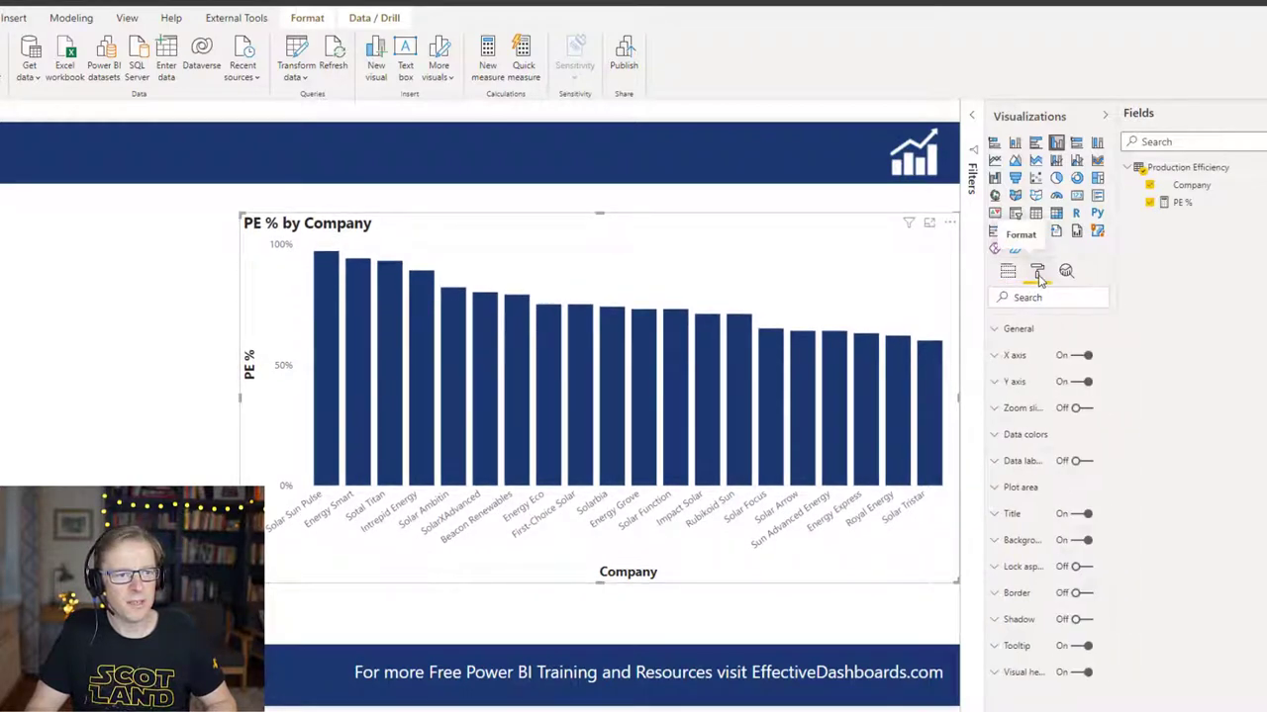
pyautogui.click(1076, 462)
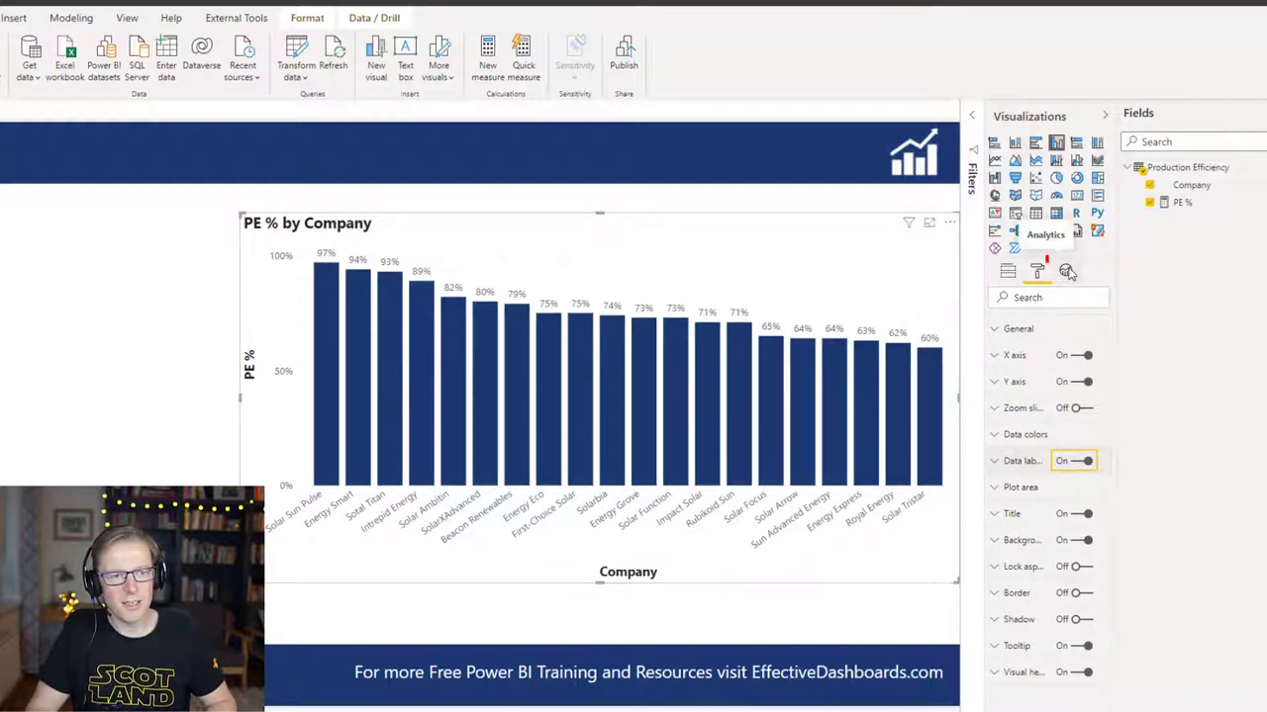
# Add a percentile line on the PE % measure to the chart and set its percentile to 75%.
pyautogui.click(1067, 272)
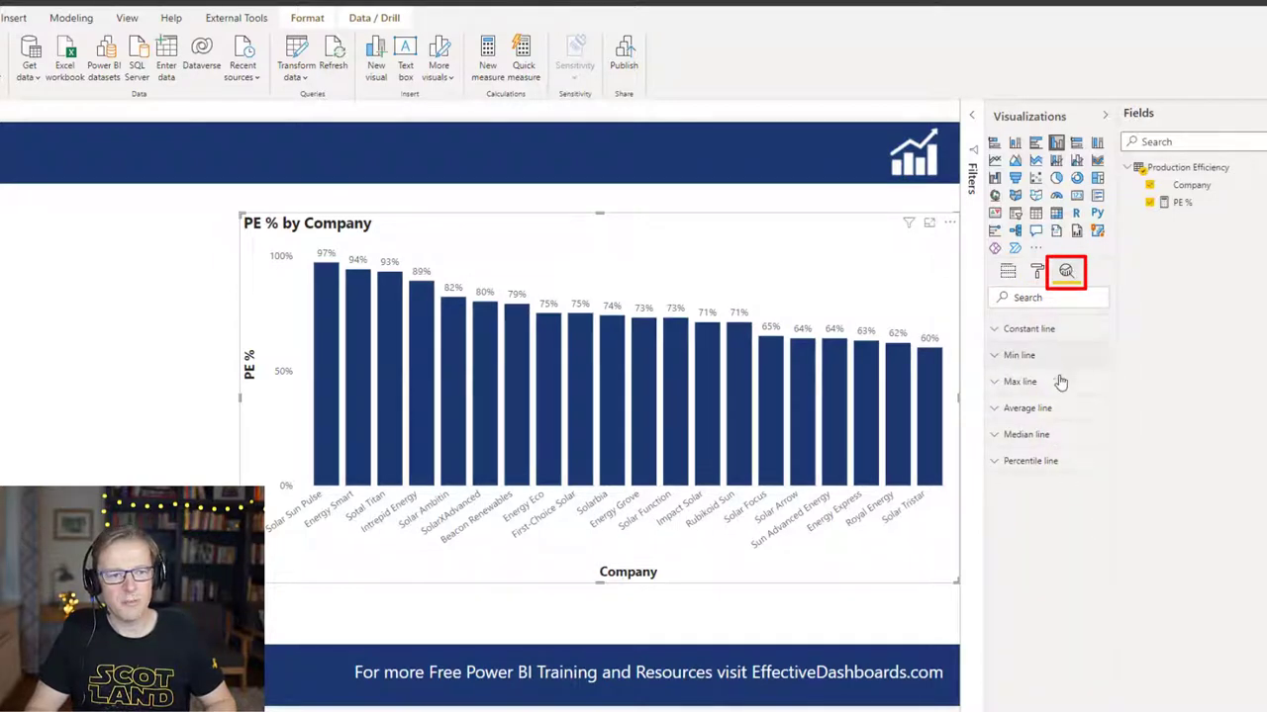
pyautogui.click(1031, 463)
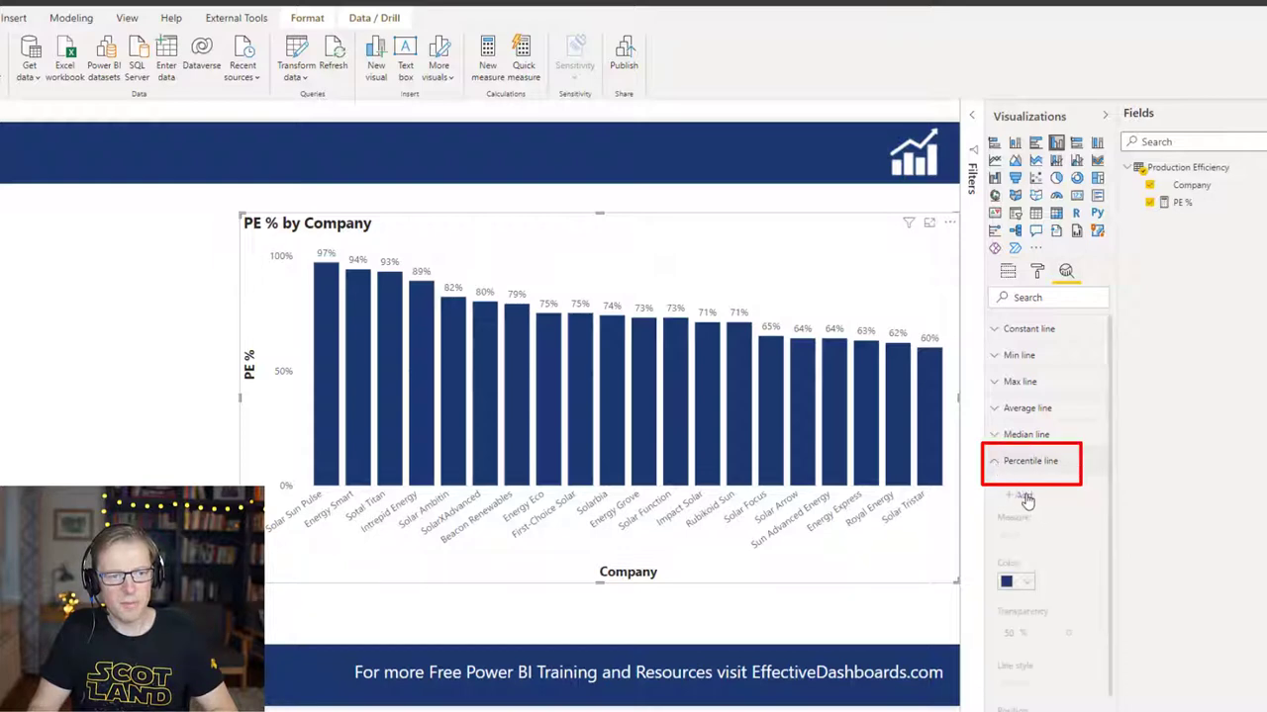
pyautogui.click(1025, 496)
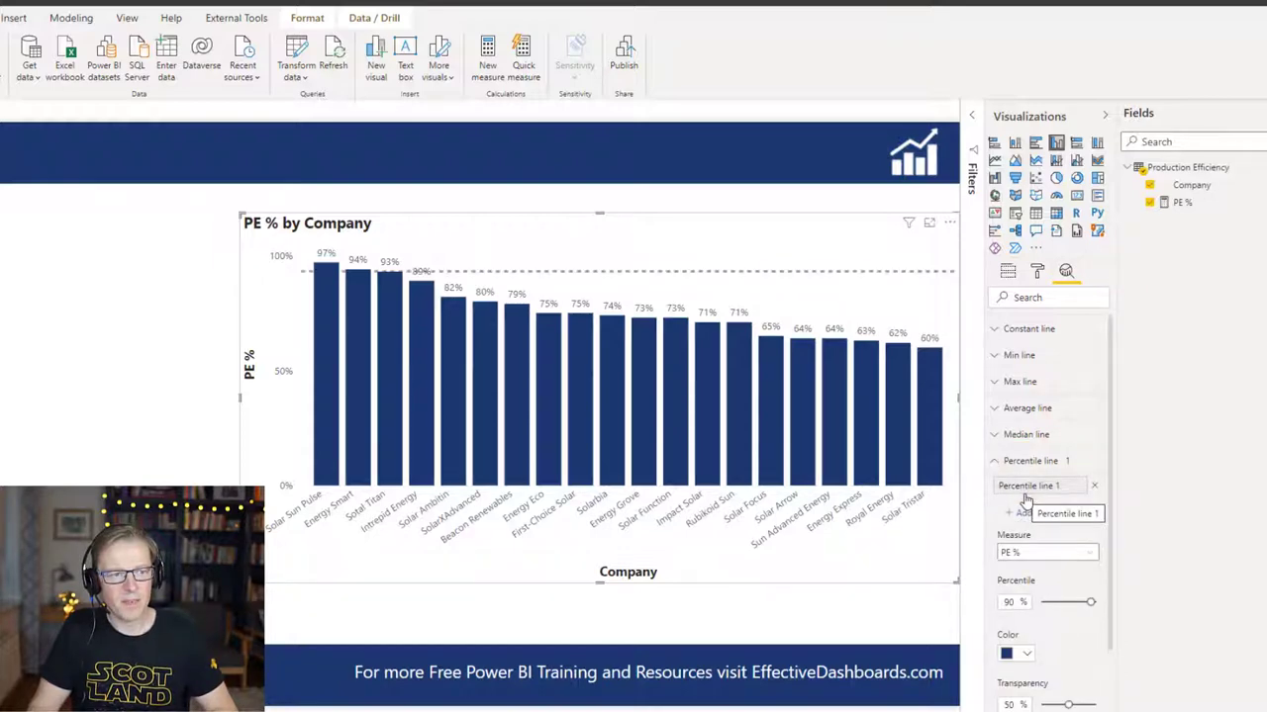
pyautogui.click(1028, 555)
pyautogui.click(1013, 568)
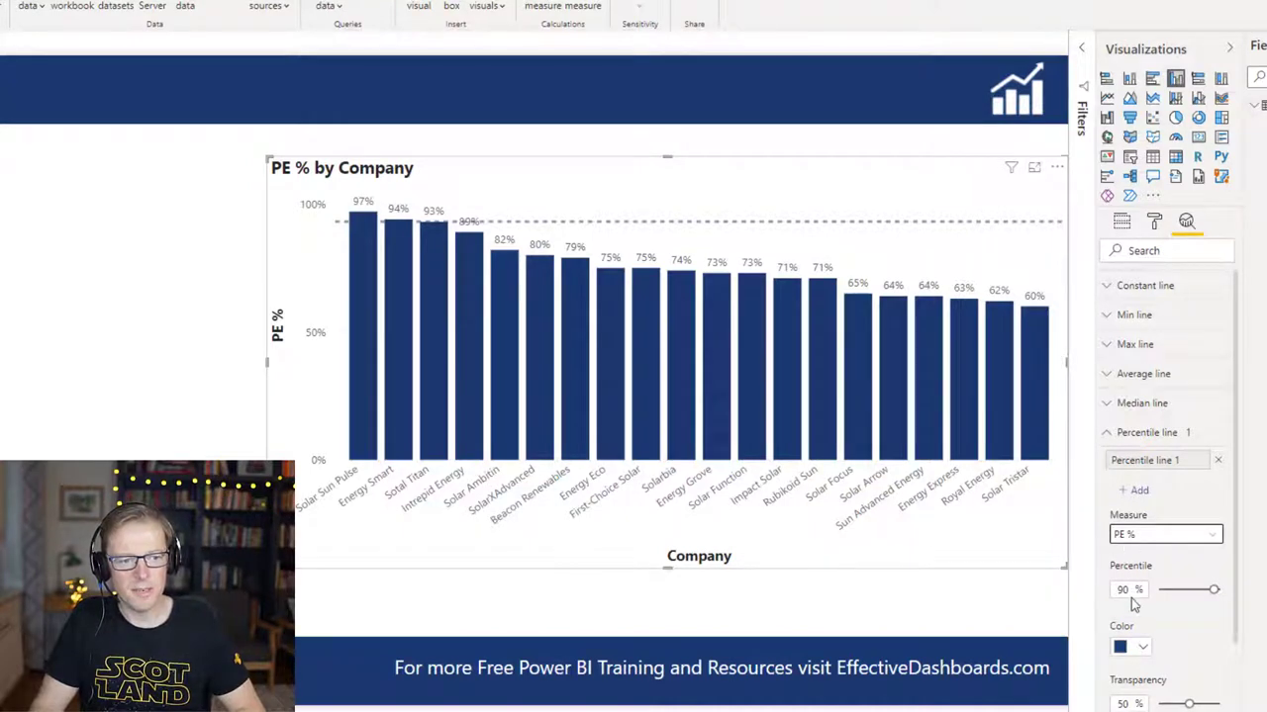
pyautogui.moveTo(1129, 590); pyautogui.dragTo(1117, 590)
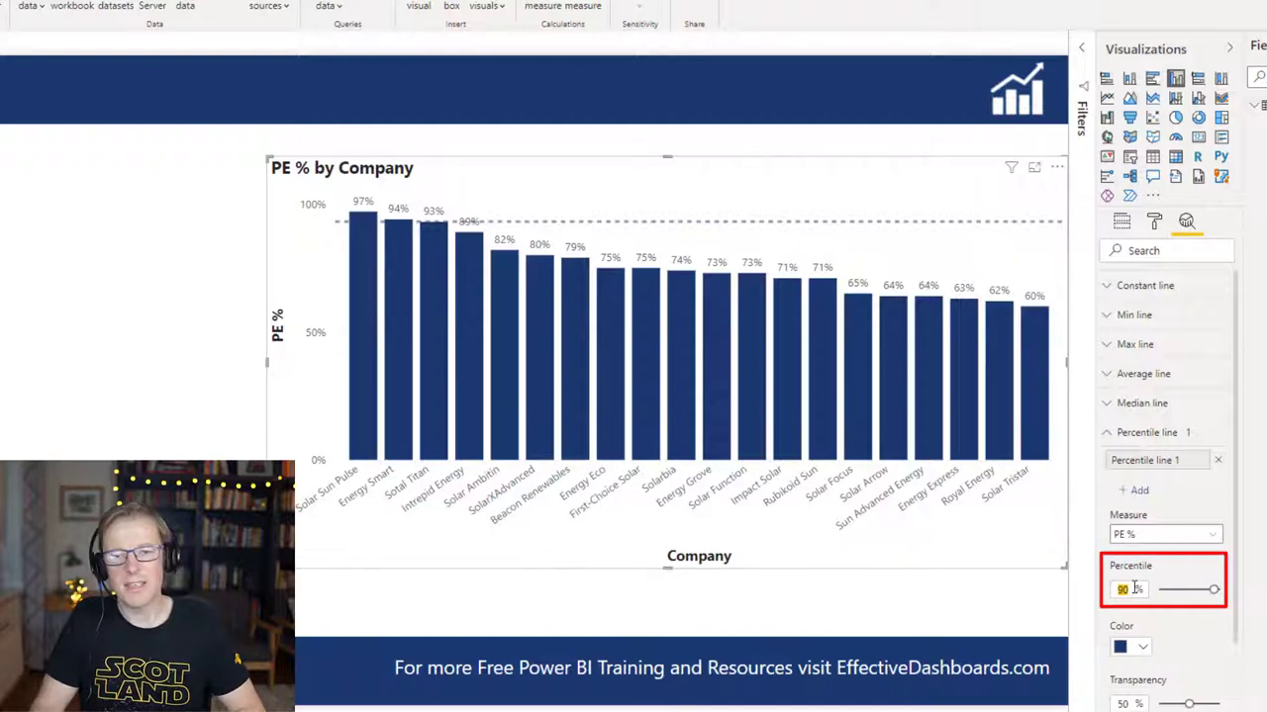
pyautogui.write('75')
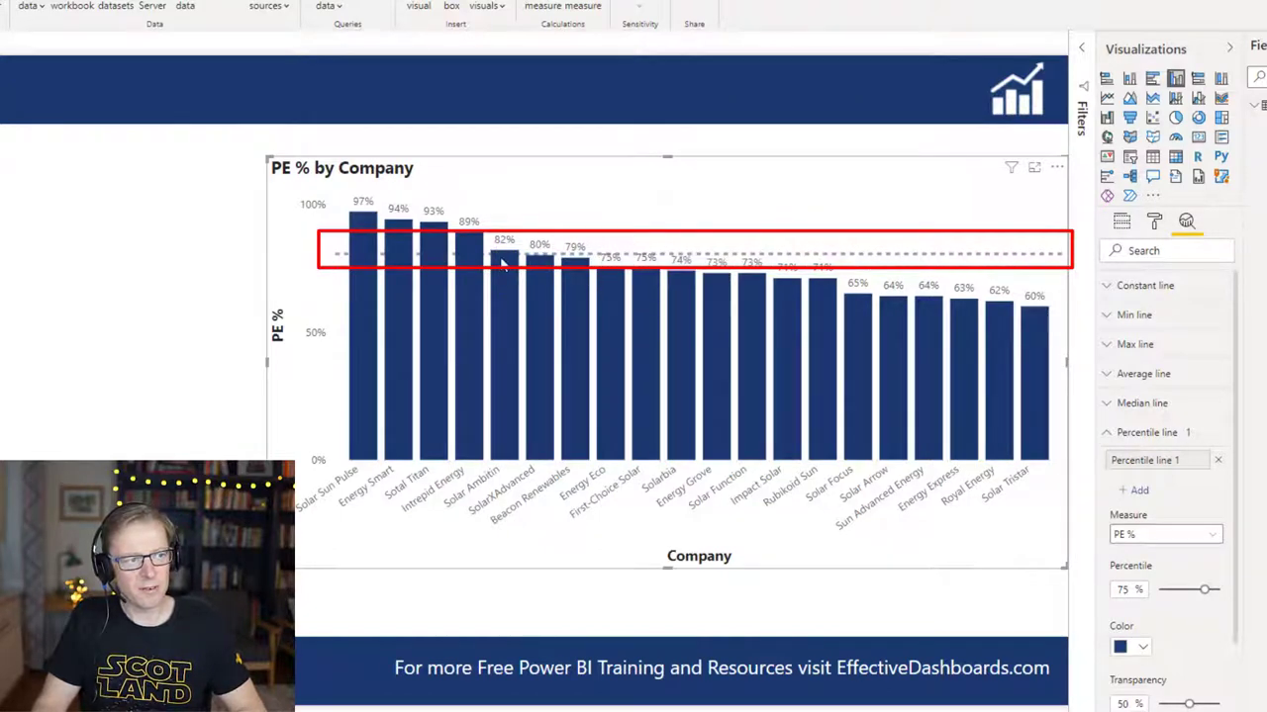
pyautogui.moveTo(502, 264)
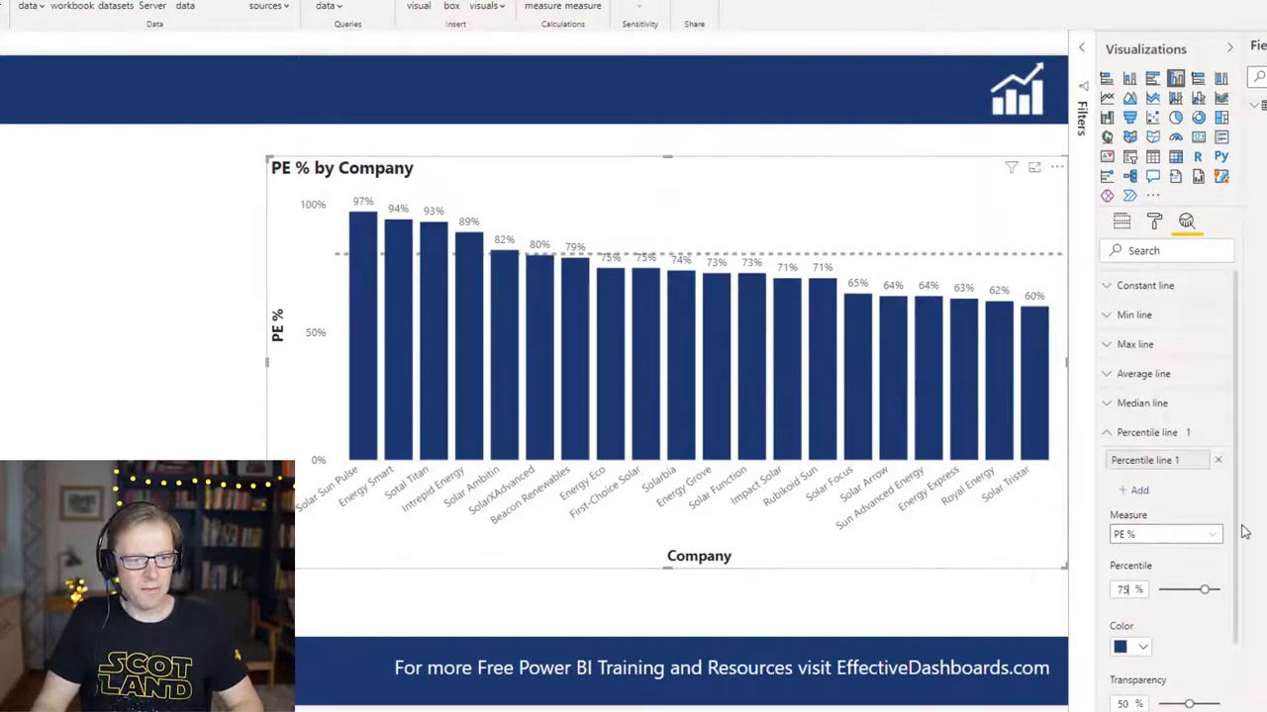
# Rename the percentile line as "This is the 75th Percentile Value".
pyautogui.moveTo(1233, 537); pyautogui.dragTo(1243, 655)
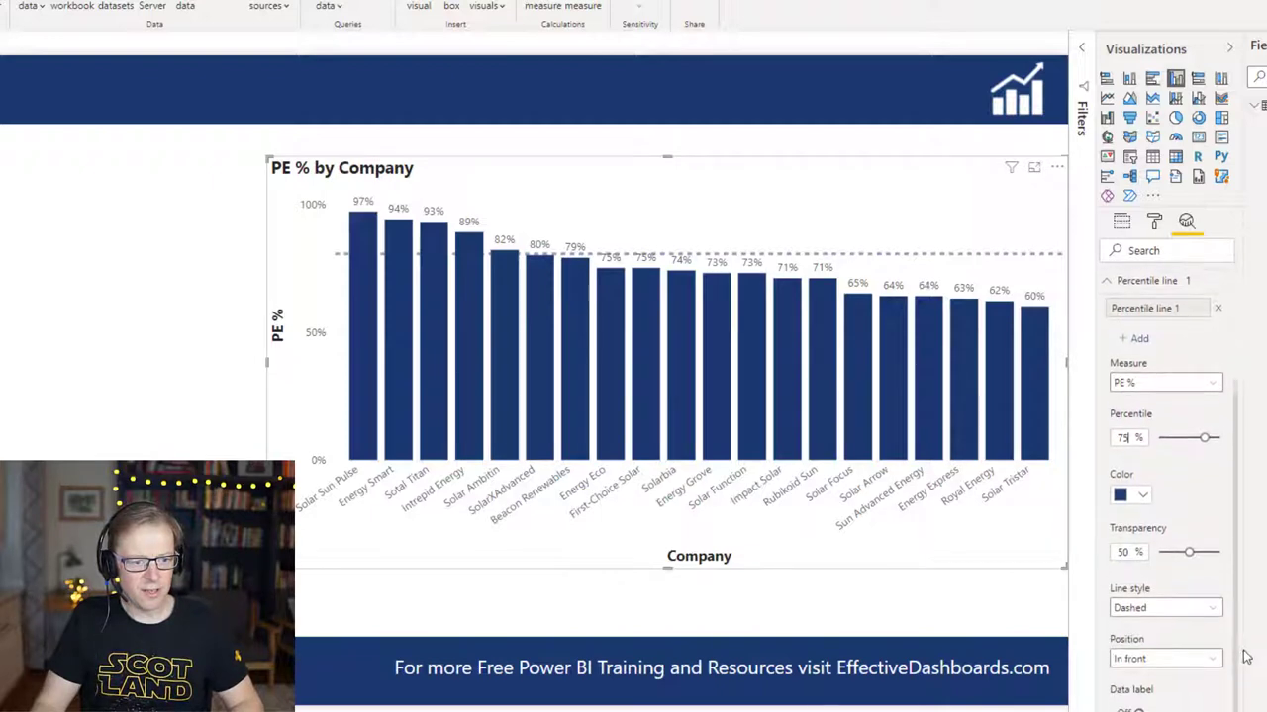
pyautogui.scroll(3, 1245, 655)
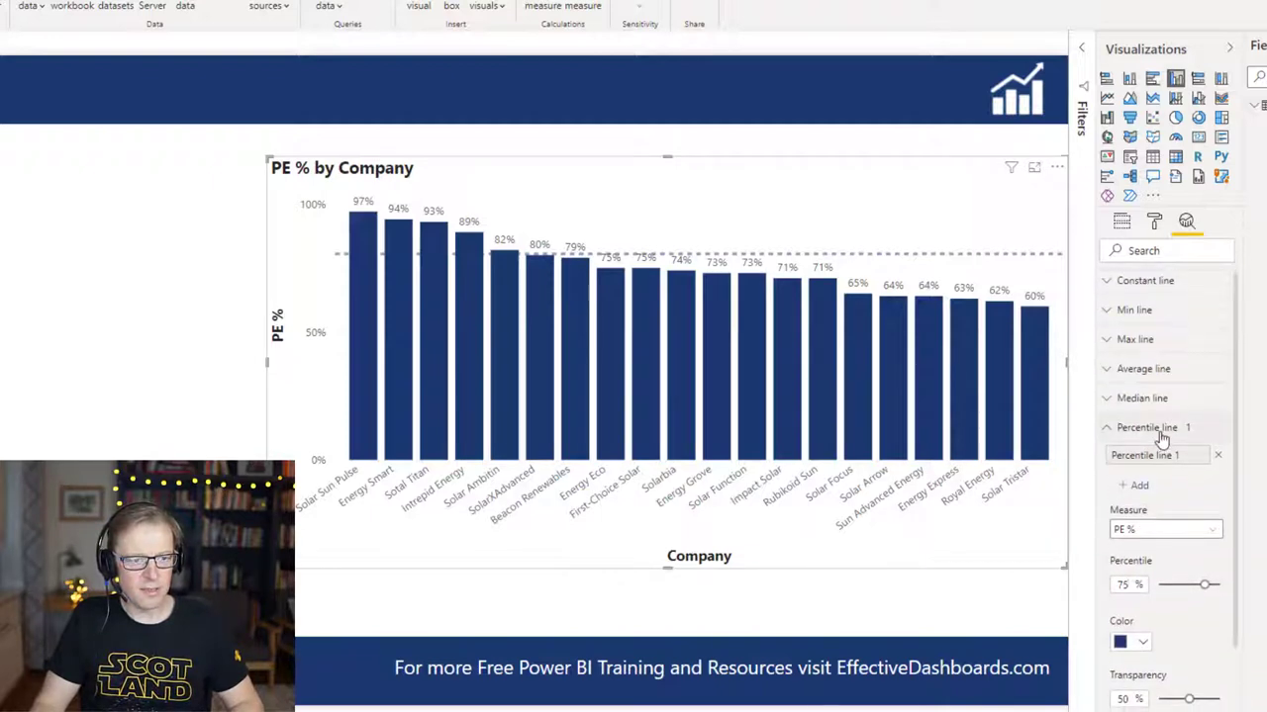
pyautogui.doubleClick(1190, 461)
pyautogui.write('This is the 7th')
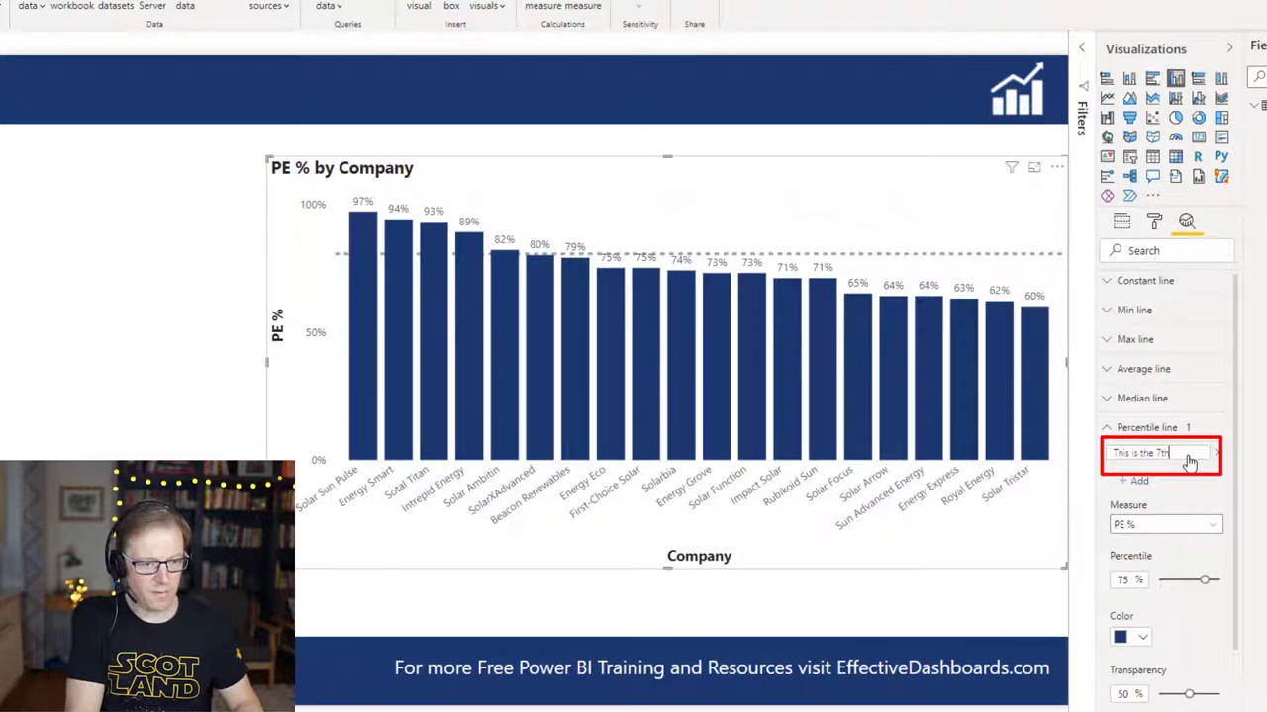
pyautogui.press('Return')
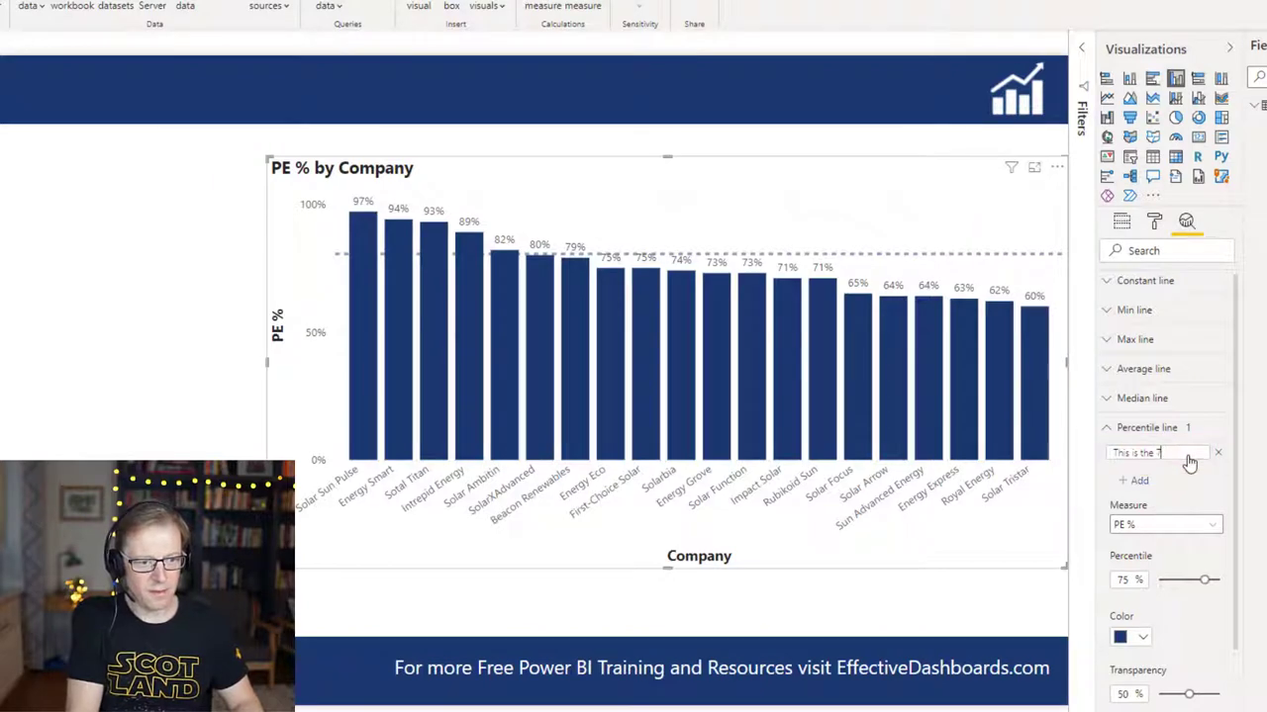
pyautogui.write('ntile')
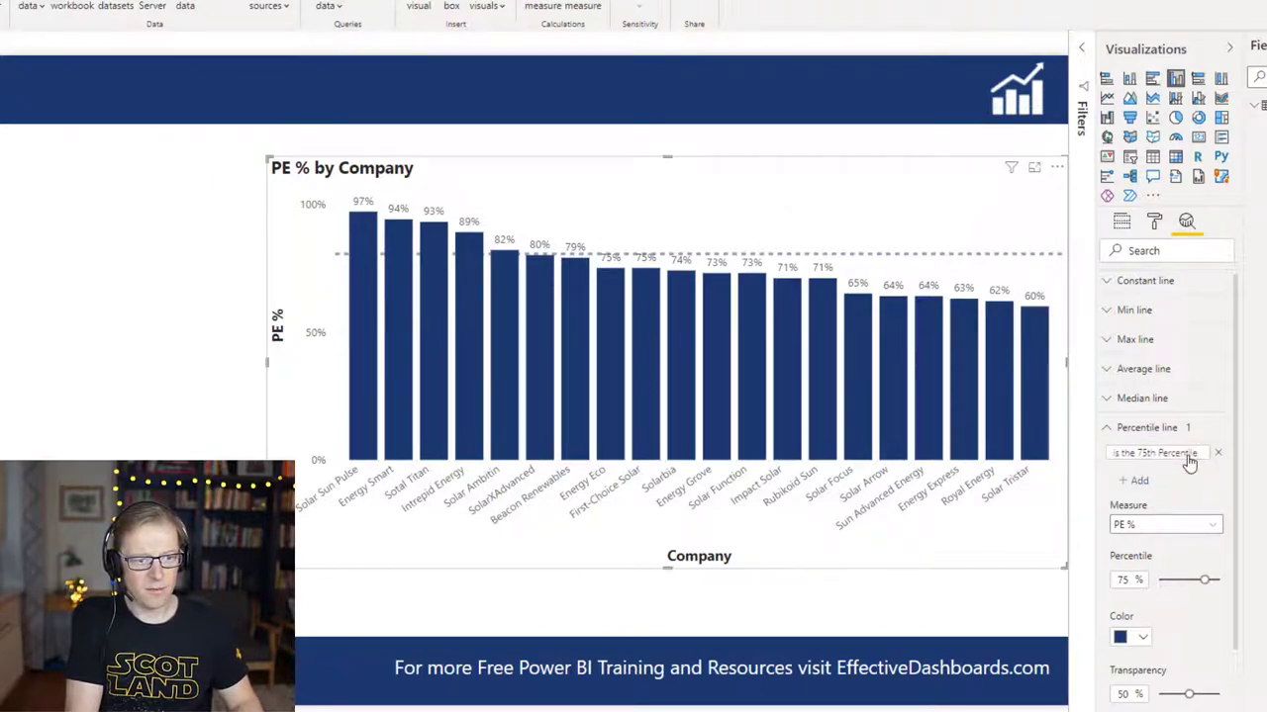
pyautogui.write(' Line')
pyautogui.press('BackSpace')
pyautogui.press('BackSpace')
pyautogui.press('BackSpace')
pyautogui.press('BackSpace')
pyautogui.write('Value')
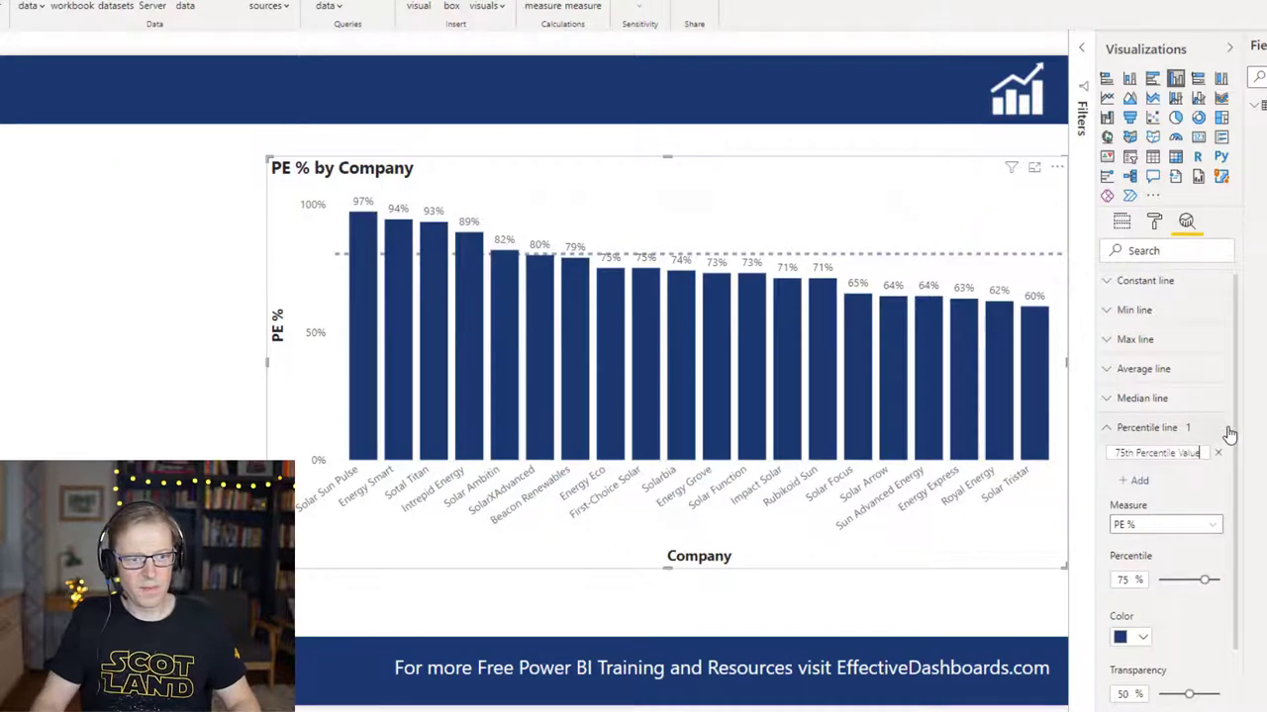
# Turn on the data label of the 75th percentile line.
pyautogui.scroll(-1, 1236, 447)
pyautogui.moveTo(1236, 447); pyautogui.dragTo(1226, 594)
pyautogui.click(1140, 701)
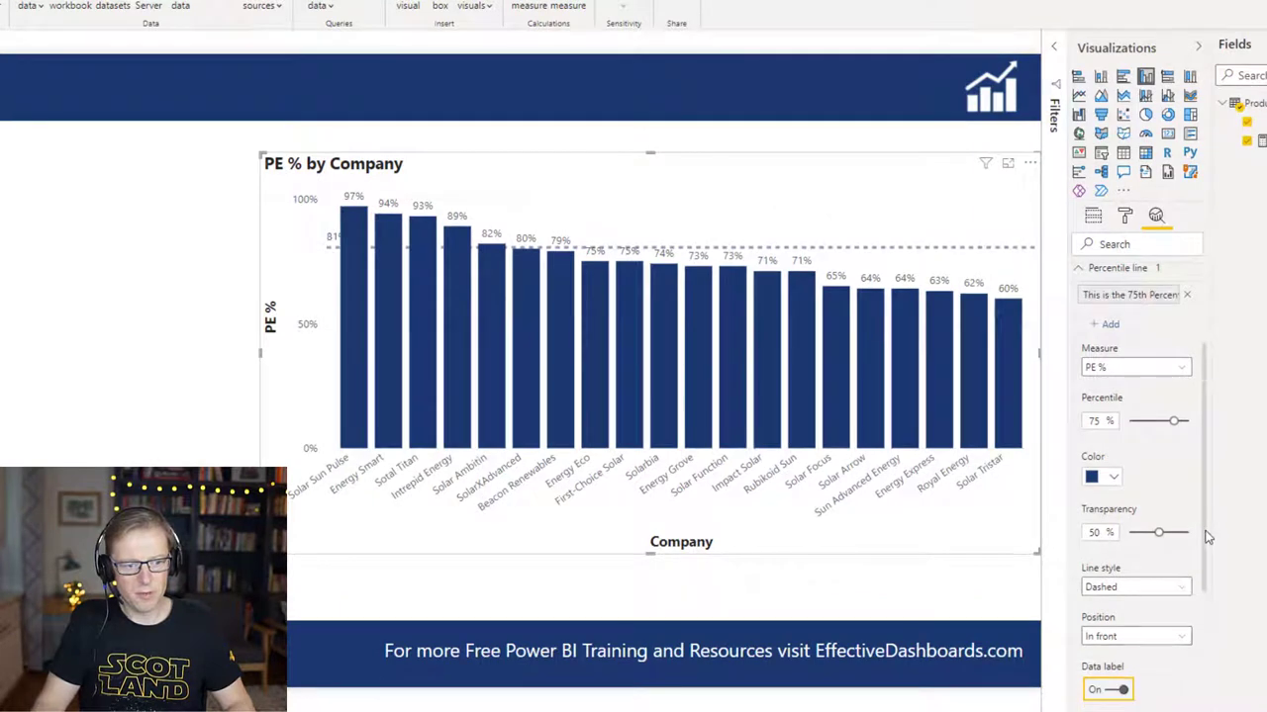
# Set the percentile line label's horizontal position to Right and its value decimal places to 2.
pyautogui.moveTo(1203, 532); pyautogui.dragTo(1199, 683)
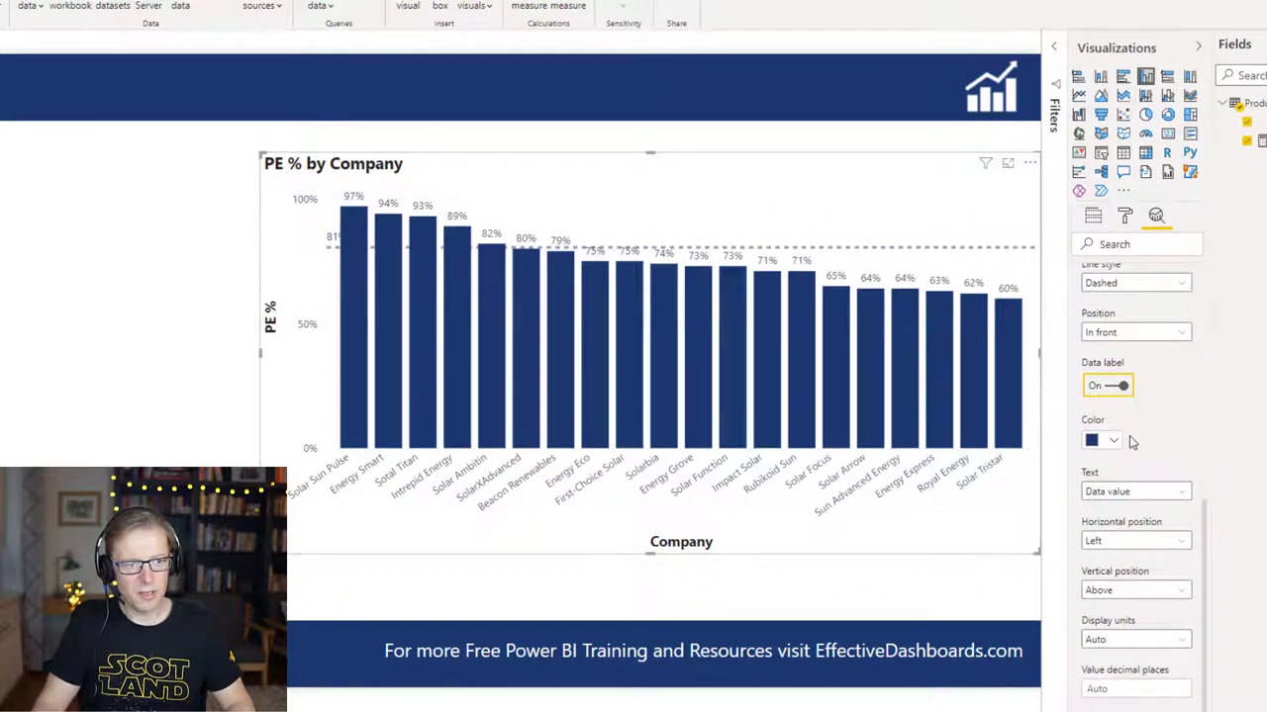
pyautogui.click(1108, 492)
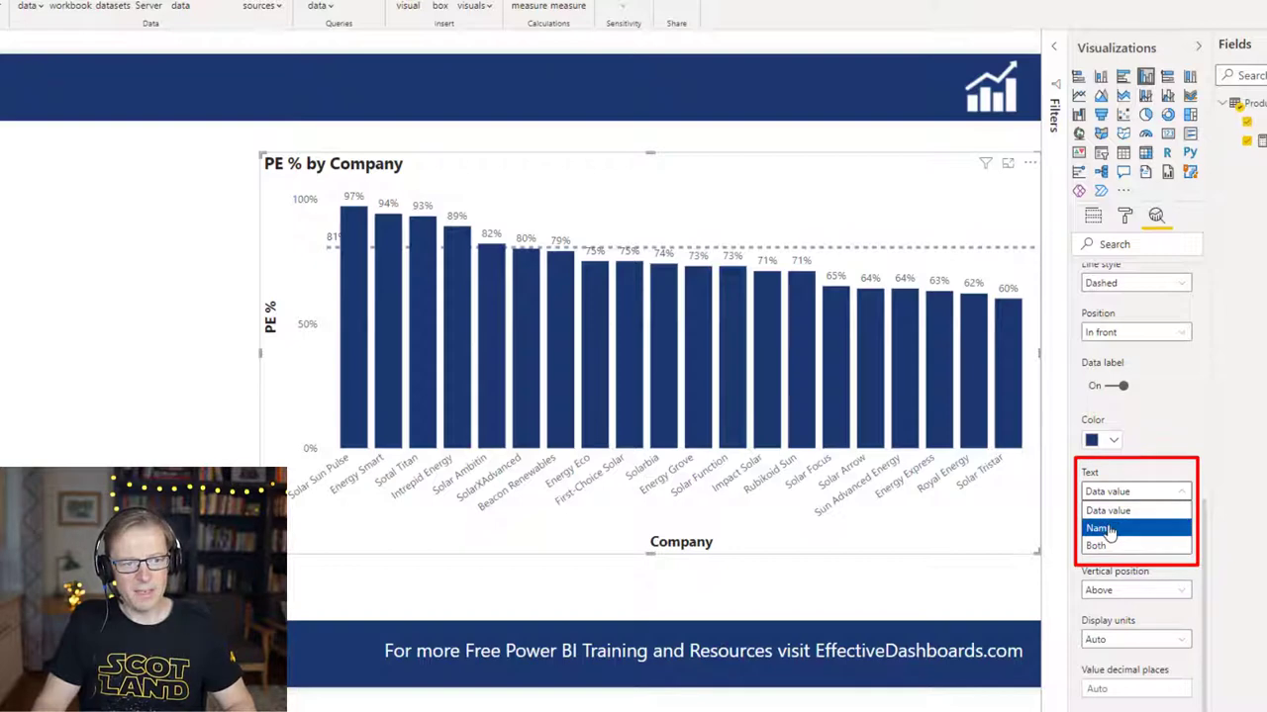
pyautogui.click(1146, 615)
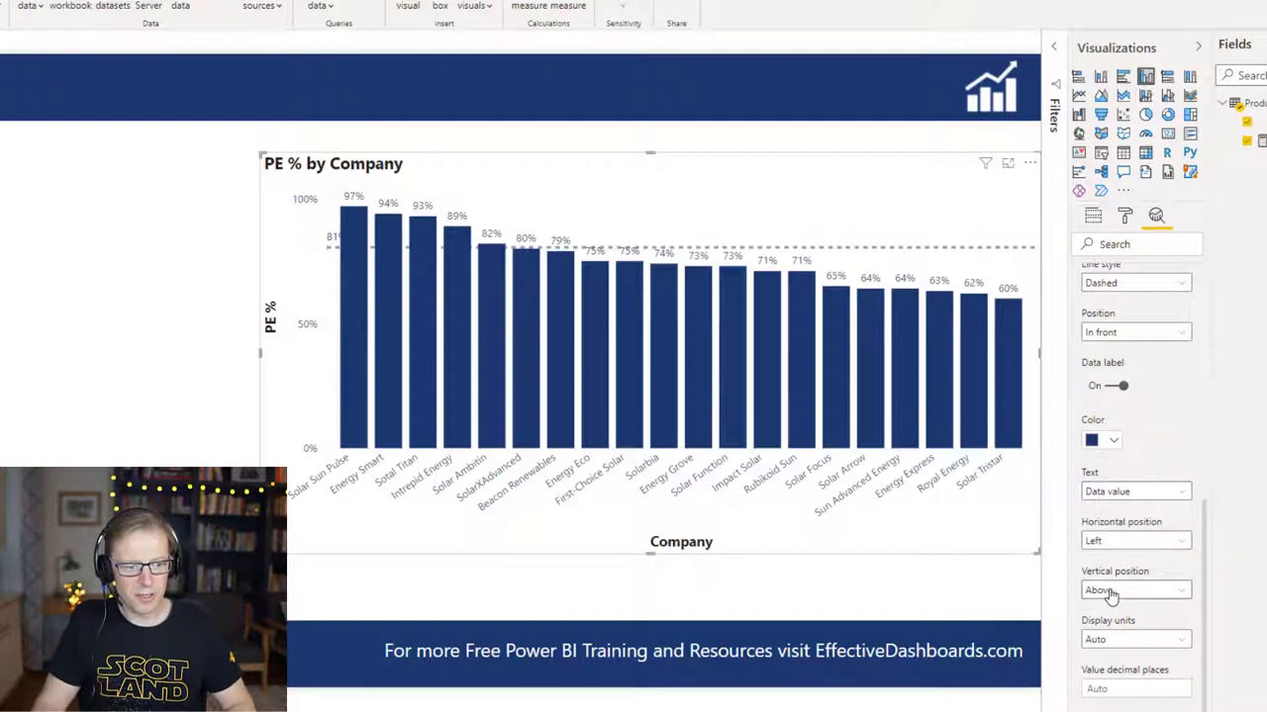
pyautogui.click(1120, 541)
pyautogui.click(1117, 579)
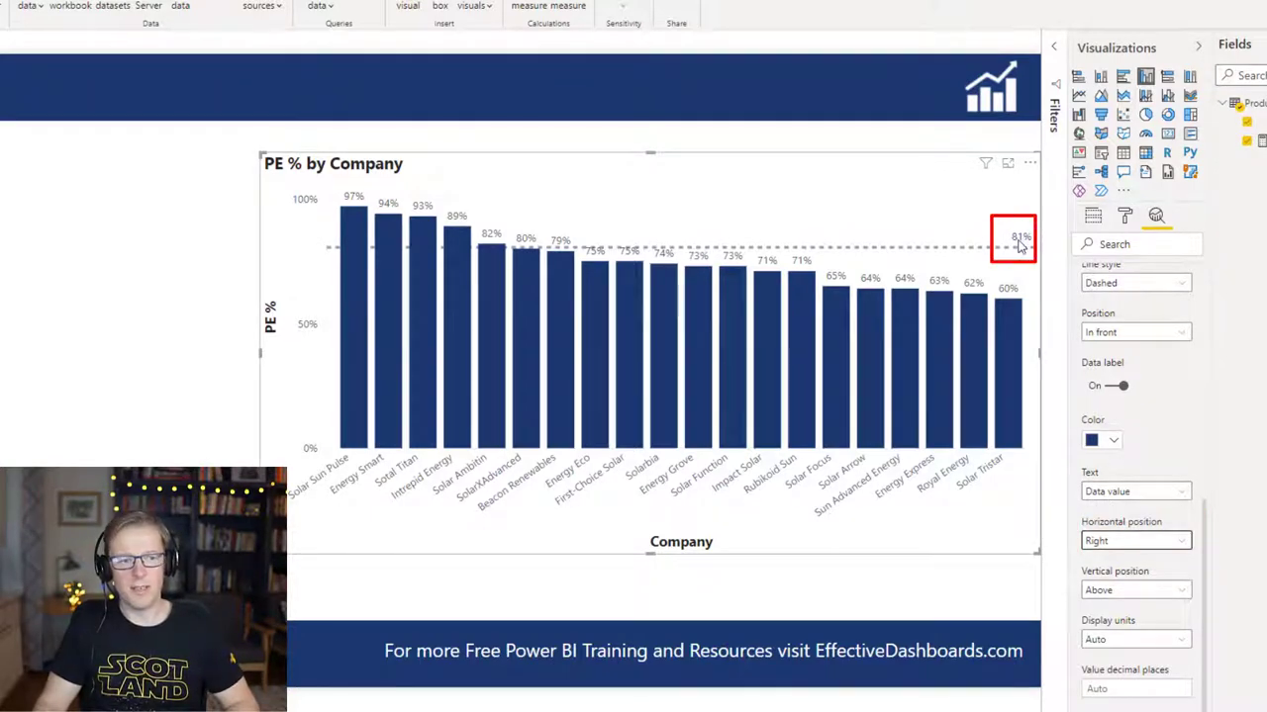
pyautogui.click(1124, 688)
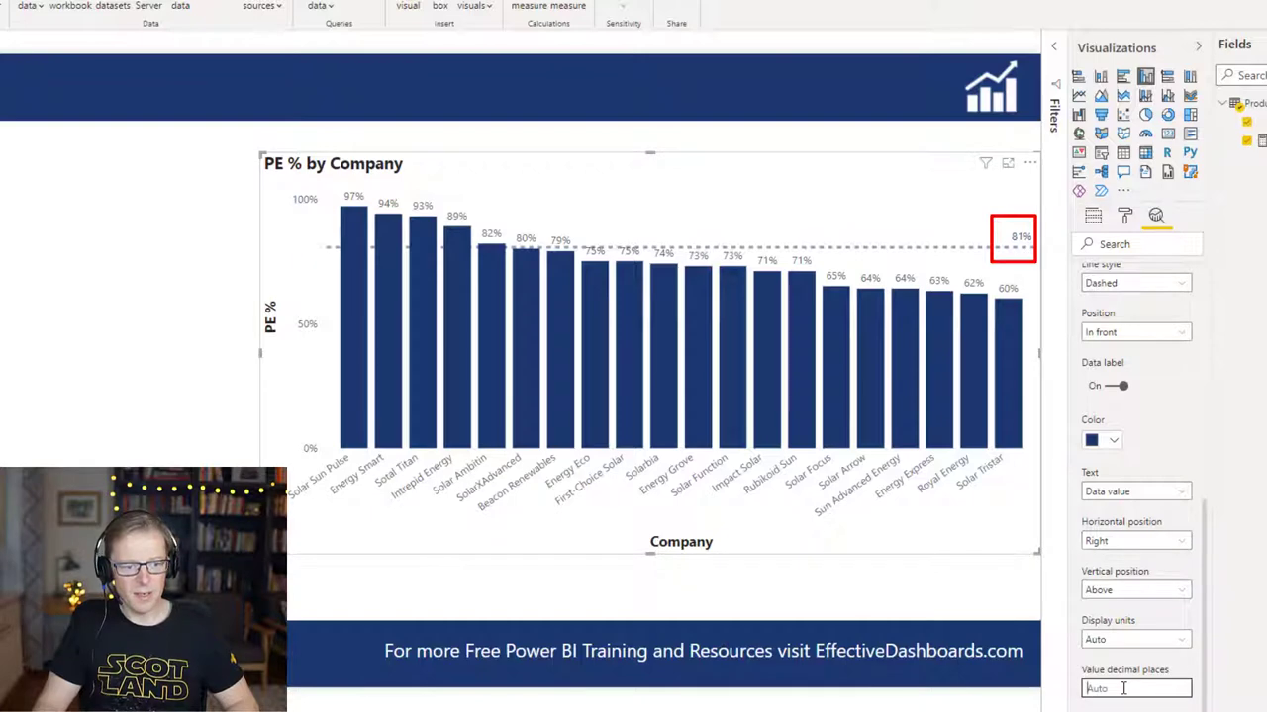
pyautogui.write('2')
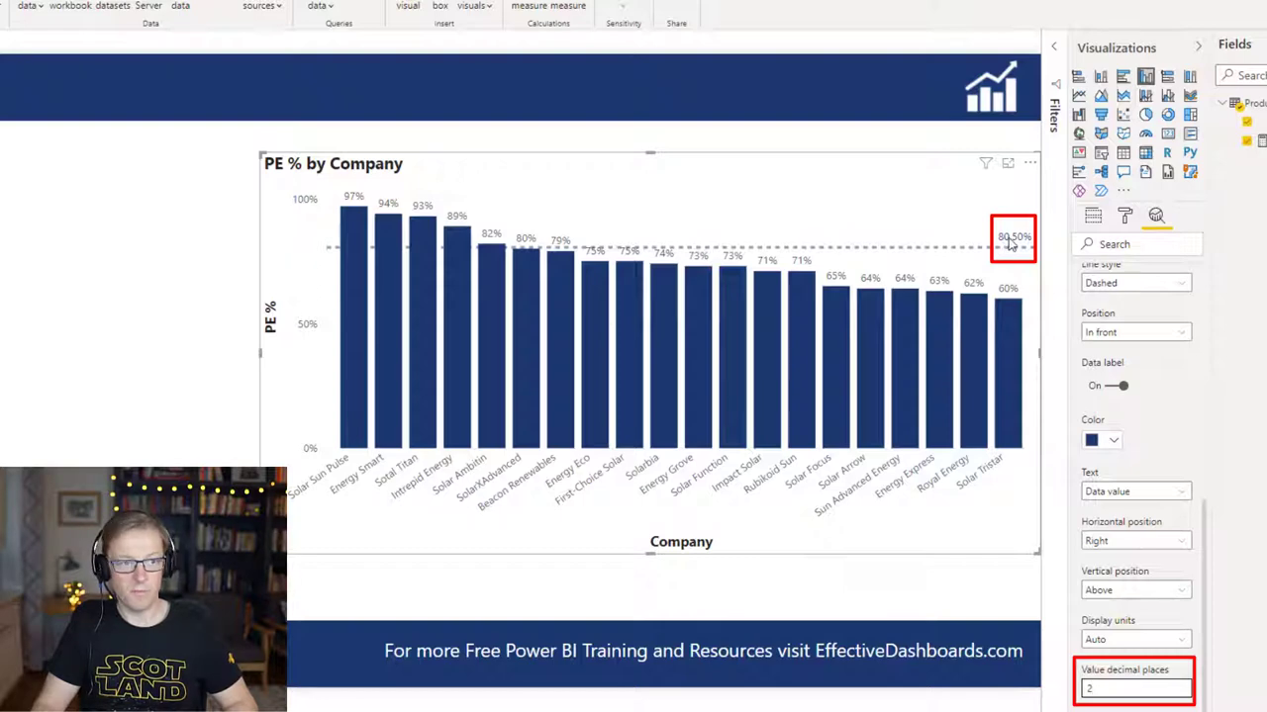
# Set the 75th percentile line's data label text to Both so it shows the name and the value.
pyautogui.click(1124, 492)
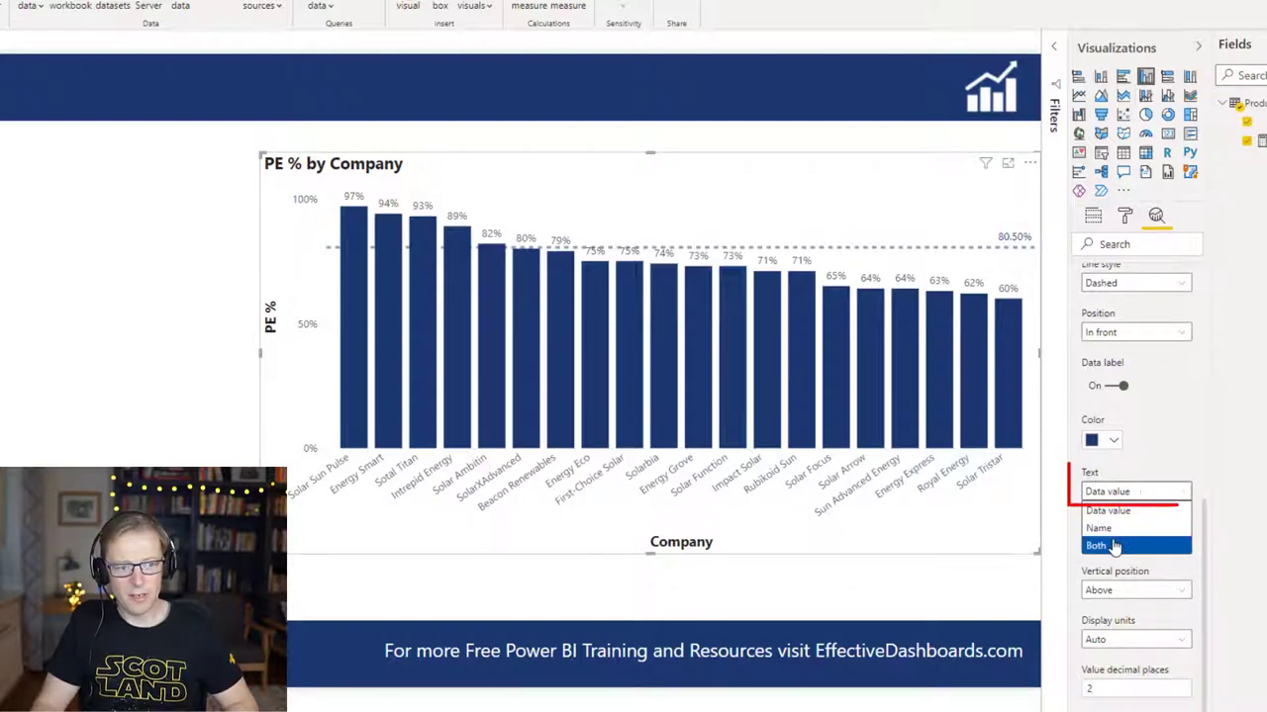
pyautogui.click(1115, 543)
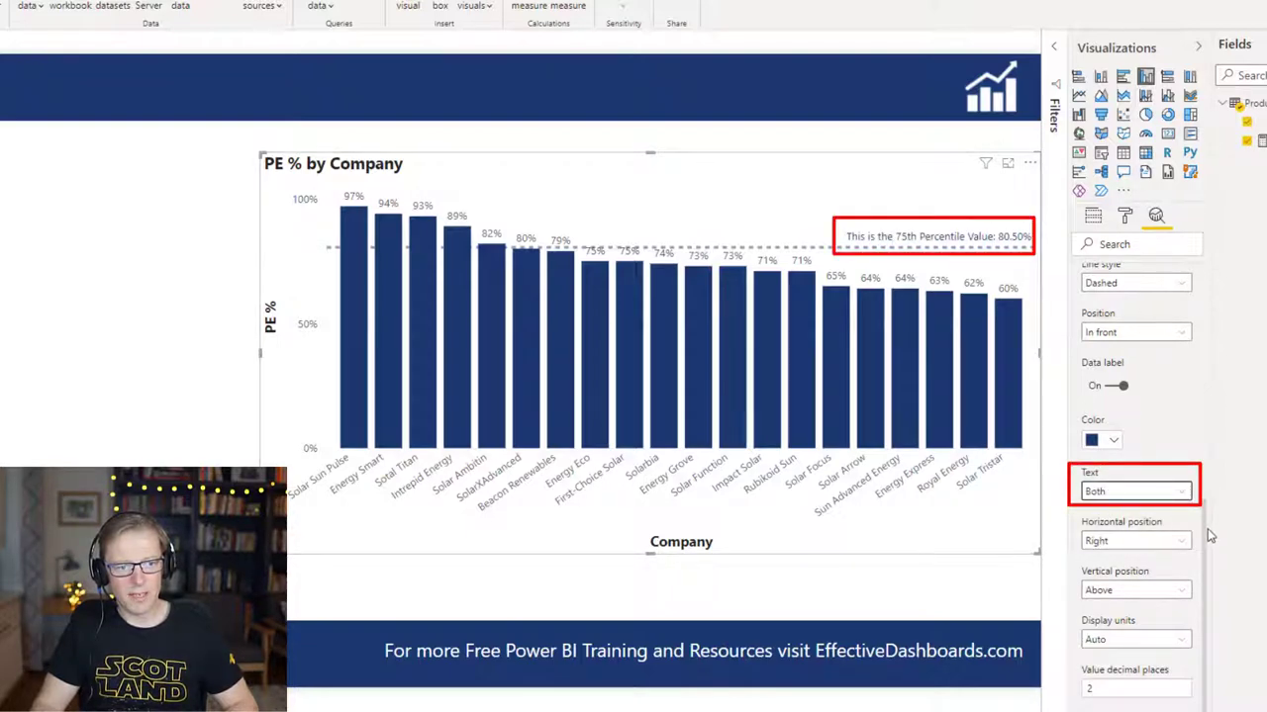
pyautogui.scroll(5, 1208, 515)
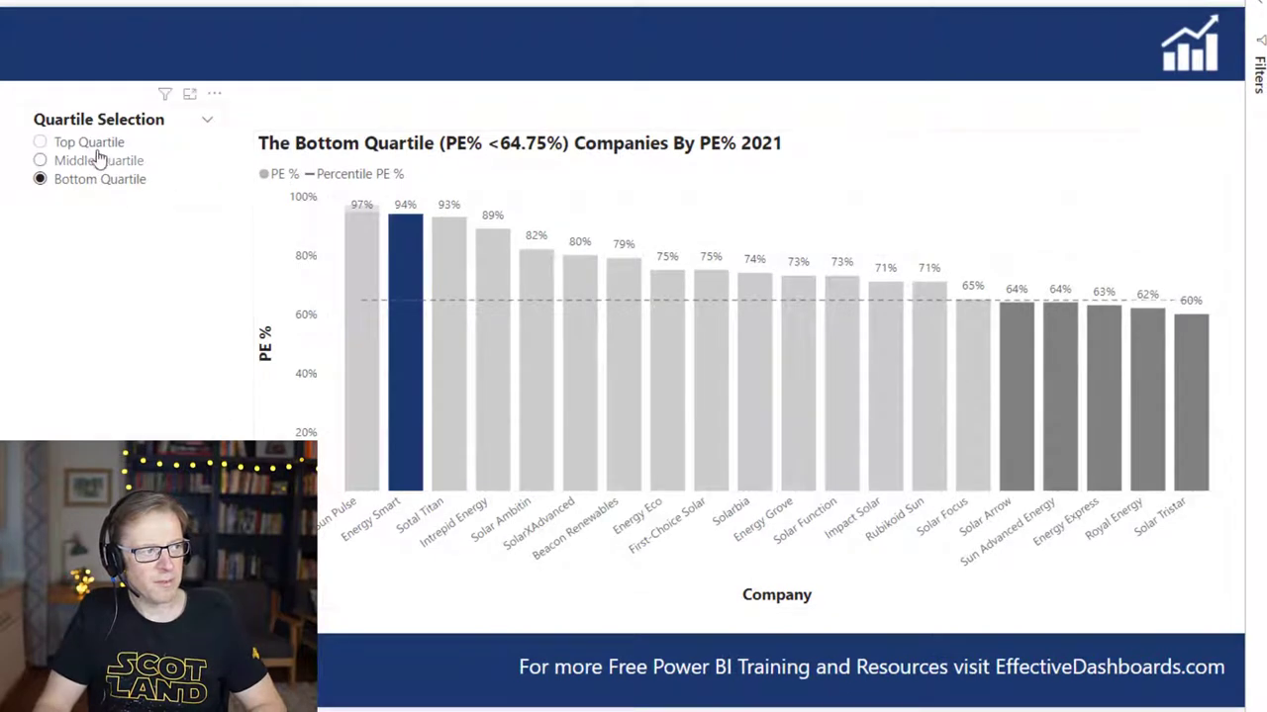
# Switch the Quartile Selection slicer through Top Quartile, Middle Quartile and Bottom Quartile to compare the highlighted companies.
pyautogui.click(87, 144)
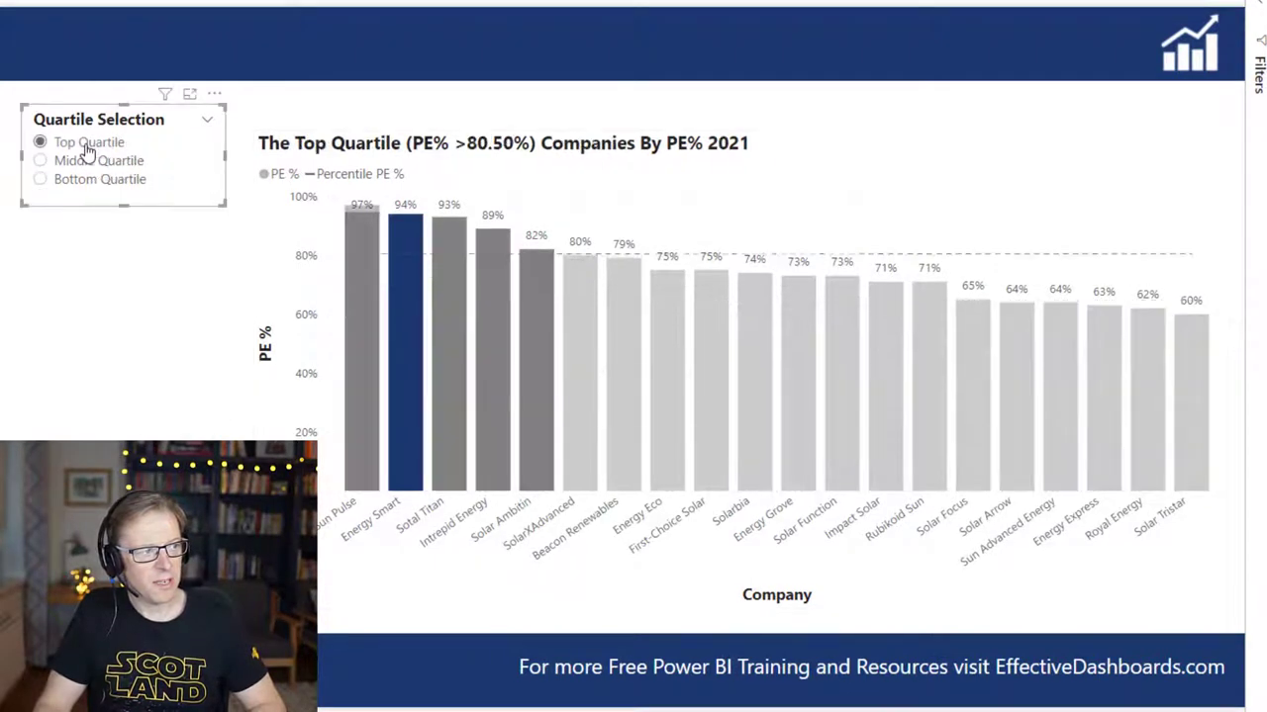
pyautogui.click(94, 165)
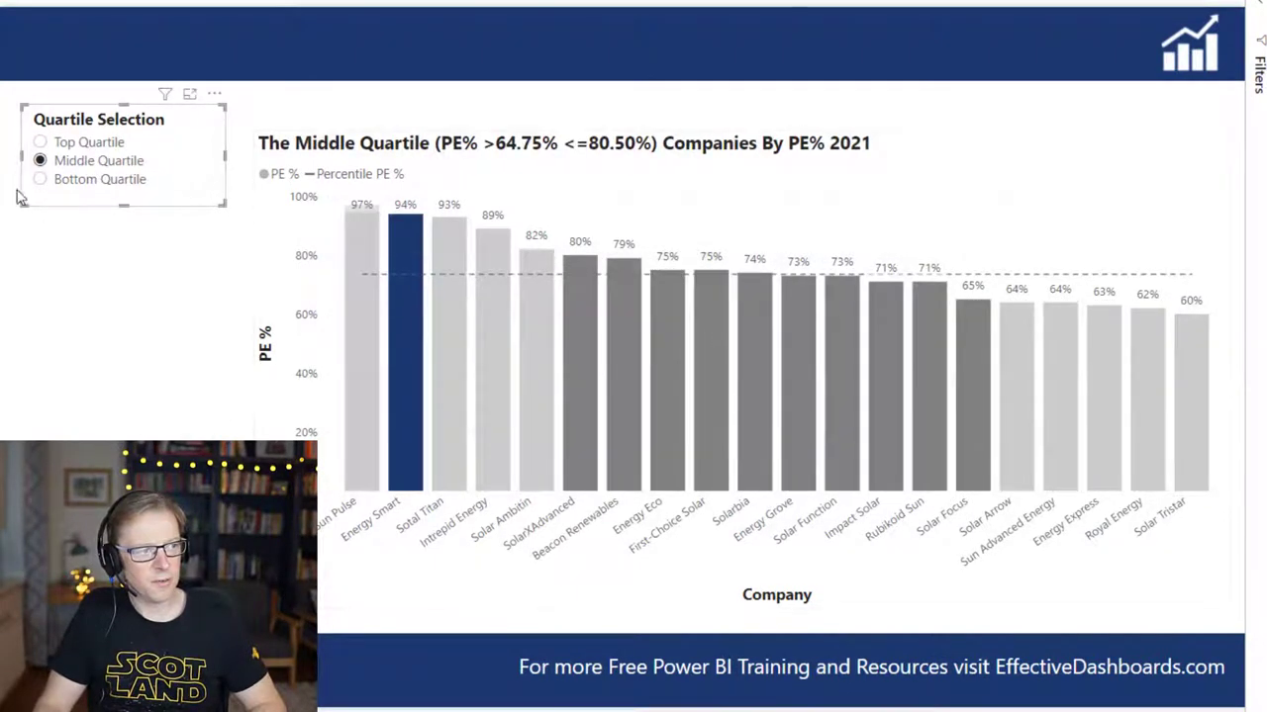
pyautogui.click(77, 183)
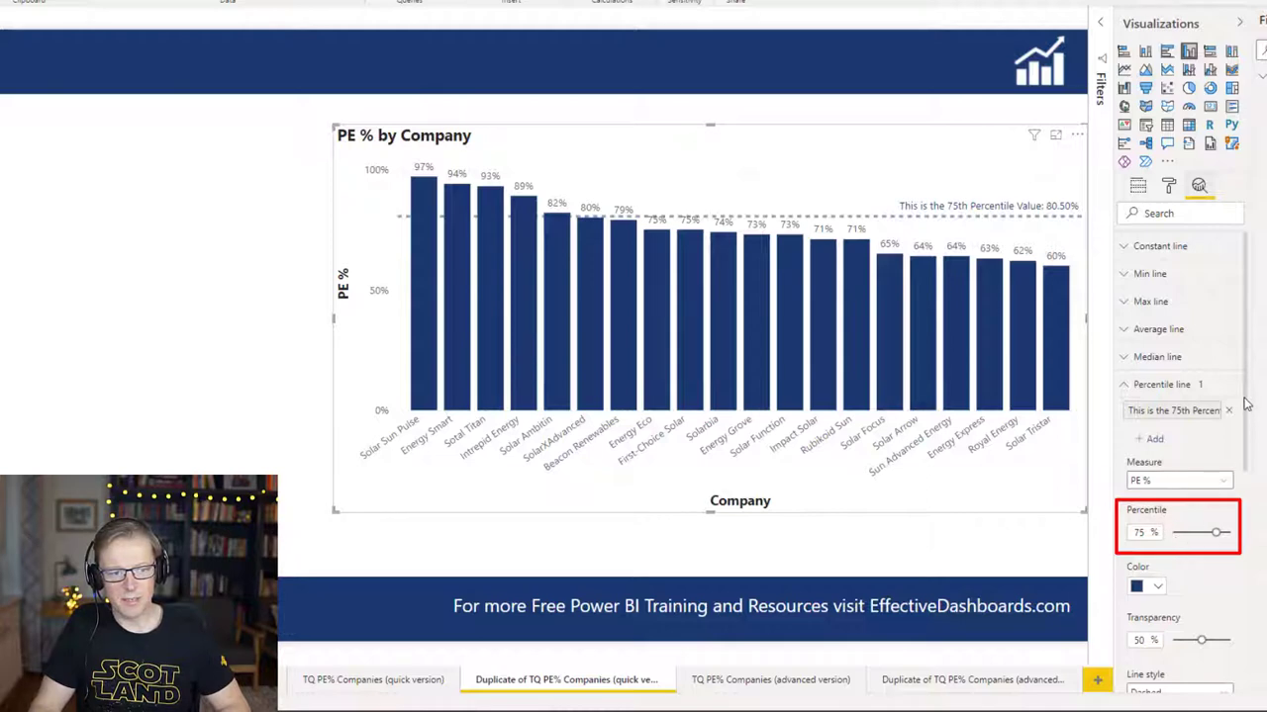
pyautogui.scroll(-4, 1247, 404)
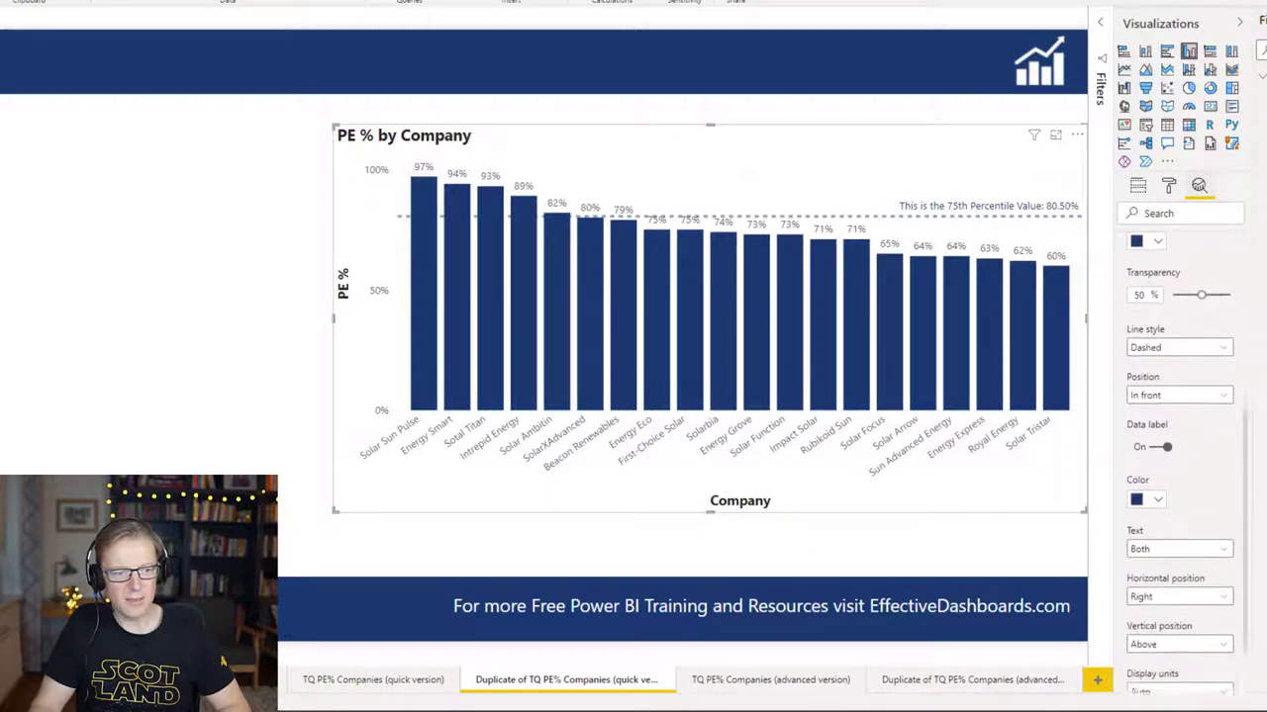
pyautogui.scroll(4, 1230, 402)
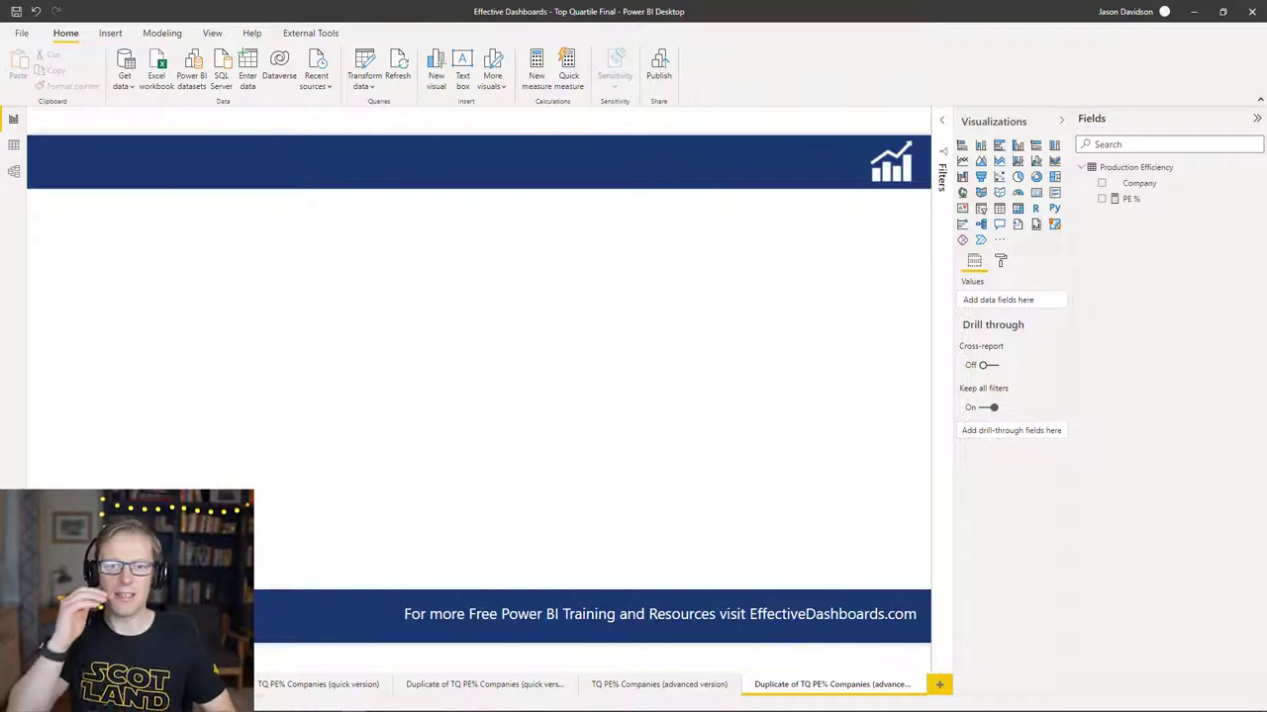
# Insert a large line and clustered column chart with Company as the shared axis and PE % as the column values.
pyautogui.click(1036, 165)
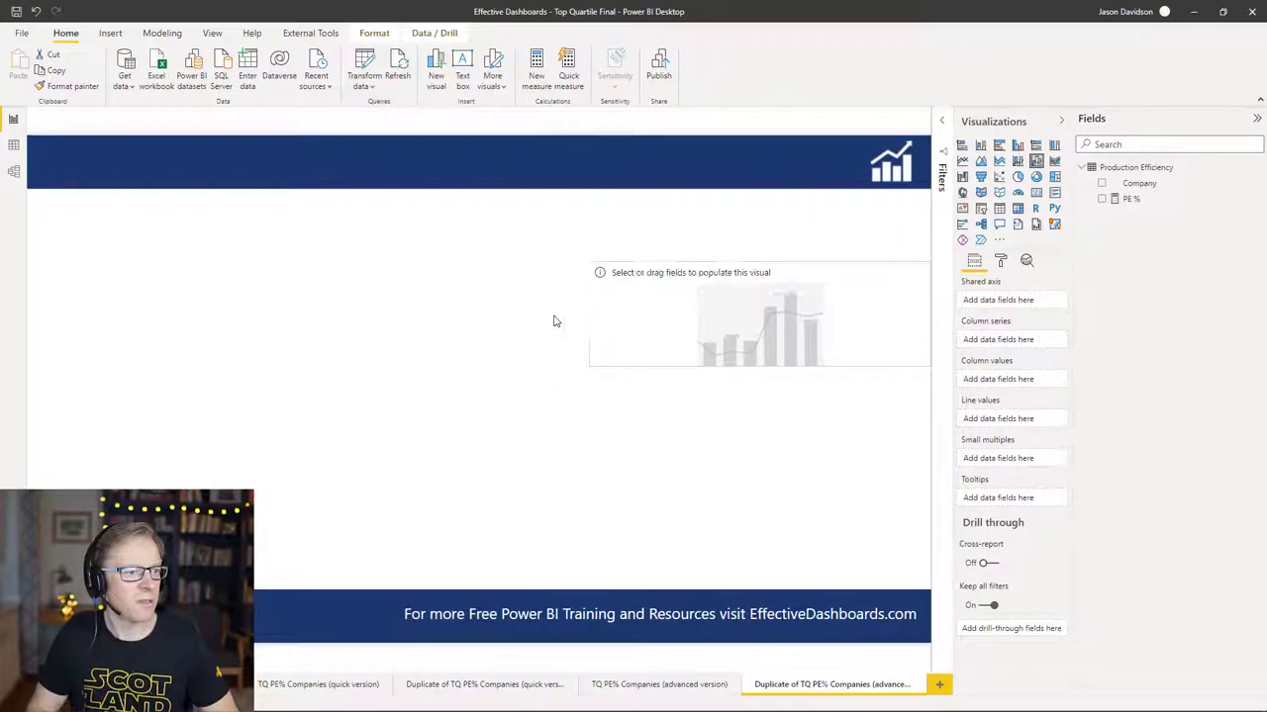
pyautogui.click(586, 481)
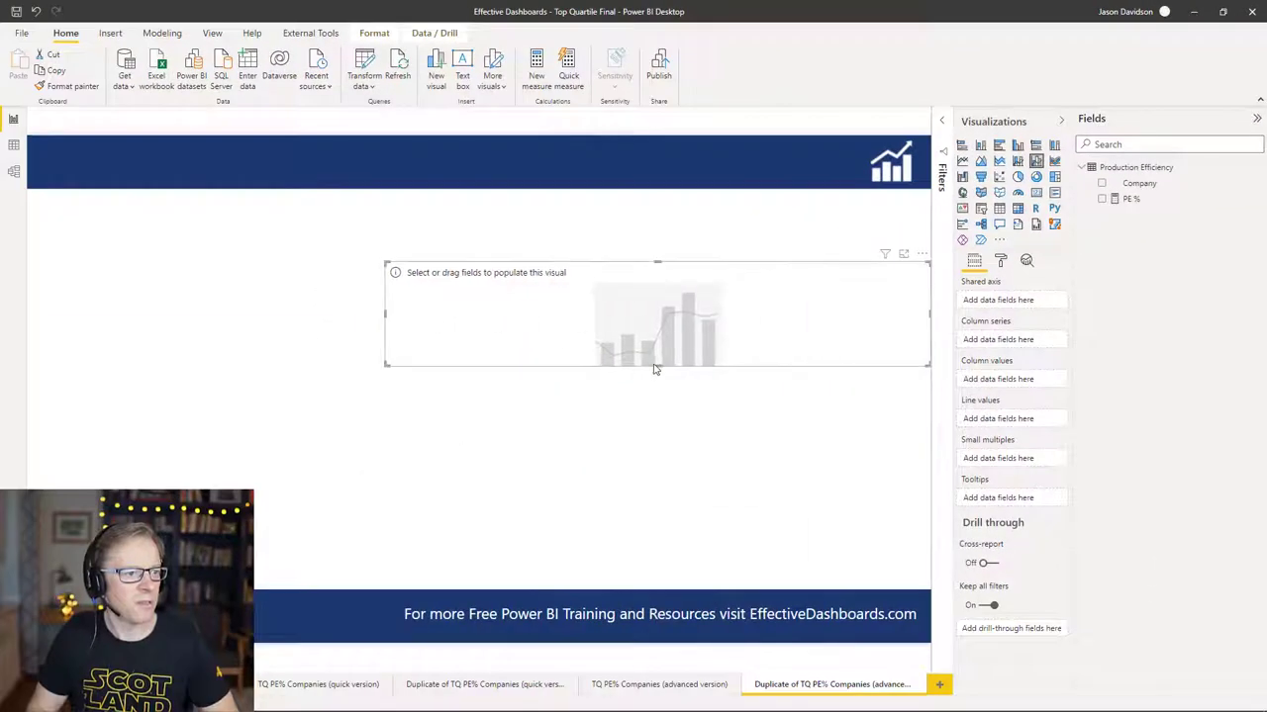
pyautogui.moveTo(653, 365); pyautogui.dragTo(657, 544)
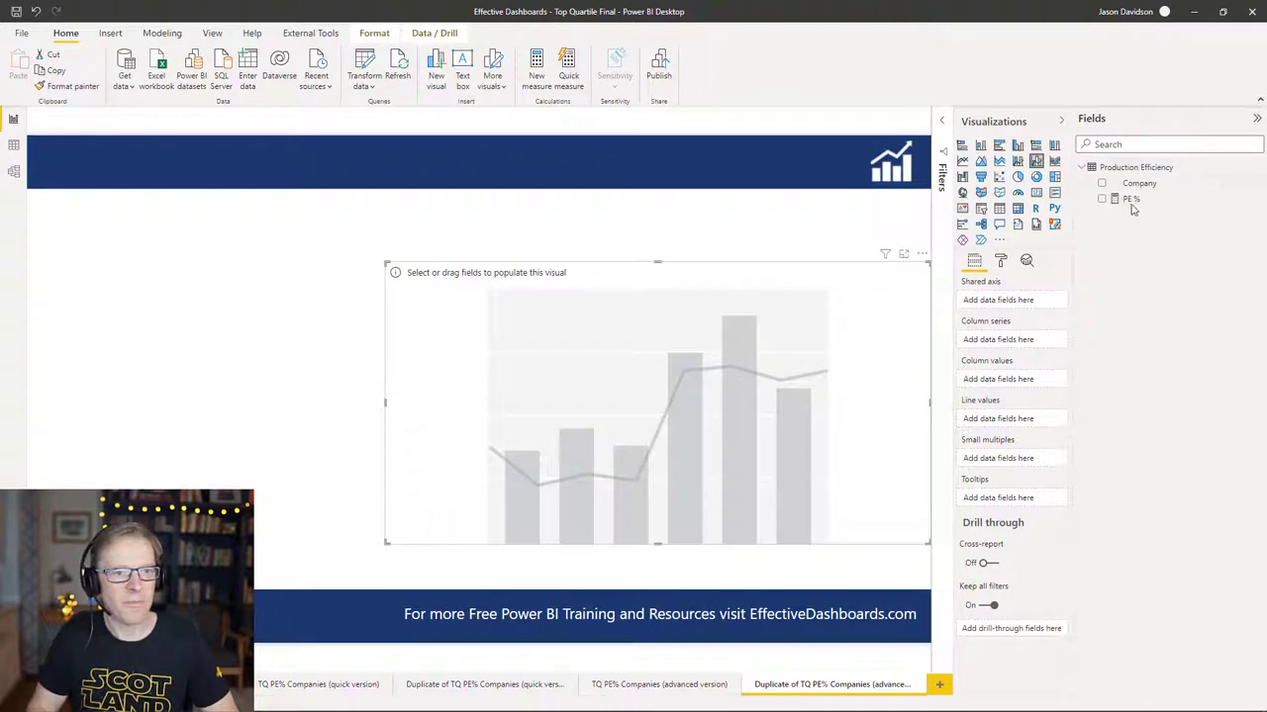
pyautogui.moveTo(1128, 185); pyautogui.dragTo(997, 315)
pyautogui.moveTo(1128, 201); pyautogui.dragTo(1001, 385)
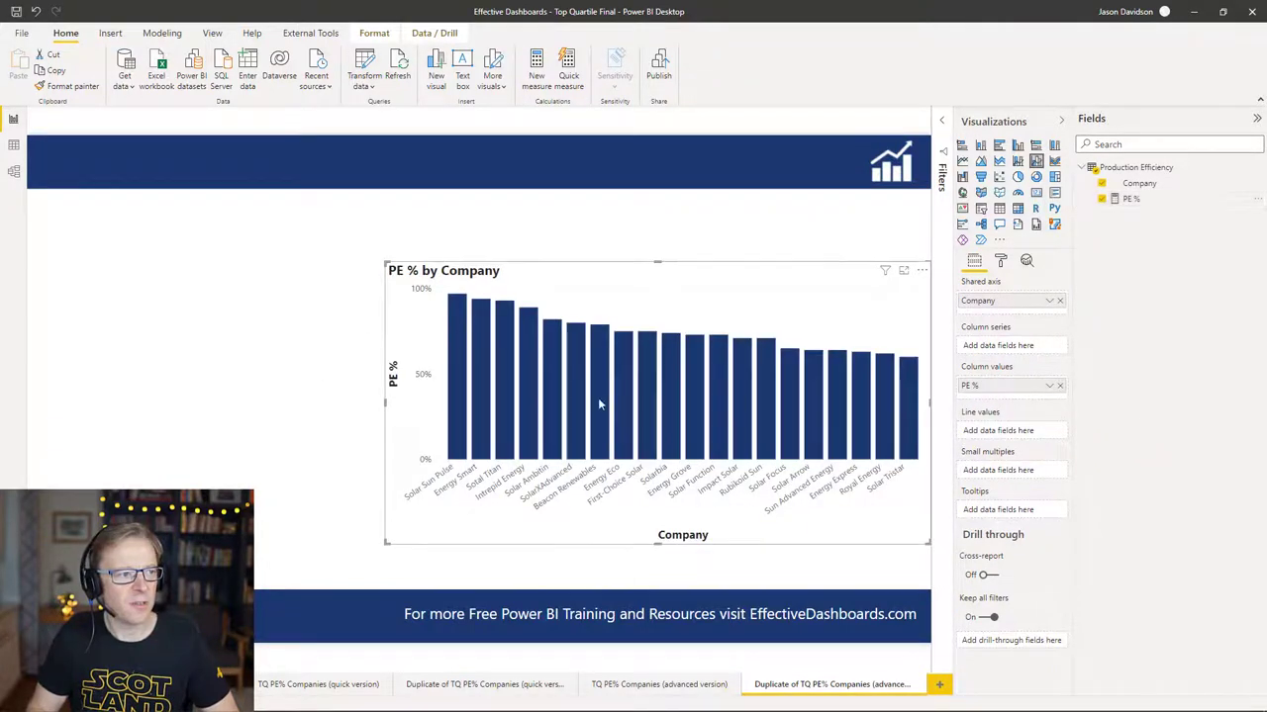
# Turn on the PE % by Company chart's data labels, widen the chart and return to its field settings.
pyautogui.click(1001, 261)
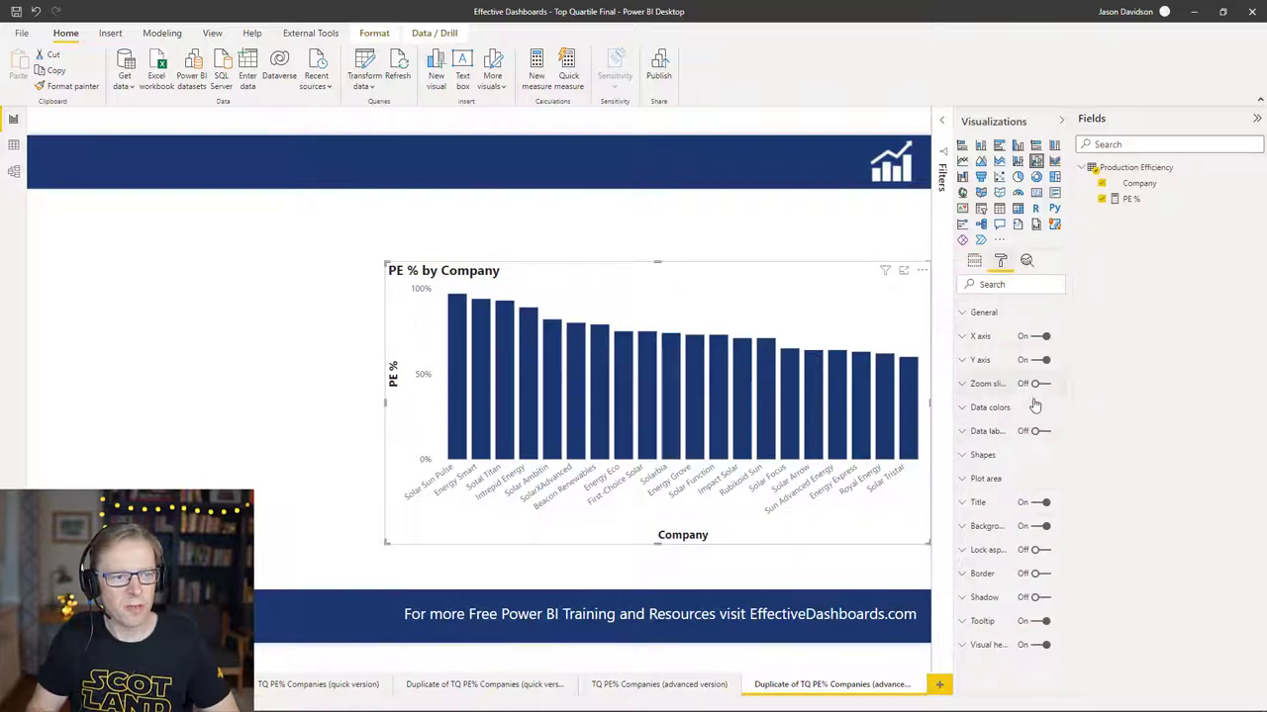
pyautogui.click(1029, 432)
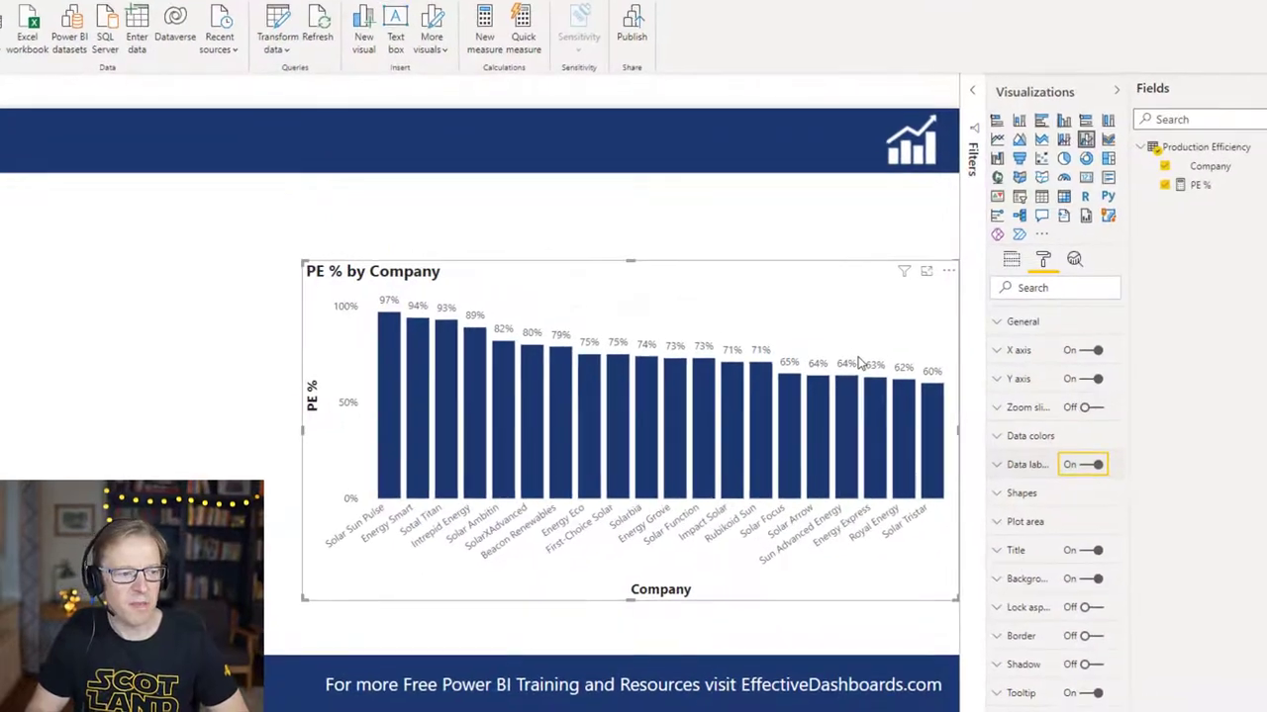
pyautogui.moveTo(293, 435); pyautogui.dragTo(237, 448)
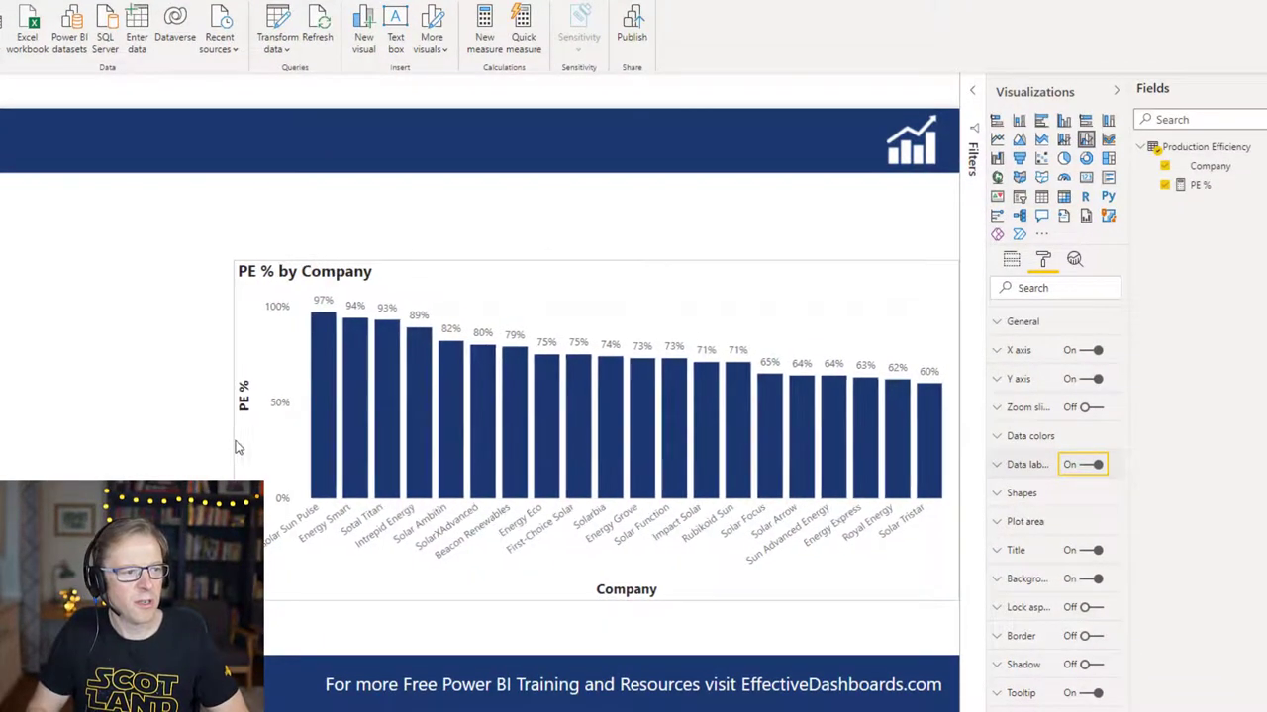
pyautogui.click(1012, 258)
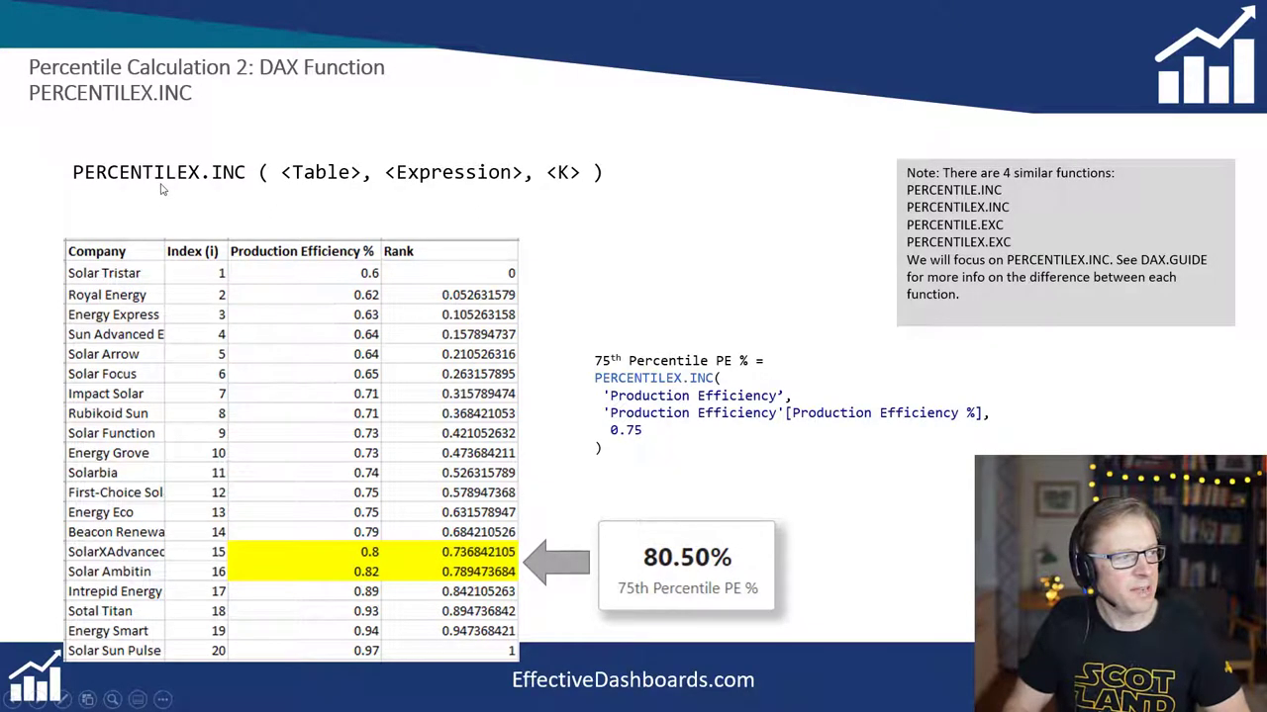
pyautogui.click(87, 182)
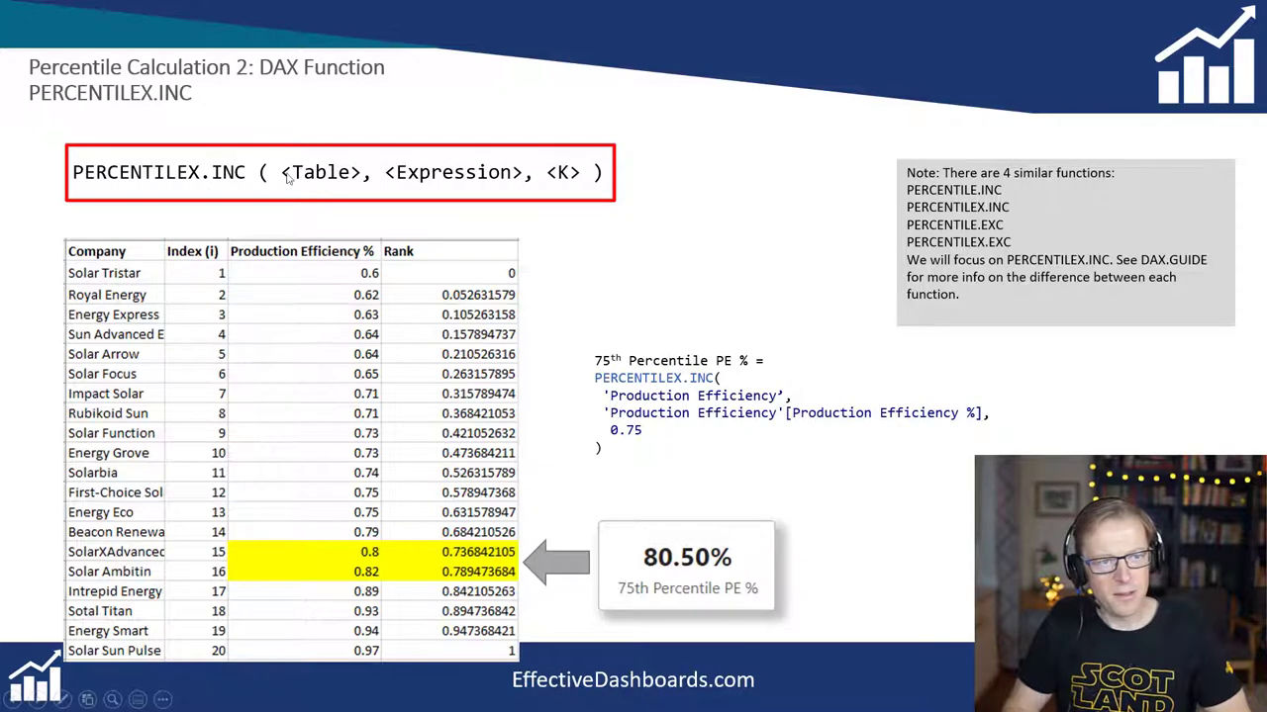
pyautogui.click(1051, 244)
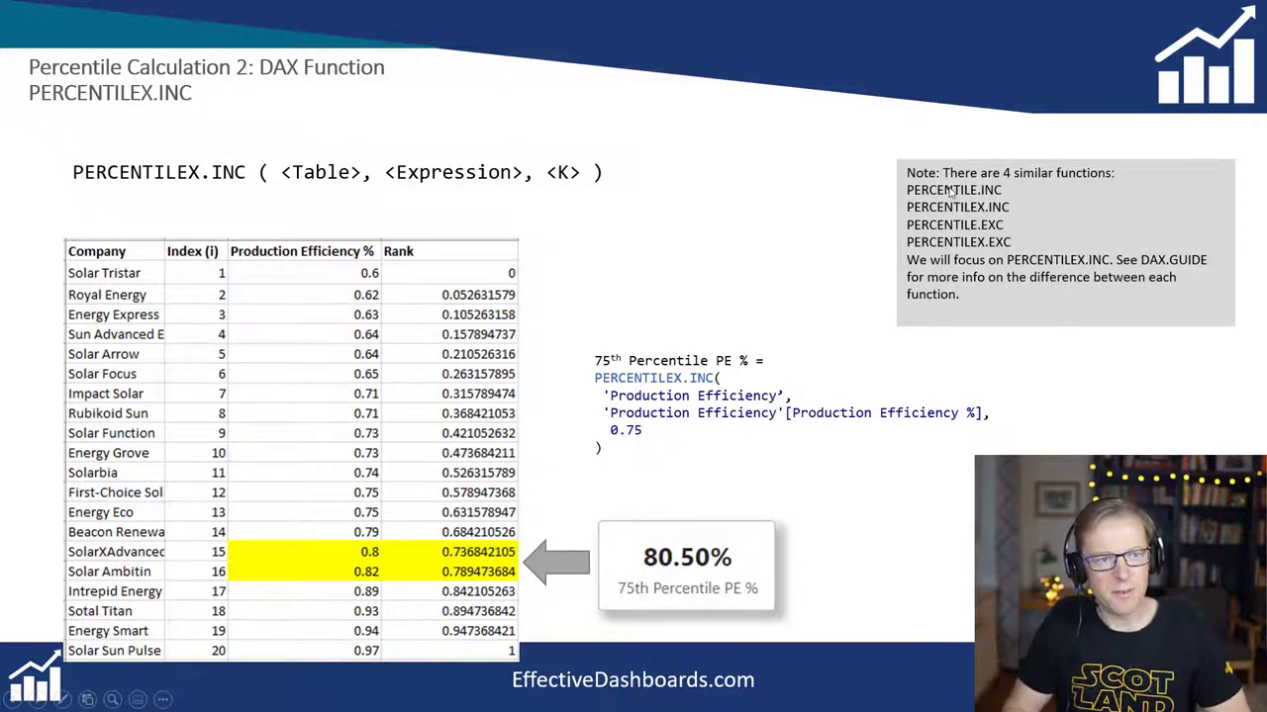
pyautogui.click(979, 196)
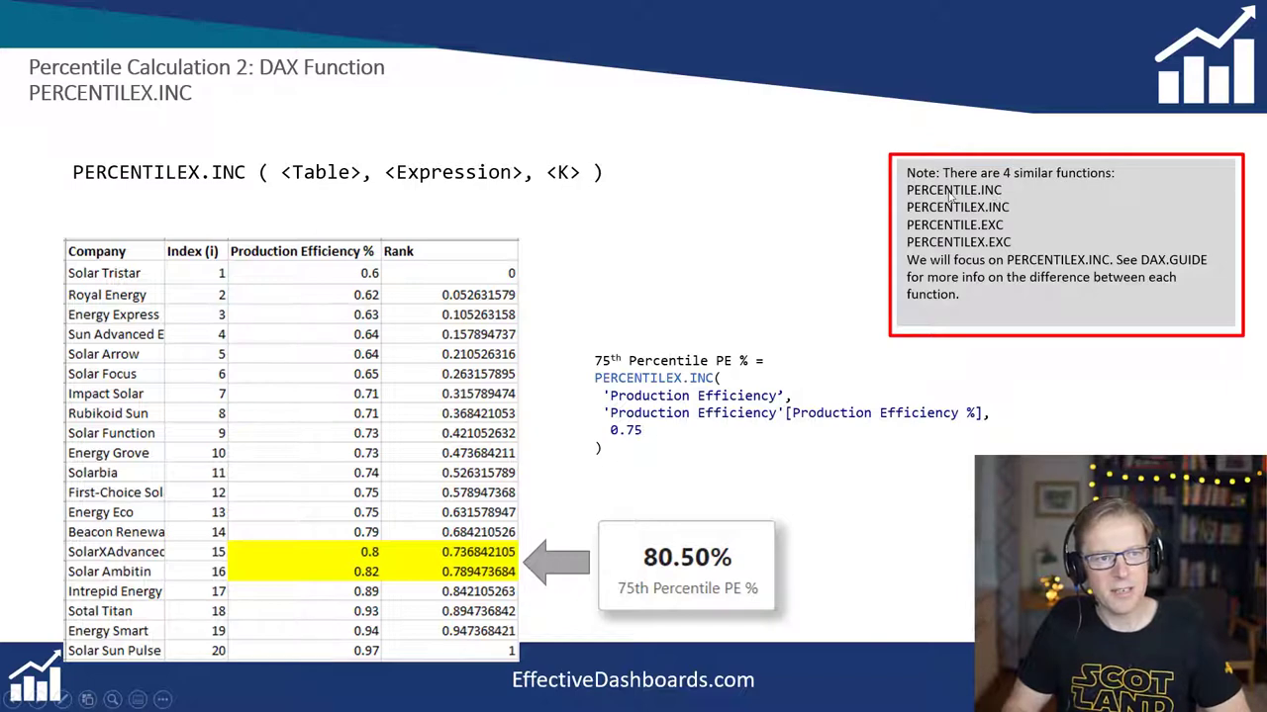
pyautogui.click(965, 201)
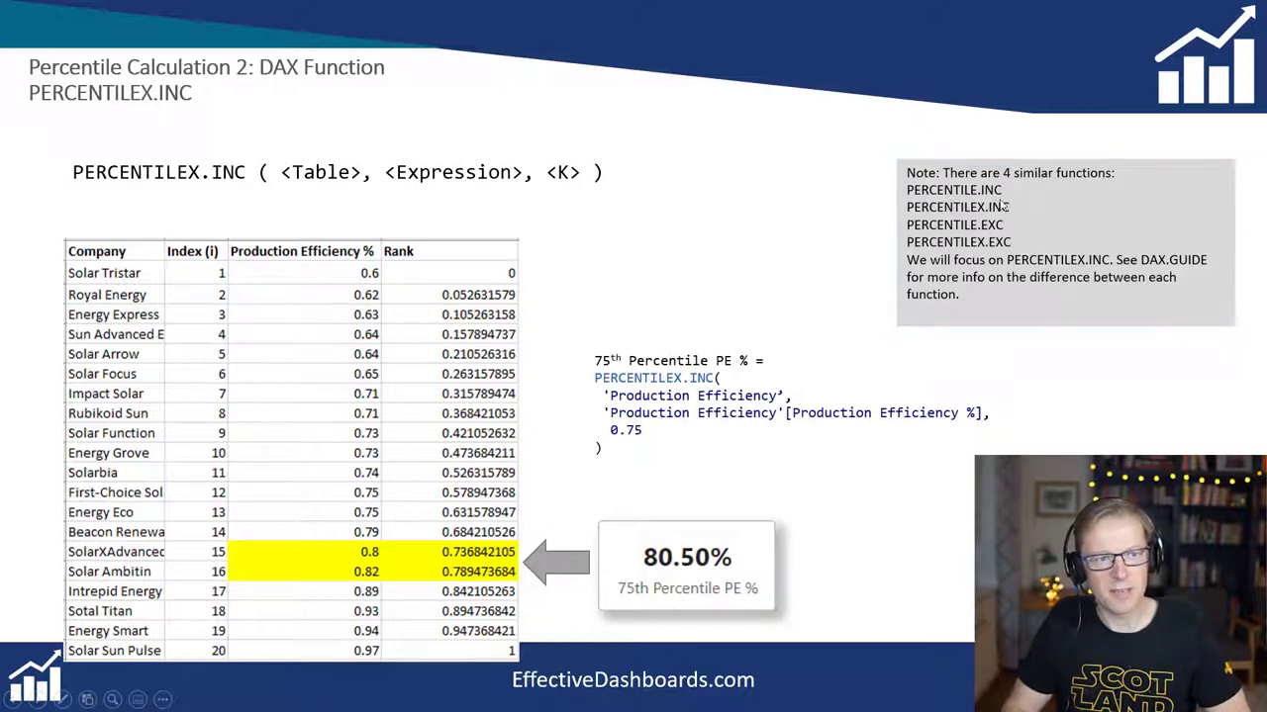
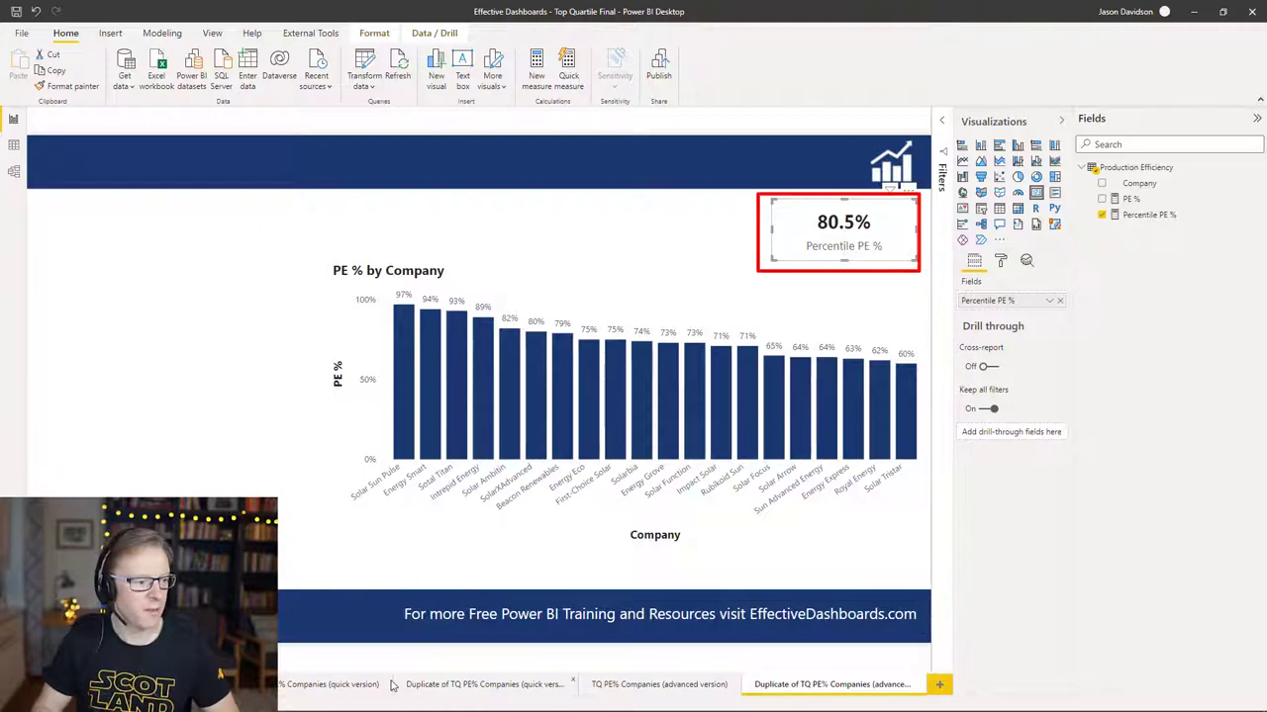
# Review the finished quick and advanced version report pages, and return to the duplicate of the advanced version page.
pyautogui.click(330, 684)
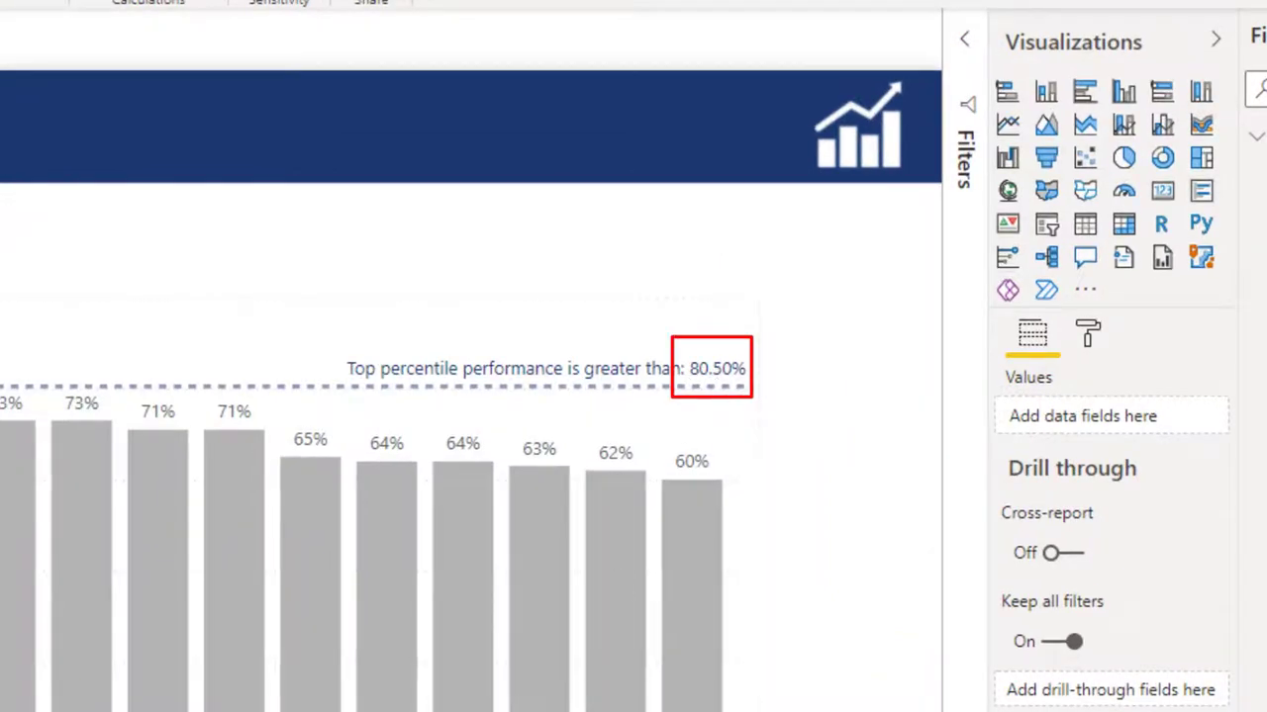
pyautogui.click(650, 685)
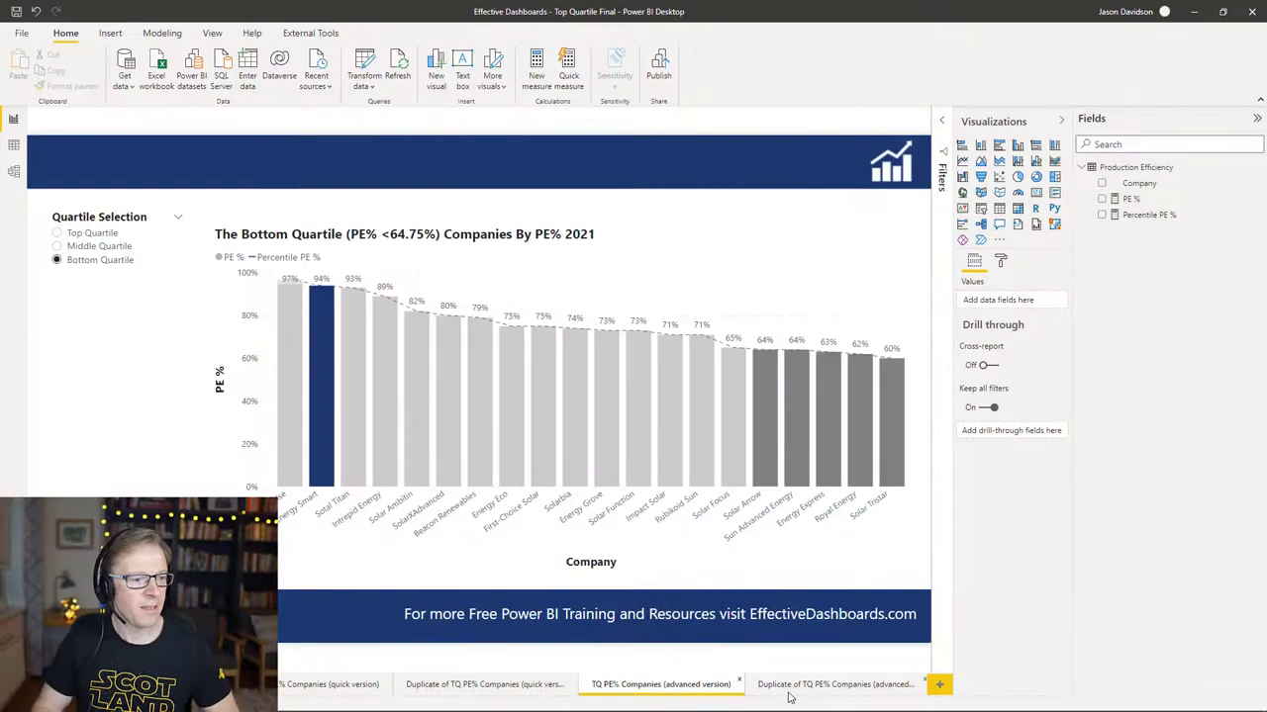
pyautogui.click(803, 685)
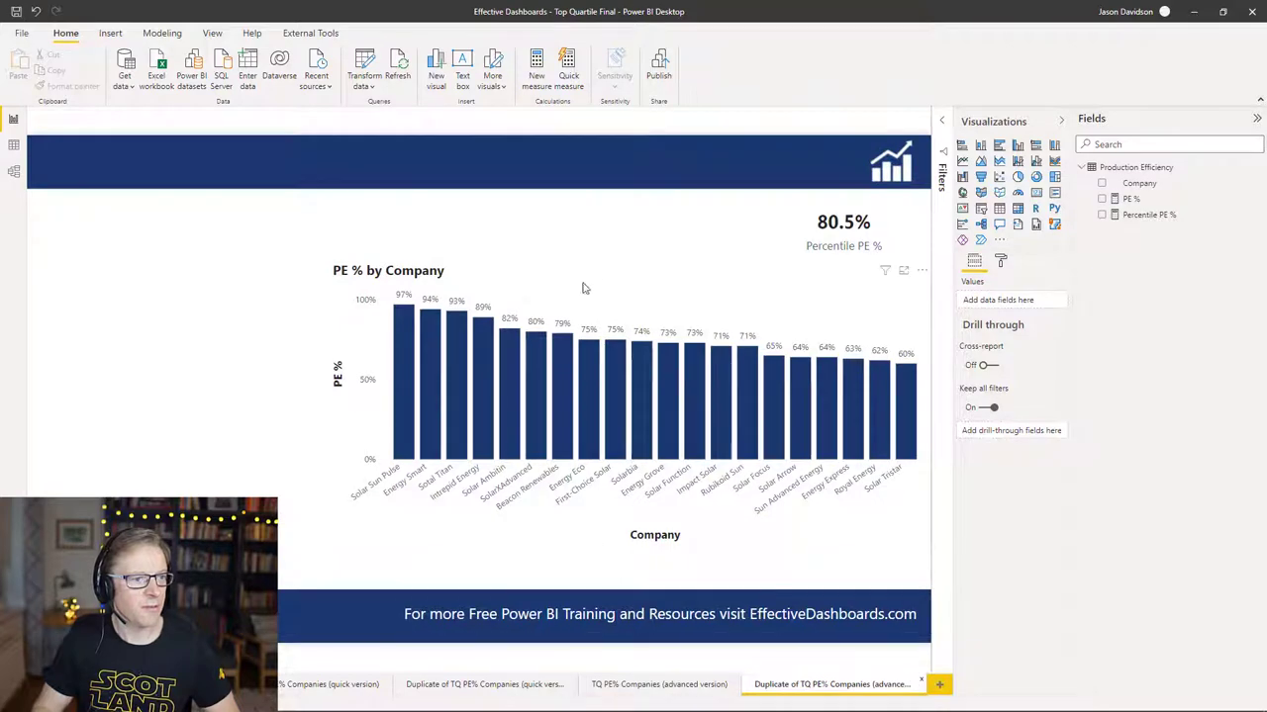
# Add the Percentile PE % measure to the PE % by Company chart as its line values.
pyautogui.click(606, 273)
pyautogui.click(246, 291)
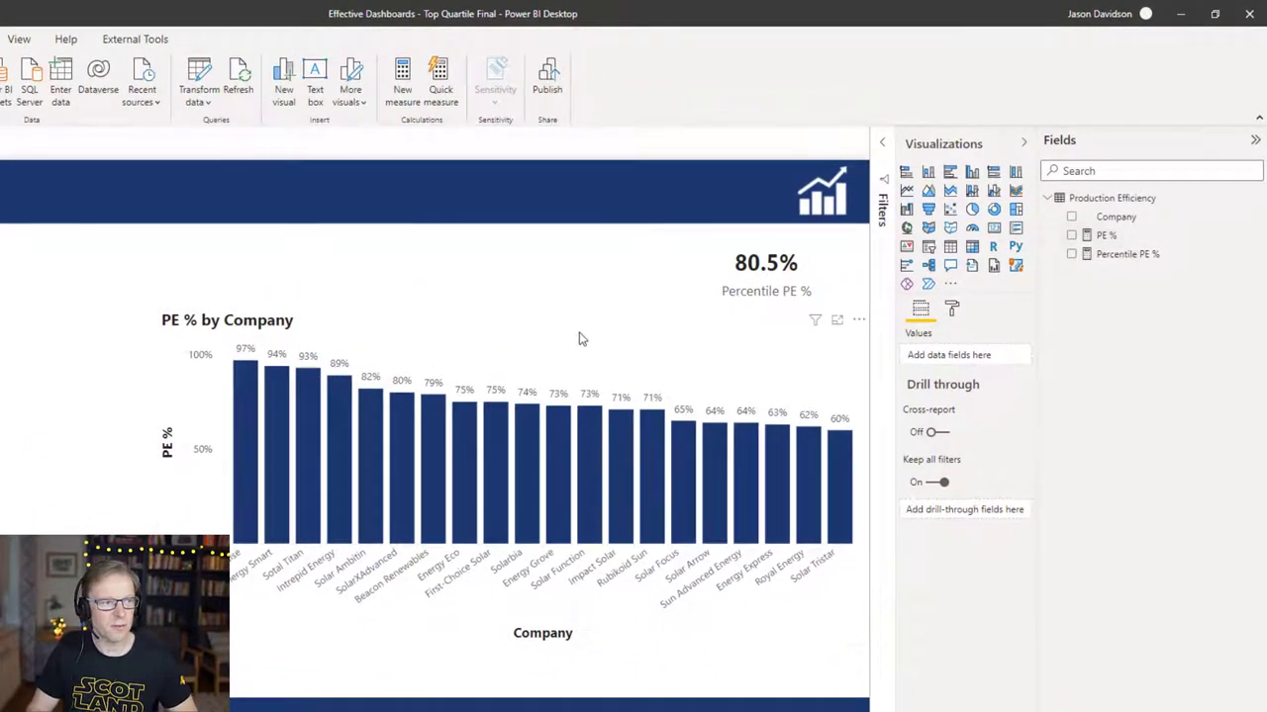
pyautogui.click(579, 338)
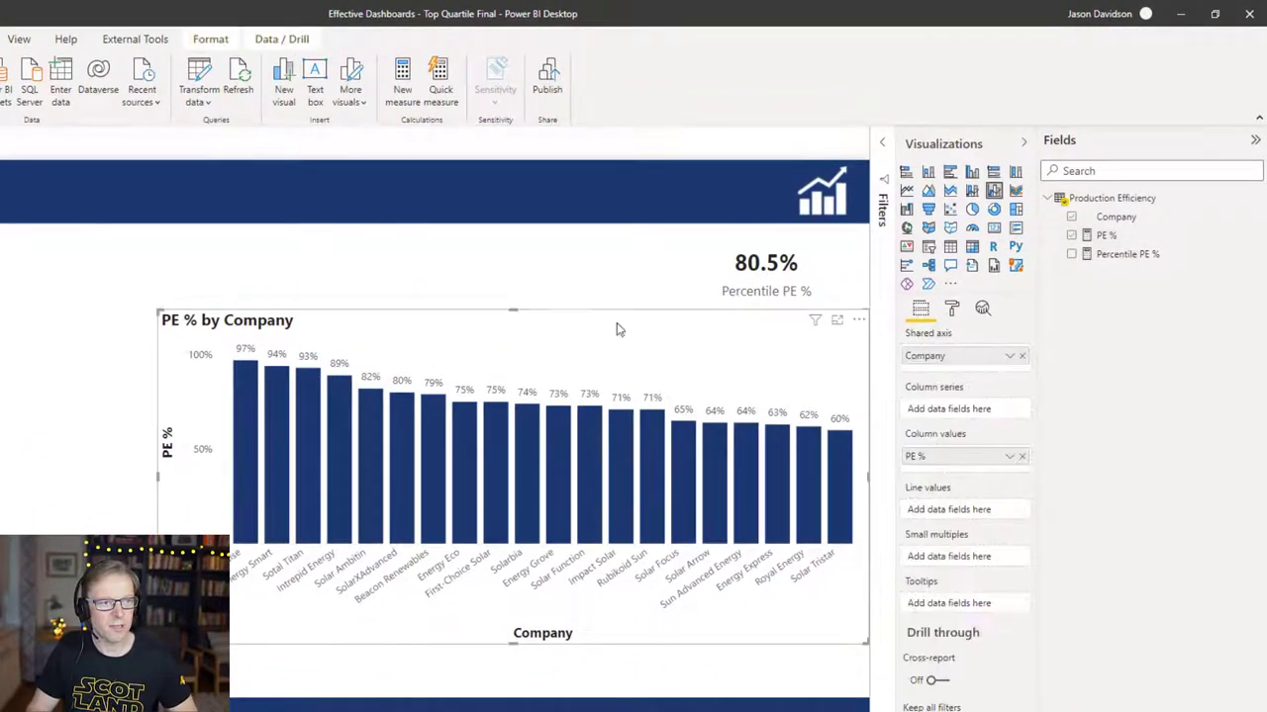
pyautogui.moveTo(1127, 260); pyautogui.dragTo(981, 515)
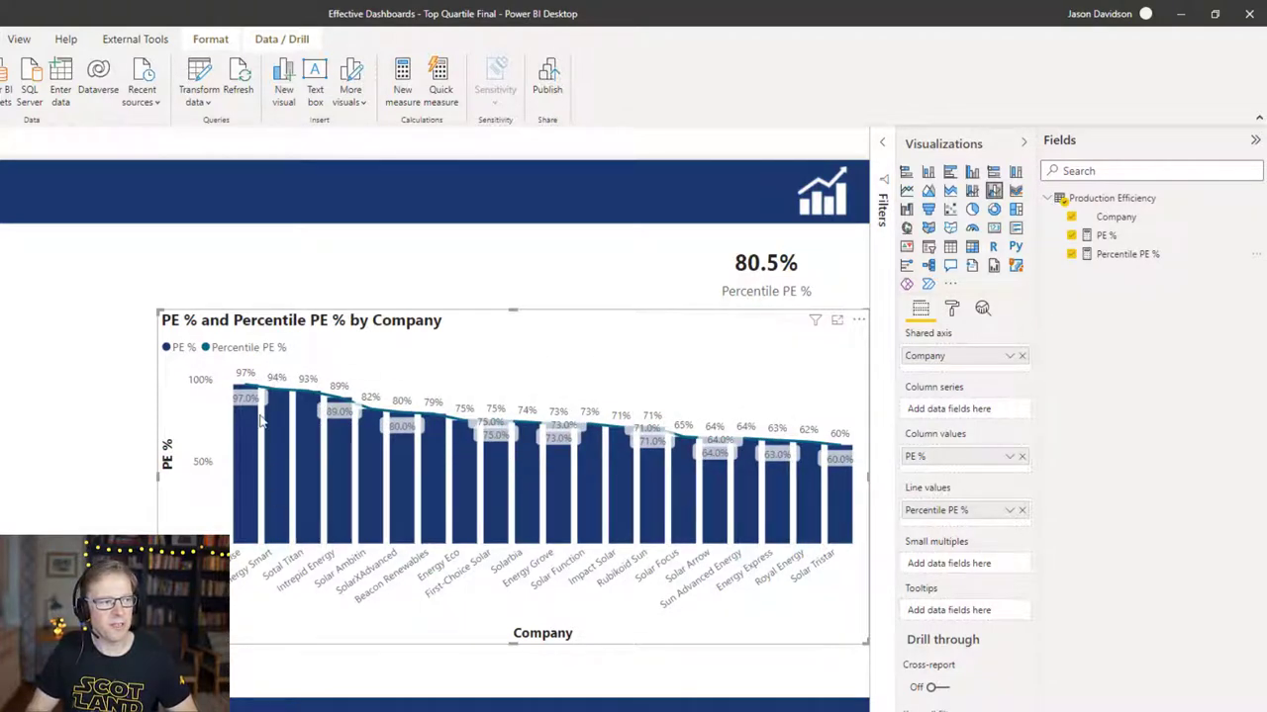
# Inspect the Percentile PE % measure's PERCENTILEX.INC formula against the chart line, and collapse the formula.
pyautogui.click(1128, 254)
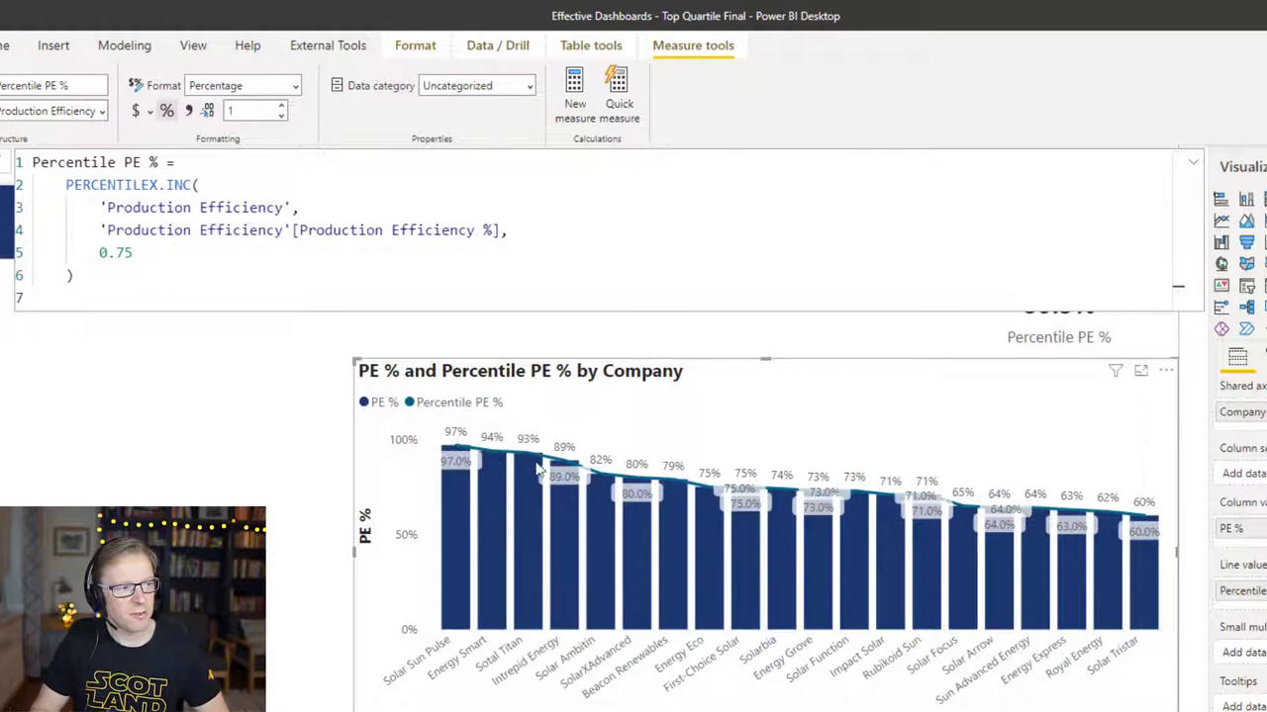
pyautogui.moveTo(735, 503)
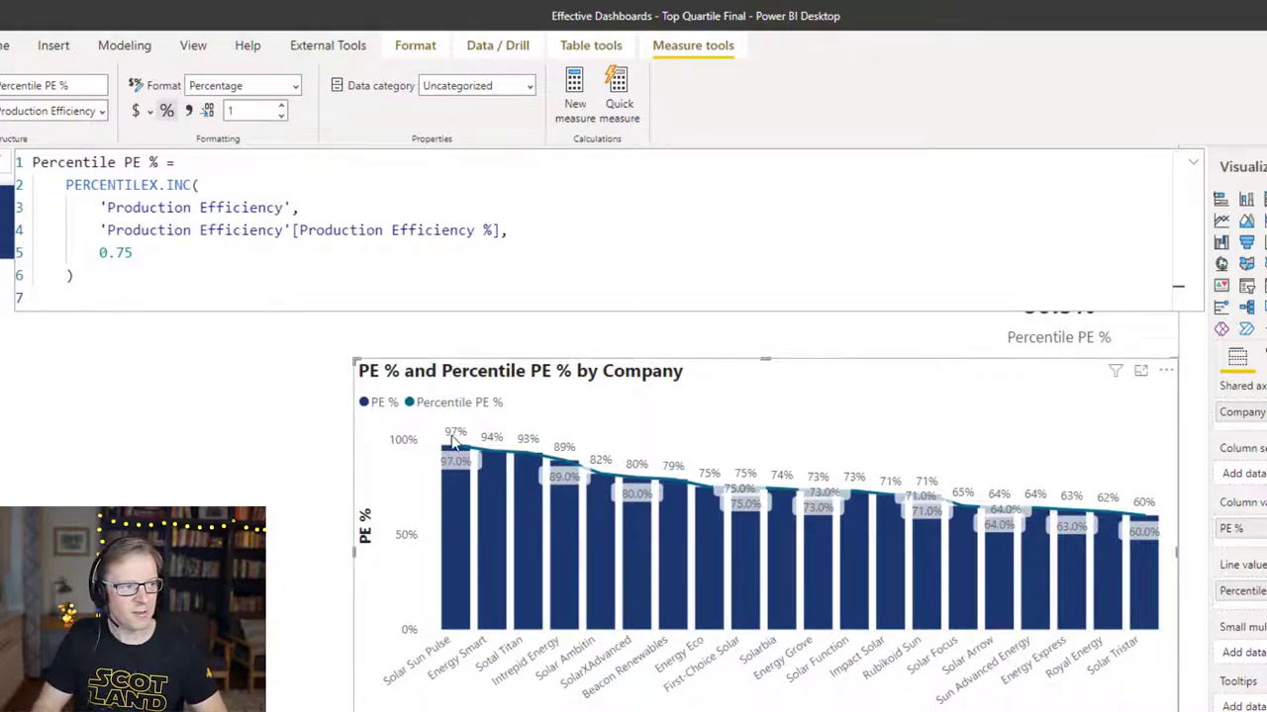
pyautogui.click(1194, 163)
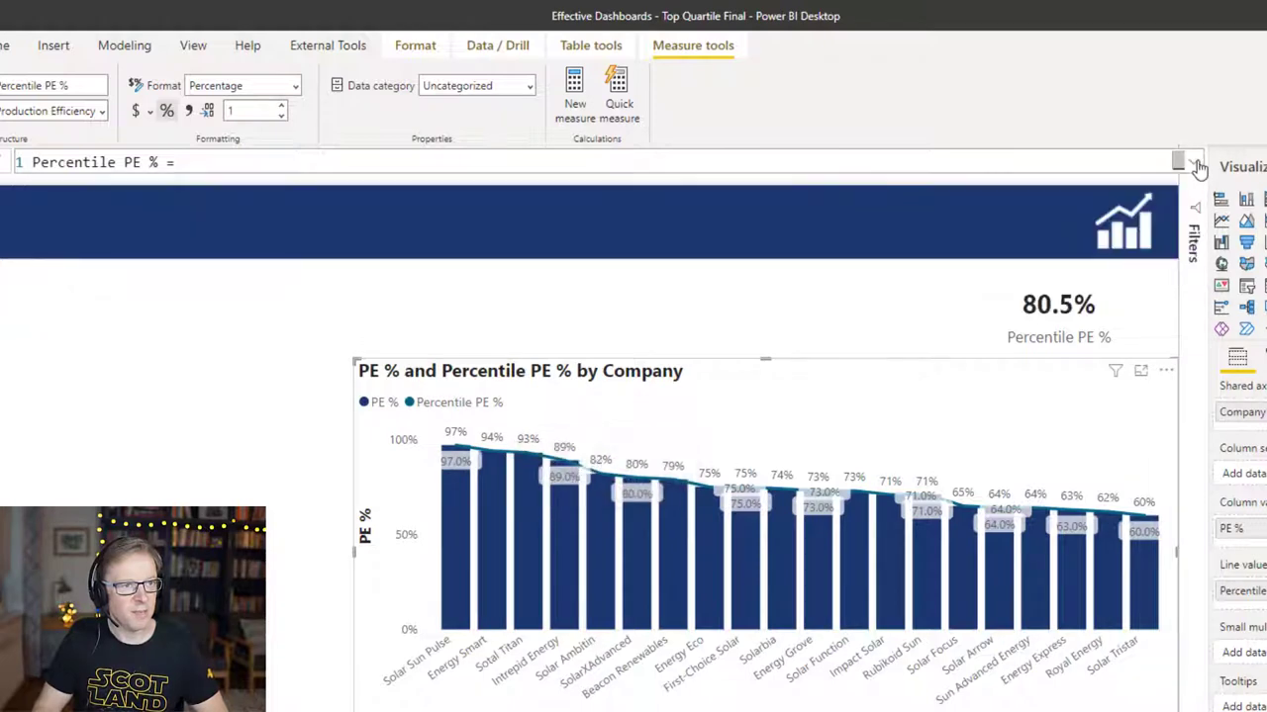
# Filter the Percentile PE % card by the Solar Sun Pulse column and clear the selection to compare its values.
pyautogui.click(469, 579)
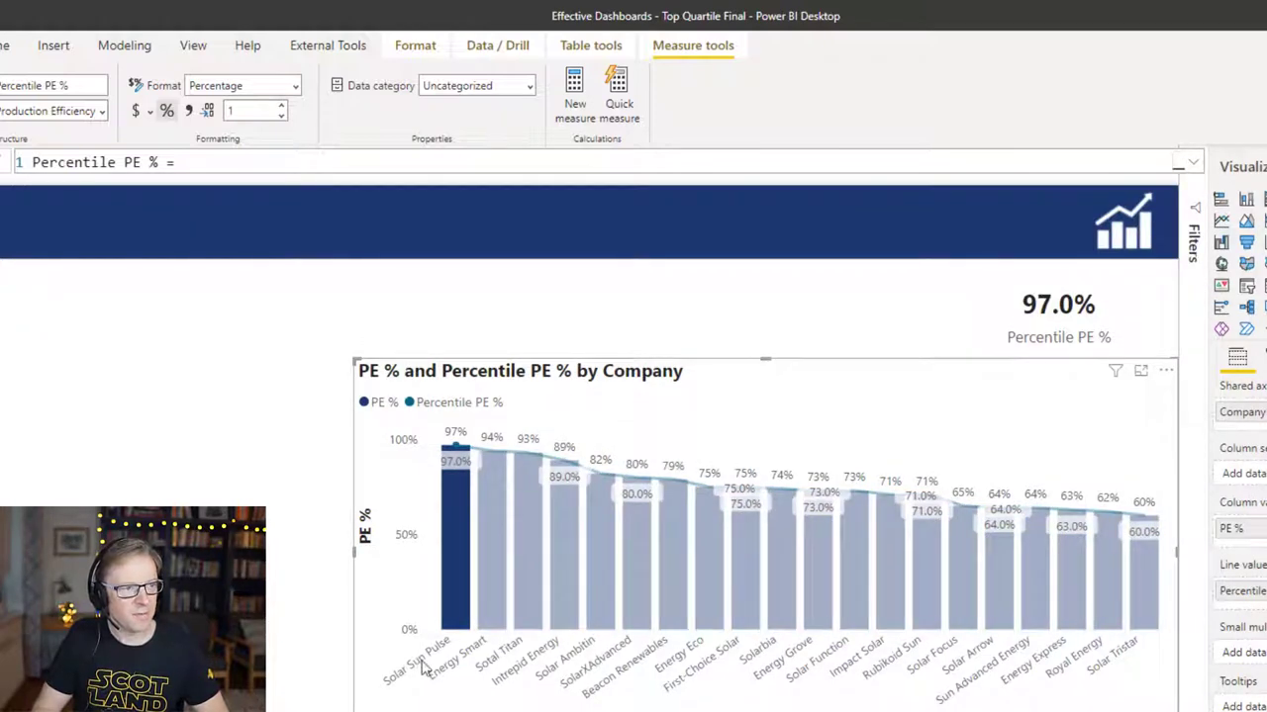
pyautogui.click(1020, 314)
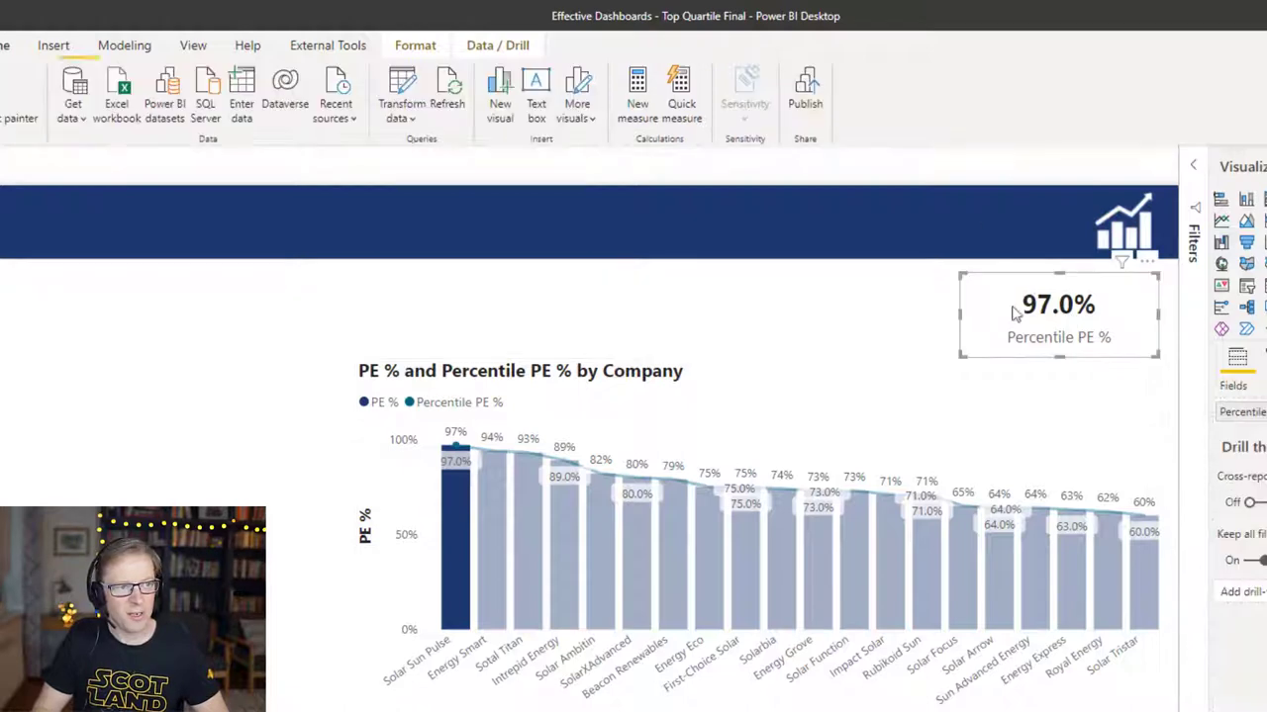
pyautogui.click(451, 531)
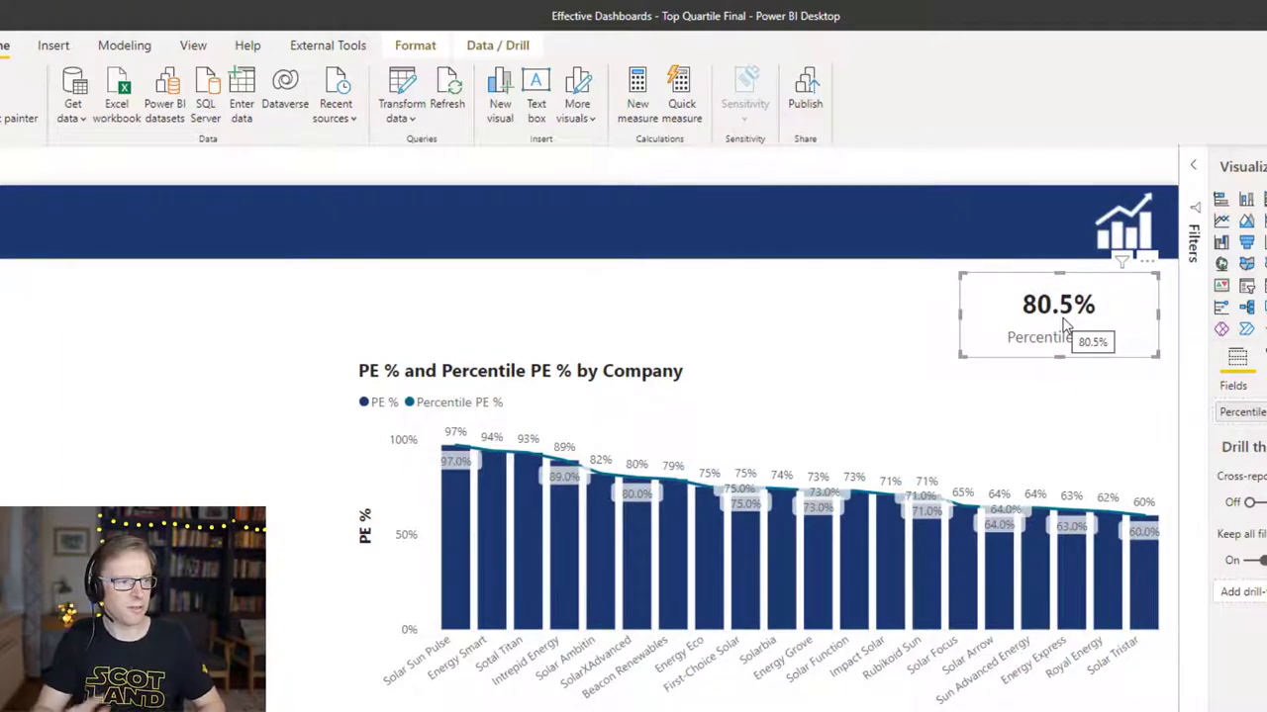
pyautogui.click(458, 513)
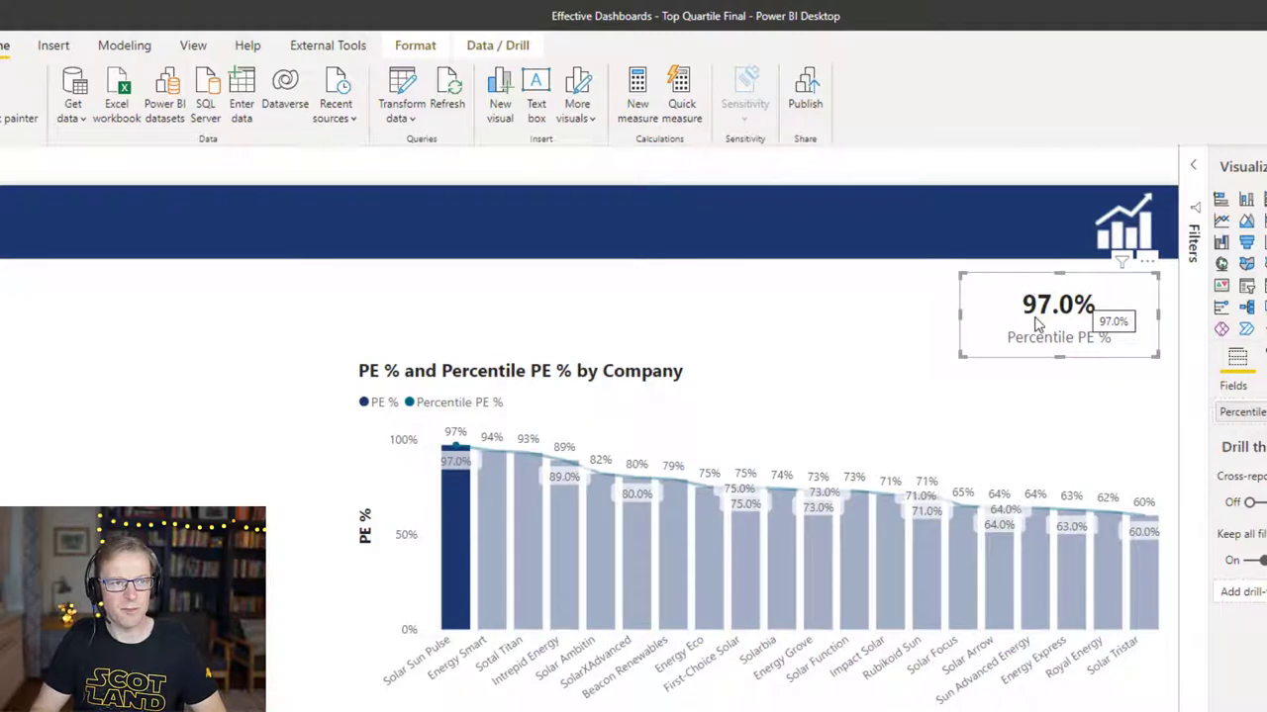
pyautogui.click(449, 559)
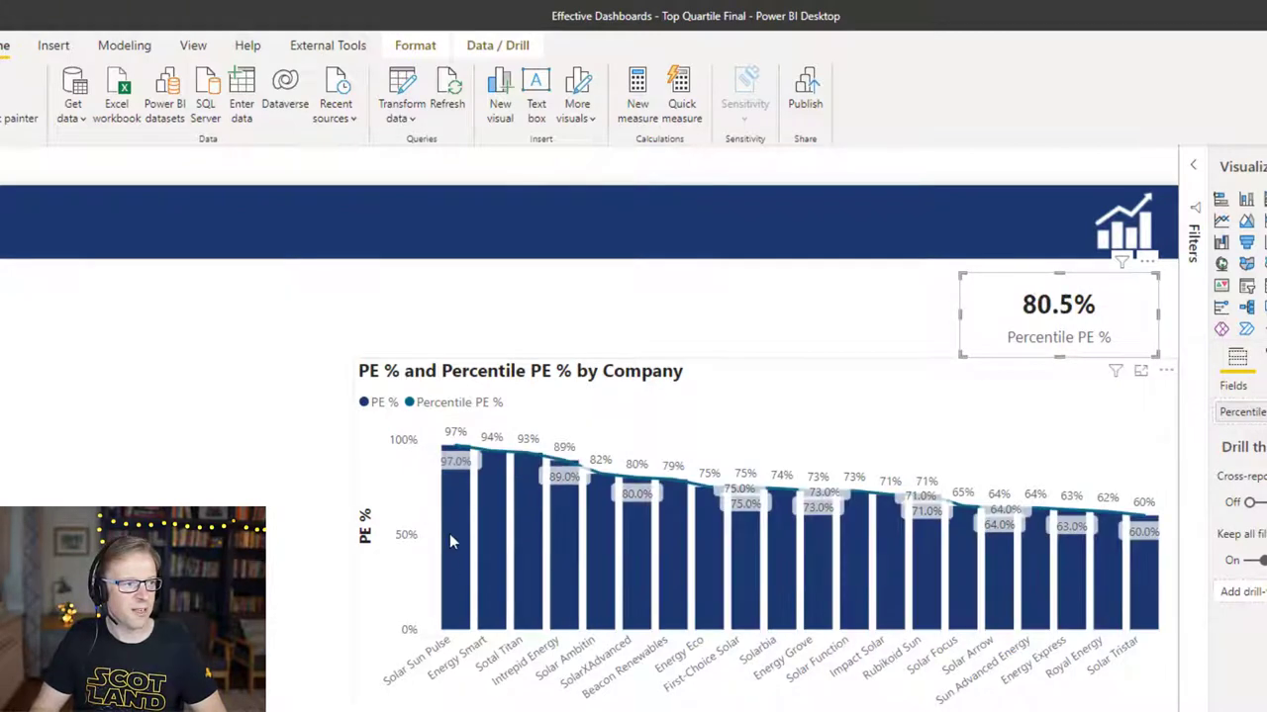
# Open the Percentile PE % measure's full formula and start a CALCULATE function on a new line before PERCENTILEX.INC.
pyautogui.click(1242, 412)
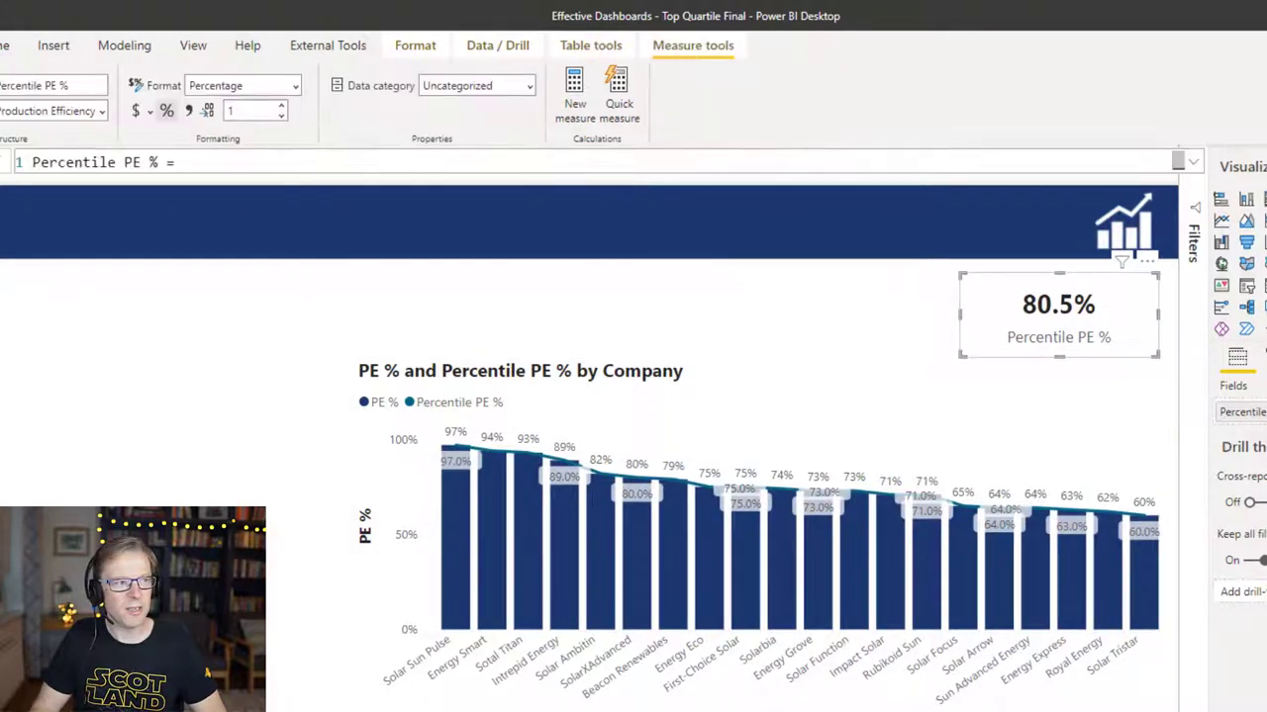
pyautogui.click(1195, 166)
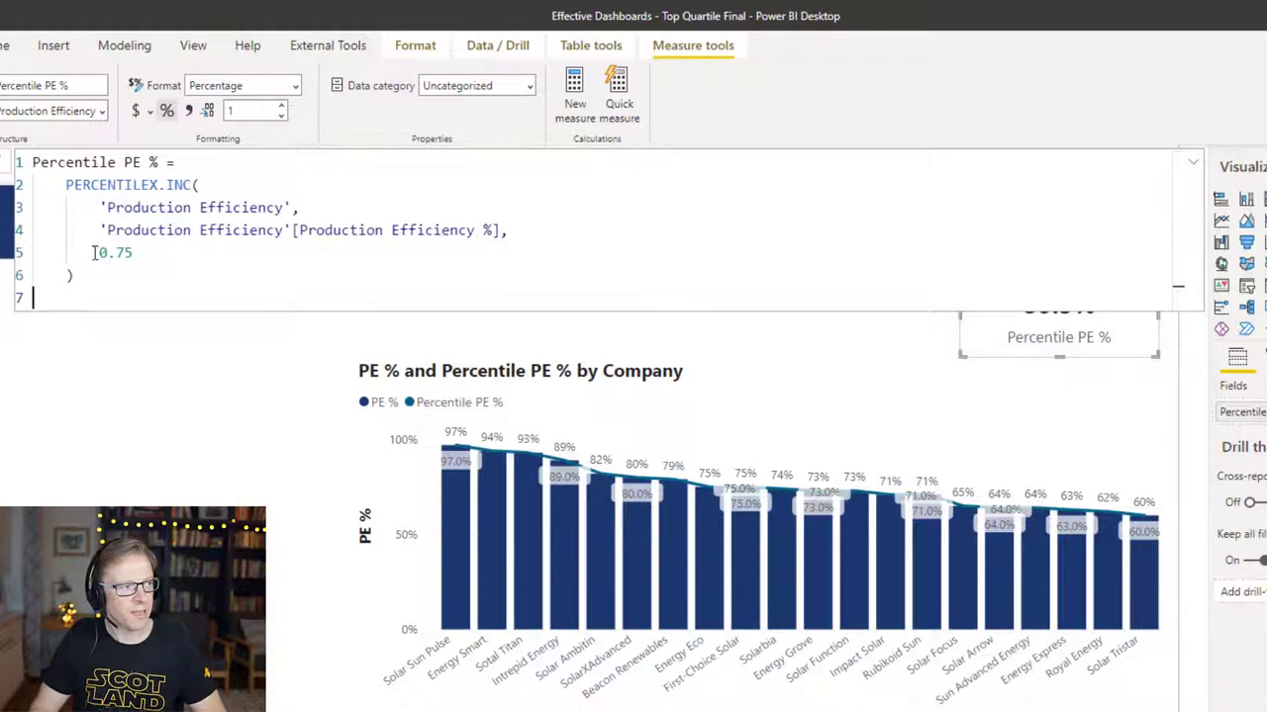
pyautogui.click(38, 184)
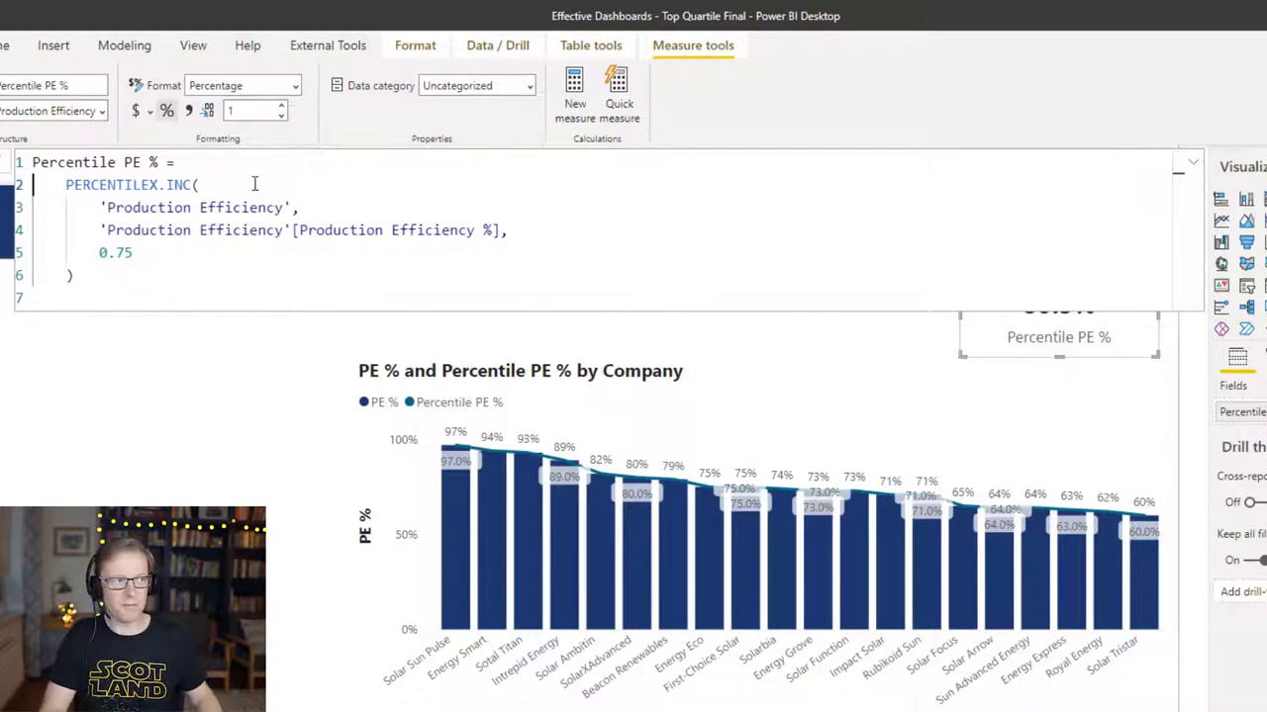
pyautogui.press('Return')
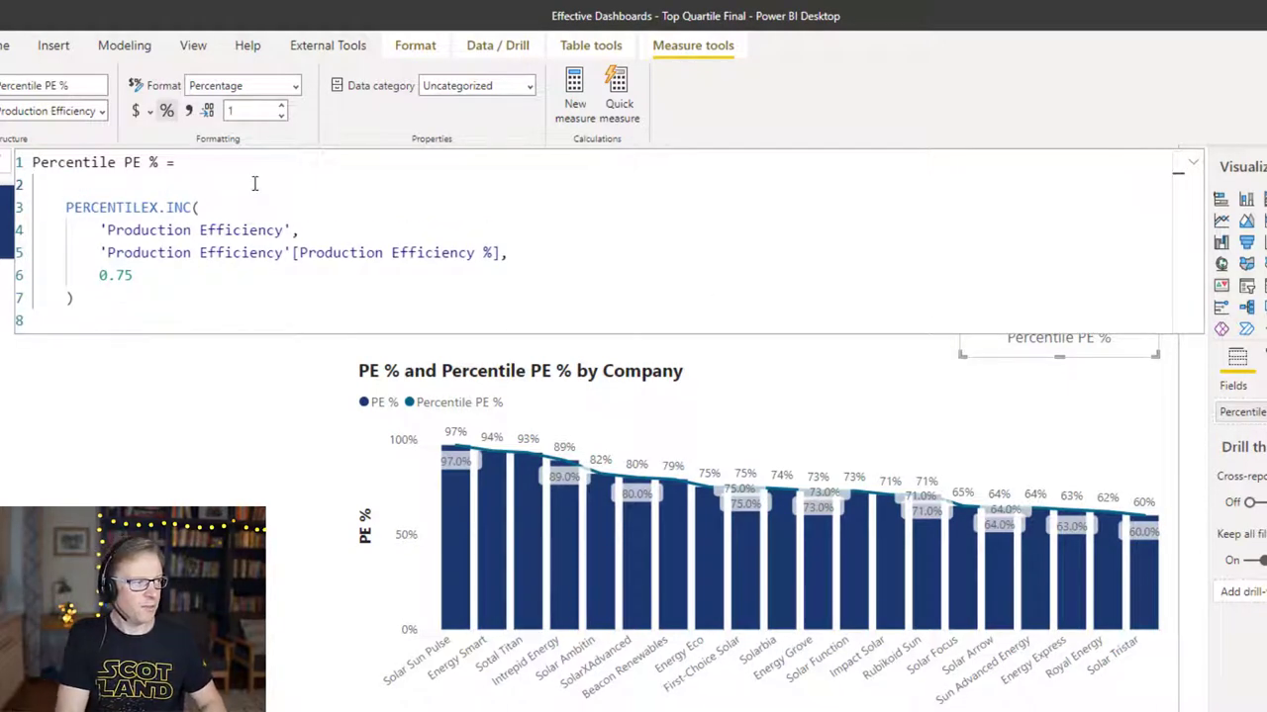
pyautogui.write('CALCA')
pyautogui.press('Tab')
pyautogui.press('Down')
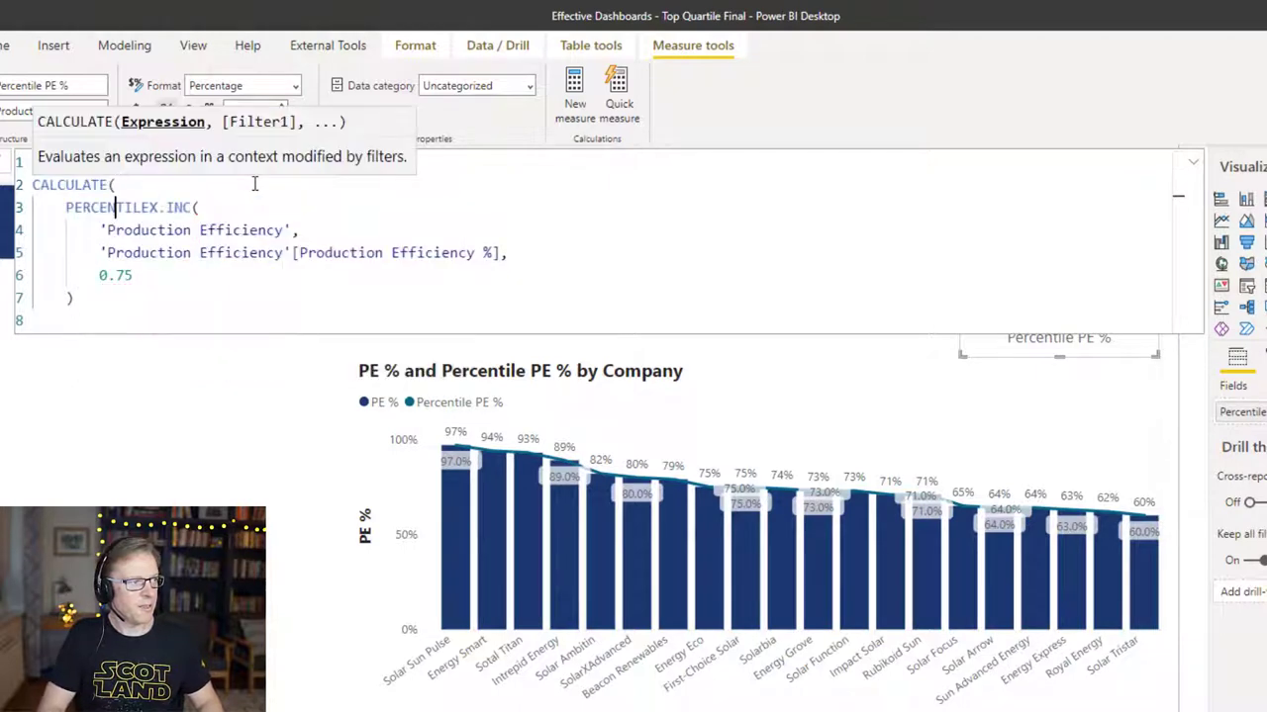
# Add ALLSELECTED('Production Efficiency') as the CALCULATE filter argument after the PERCENTILEX.INC expression.
pyautogui.click(123, 290)
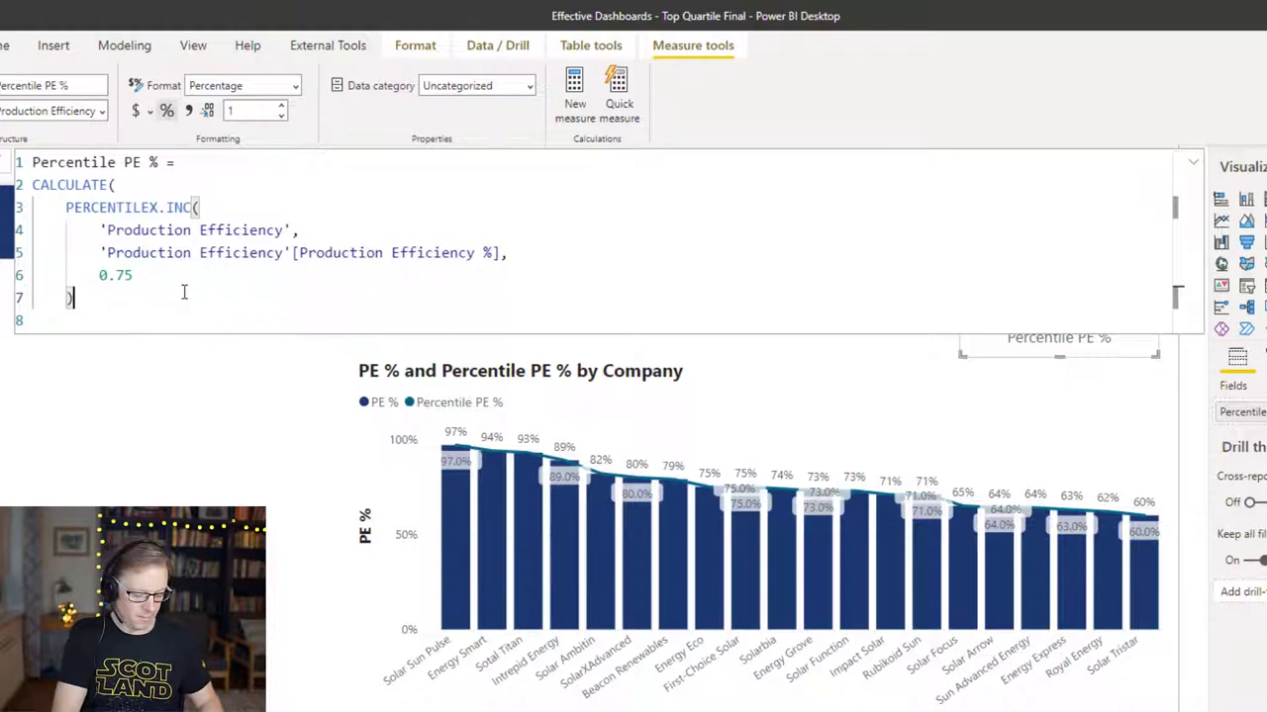
pyautogui.write(',')
pyautogui.hotkey('shift', 'Return')
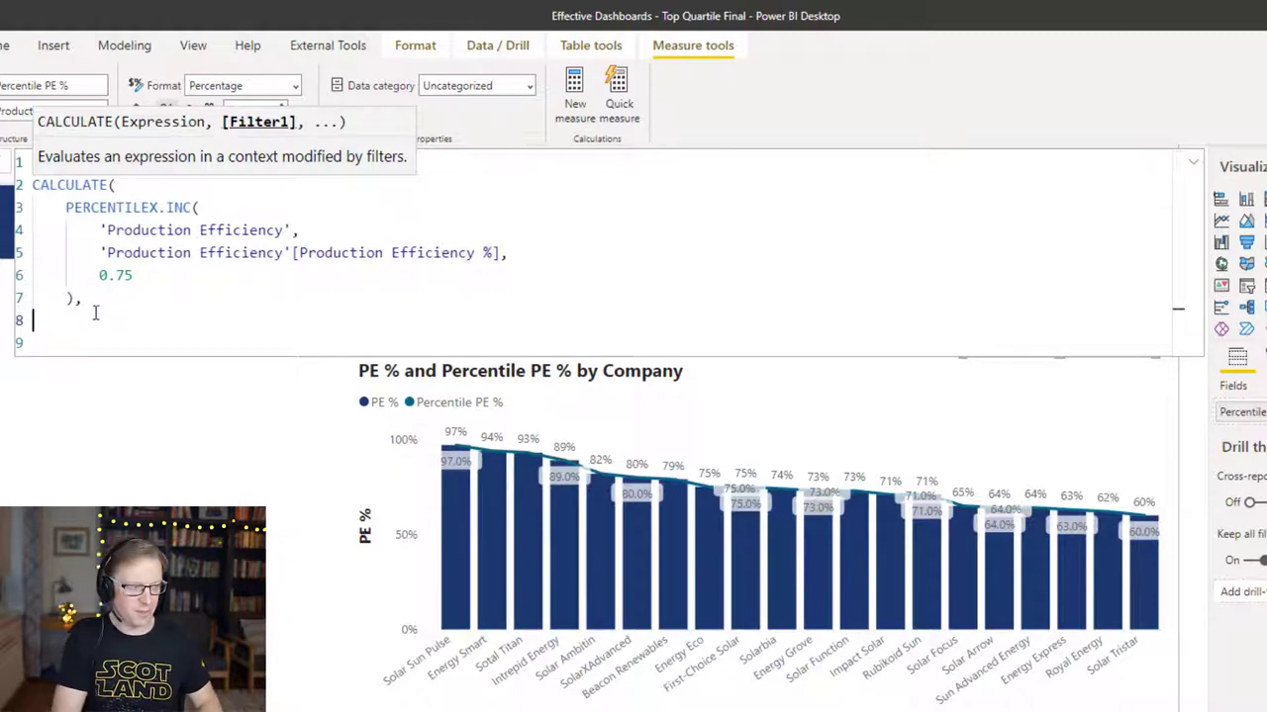
pyautogui.write('ALLSE')
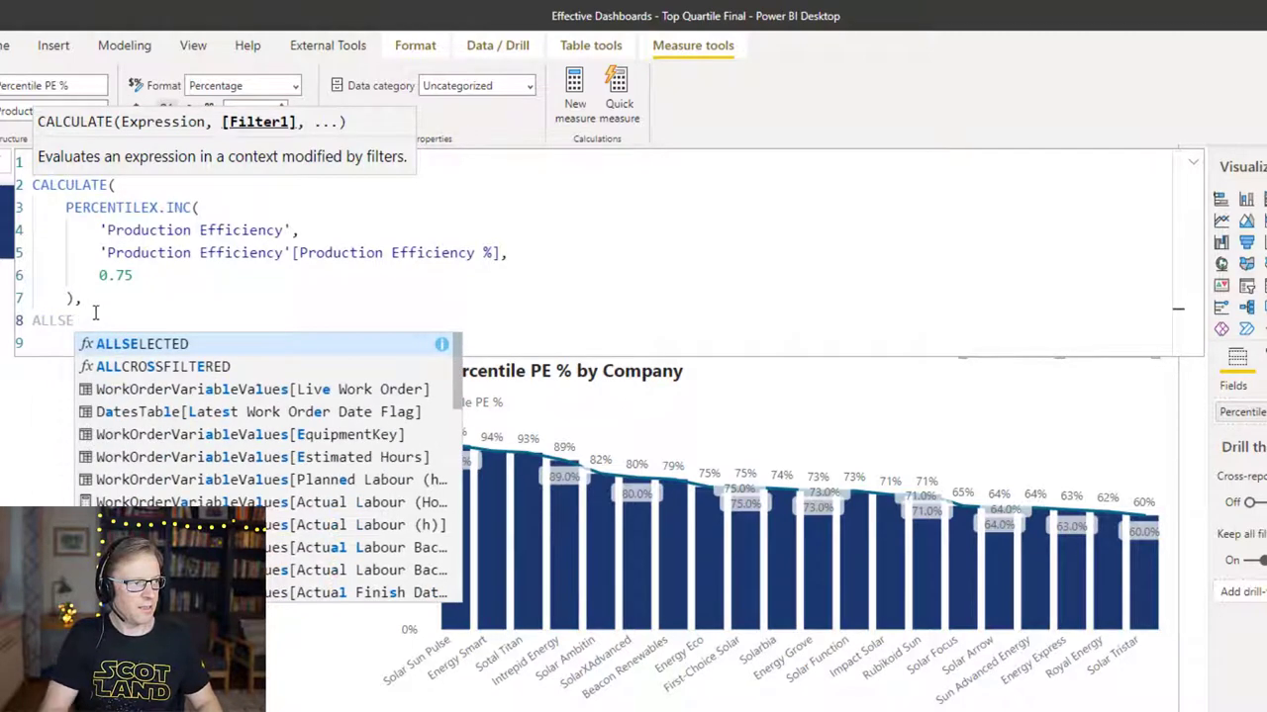
pyautogui.press('Tab')
pyautogui.write("'")
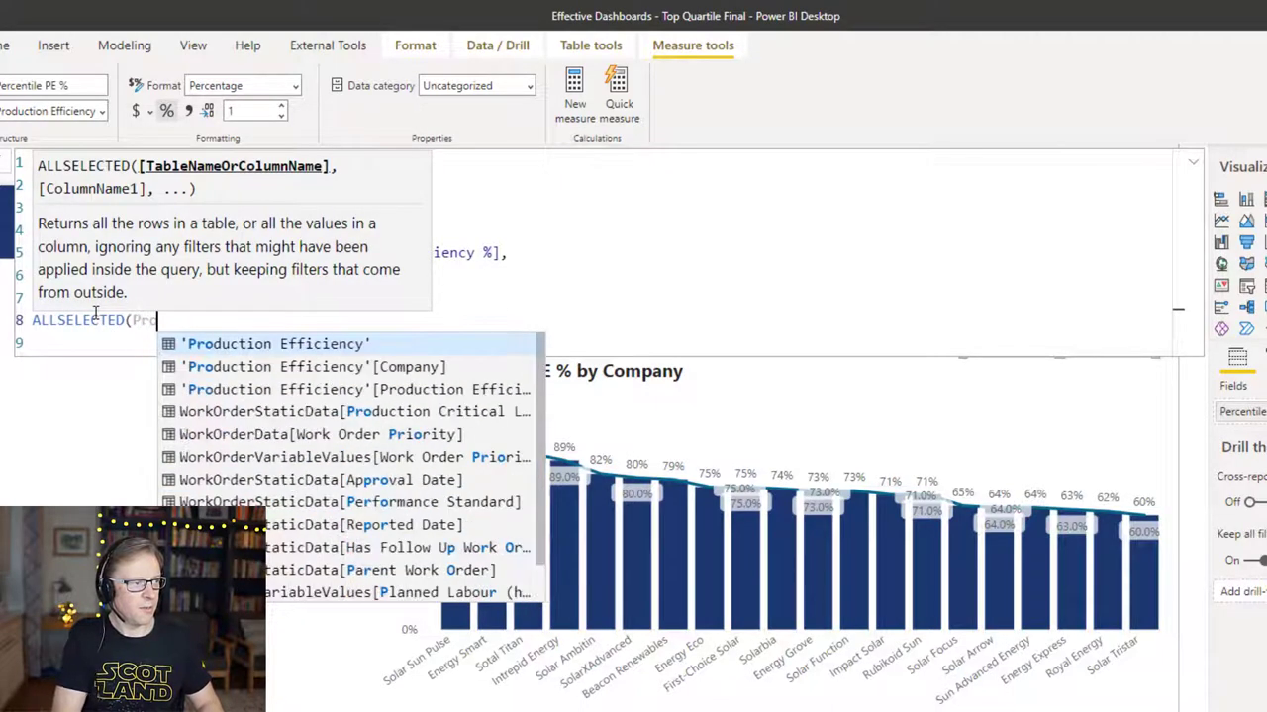
pyautogui.press('Tab')
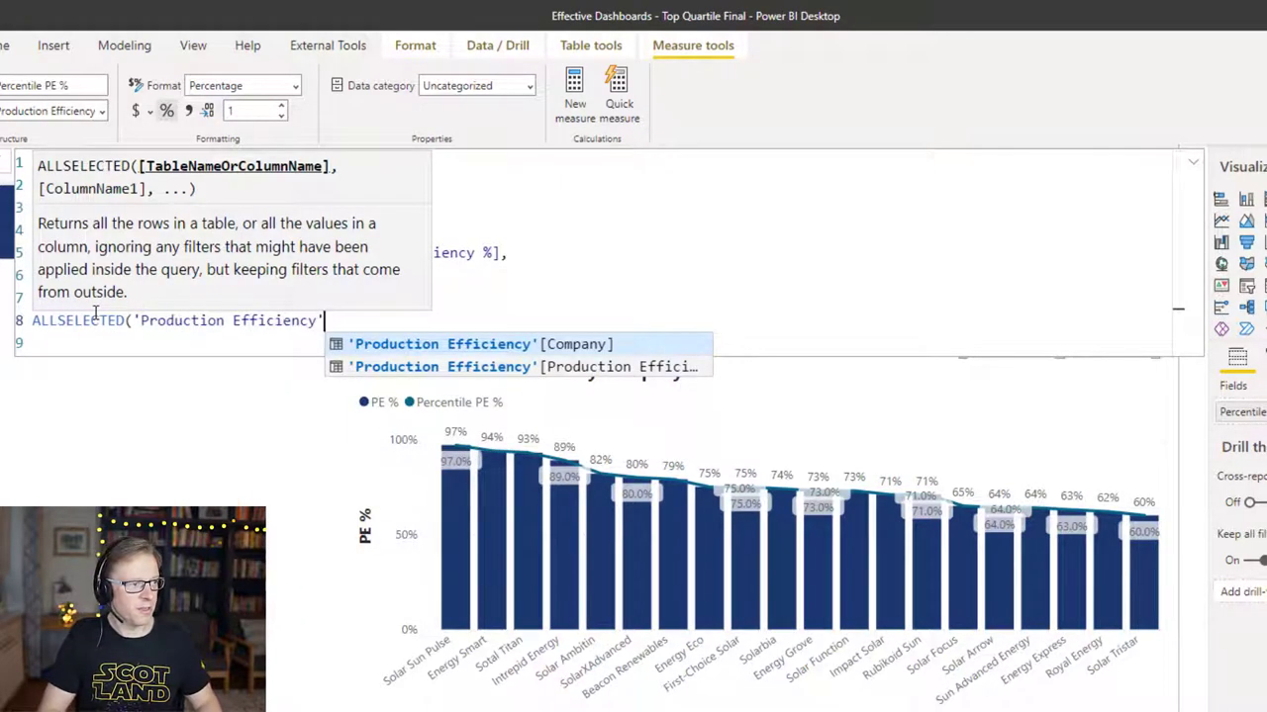
pyautogui.write(')')
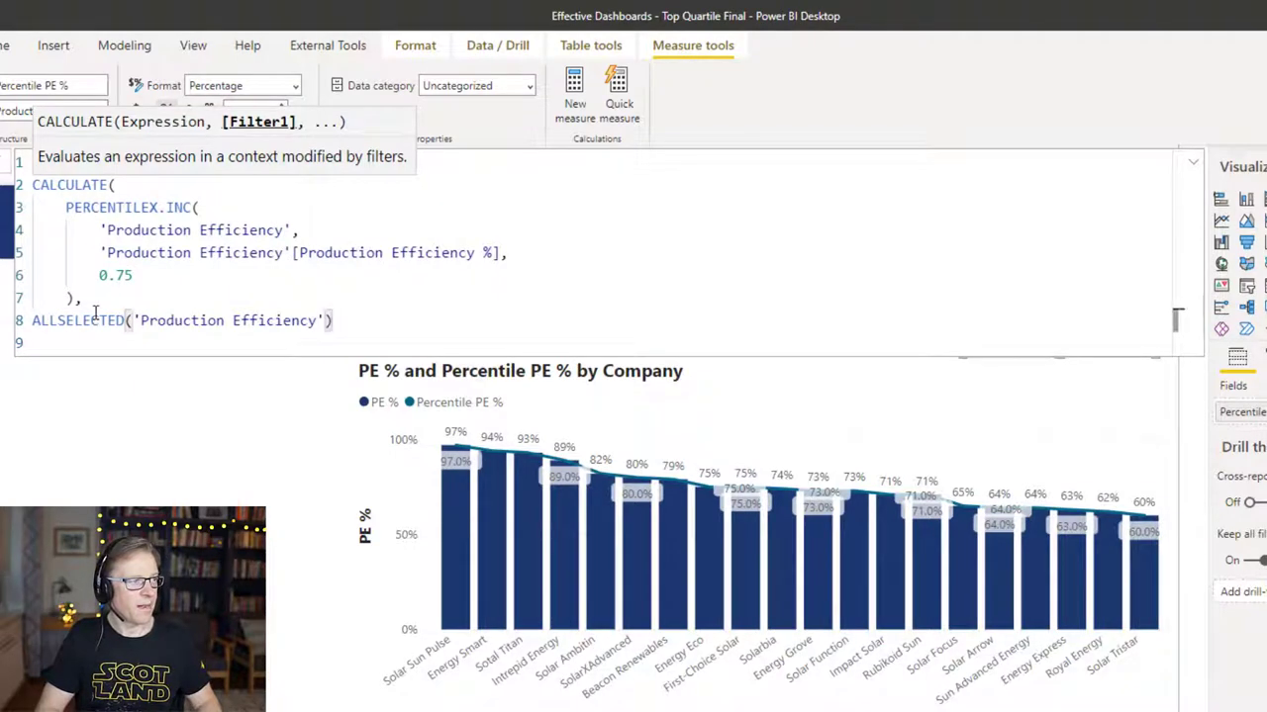
pyautogui.press('Left')
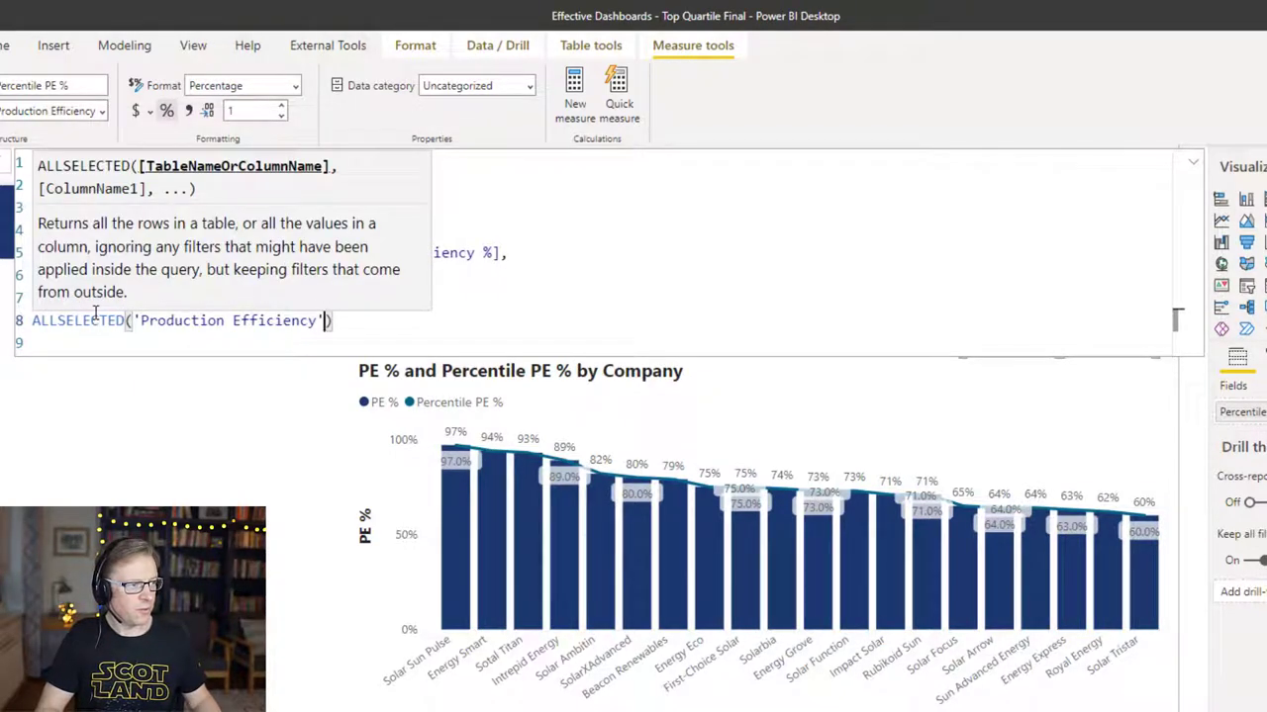
pyautogui.press('Right')
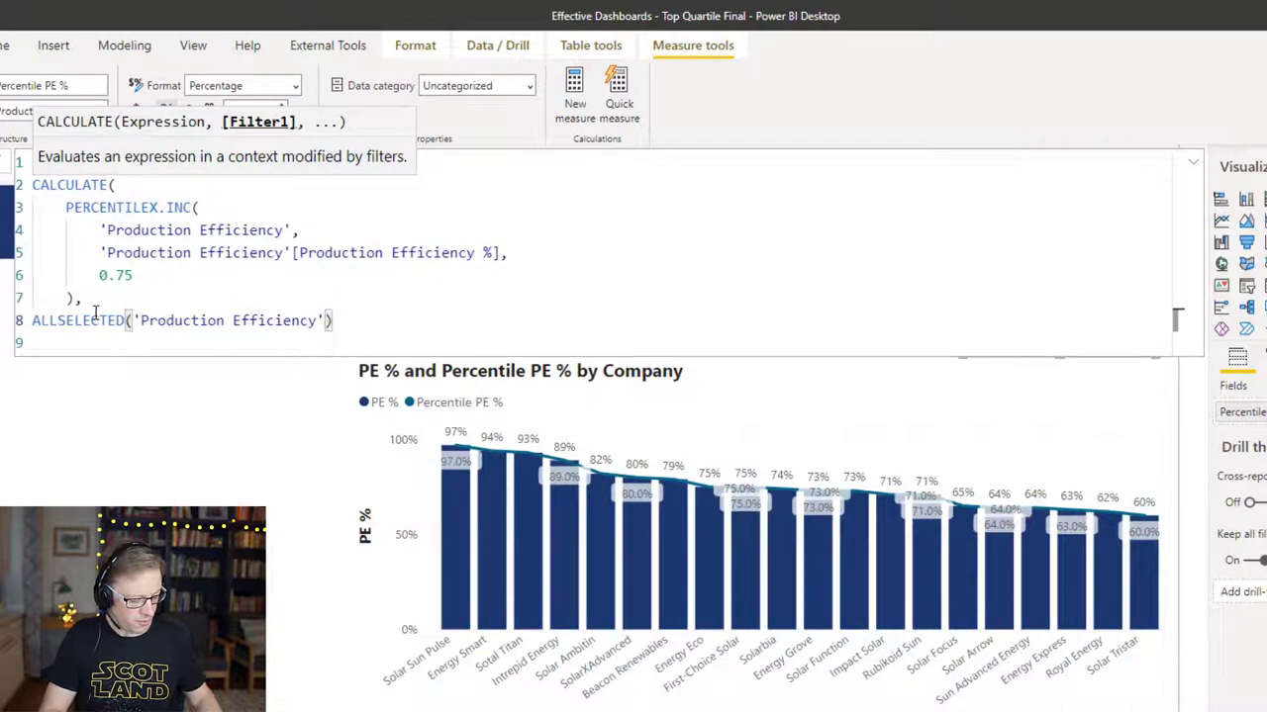
# Close the CALCULATE function with the ALLSELECTED line indented, and commit the Percentile PE % measure.
pyautogui.press('Return')
pyautogui.write(')')
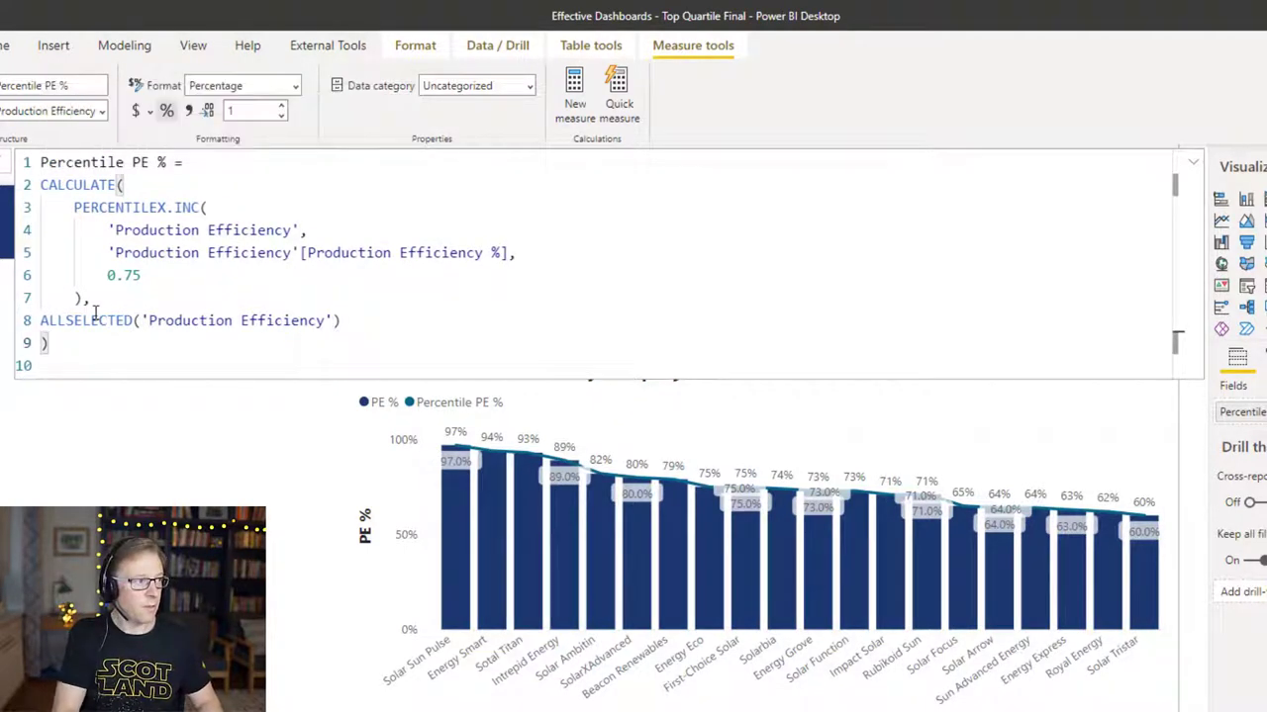
pyautogui.press('Up')
pyautogui.press('Home')
pyautogui.press('Tab')
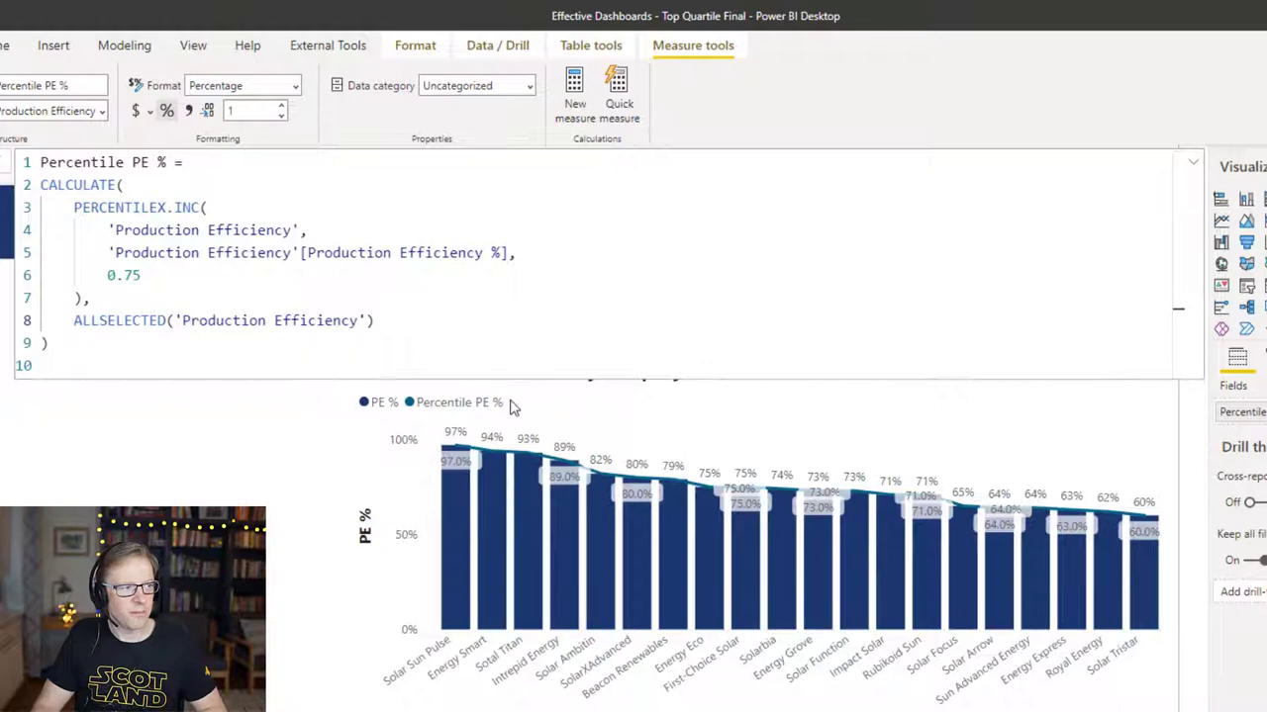
pyautogui.press('Return')
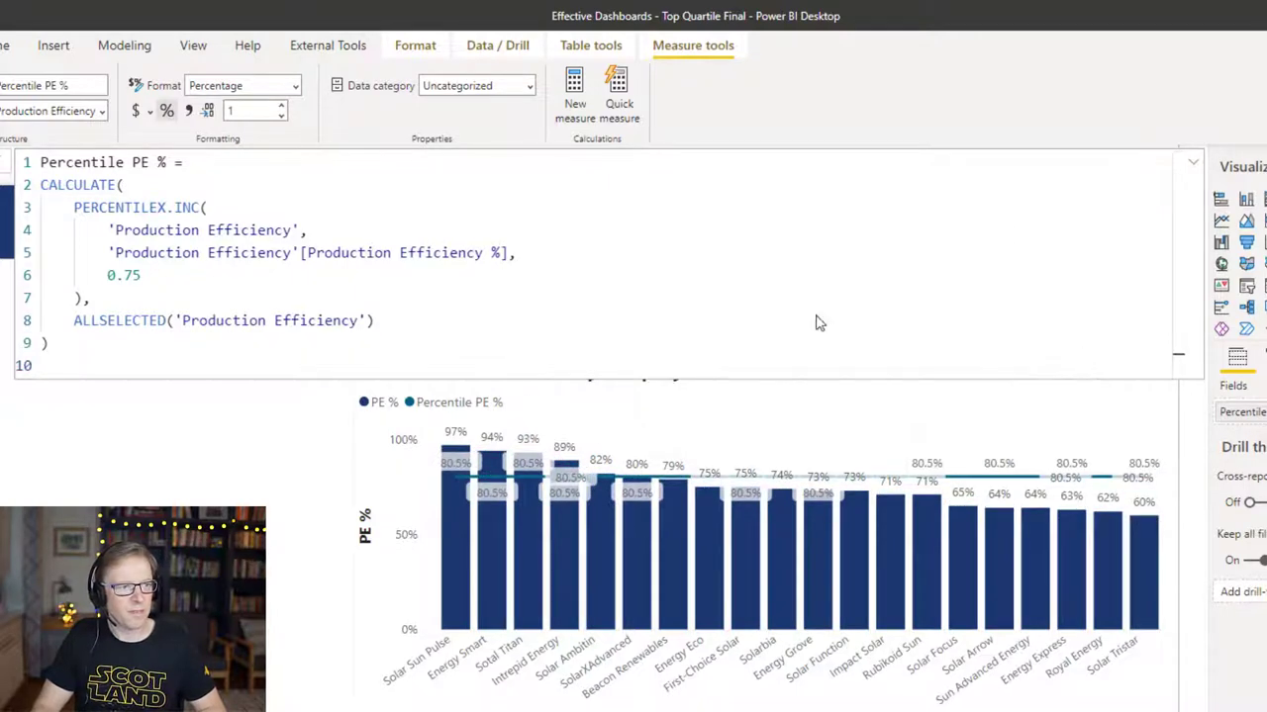
pyautogui.click(1193, 164)
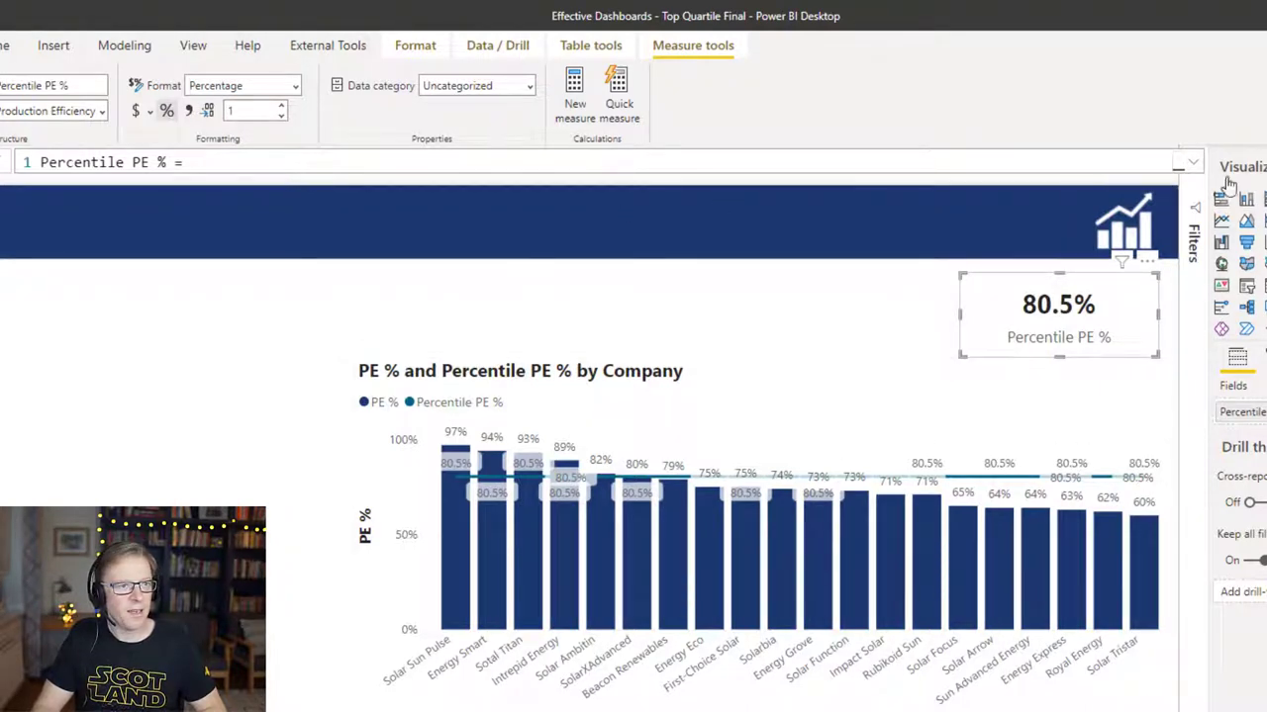
# Review the PERCENTILEX.INC and 'Production Efficiency' arguments in the Percentile PE % formula against the chart, and collapse the formula.
pyautogui.click(1193, 162)
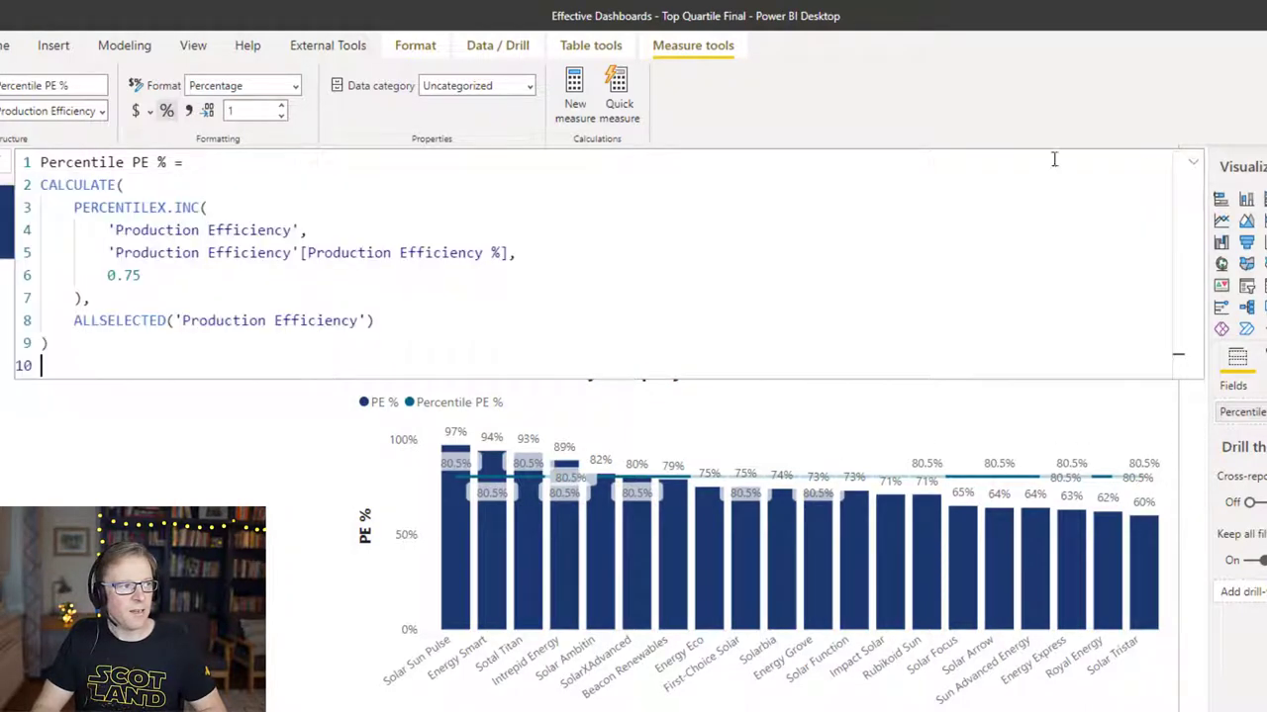
pyautogui.click(116, 209)
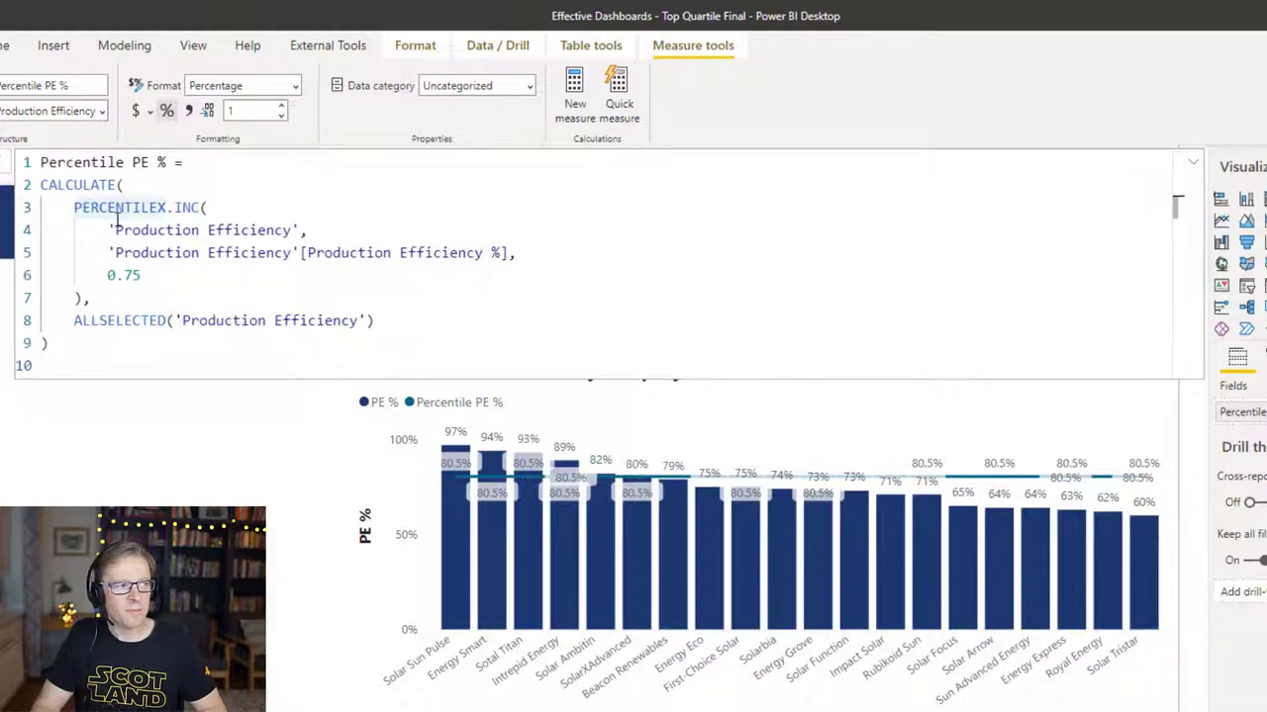
pyautogui.moveTo(115, 230); pyautogui.dragTo(293, 230)
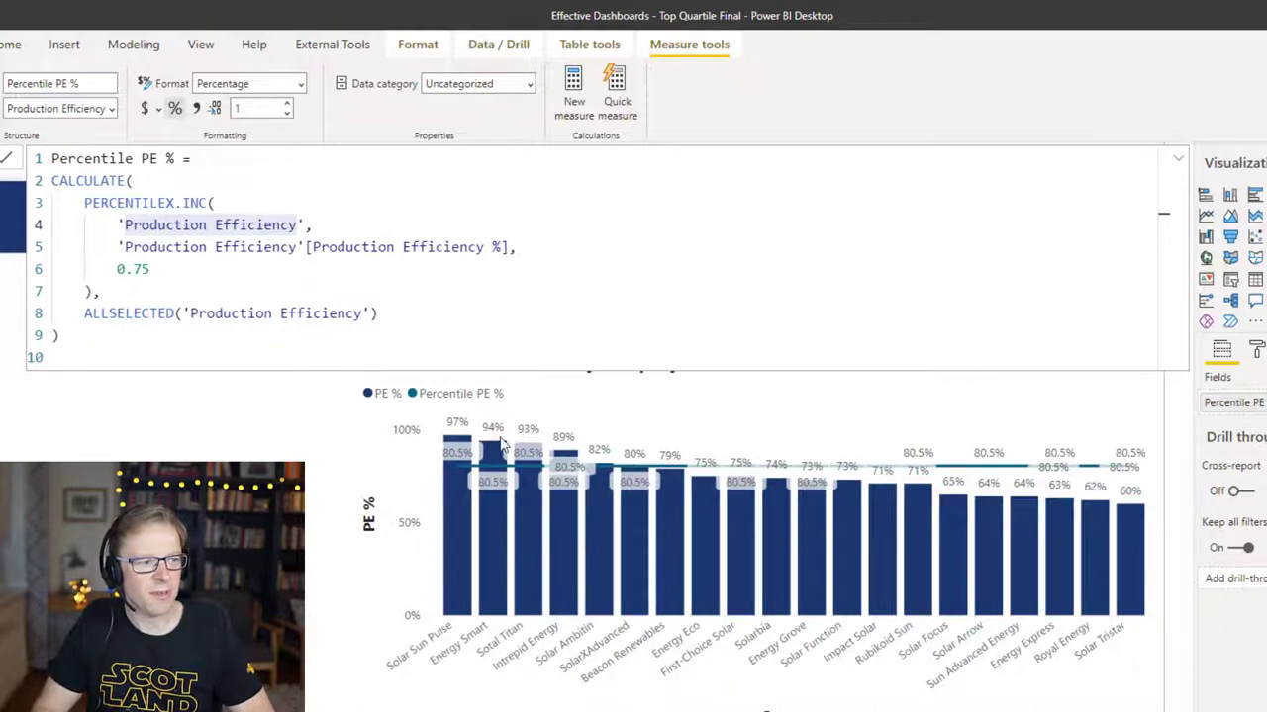
pyautogui.click(1177, 159)
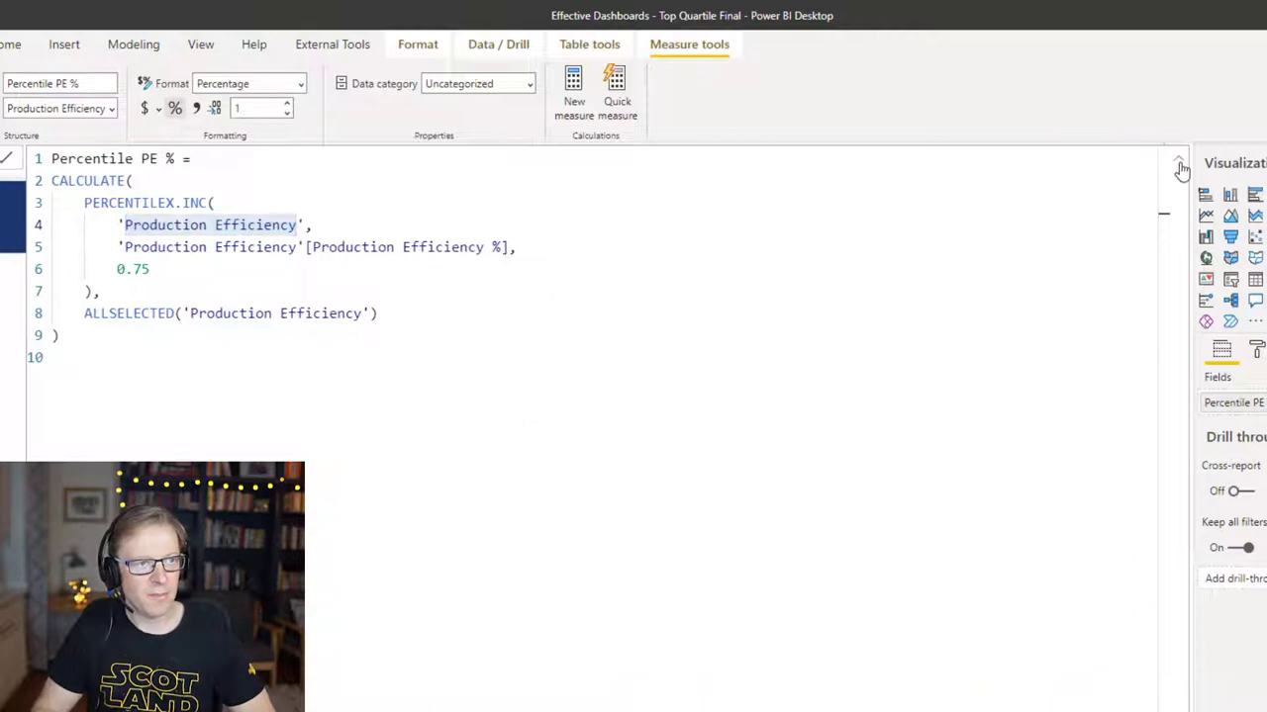
pyautogui.click(1179, 161)
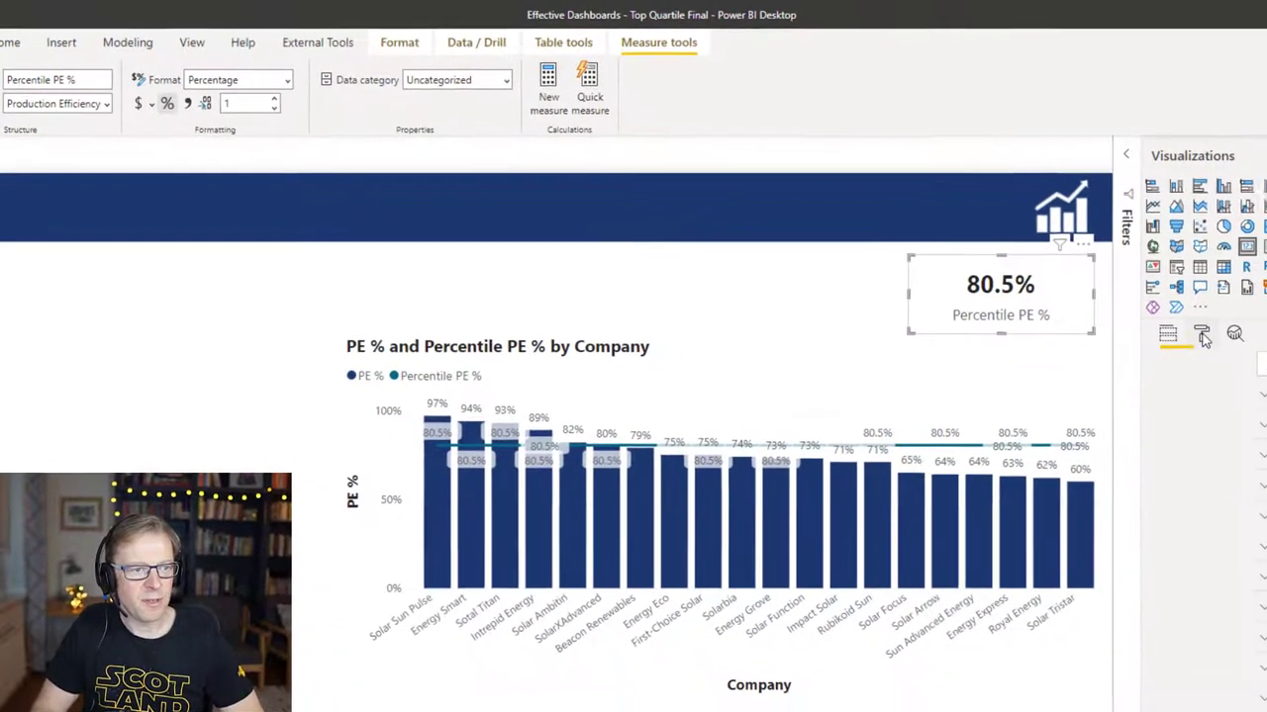
# Customize the PE % by Company chart's data labels by series and hide the labels of the Percentile PE % series.
pyautogui.click(1203, 337)
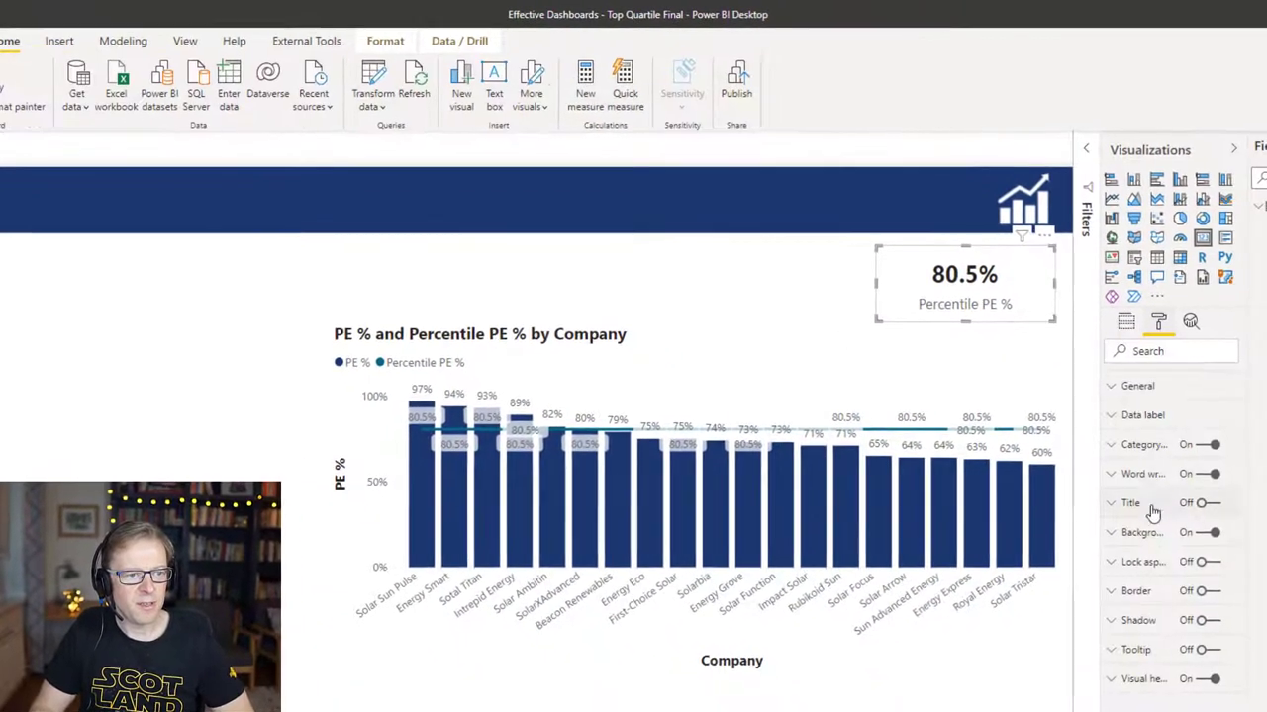
pyautogui.click(955, 398)
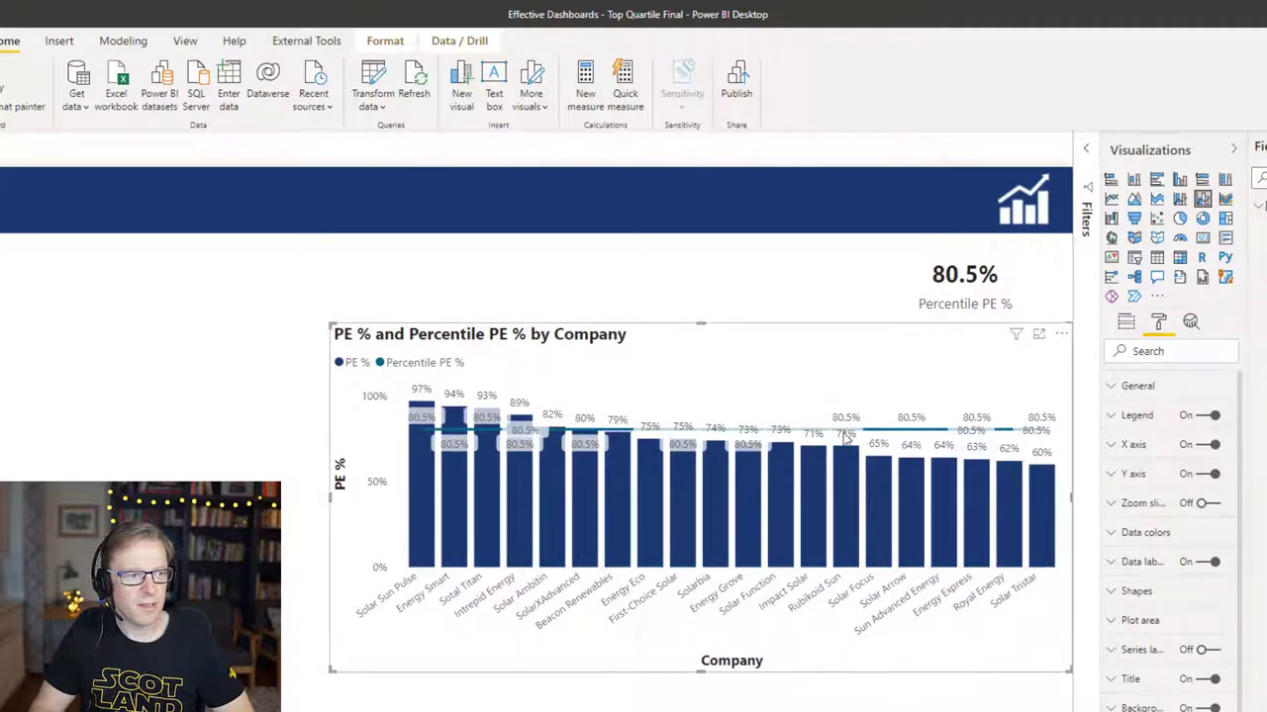
pyautogui.click(1118, 562)
pyautogui.moveTo(1237, 473); pyautogui.dragTo(1257, 612)
pyautogui.scroll(-5, 1188, 593)
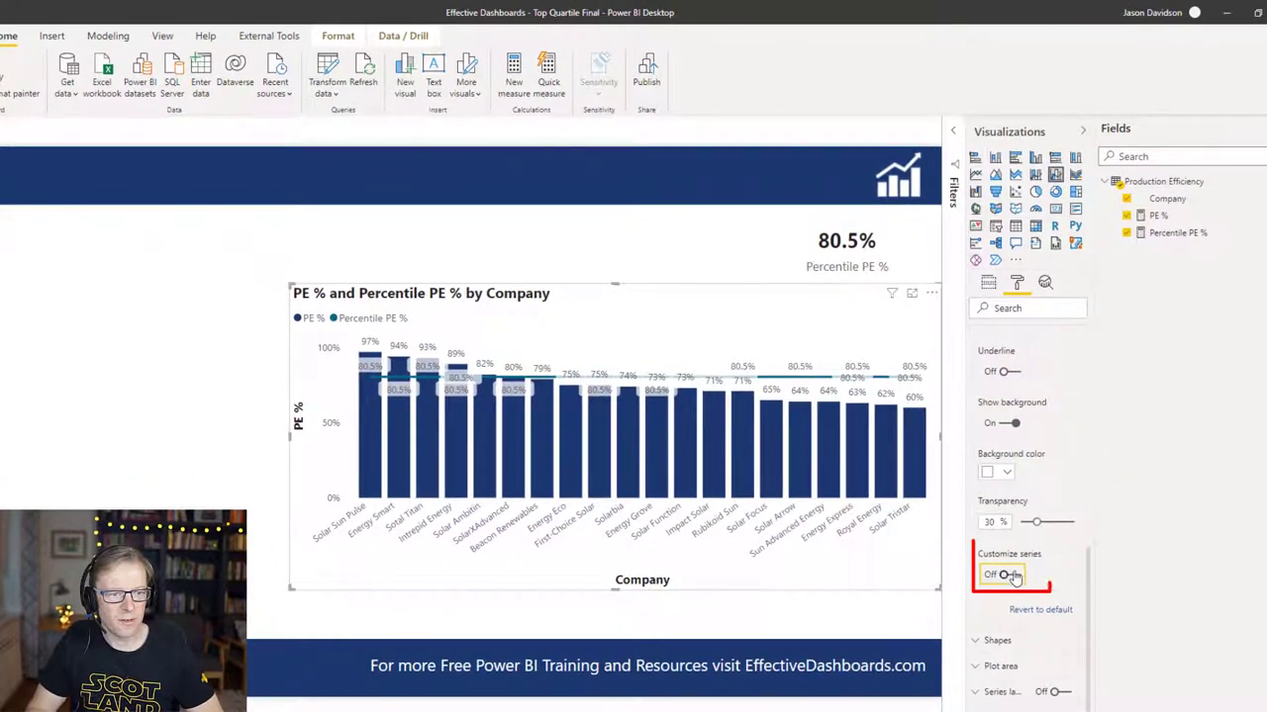
pyautogui.click(1006, 575)
pyautogui.click(1016, 609)
pyautogui.click(1008, 642)
pyautogui.click(1002, 651)
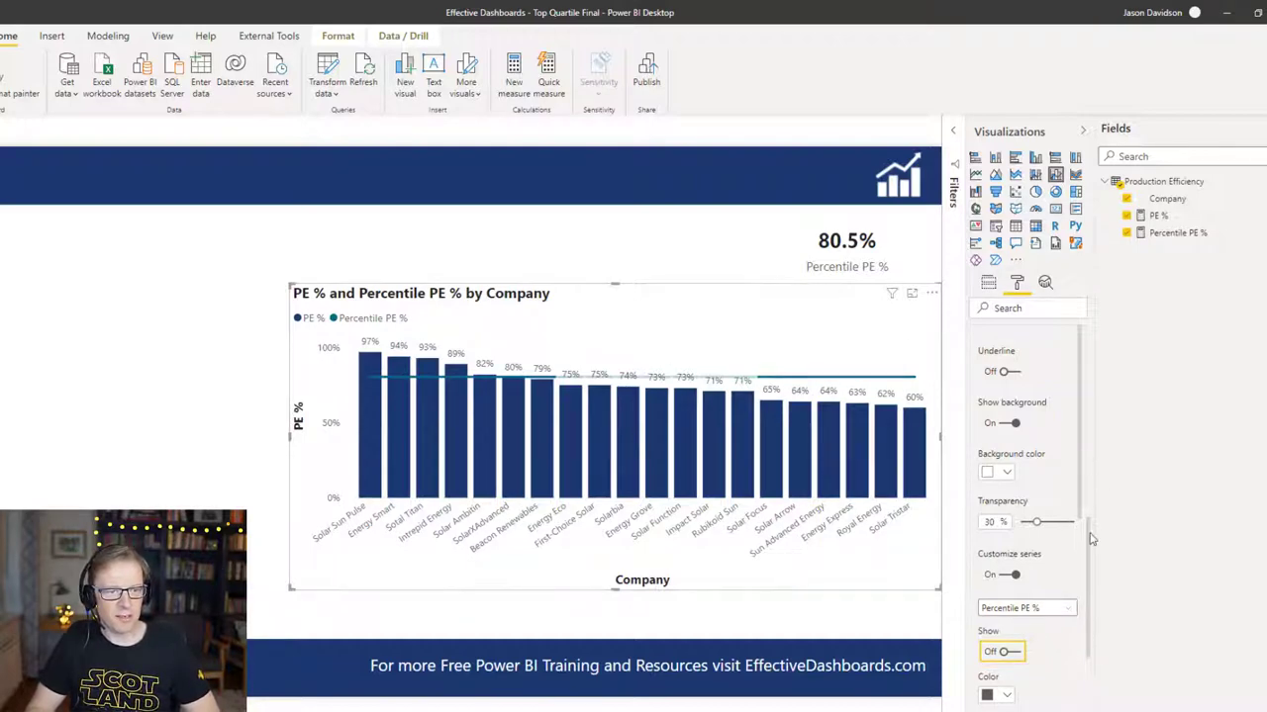
pyautogui.scroll(-5, 1088, 551)
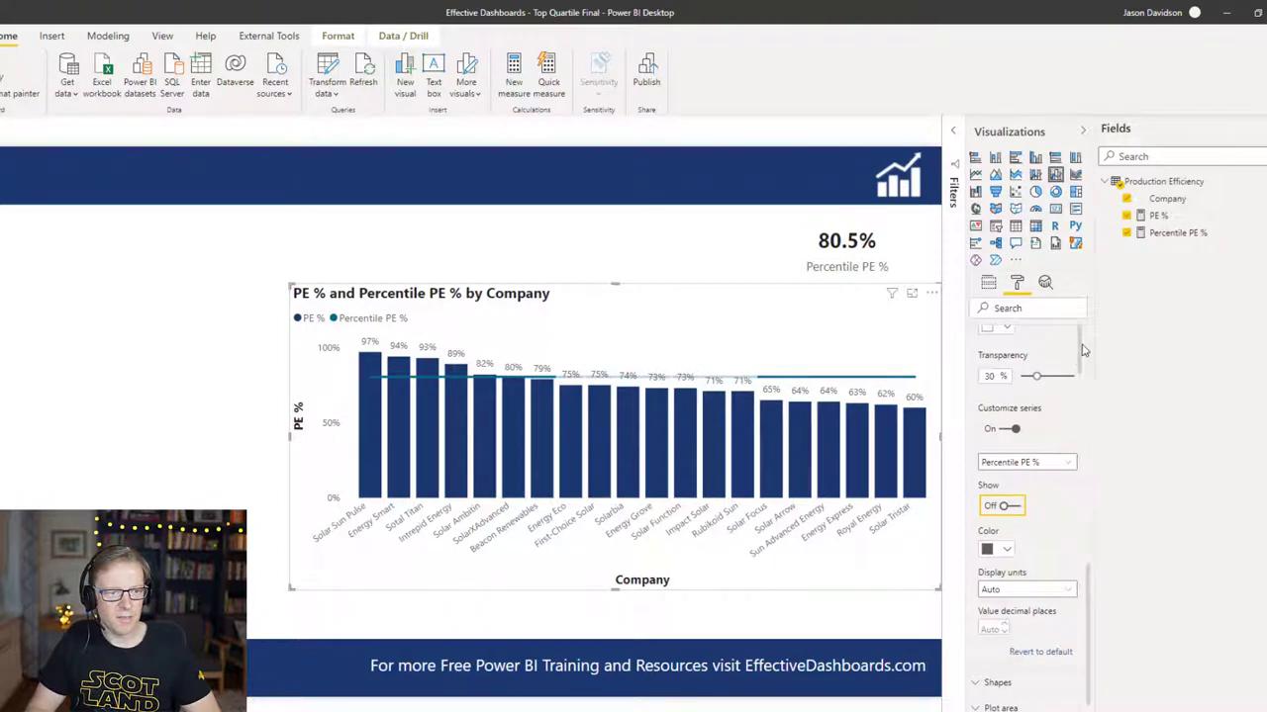
pyautogui.scroll(5, 1089, 480)
pyautogui.scroll(5, 1099, 436)
pyautogui.click(976, 399)
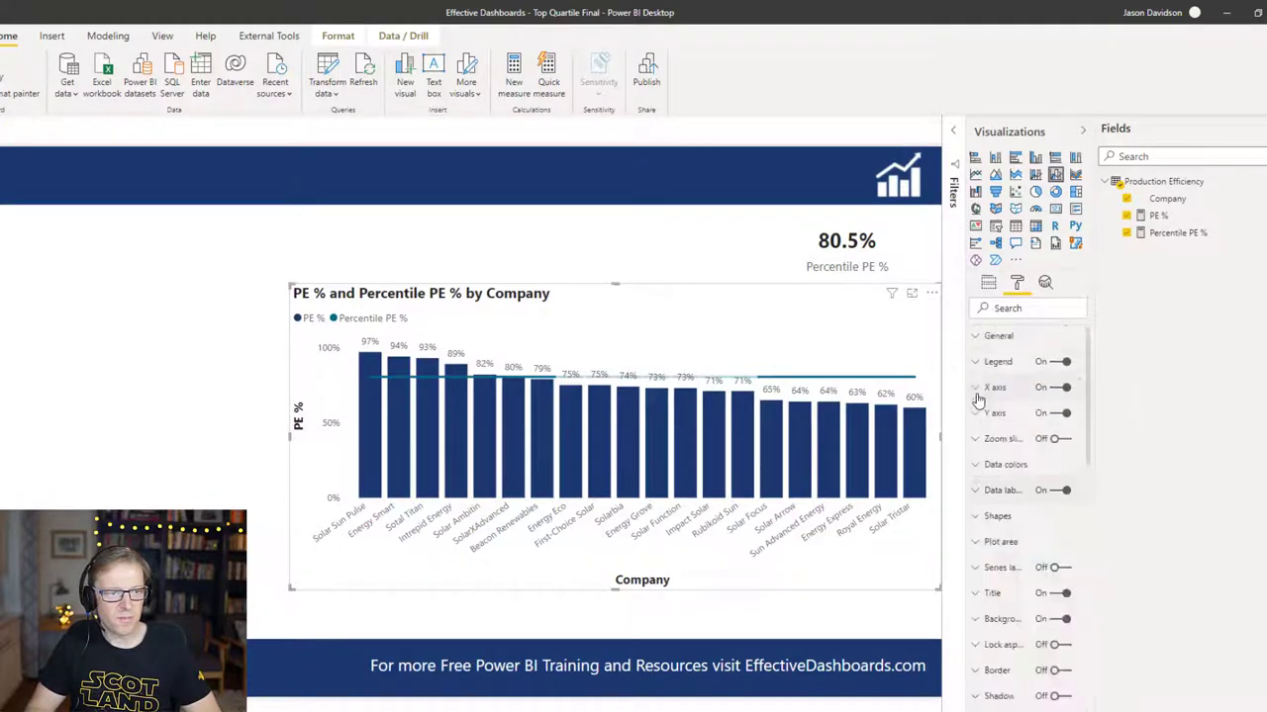
# Format the chart's percentile line with a Dashed line style and a stroke width of 1, and deselect the chart.
pyautogui.click(976, 517)
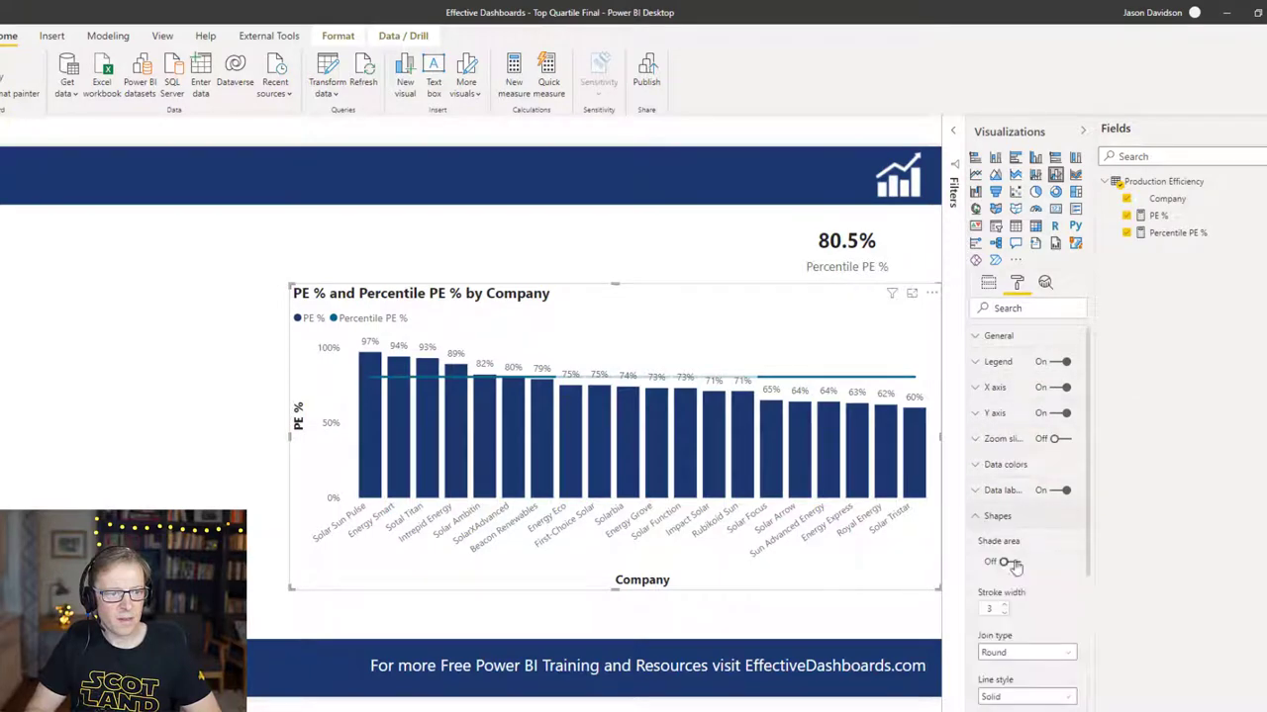
pyautogui.scroll(-5, 1093, 483)
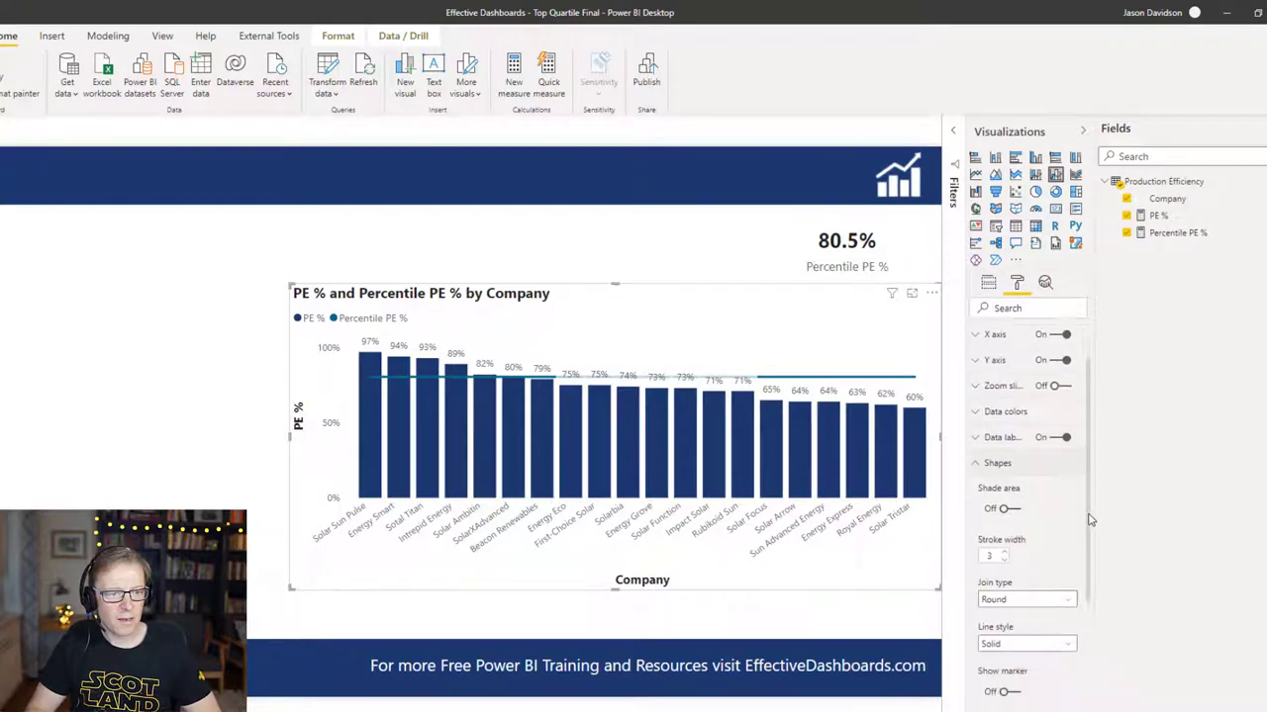
pyautogui.scroll(3, 1113, 594)
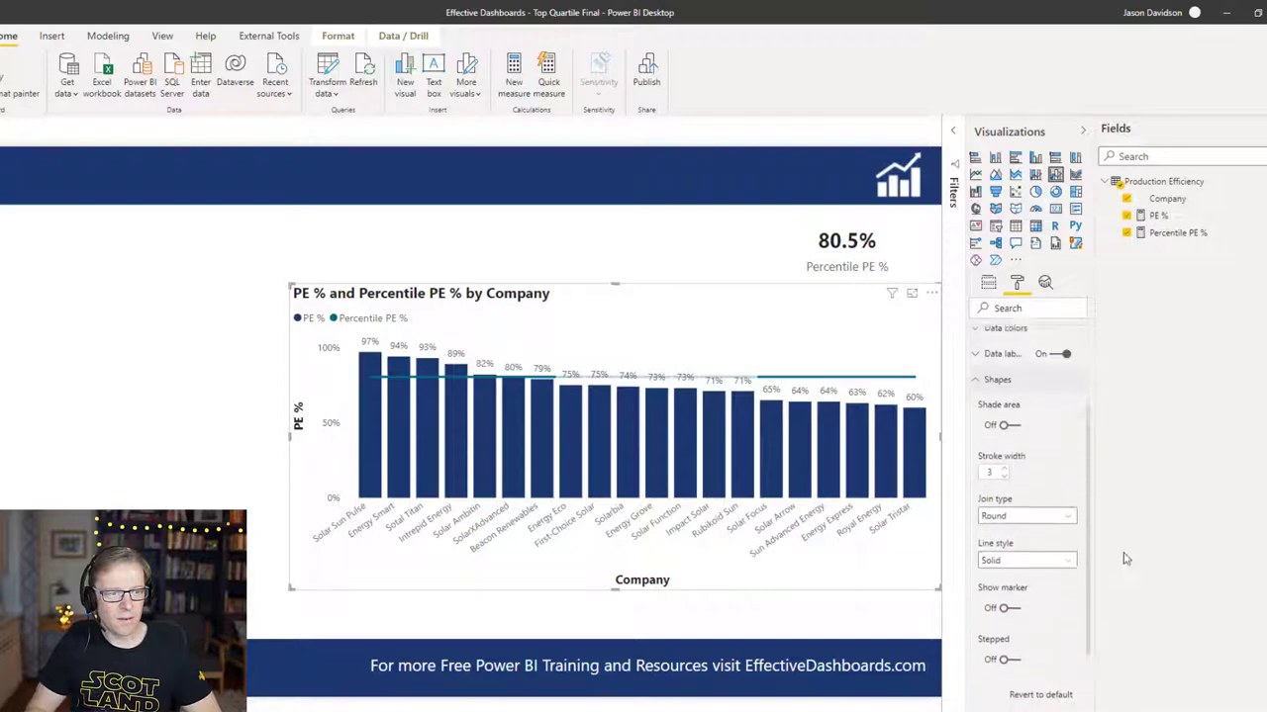
pyautogui.click(1024, 574)
pyautogui.click(1015, 592)
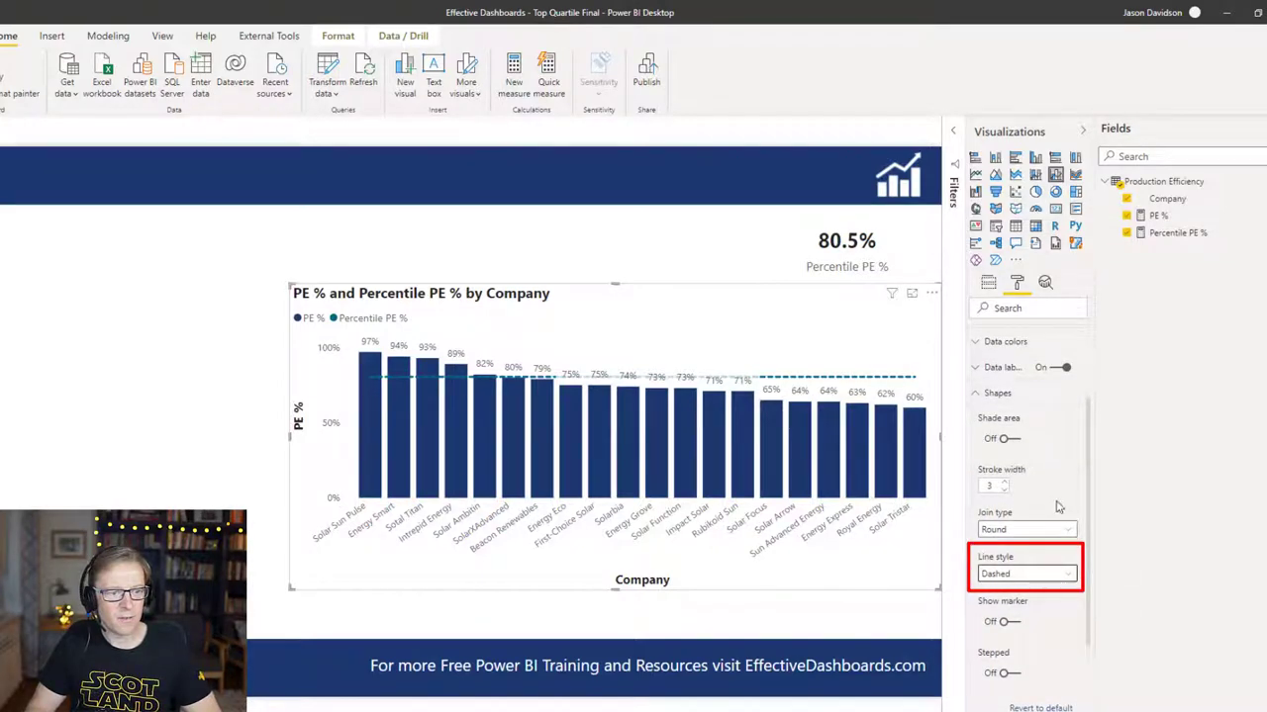
pyautogui.click(1004, 491)
pyautogui.click(1005, 490)
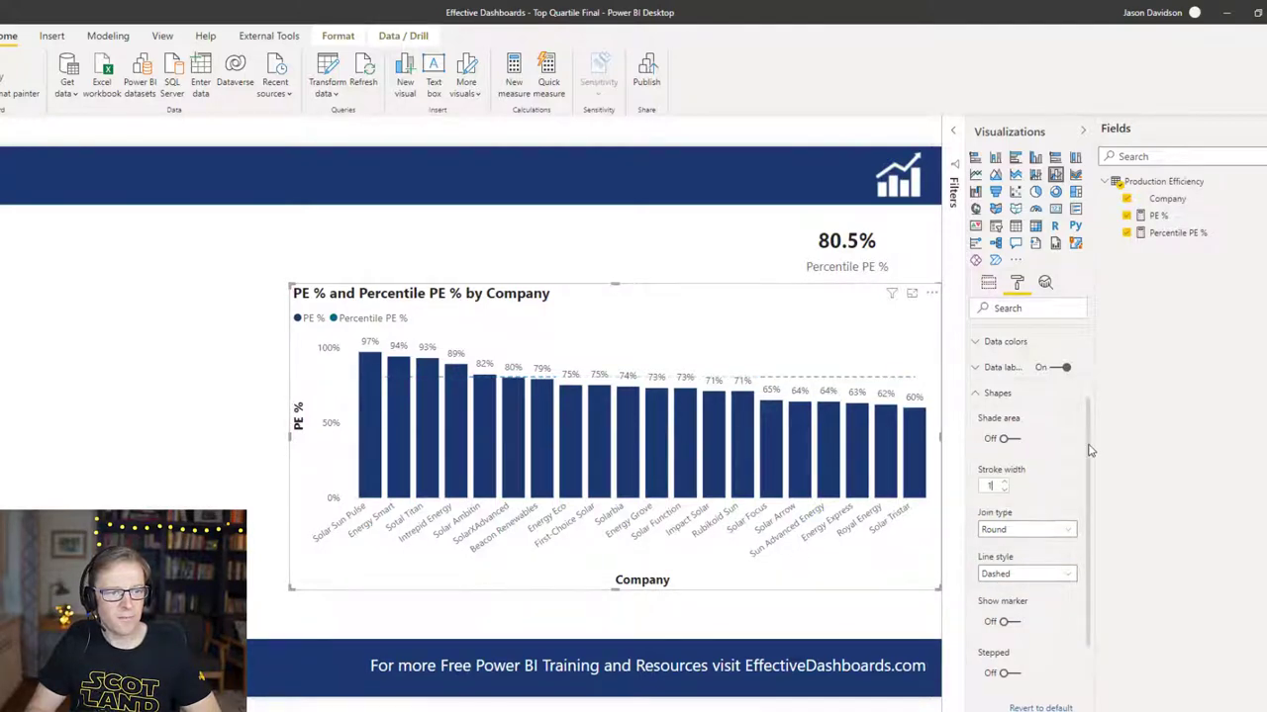
pyautogui.scroll(3, 1084, 440)
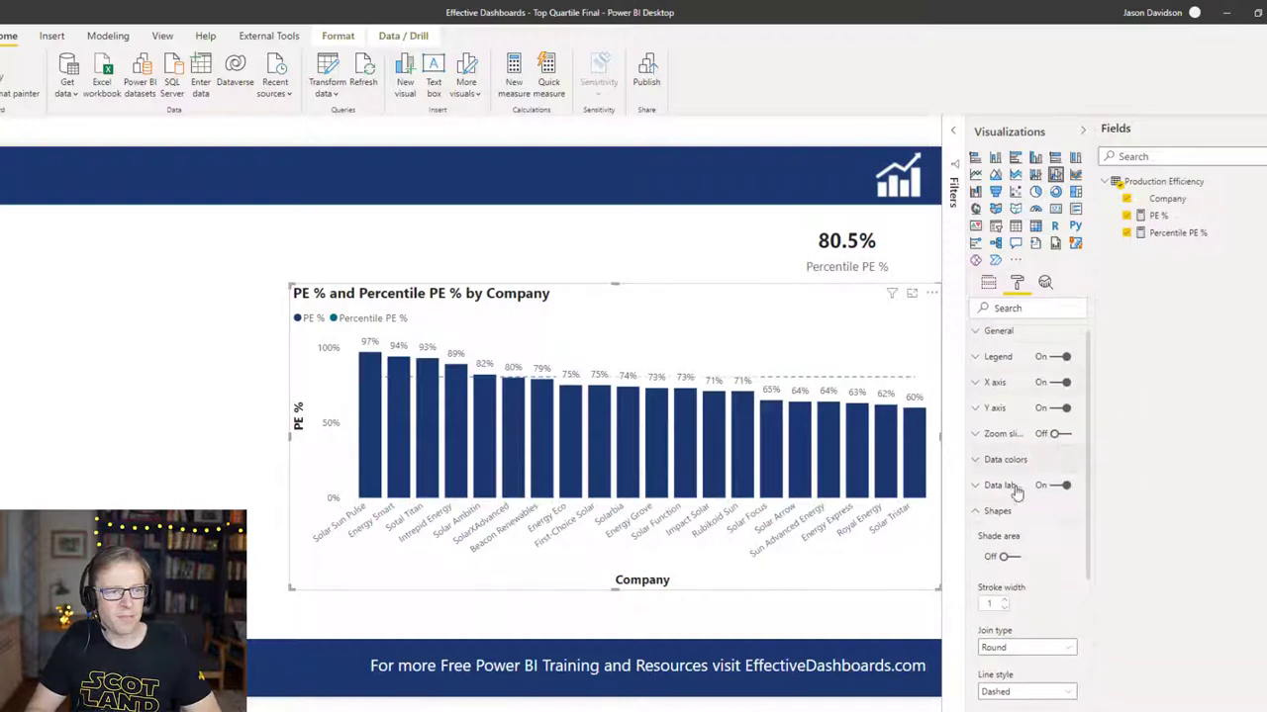
pyautogui.click(982, 515)
pyautogui.click(202, 346)
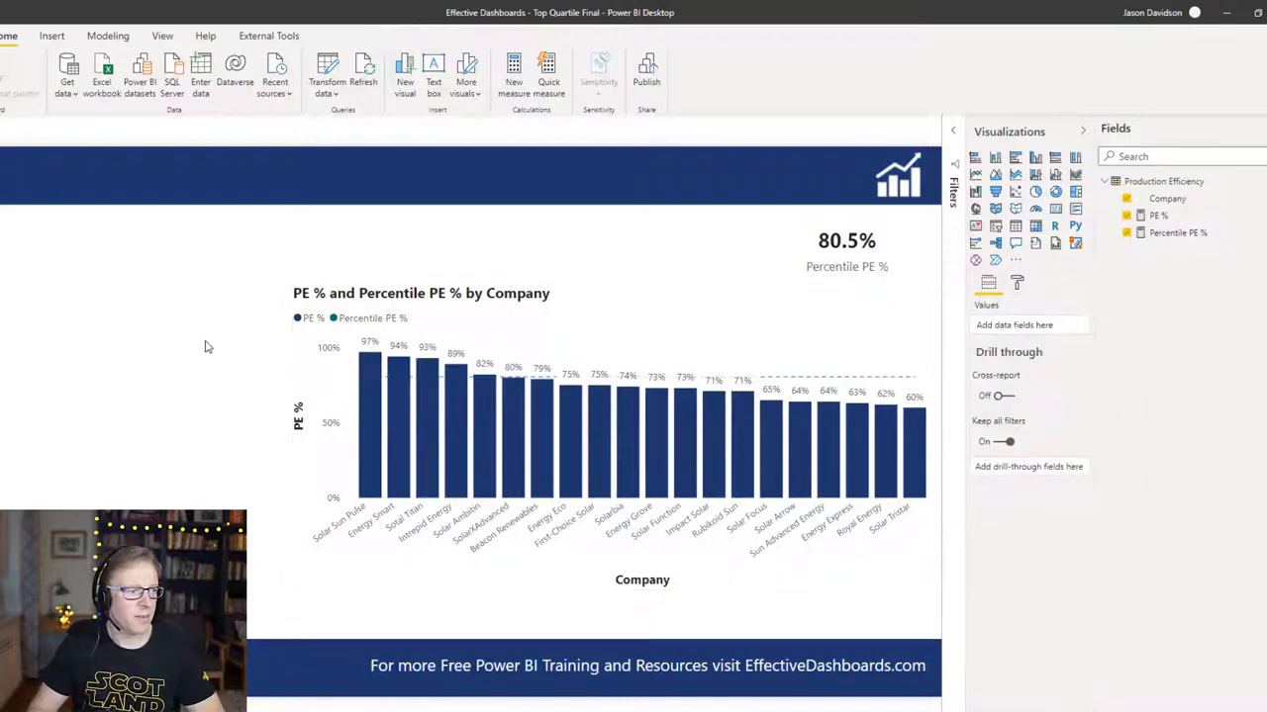
# Compare the example chart's title and highlighted companies for the Top, Middle and Bottom Quartile selections, and return to Top Quartile.
pyautogui.moveTo(865, 384)
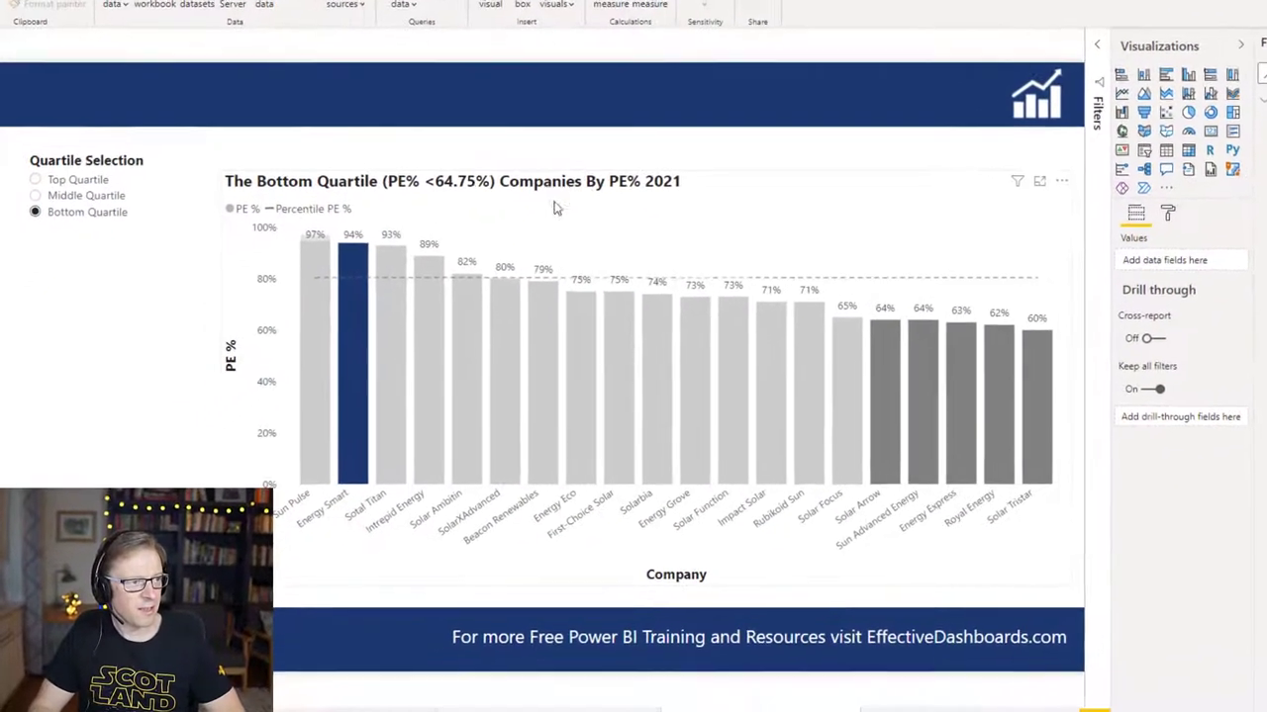
pyautogui.click(40, 178)
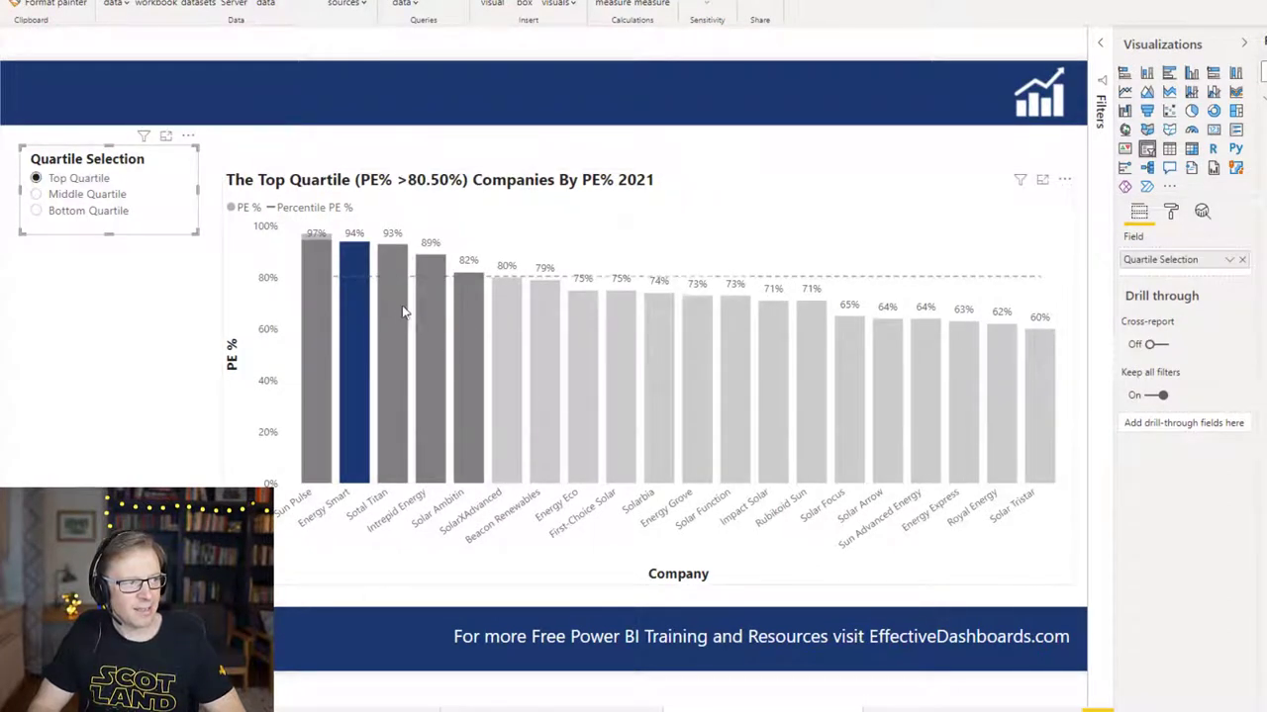
pyautogui.click(99, 194)
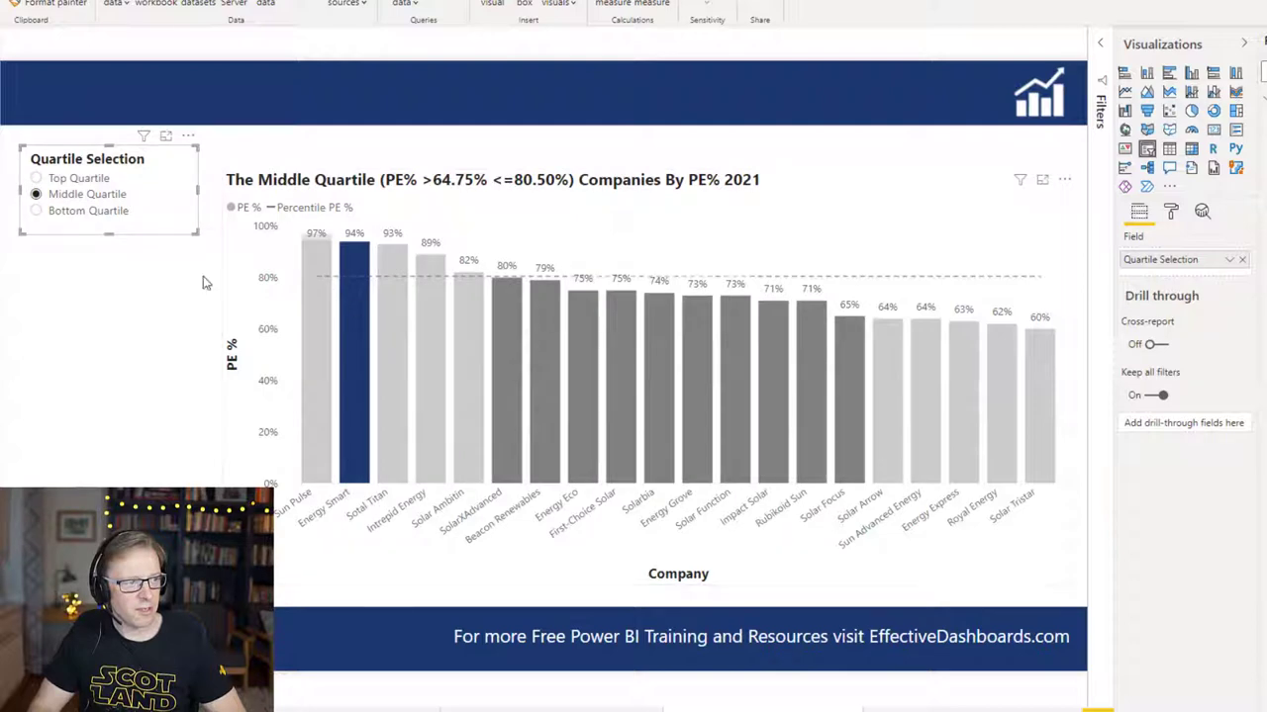
pyautogui.click(117, 211)
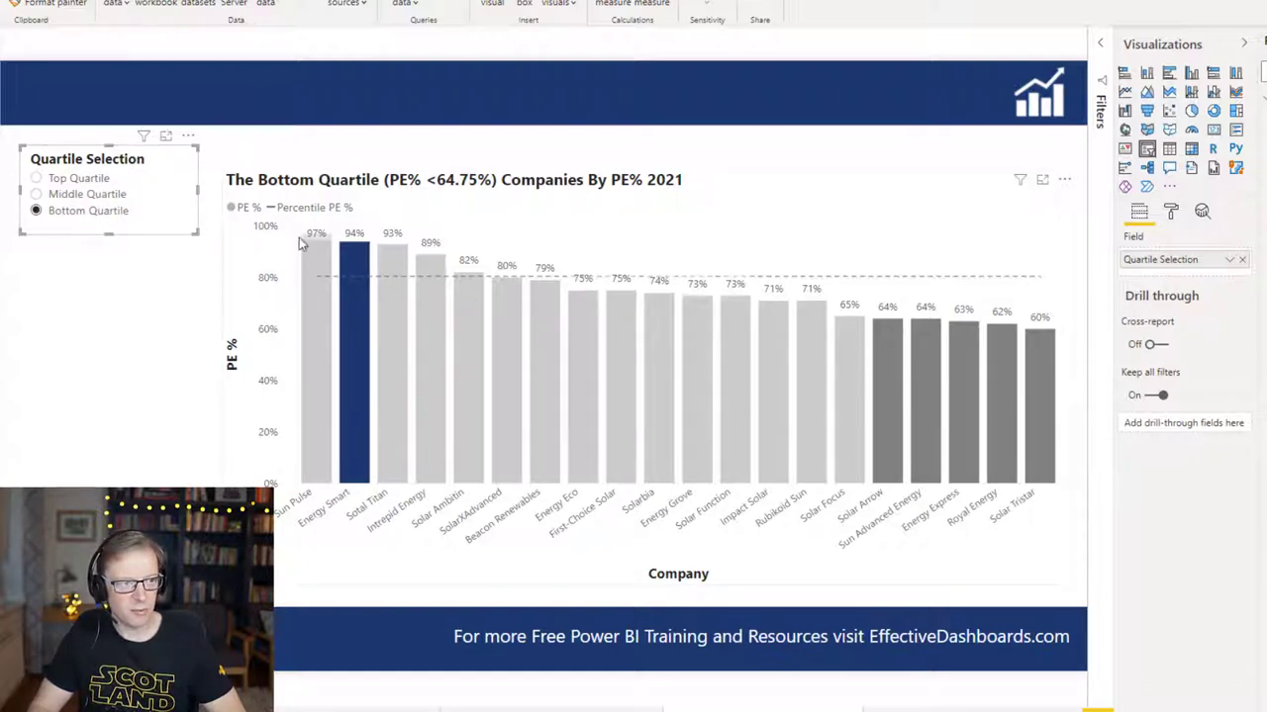
pyautogui.click(84, 179)
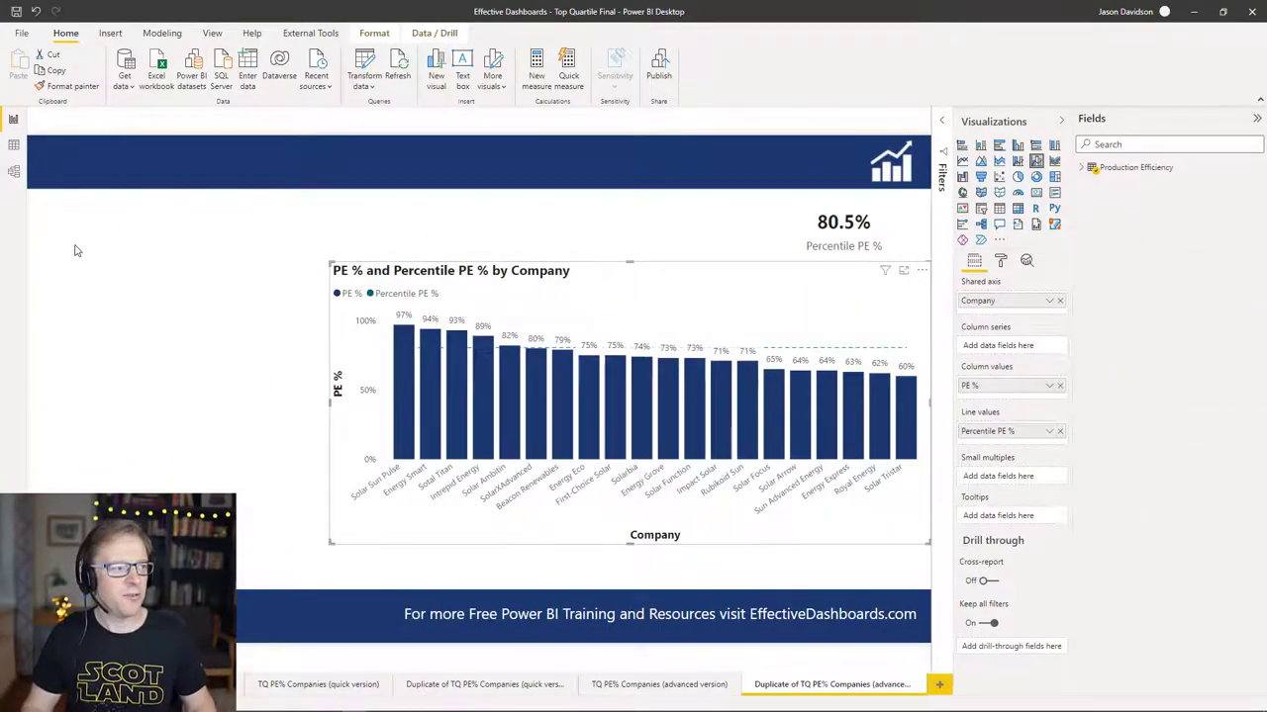
# Start a new what-if parameter on the duplicated advanced page and name it Percentile Selection.
pyautogui.moveTo(715, 426)
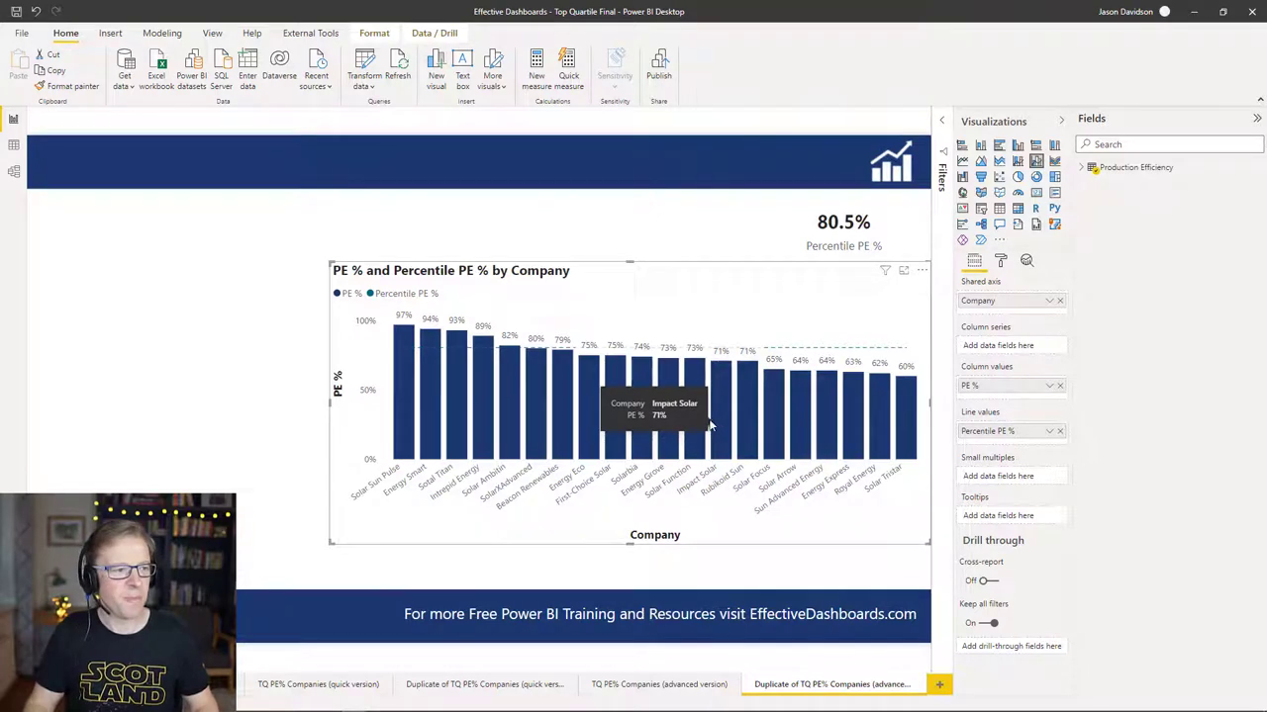
pyautogui.click(163, 33)
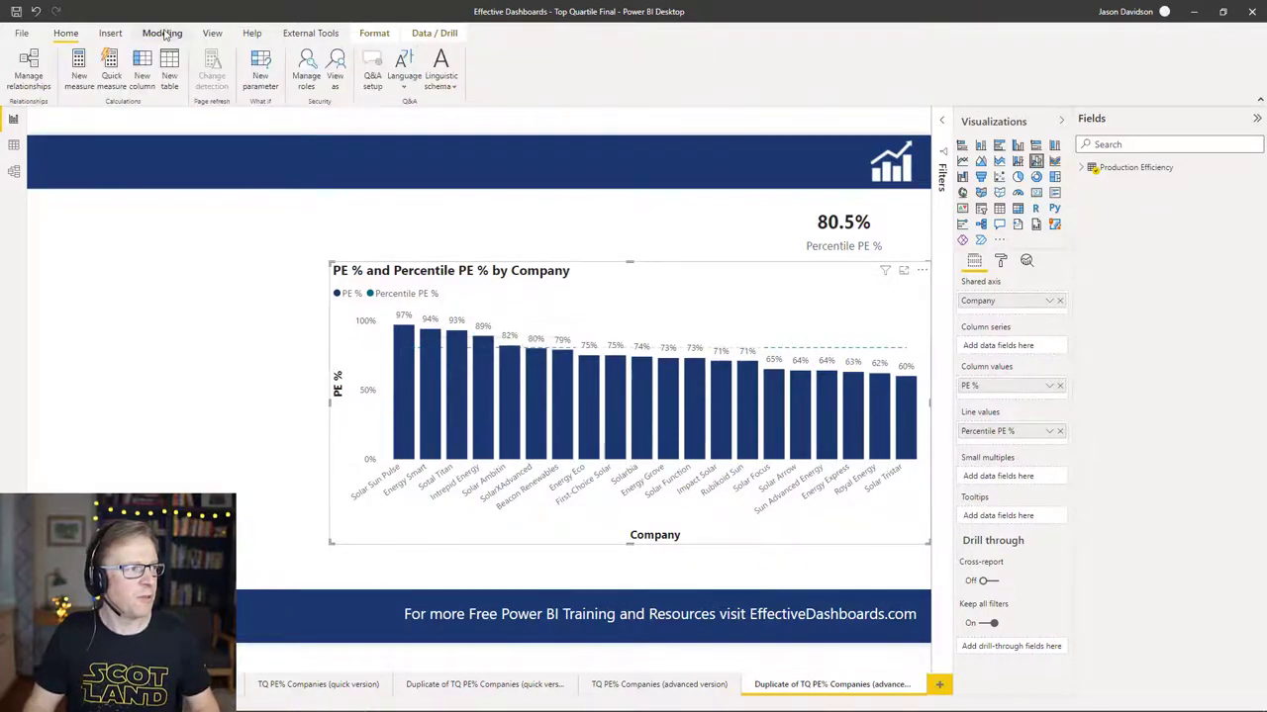
pyautogui.click(262, 75)
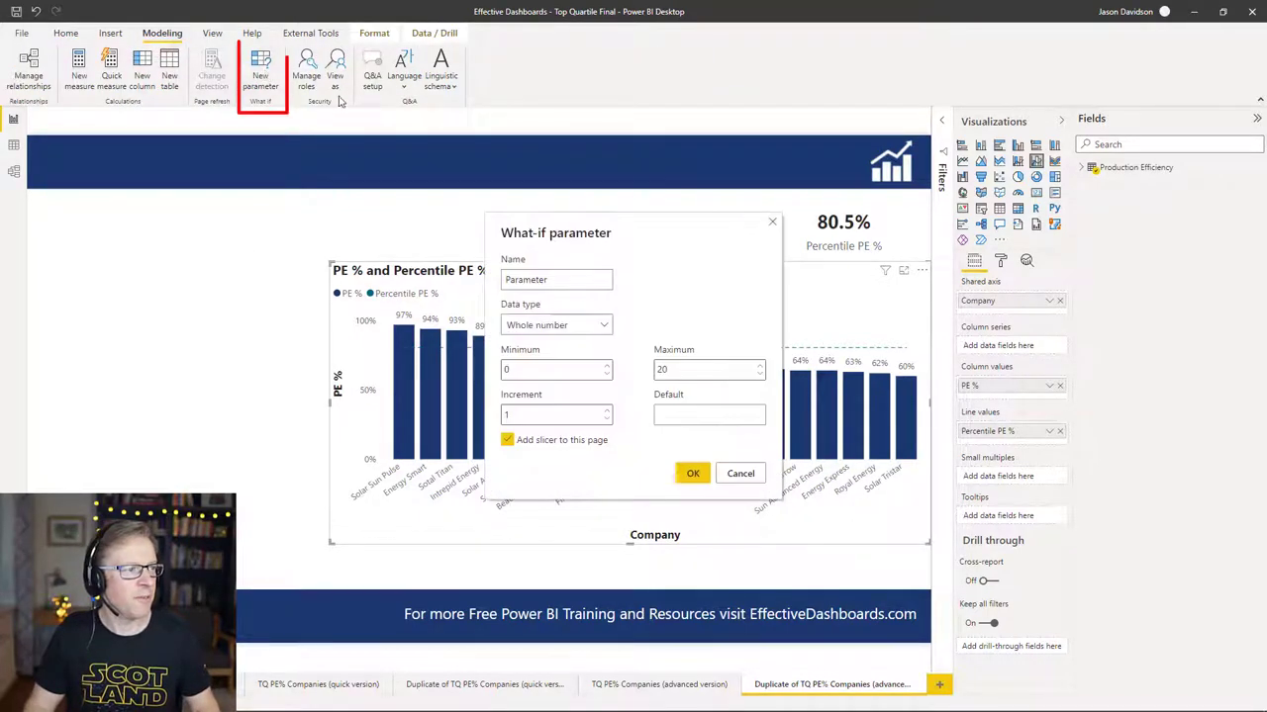
pyautogui.doubleClick(512, 279)
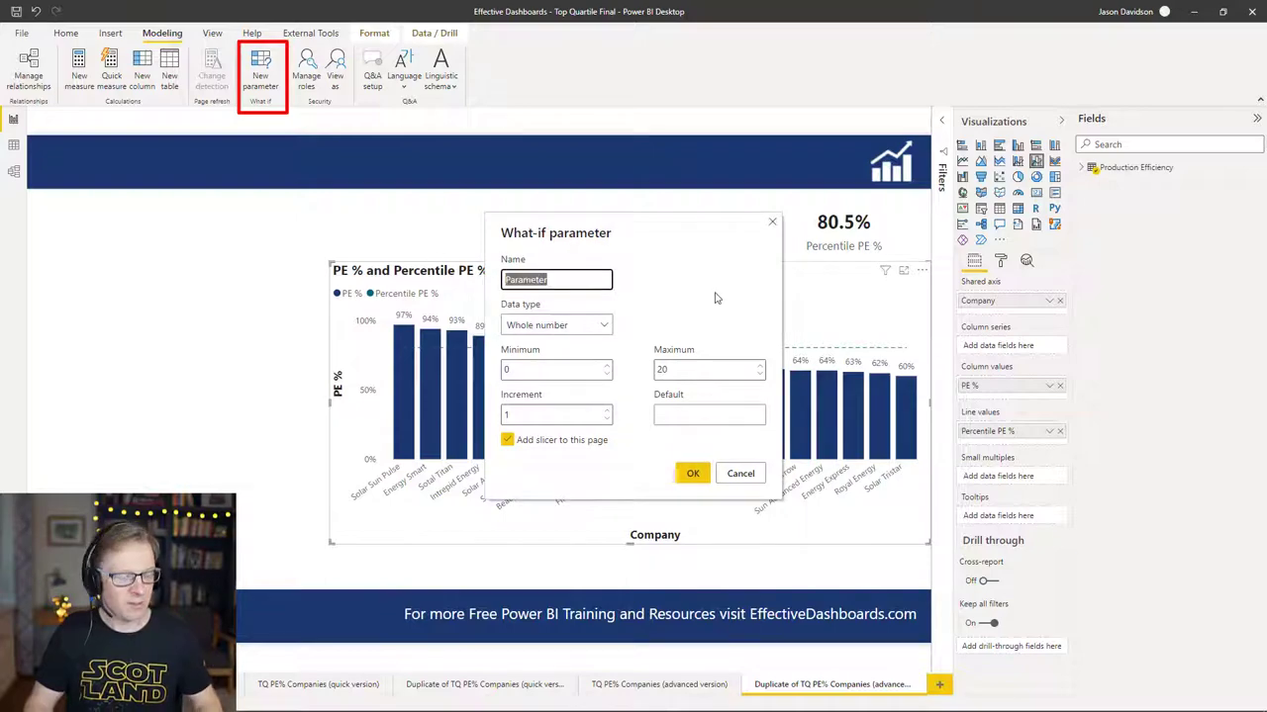
pyautogui.write('Percen')
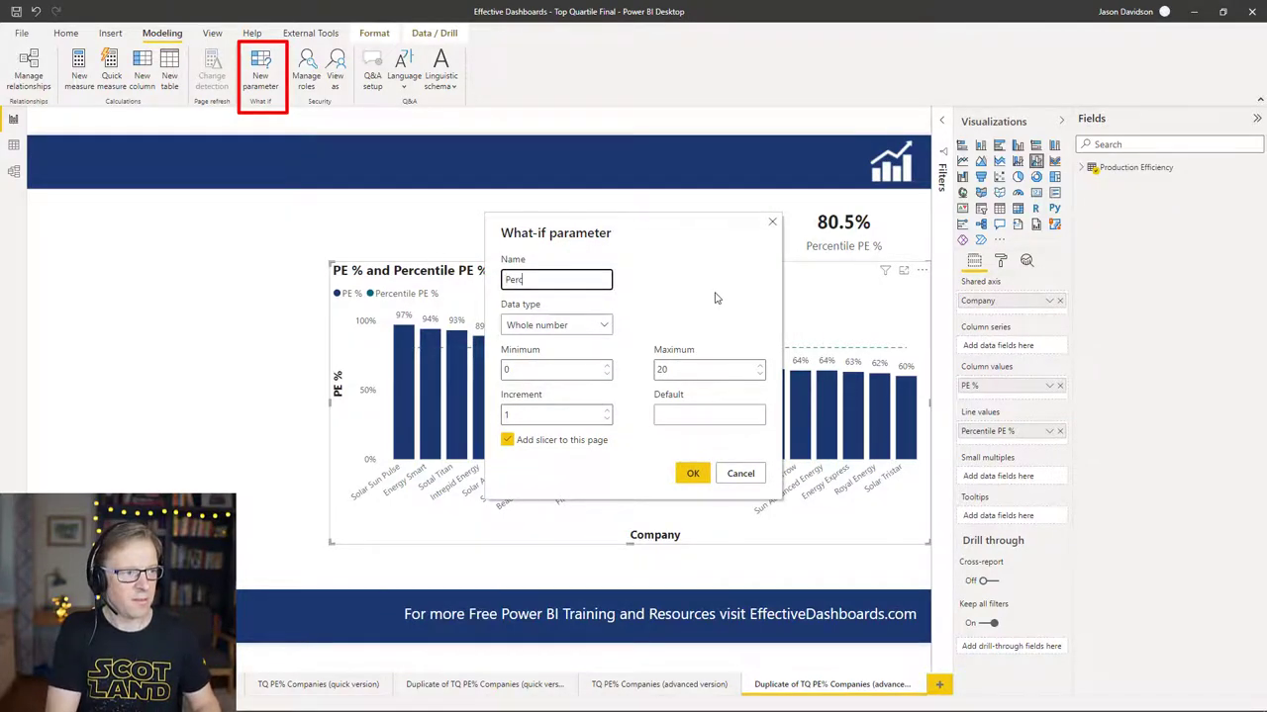
pyautogui.write('tile Selection')
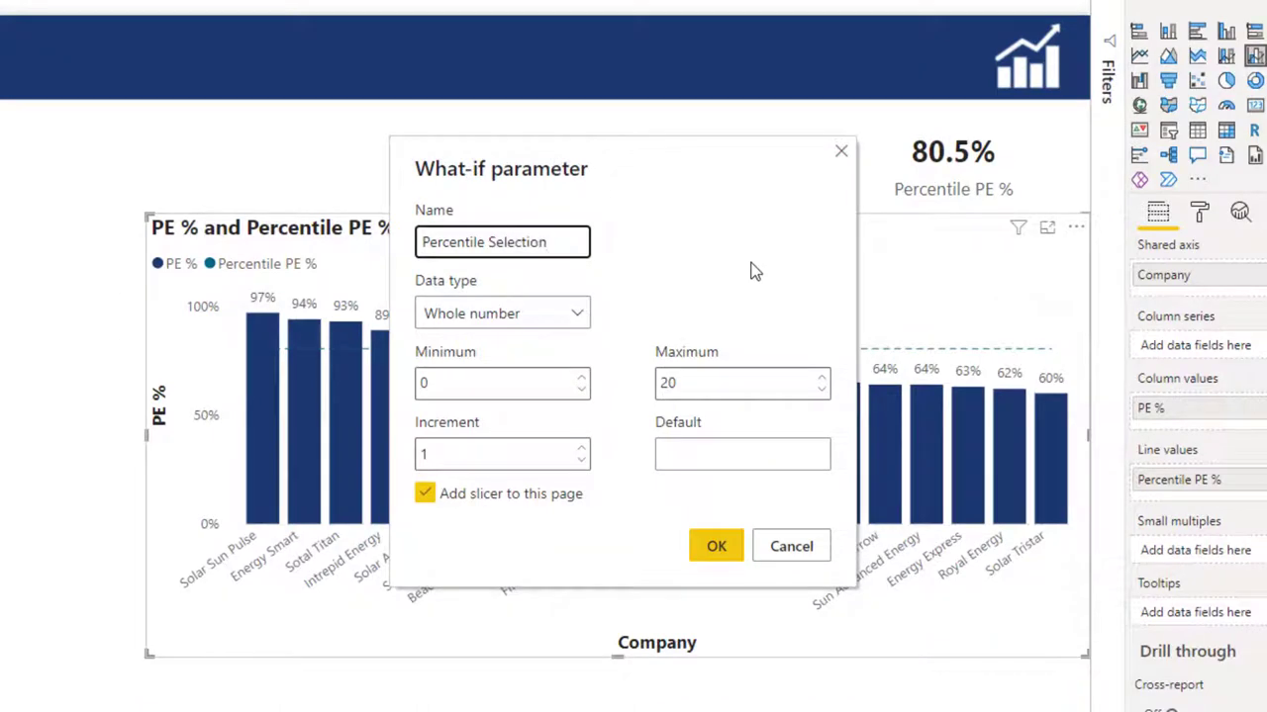
# Set the parameter's data type to Decimal number with a minimum of 0.25 and a maximum of 0.75.
pyautogui.click(534, 321)
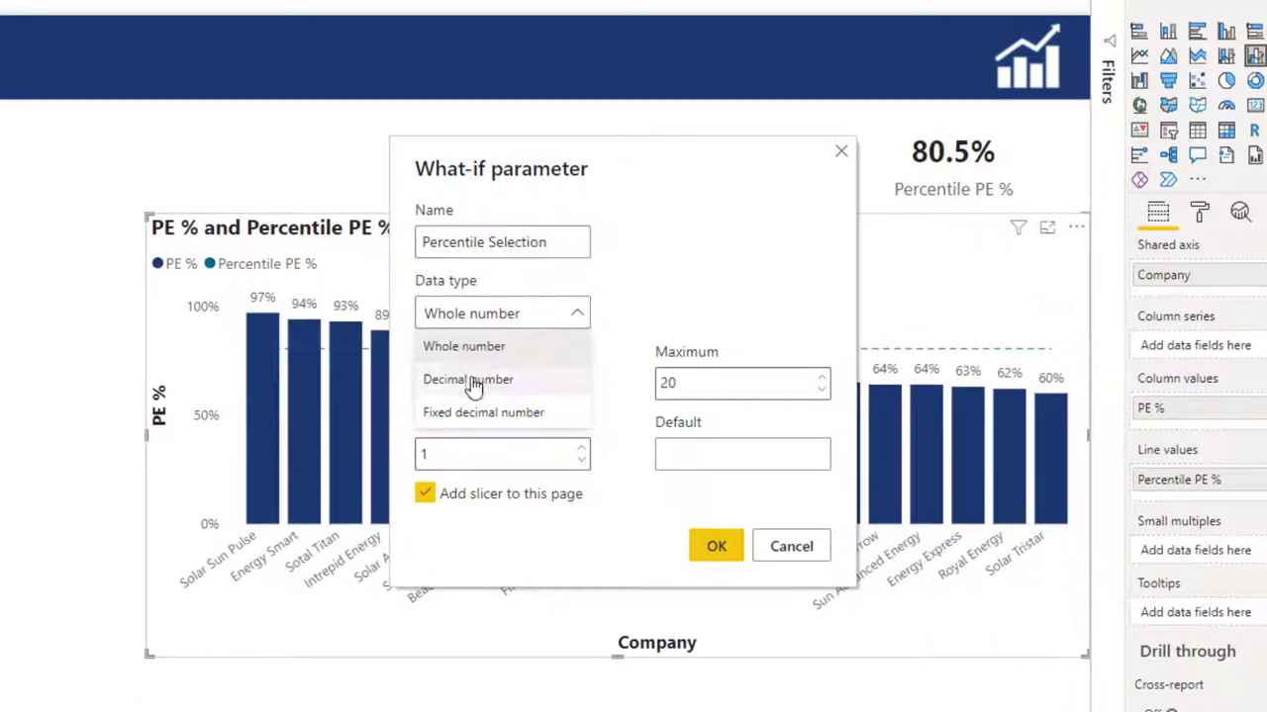
pyautogui.click(473, 382)
pyautogui.doubleClick(421, 382)
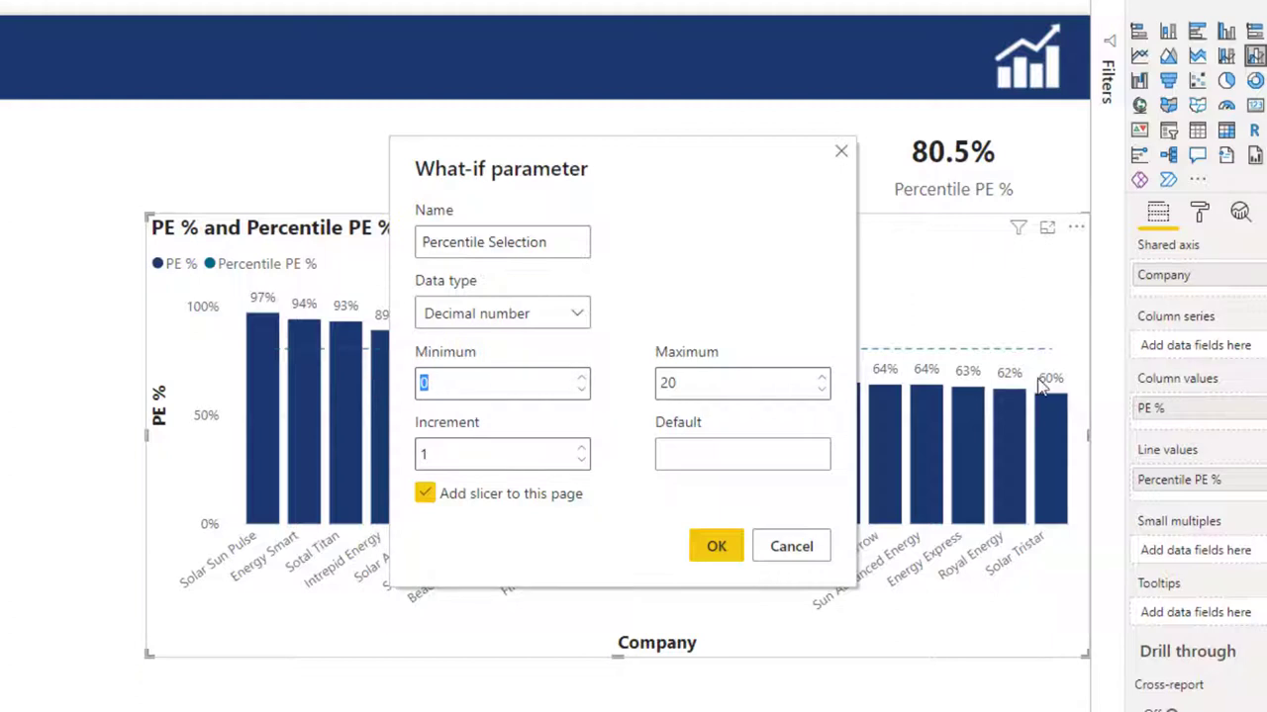
pyautogui.write('0.25')
pyautogui.doubleClick(713, 385)
pyautogui.write('0.75')
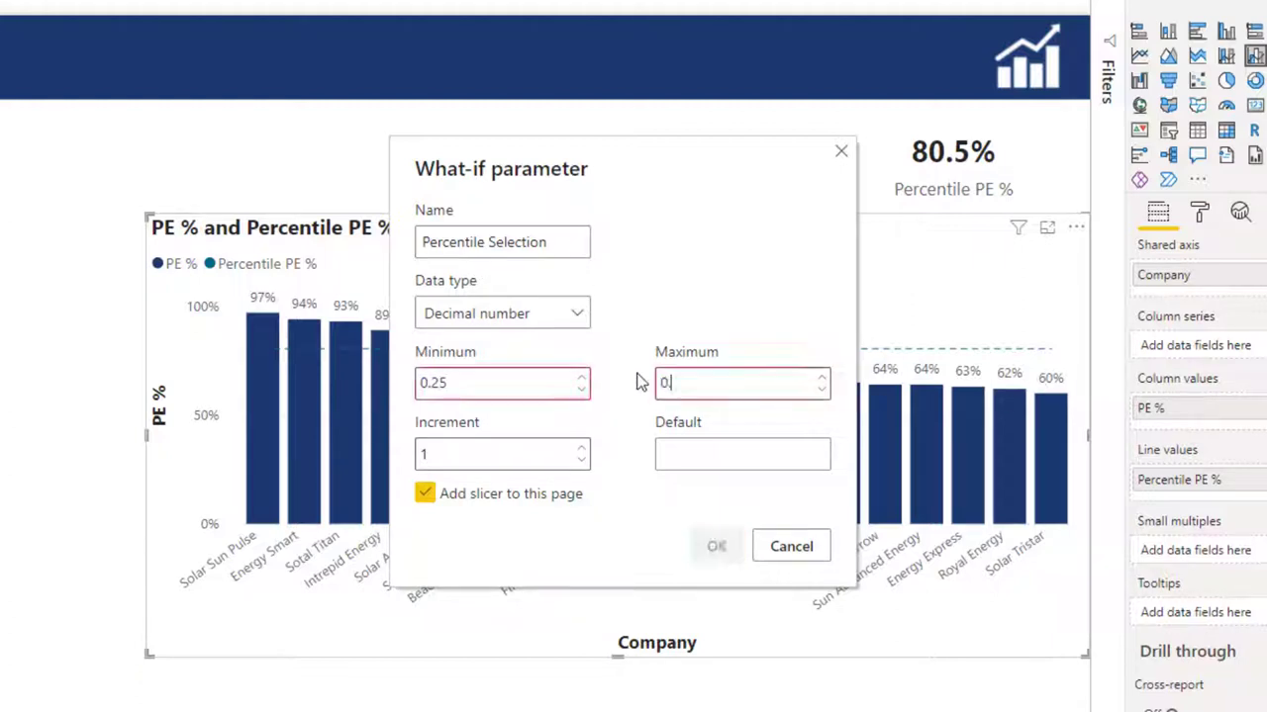
# Set the parameter's increment to 0.25 and default to 0.75, and create it with a slicer on this page.
pyautogui.moveTo(436, 450); pyautogui.dragTo(417, 455)
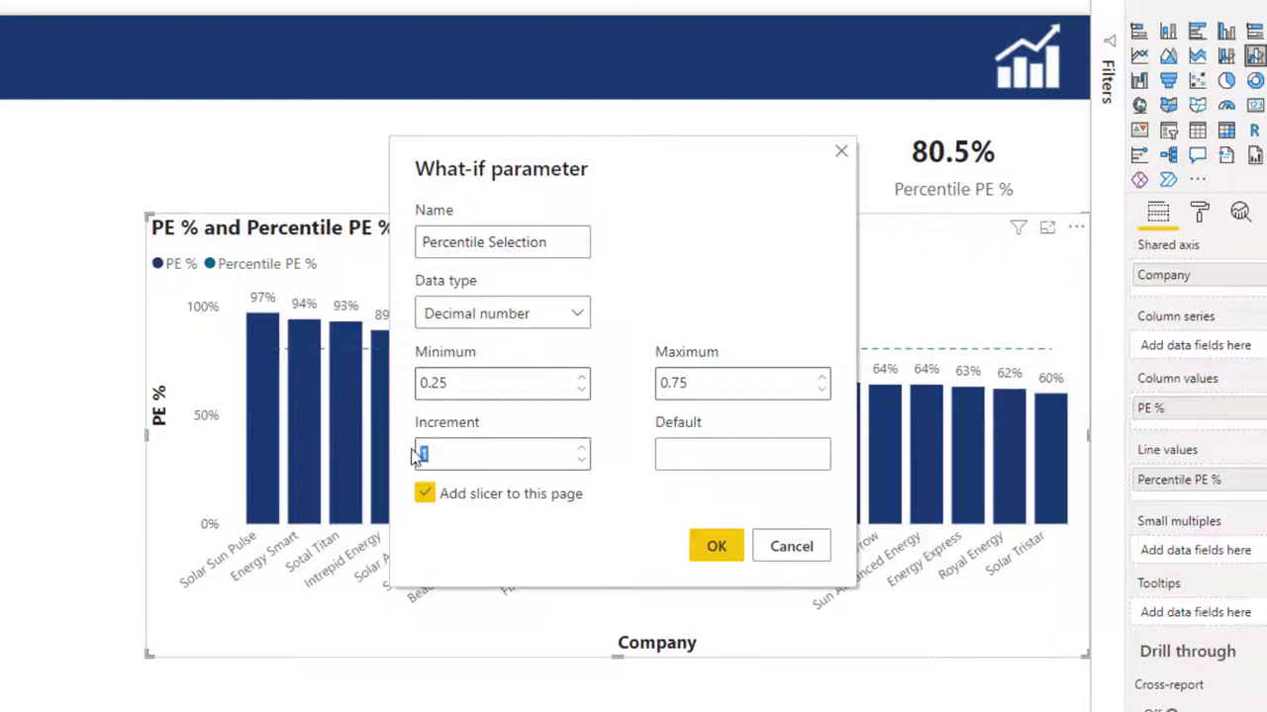
pyautogui.write('0.25')
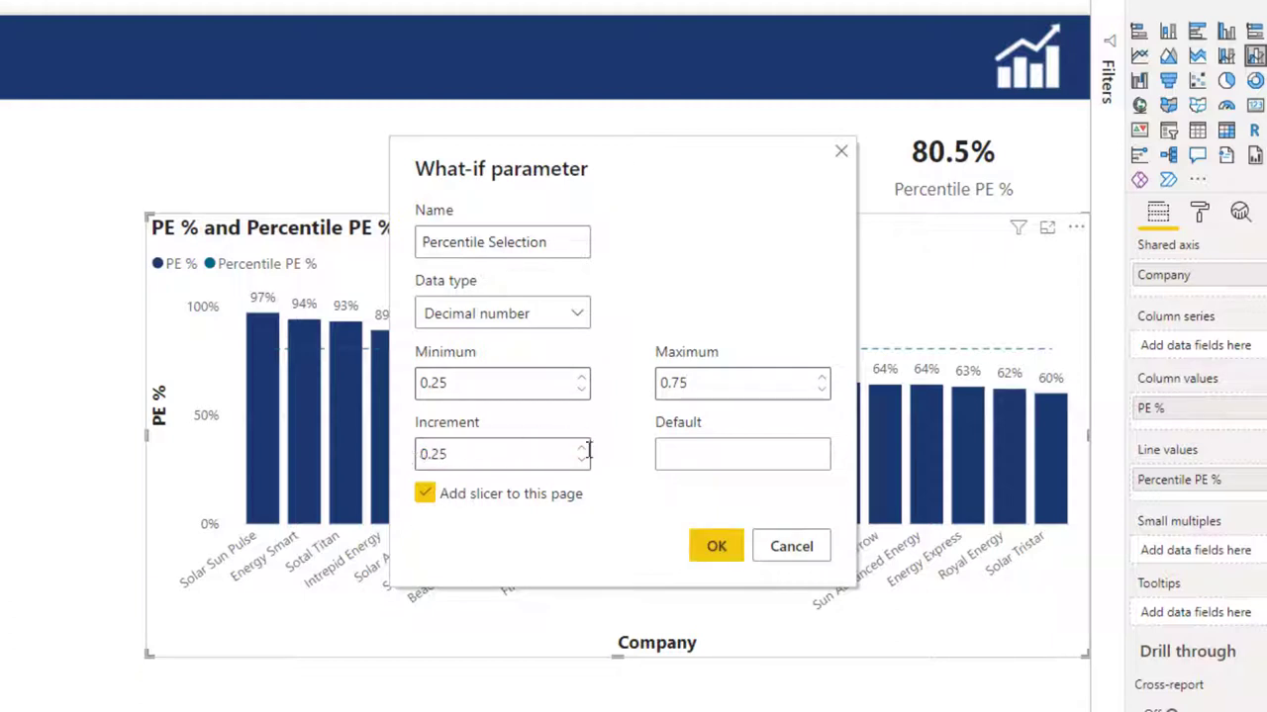
pyautogui.click(789, 465)
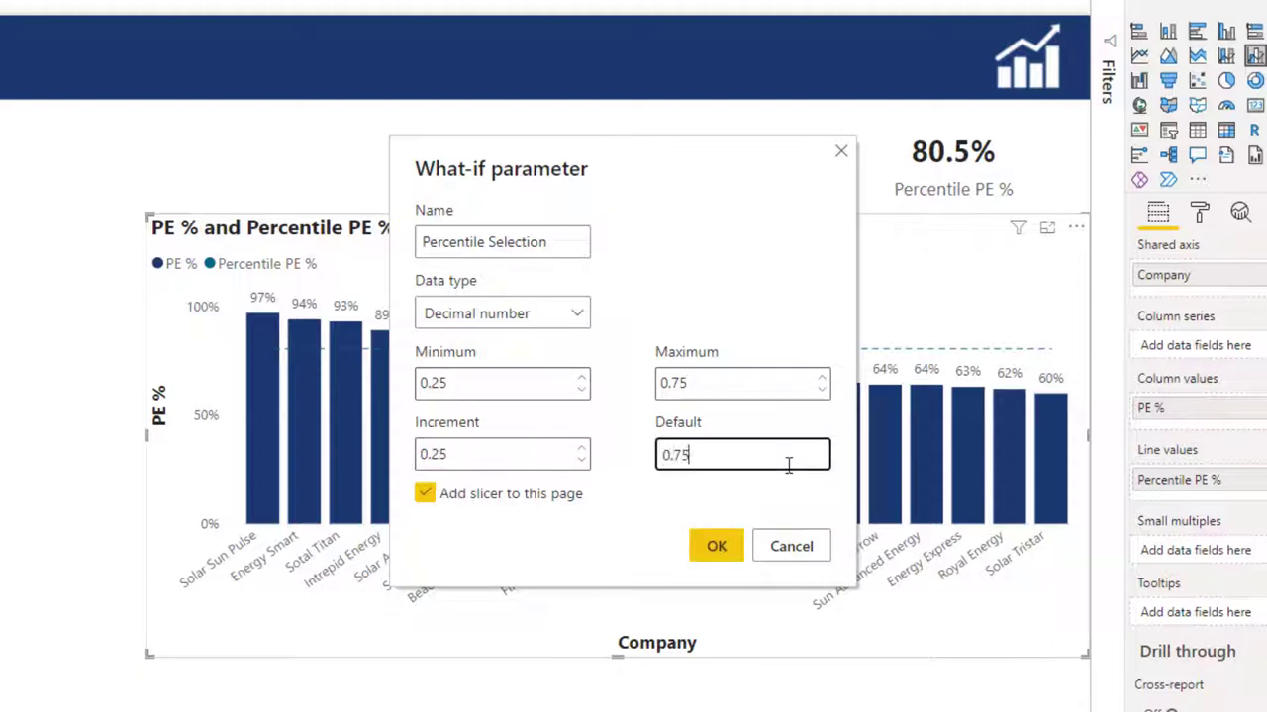
pyautogui.click(716, 545)
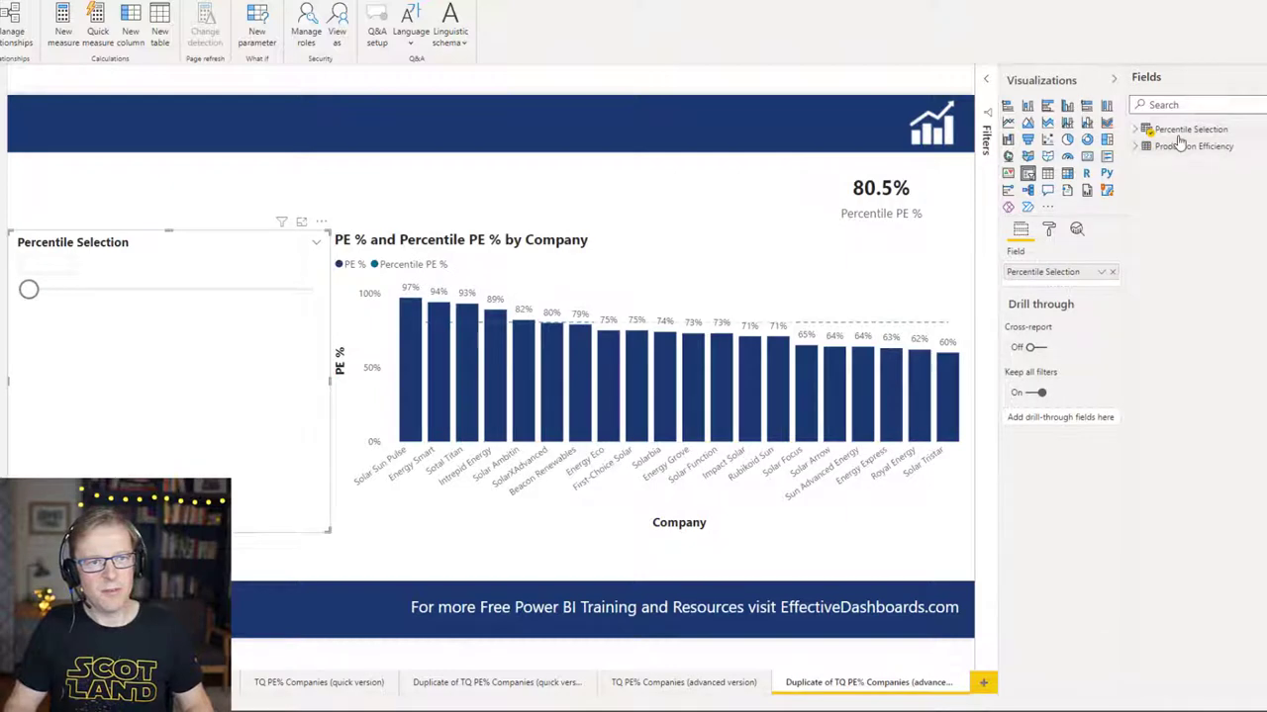
# Examine the DAX formulas behind the Percentile Selection column and the Percentile Selection Value measure.
pyautogui.click(1138, 131)
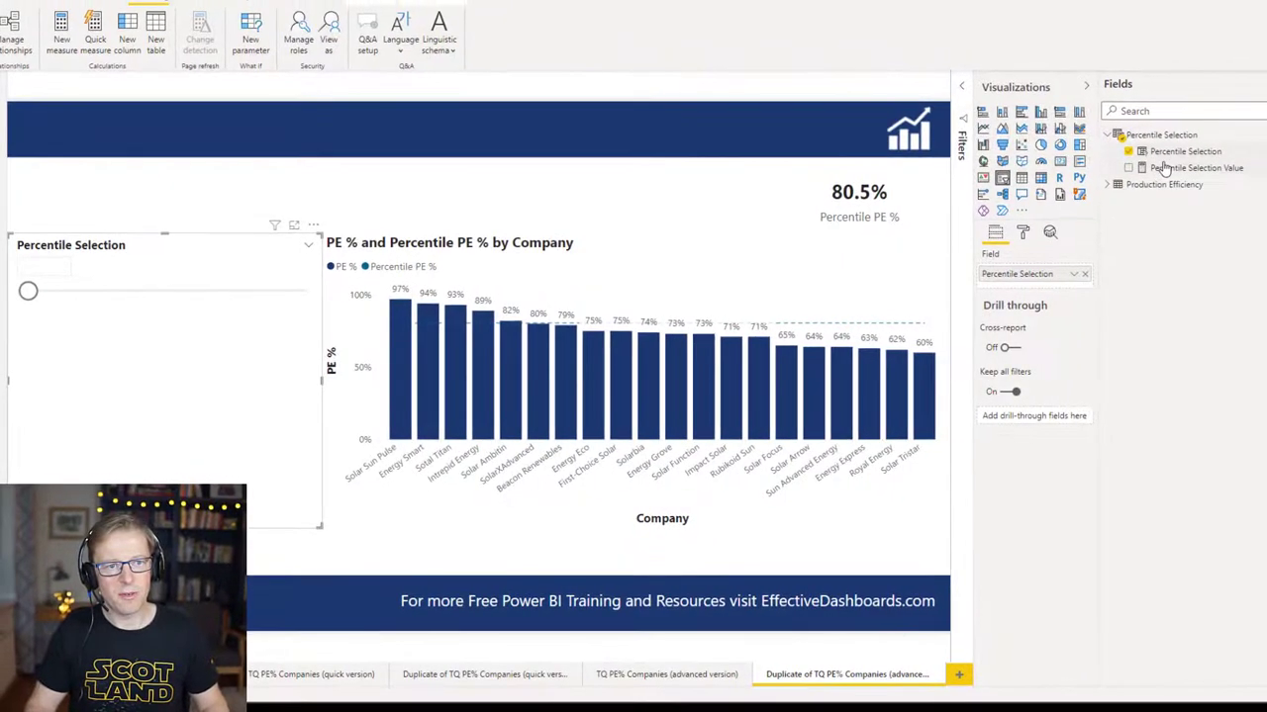
pyautogui.click(1165, 157)
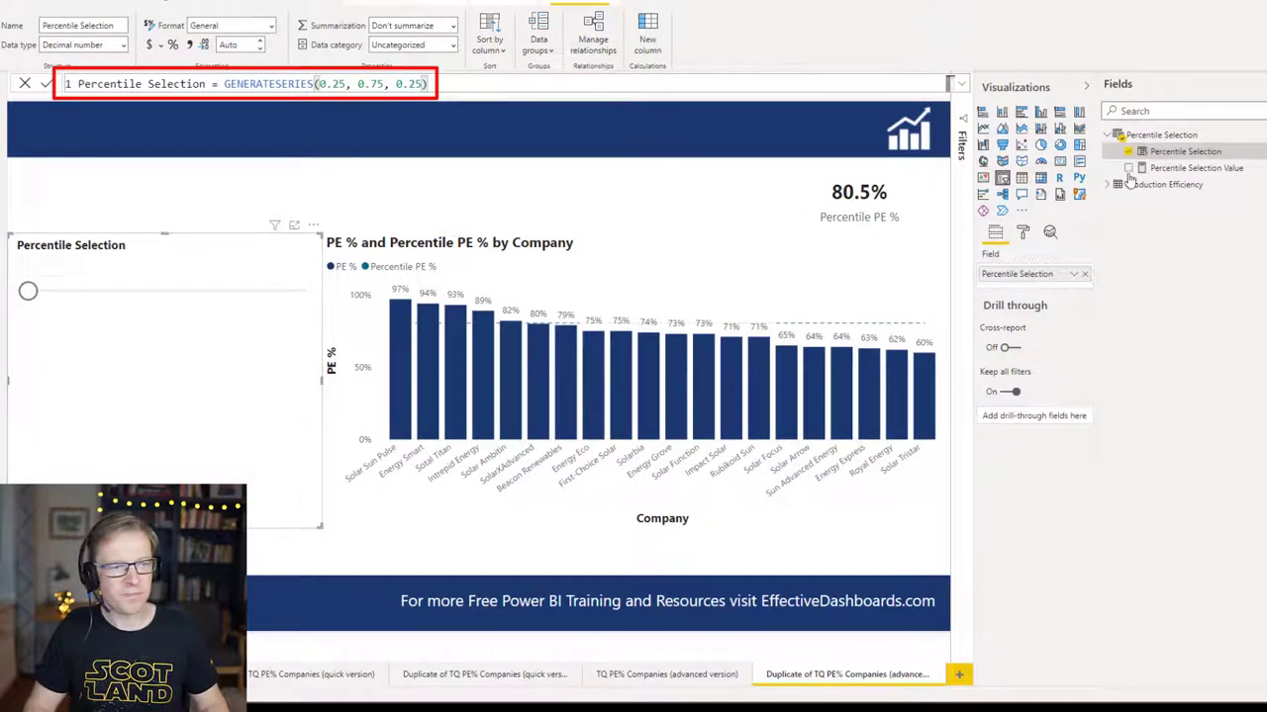
pyautogui.click(1193, 168)
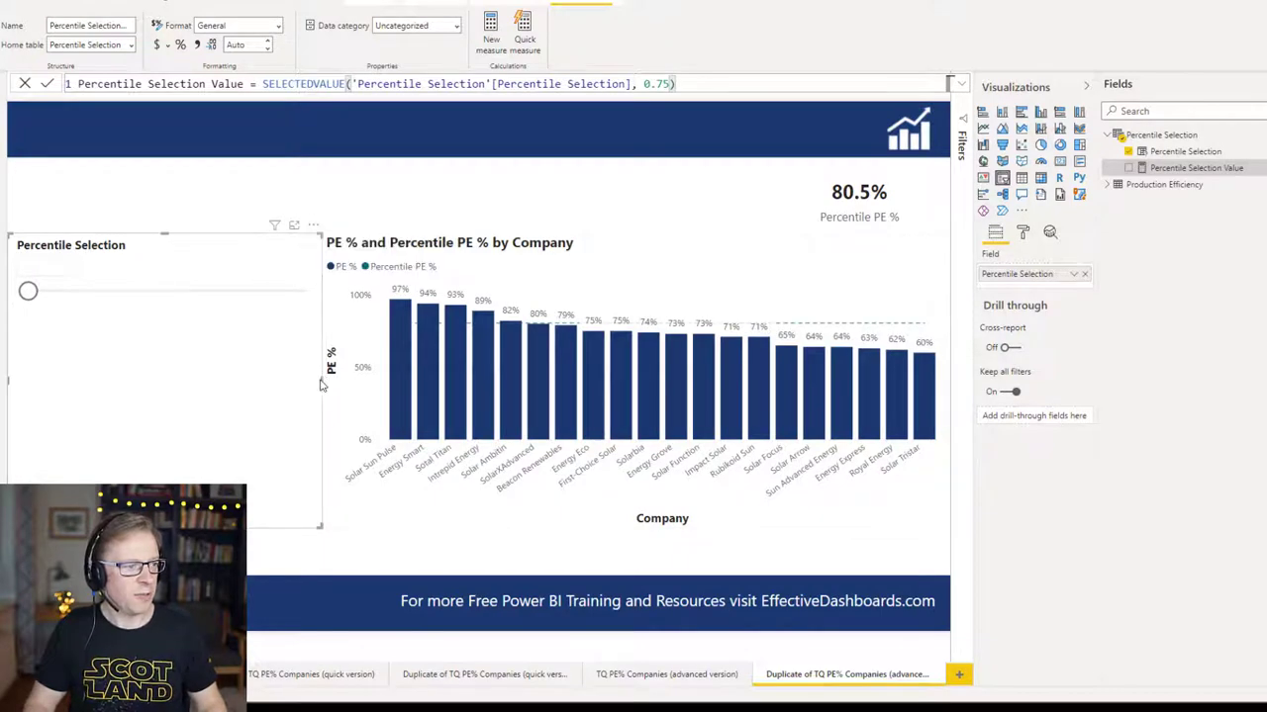
# Narrow the Percentile Selection slicer so it clears the chart, and change its type to List.
pyautogui.moveTo(319, 380); pyautogui.dragTo(230, 380)
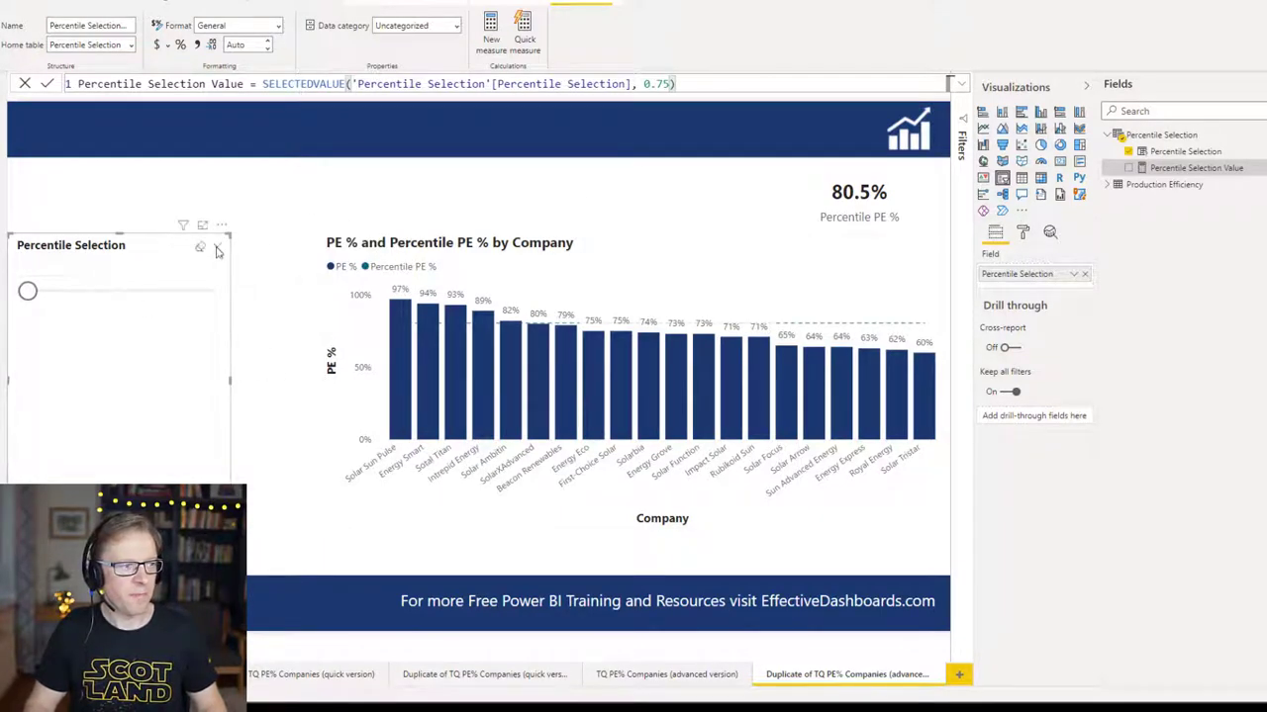
pyautogui.click(217, 251)
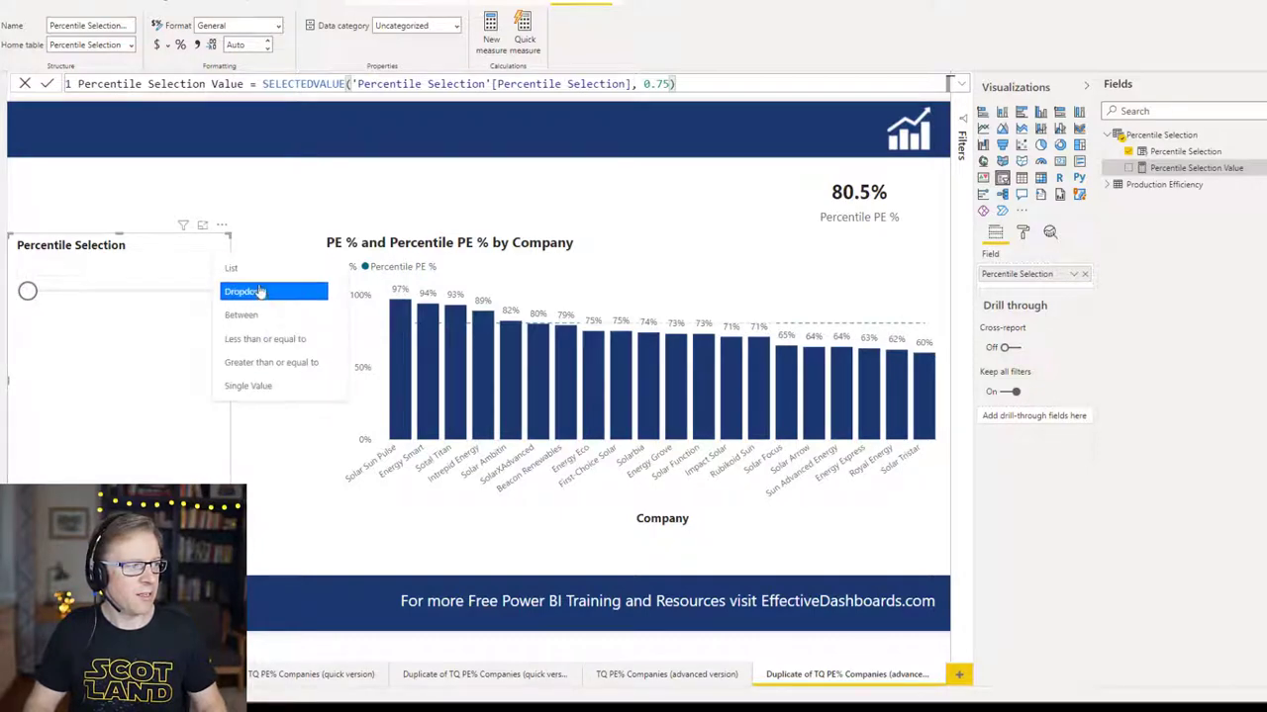
pyautogui.click(256, 275)
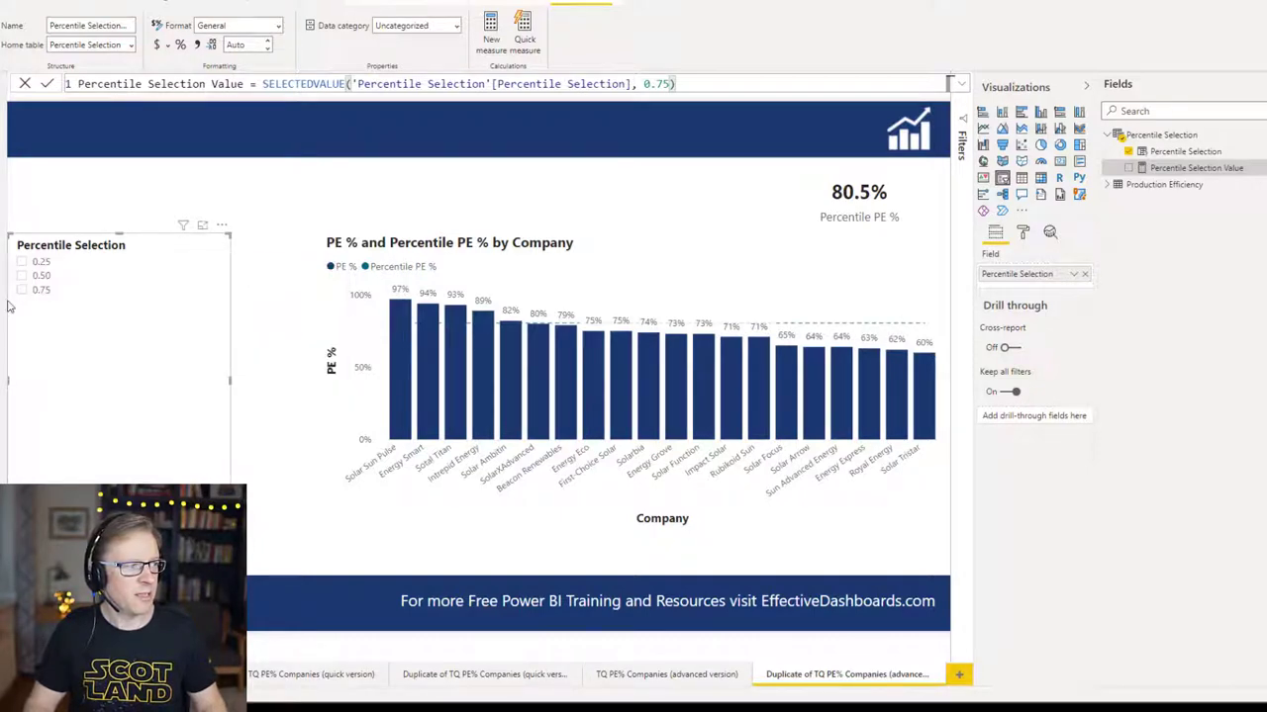
# Turn on Single select for the Percentile Selection slicer, and reposition and shorten it just beneath the blue header banner.
pyautogui.click(1023, 231)
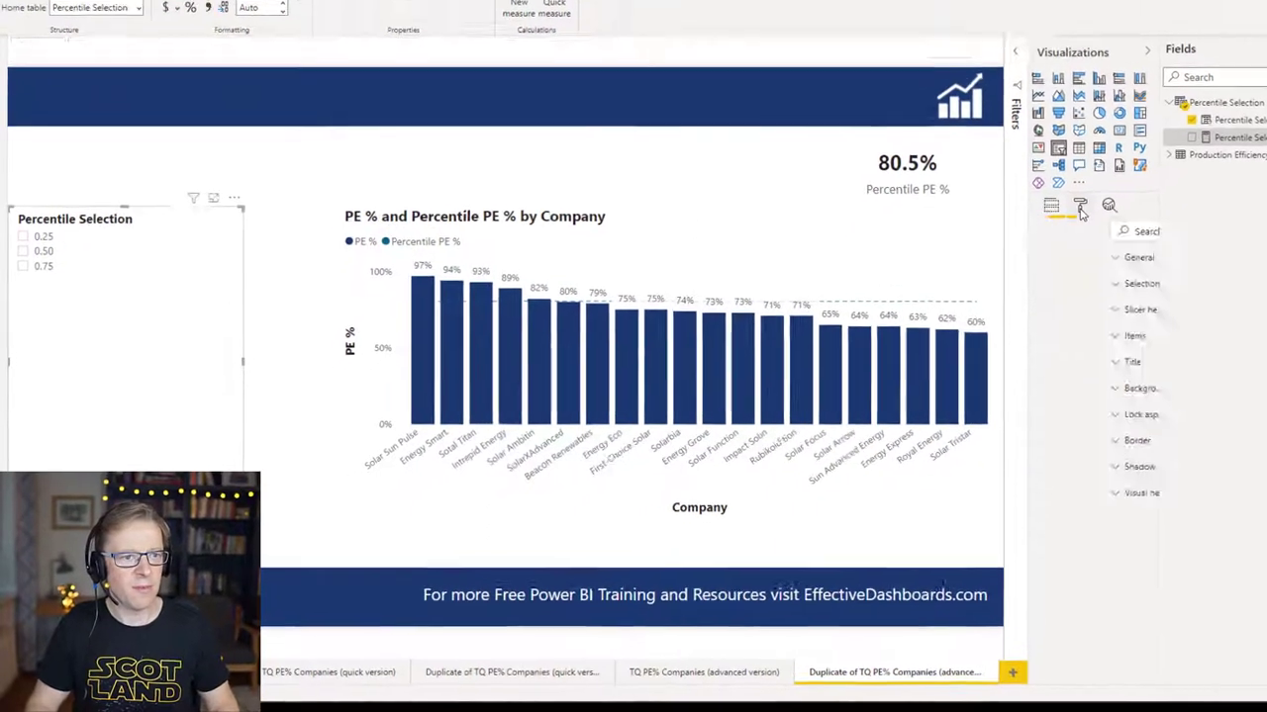
pyautogui.click(1158, 252)
pyautogui.click(1164, 302)
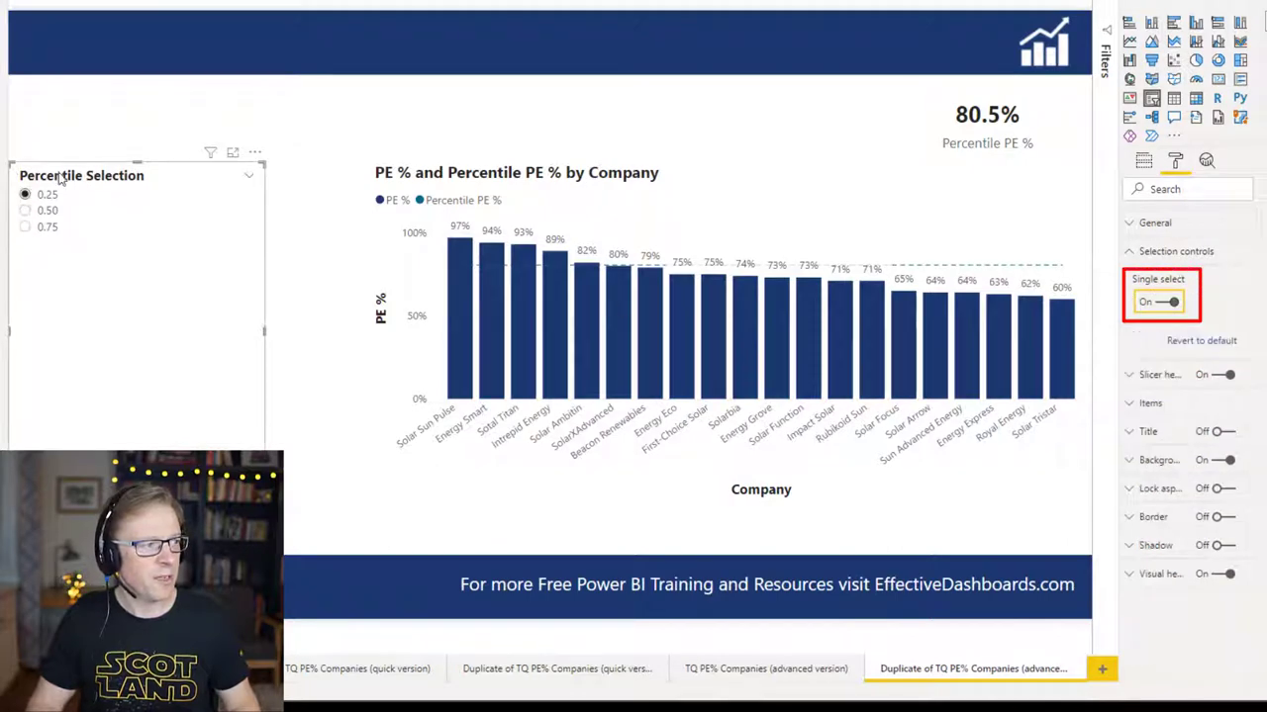
pyautogui.moveTo(76, 175); pyautogui.dragTo(107, 107)
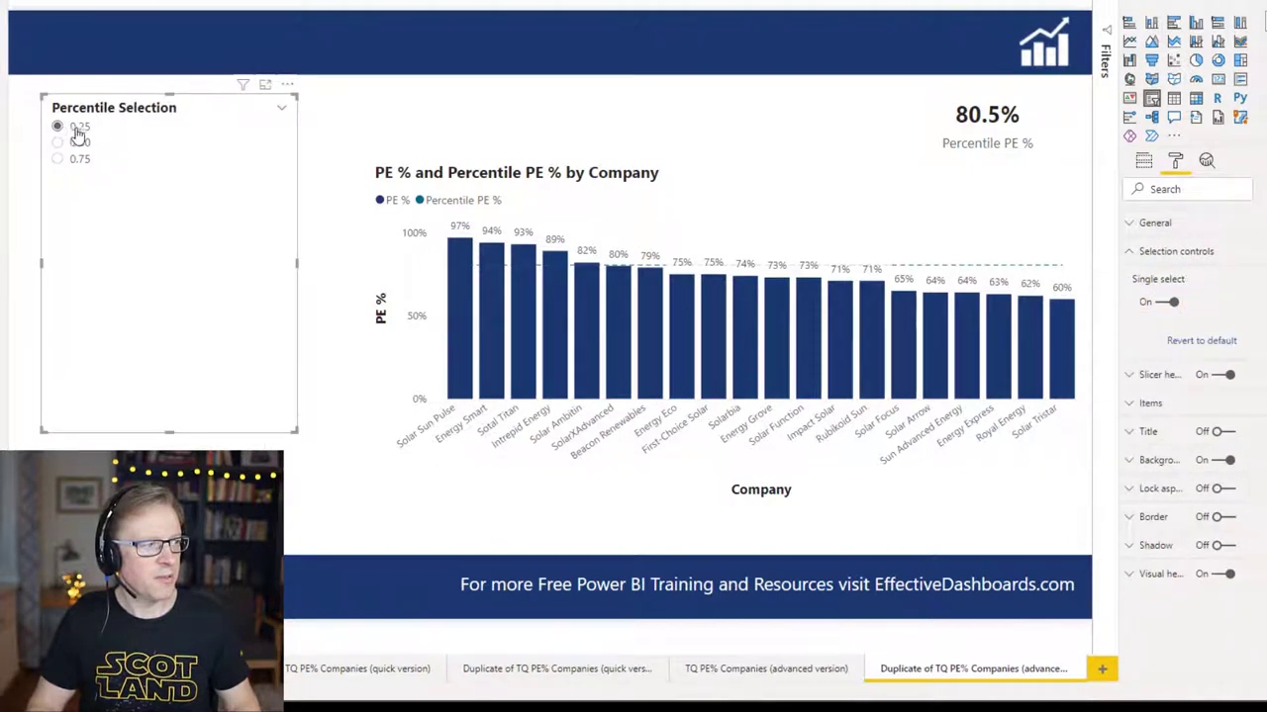
pyautogui.moveTo(172, 429); pyautogui.dragTo(172, 194)
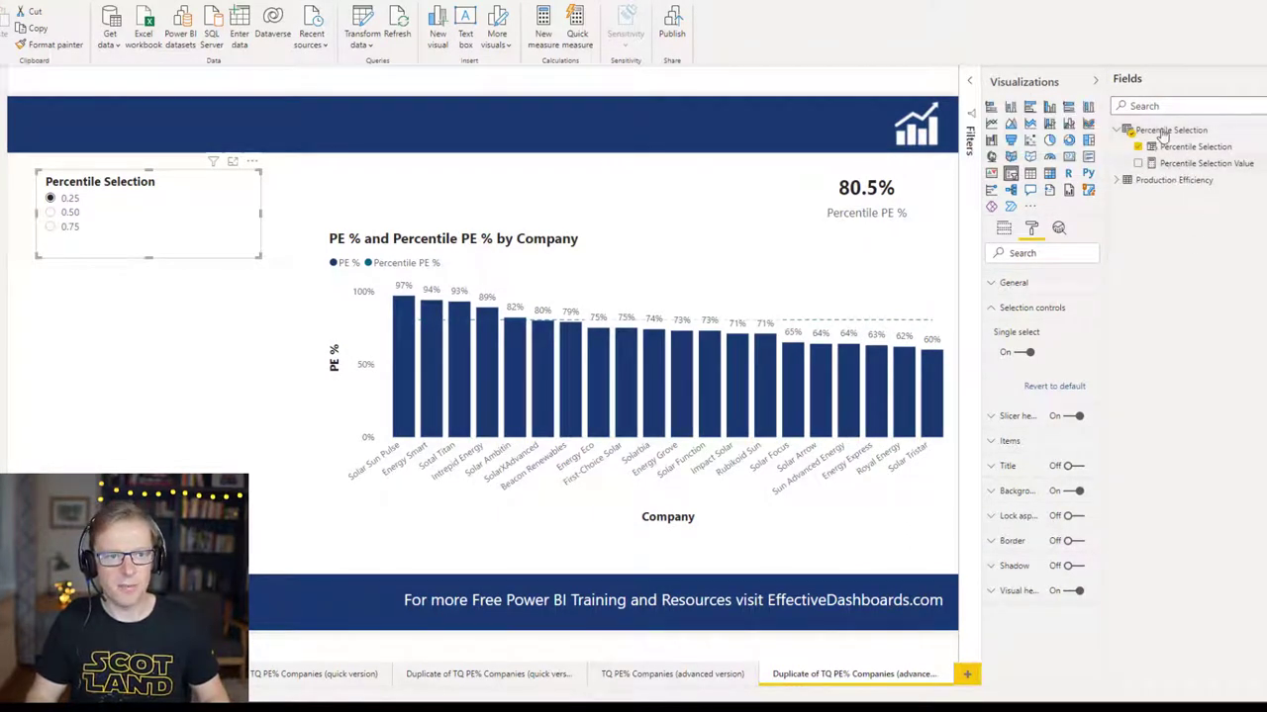
# Add a Quartile Selection column using SWITCH on 'Percentile Selection'[Percentile Selection]: 0.25 "Bottom Quartile", 0.5 "Middle Quartile", 0.75 "Top Quartile".
pyautogui.rightClick(1171, 163)
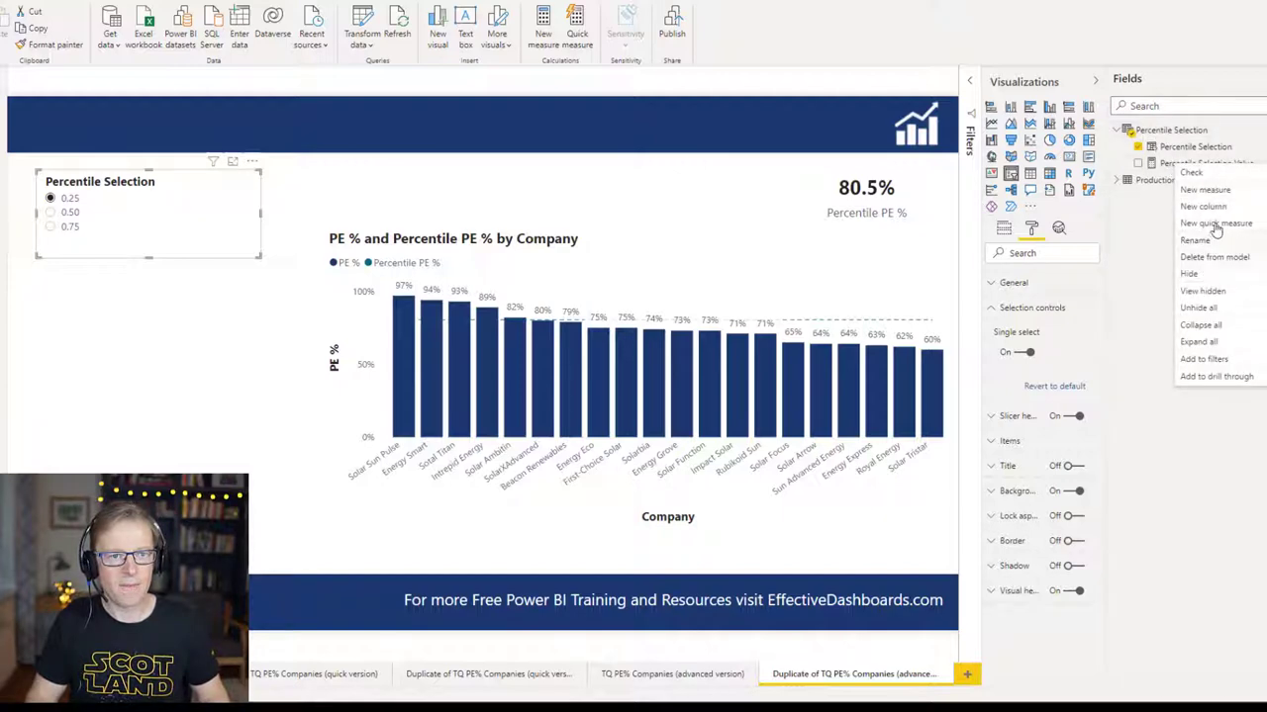
pyautogui.click(1213, 223)
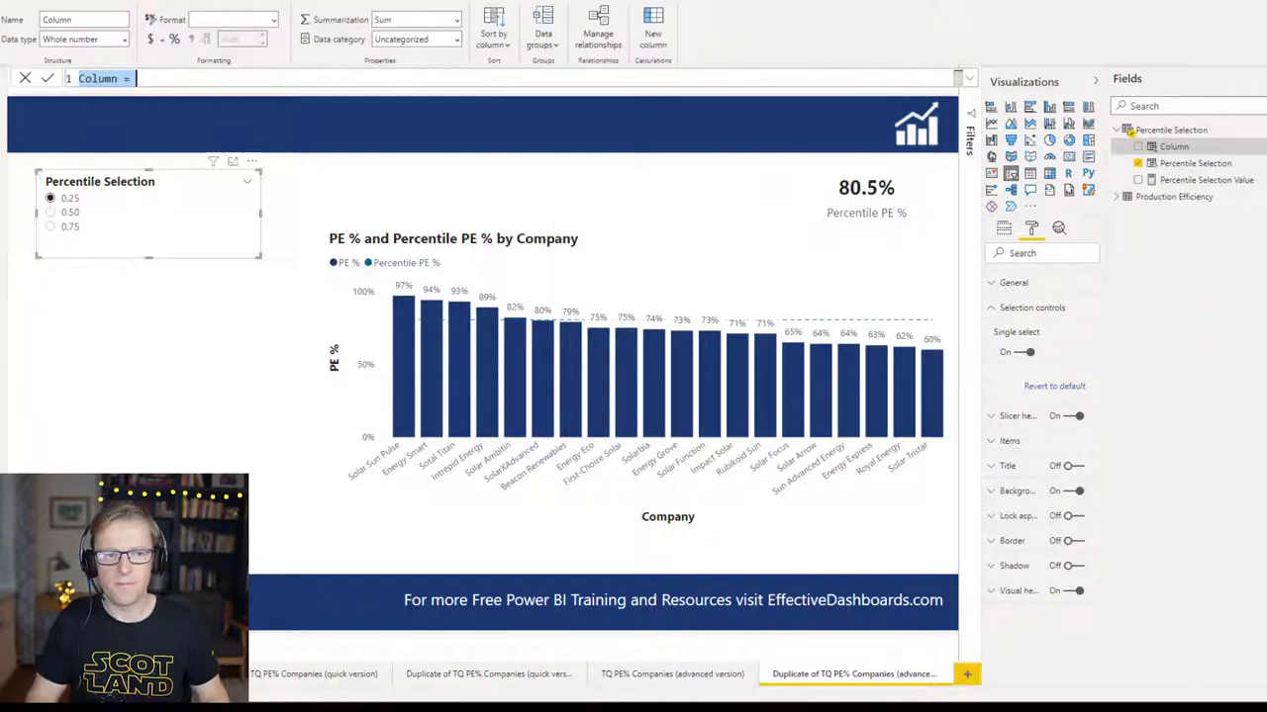
pyautogui.write('Quartile Selection = SWITCH(     \'Percentile Selection\'[Percentile Selection],     0.25, "Bottom Quartile",     0.5, "Middle Quartile",     0.75, "Top Quartile" )')
pyautogui.press('Return')
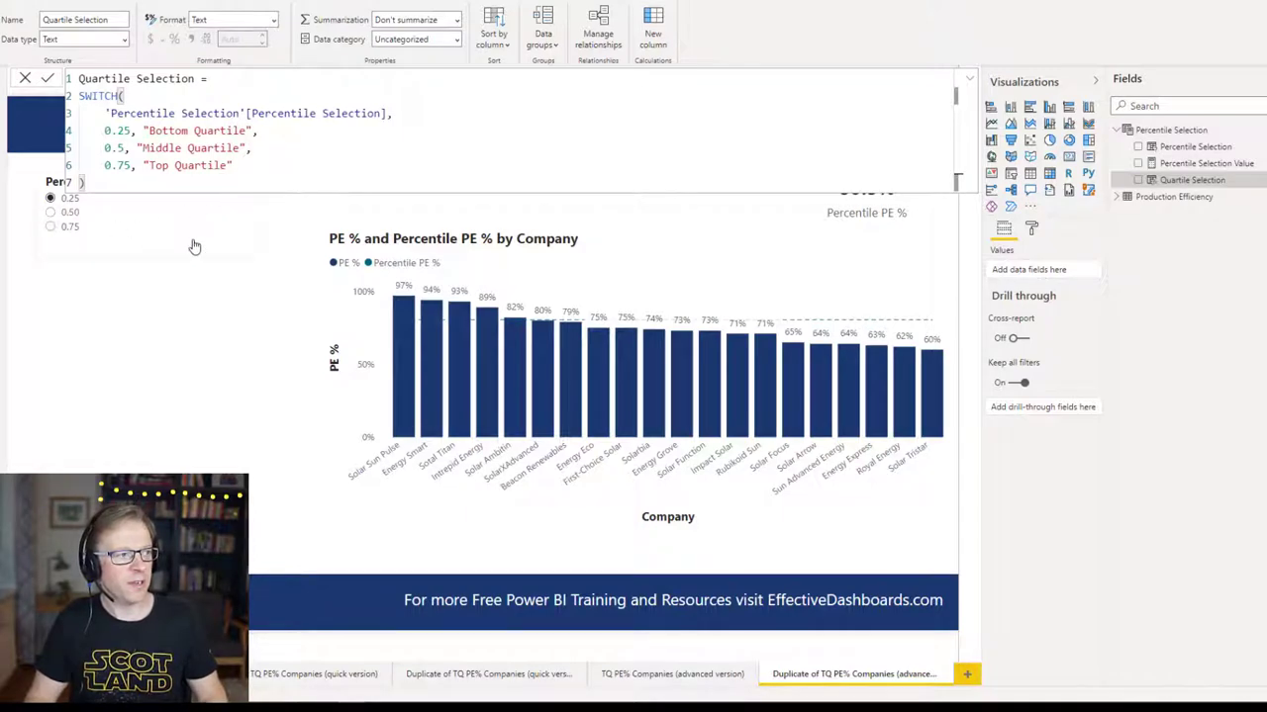
pyautogui.click(3, 107)
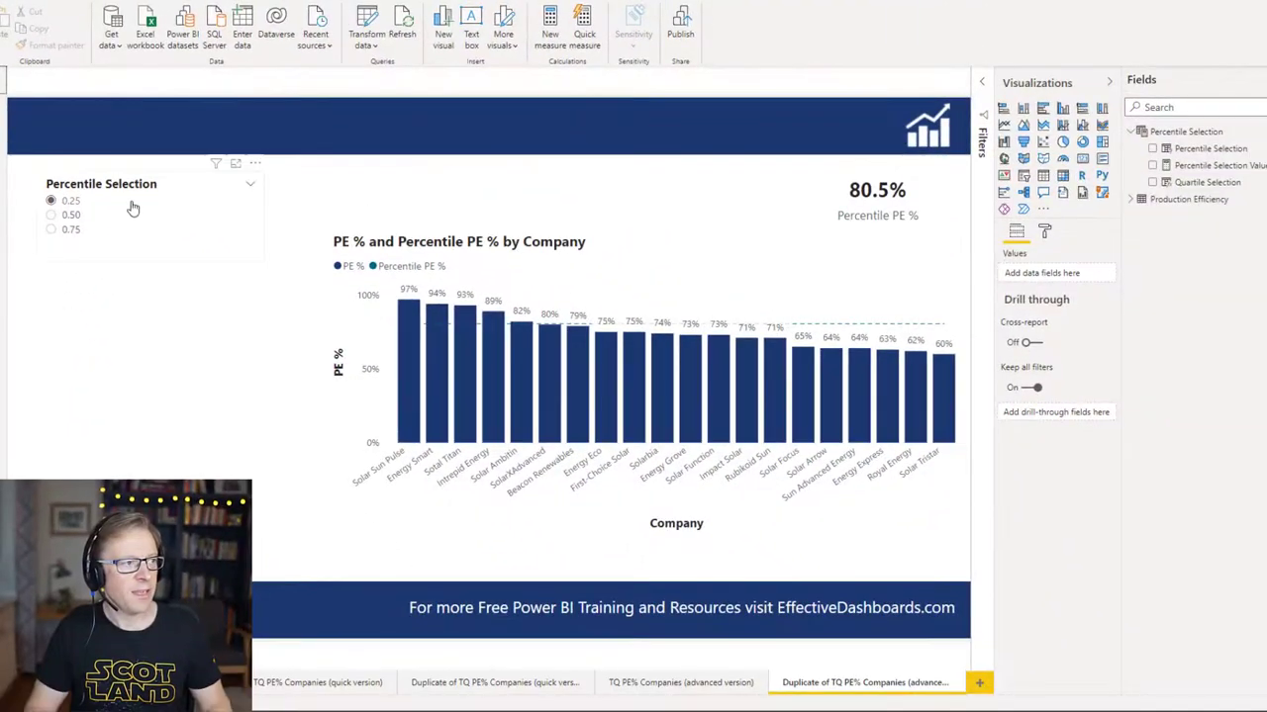
# Replace the Percentile Selection field in the slicer with the Quartile Selection column.
pyautogui.click(135, 205)
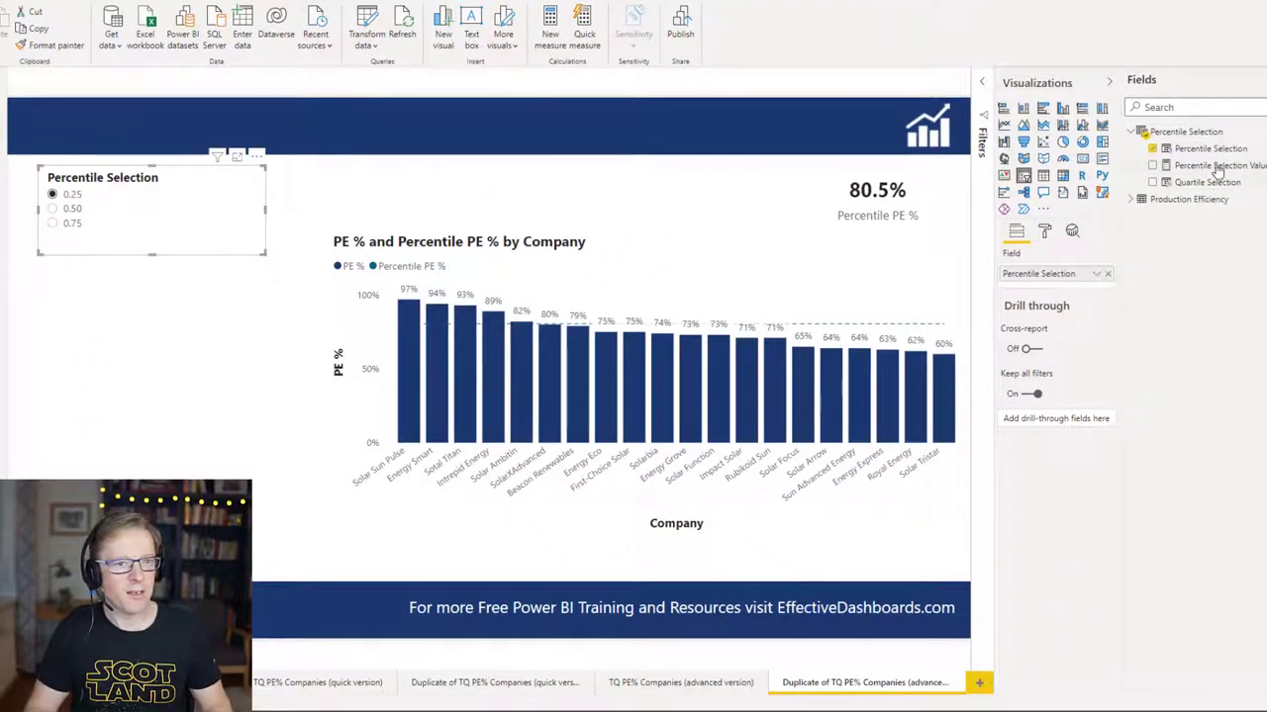
pyautogui.moveTo(1209, 186); pyautogui.dragTo(1079, 289)
pyautogui.click(1109, 276)
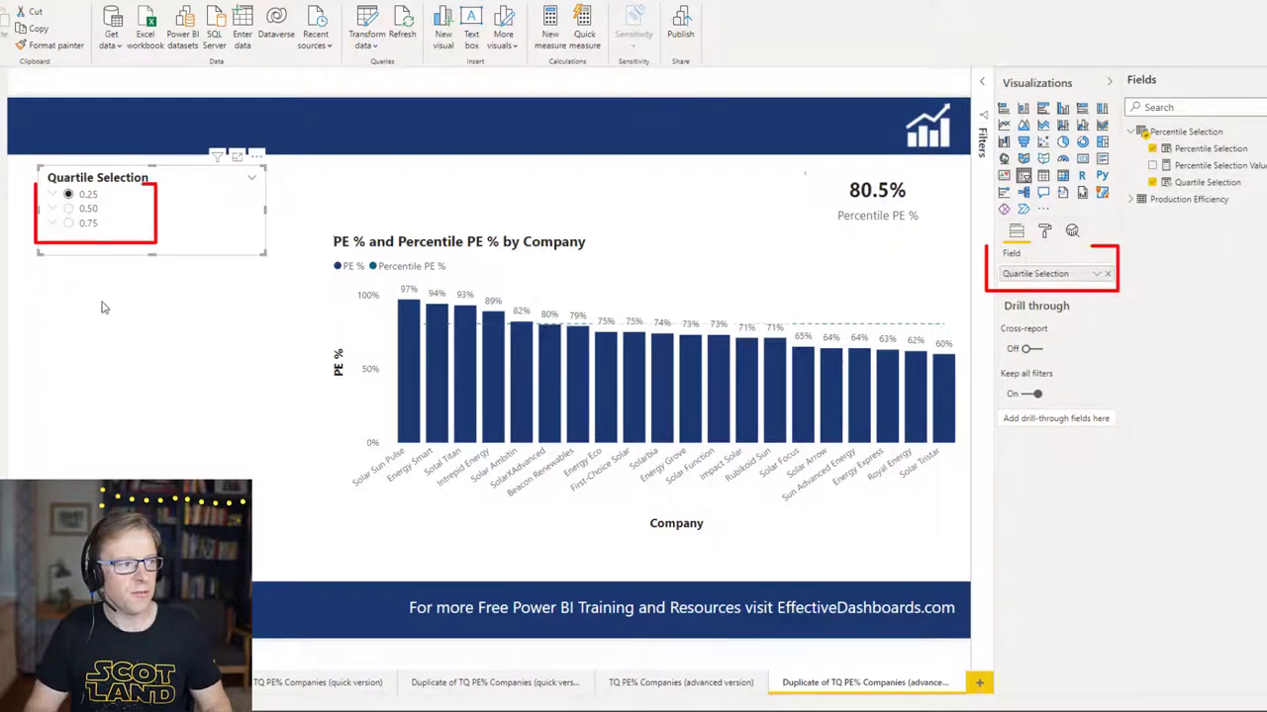
# Try sorting the Quartile Selection slicer in ascending order.
pyautogui.click(249, 183)
pyautogui.click(256, 158)
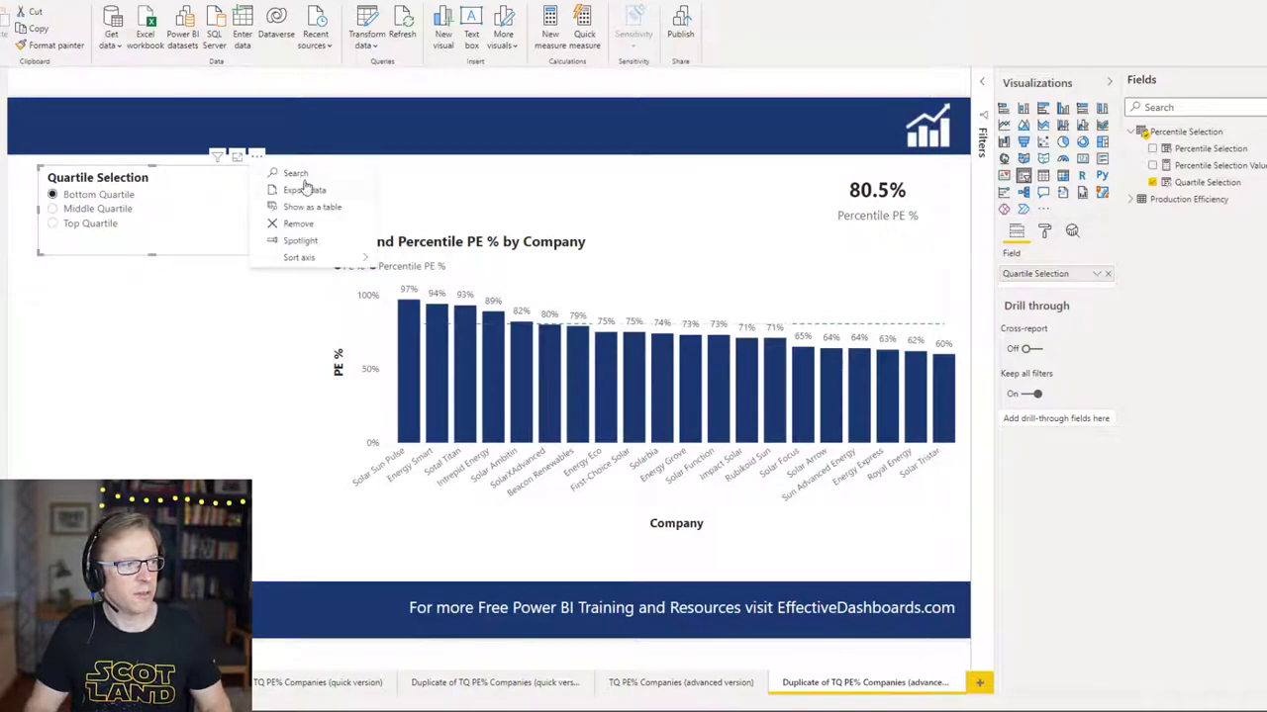
pyautogui.moveTo(316, 257)
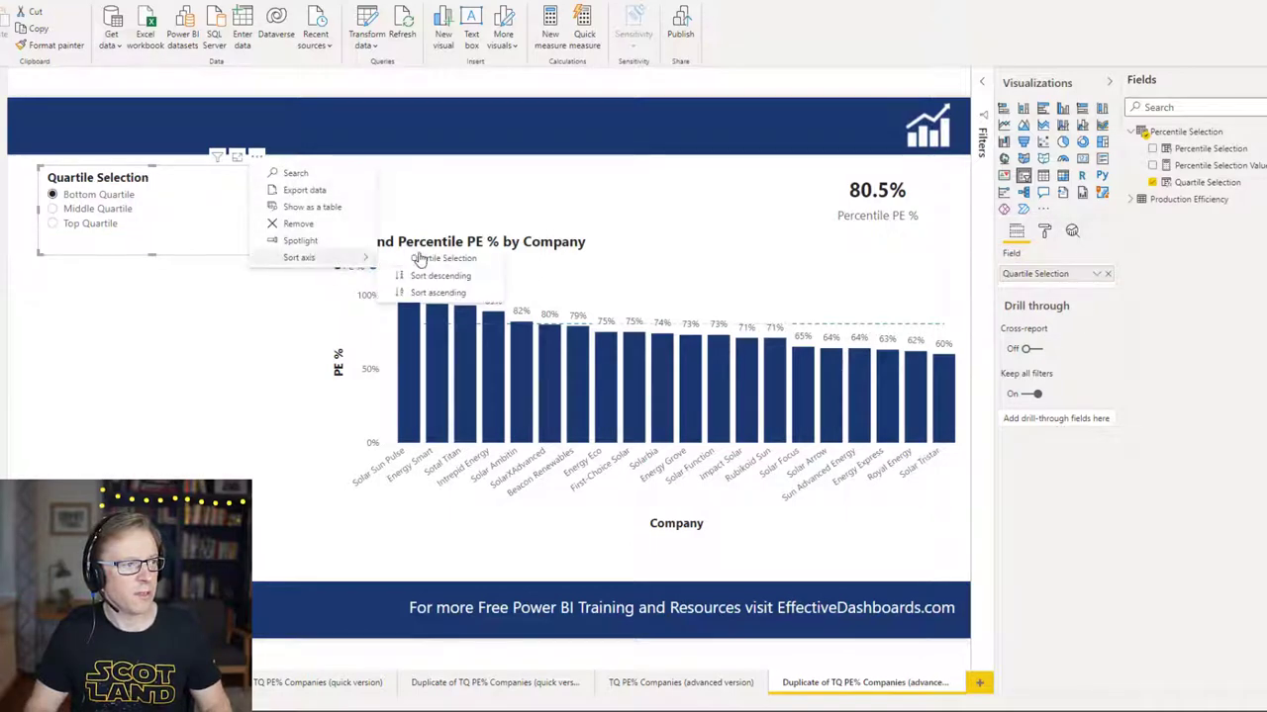
pyautogui.click(454, 292)
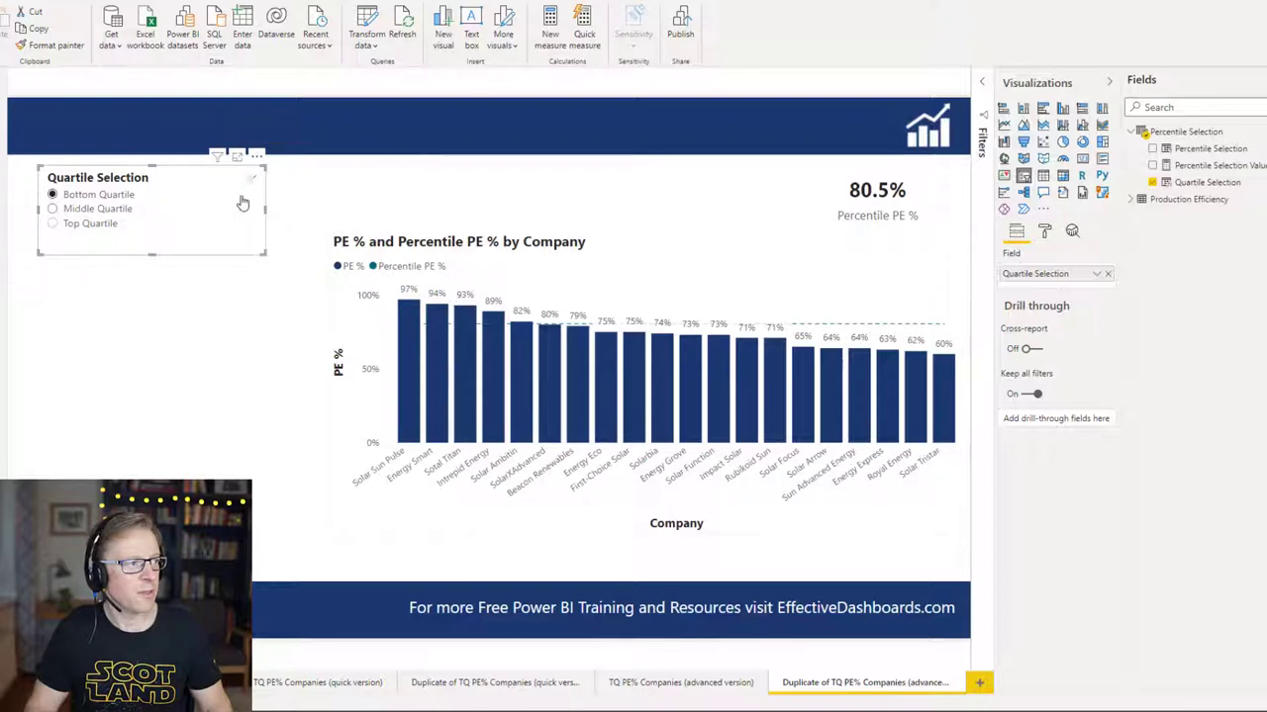
# Sort the Quartile Selection slicer in descending order so that Top Quartile is listed first.
pyautogui.click(250, 184)
pyautogui.click(256, 159)
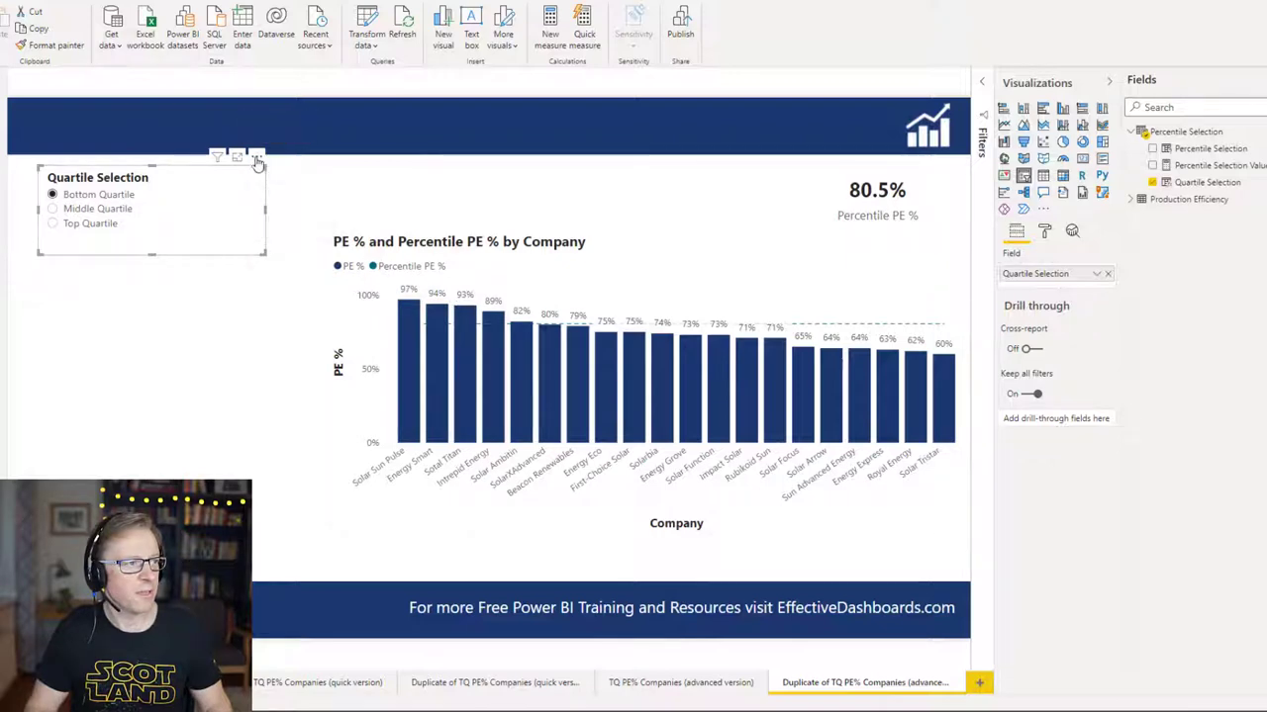
pyautogui.moveTo(339, 258)
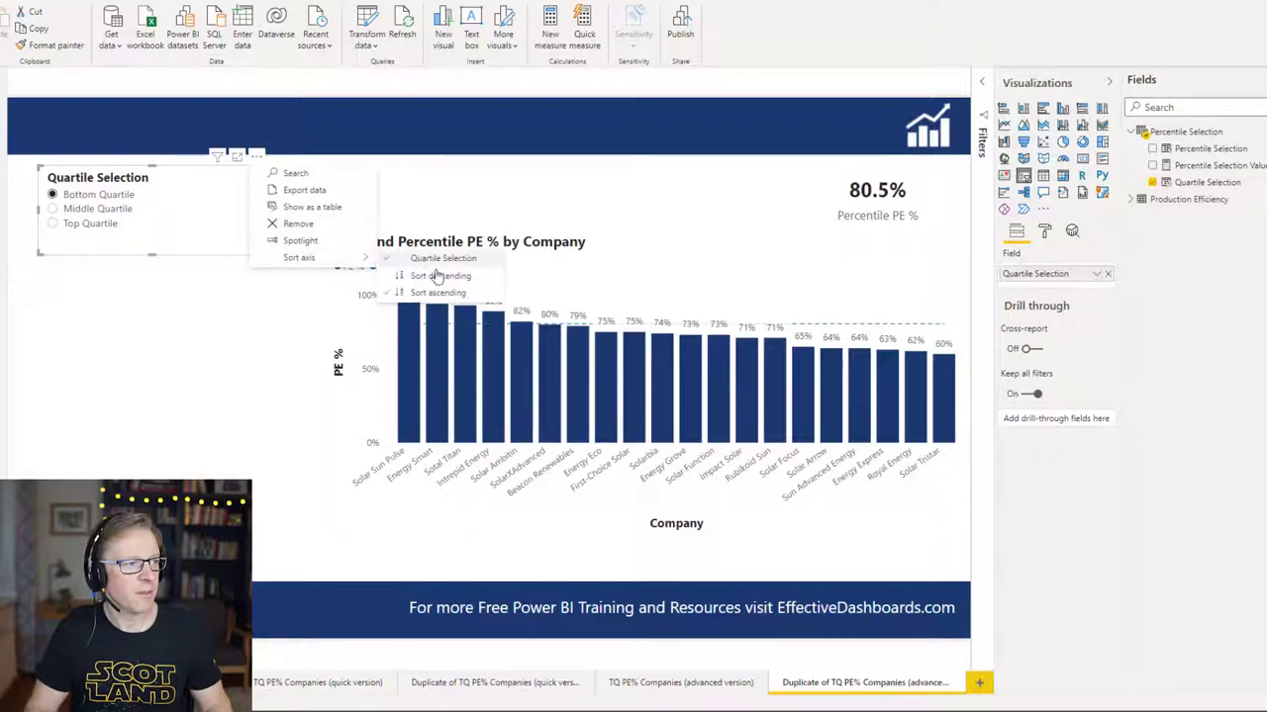
pyautogui.click(436, 275)
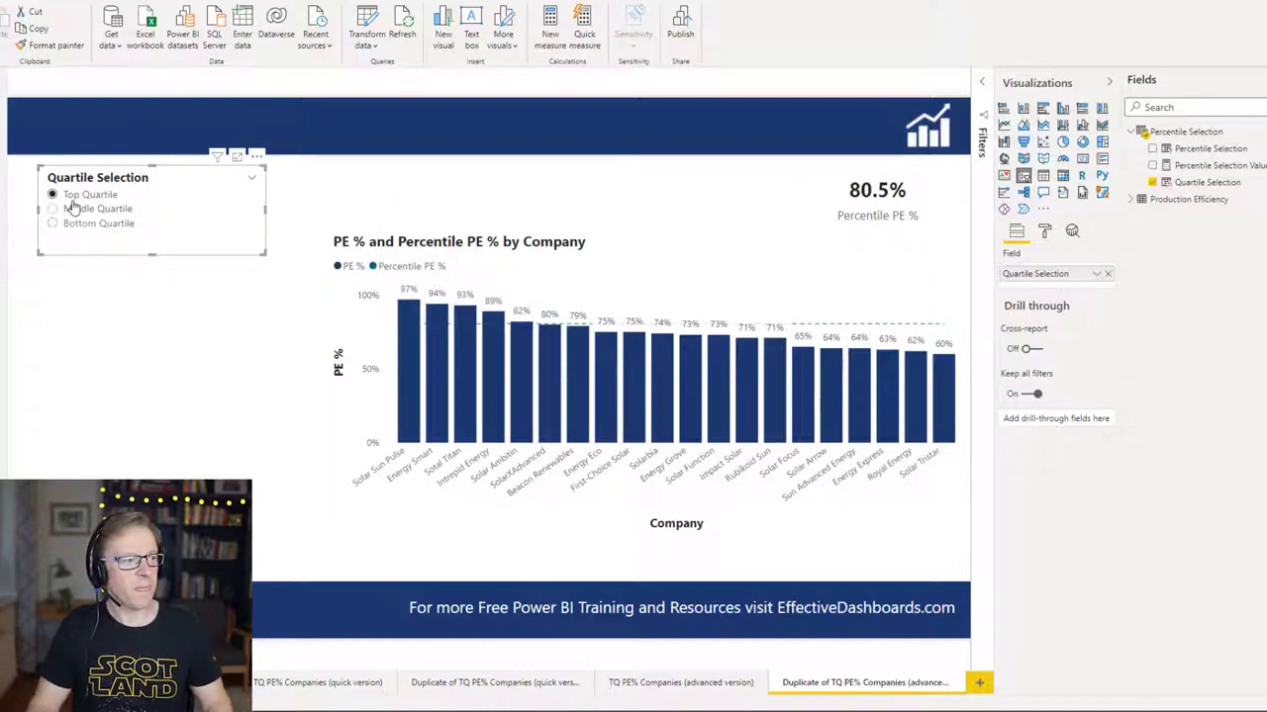
# Try out the Quartile Selection slicer by choosing Bottom Quartile, and return it to Top Quartile.
pyautogui.click(53, 195)
pyautogui.click(52, 223)
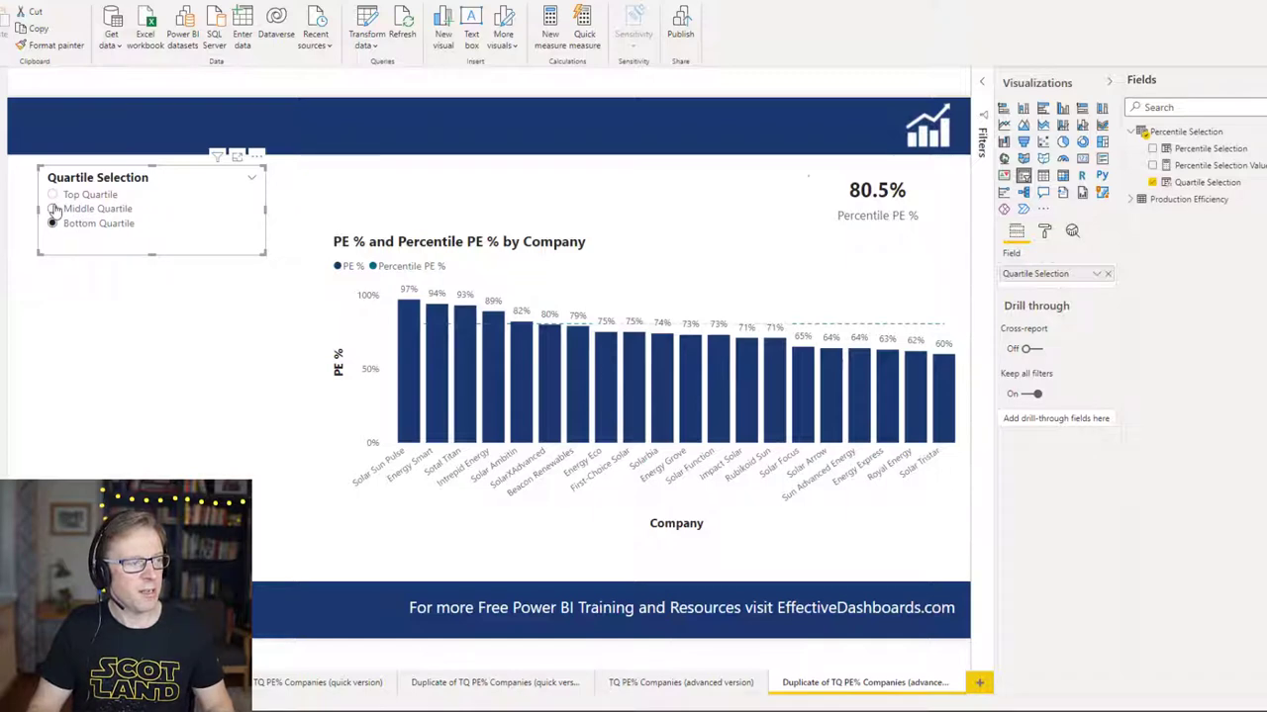
pyautogui.click(51, 196)
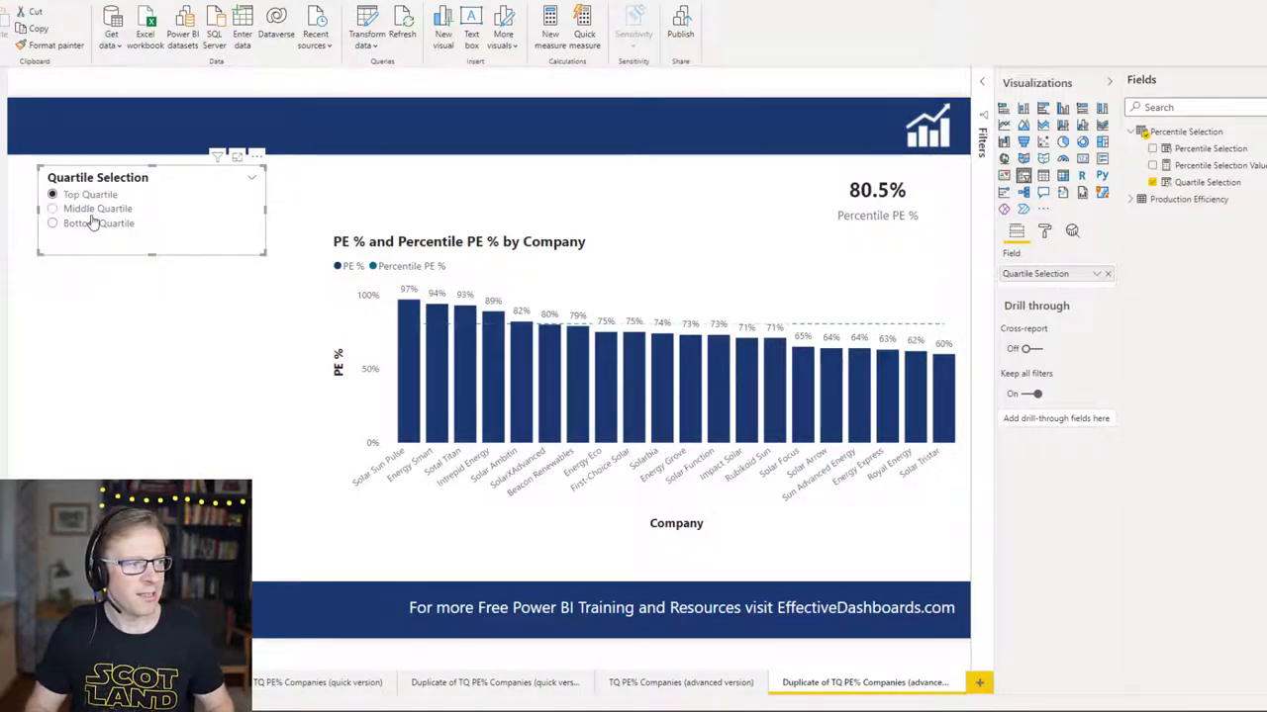
# Replace the fixed 0.75 in the Percentile PE % measure's PERCENTILEX.INC with [Percentile Selection Value] and commit the formula.
pyautogui.click(1130, 199)
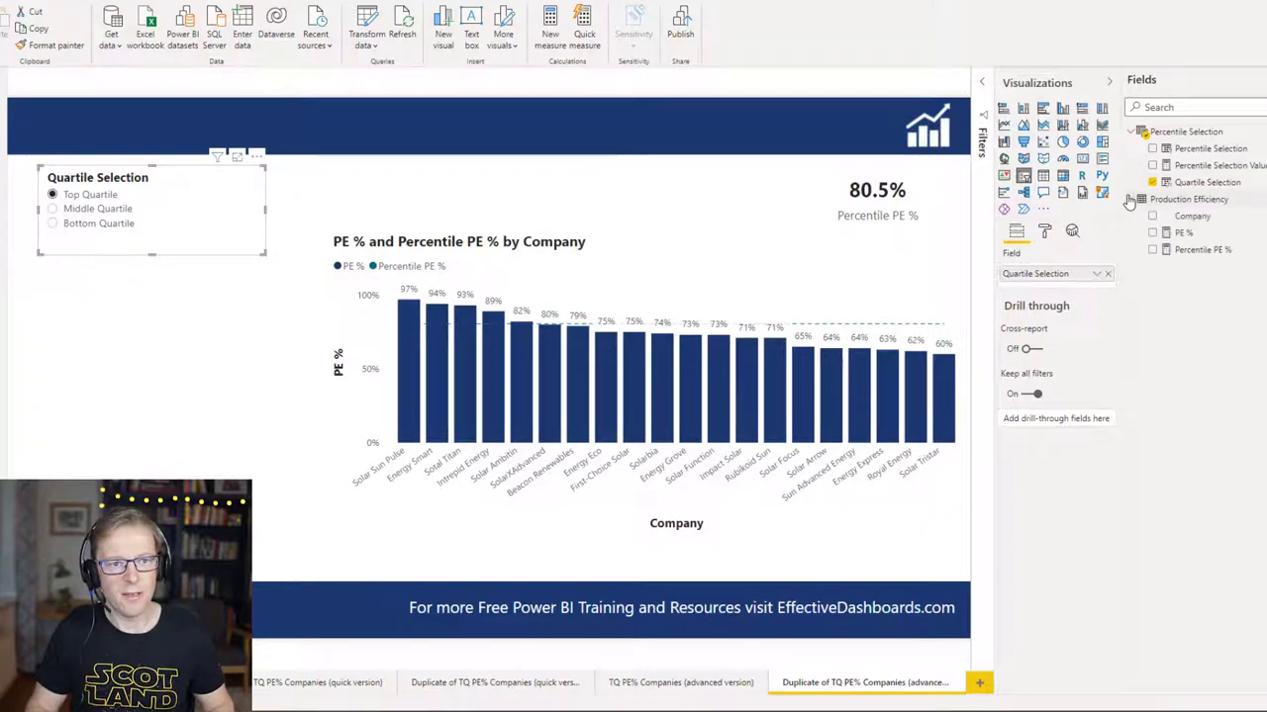
pyautogui.click(1199, 250)
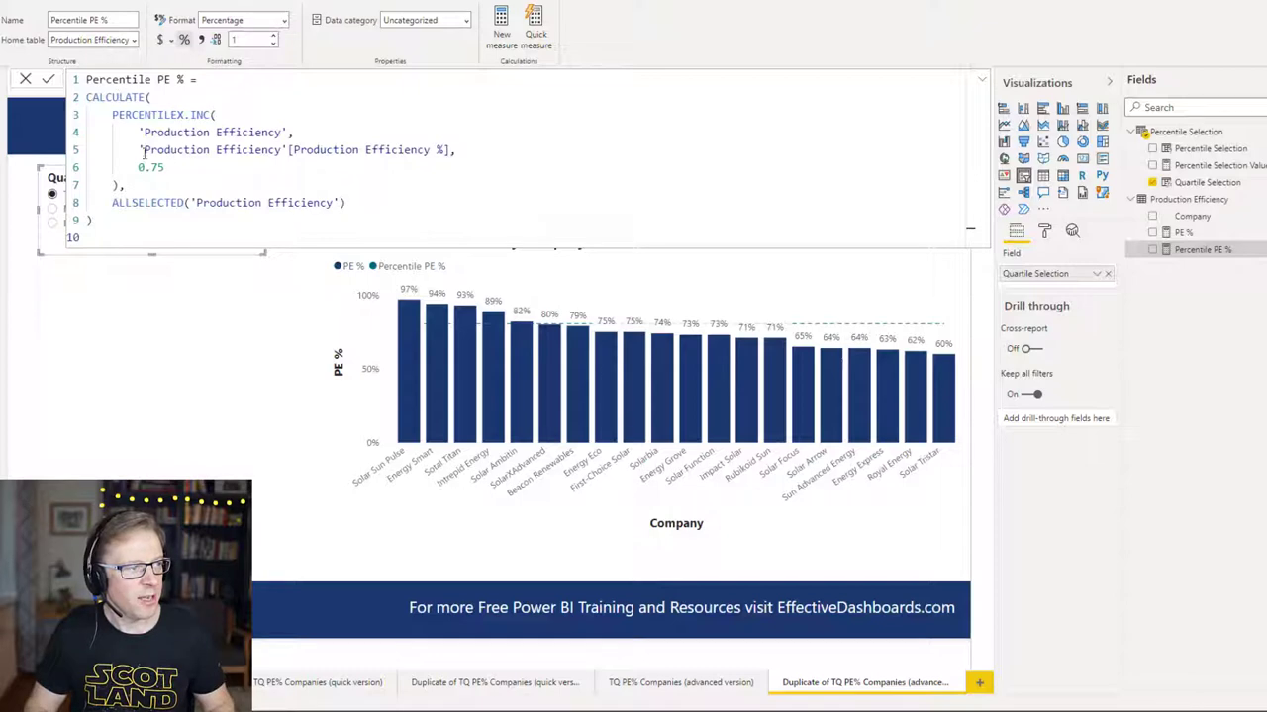
pyautogui.moveTo(140, 168); pyautogui.dragTo(166, 169)
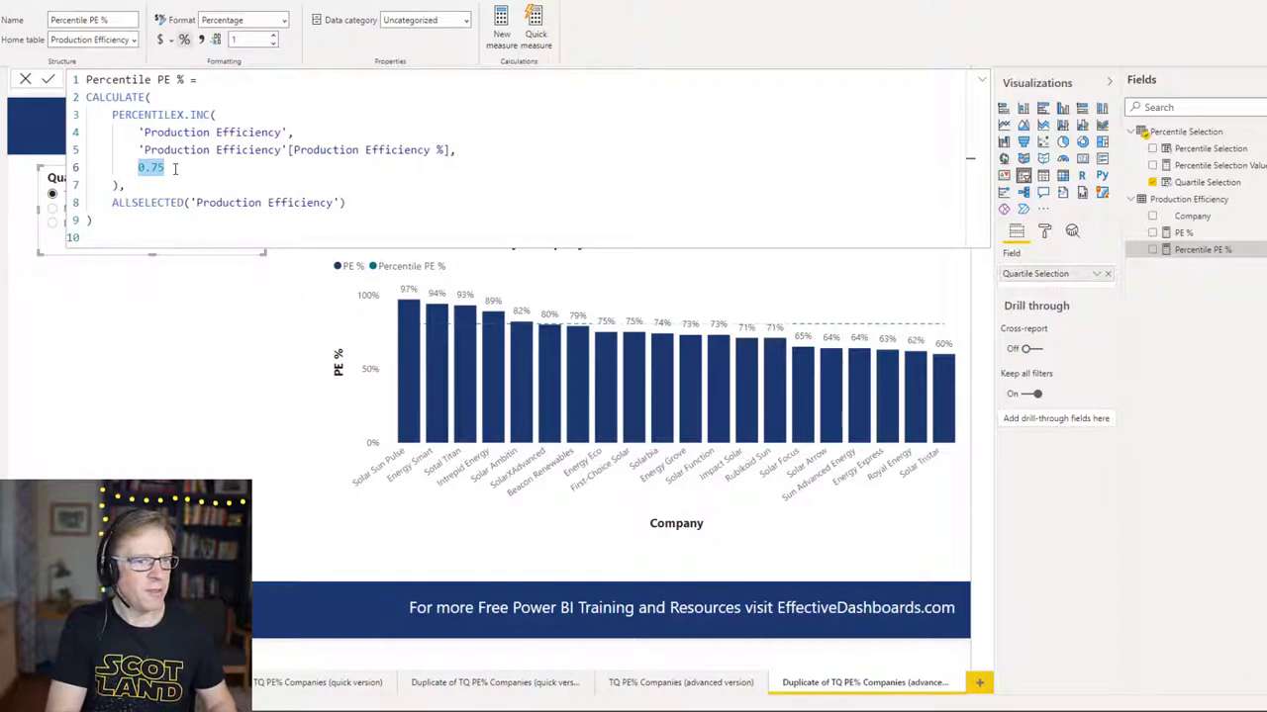
pyautogui.write('[')
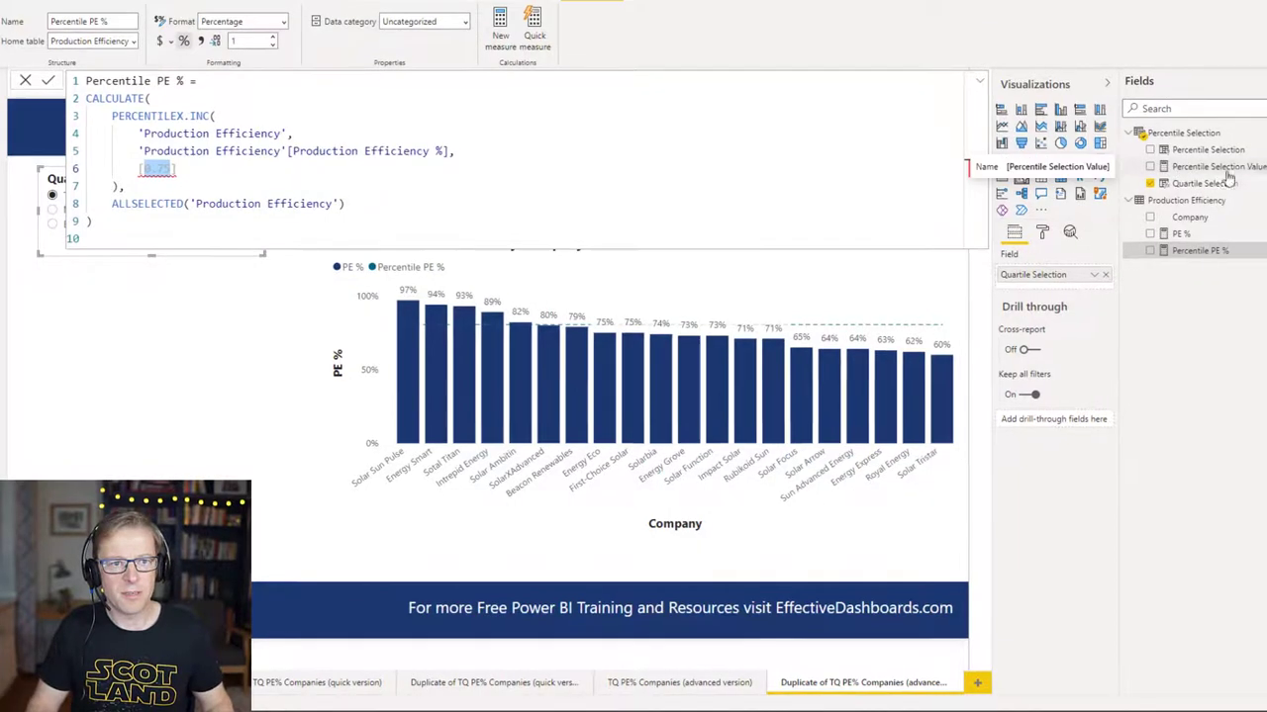
pyautogui.write('pe')
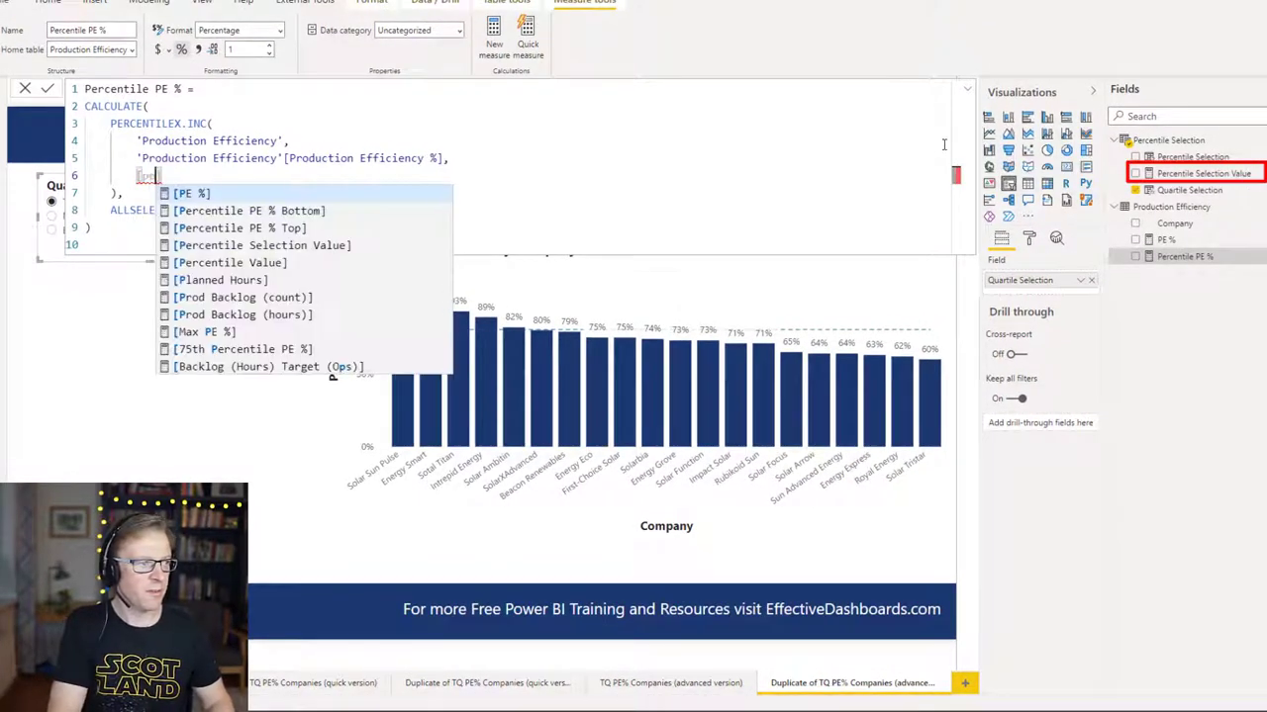
pyautogui.write('rce')
pyautogui.press('Down')
pyautogui.press('Down')
pyautogui.press('Tab')
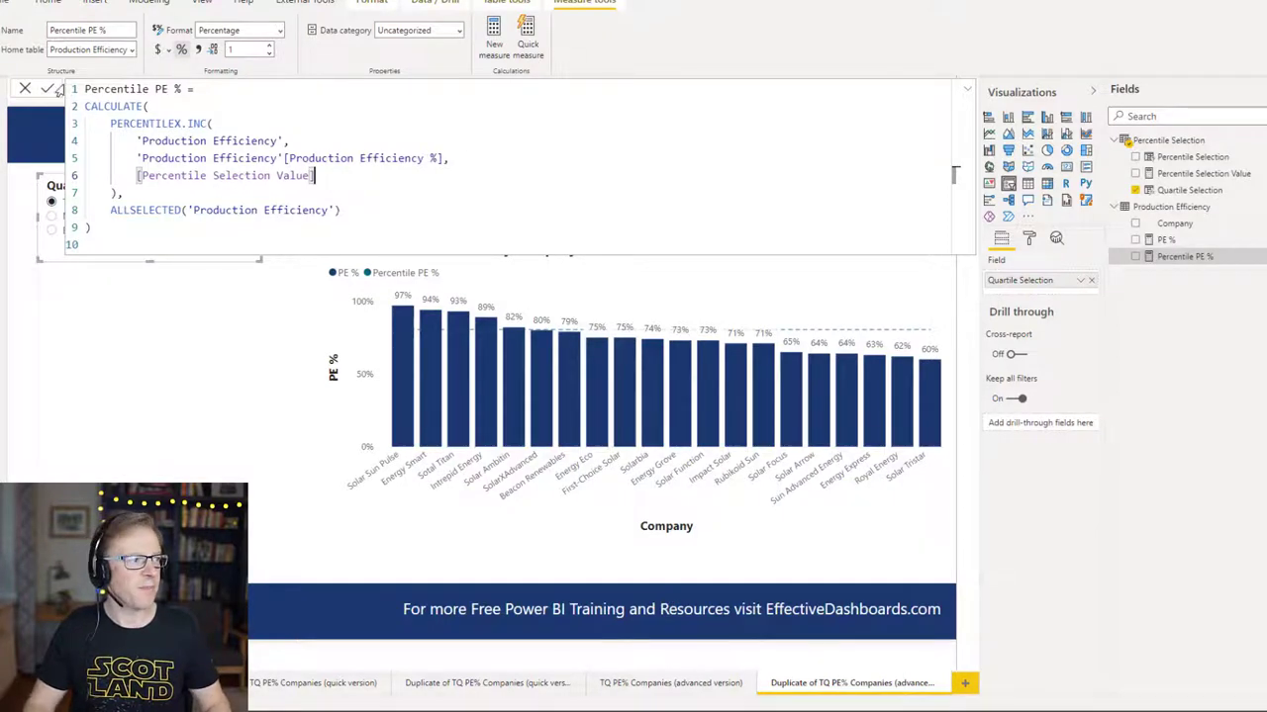
pyautogui.press('Return')
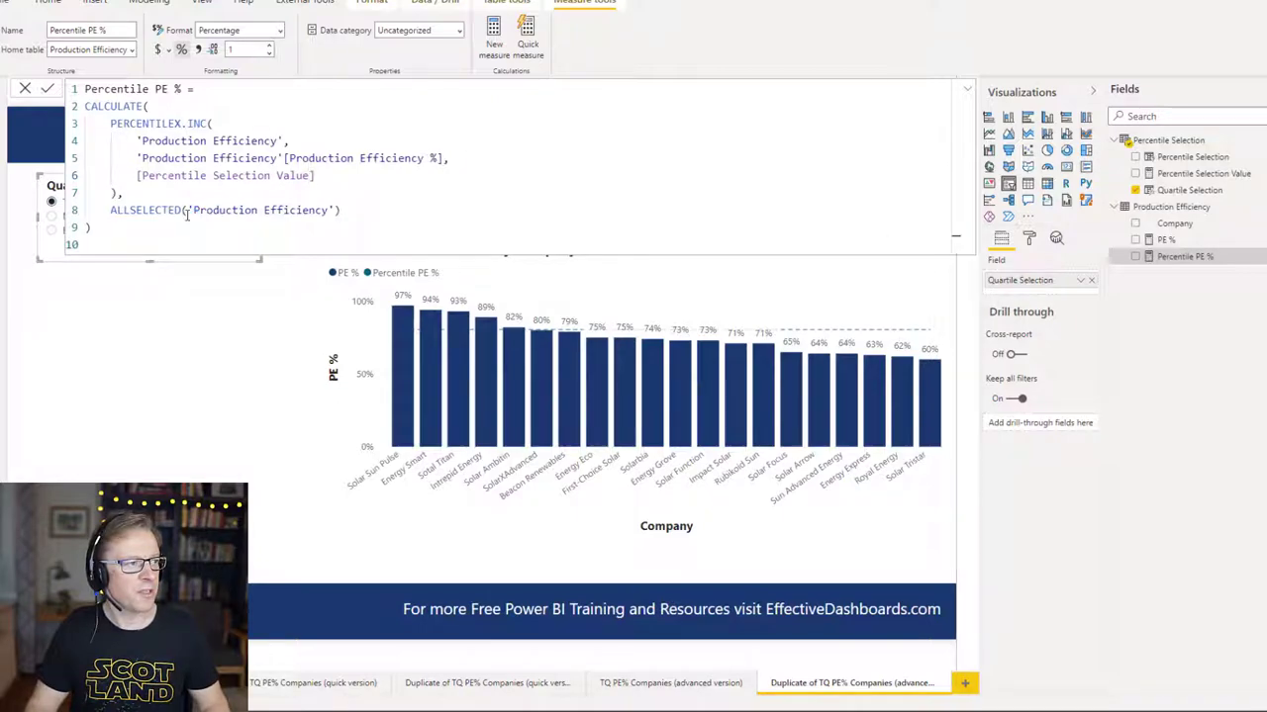
pyautogui.click(968, 90)
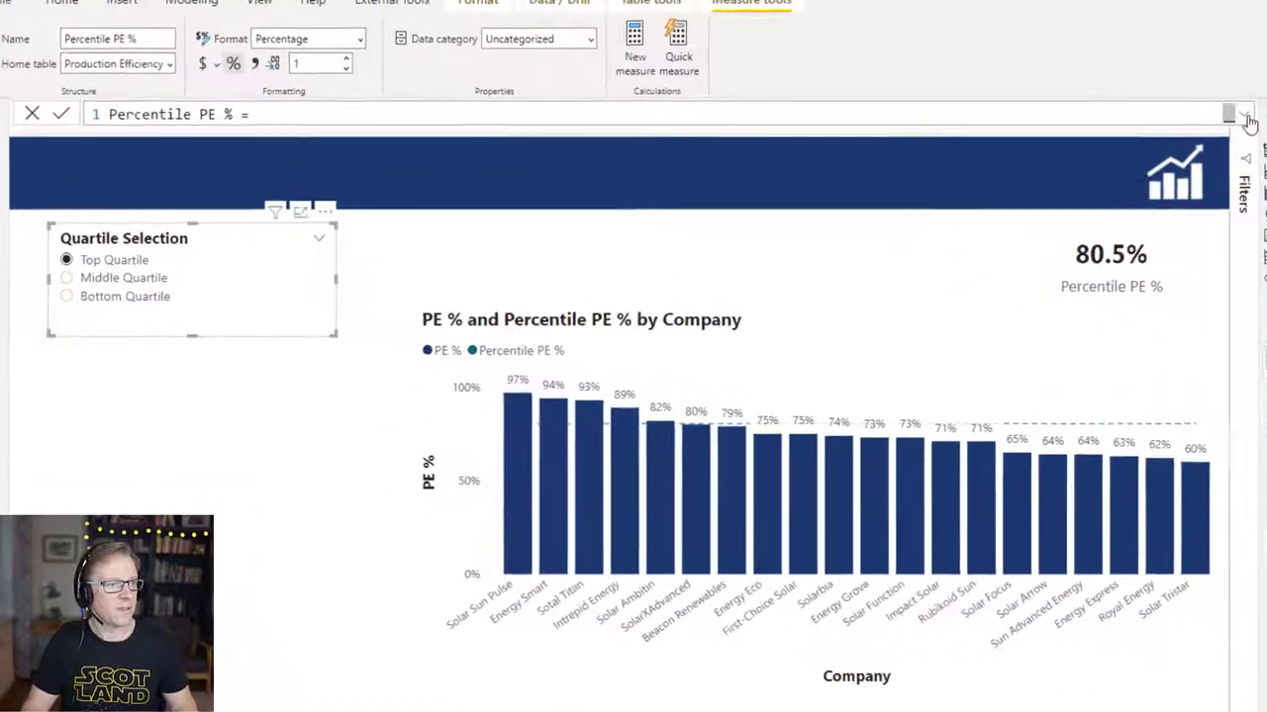
# Check the percentile line and card for Middle Quartile and Bottom Quartile, and reselect Top Quartile.
pyautogui.click(66, 279)
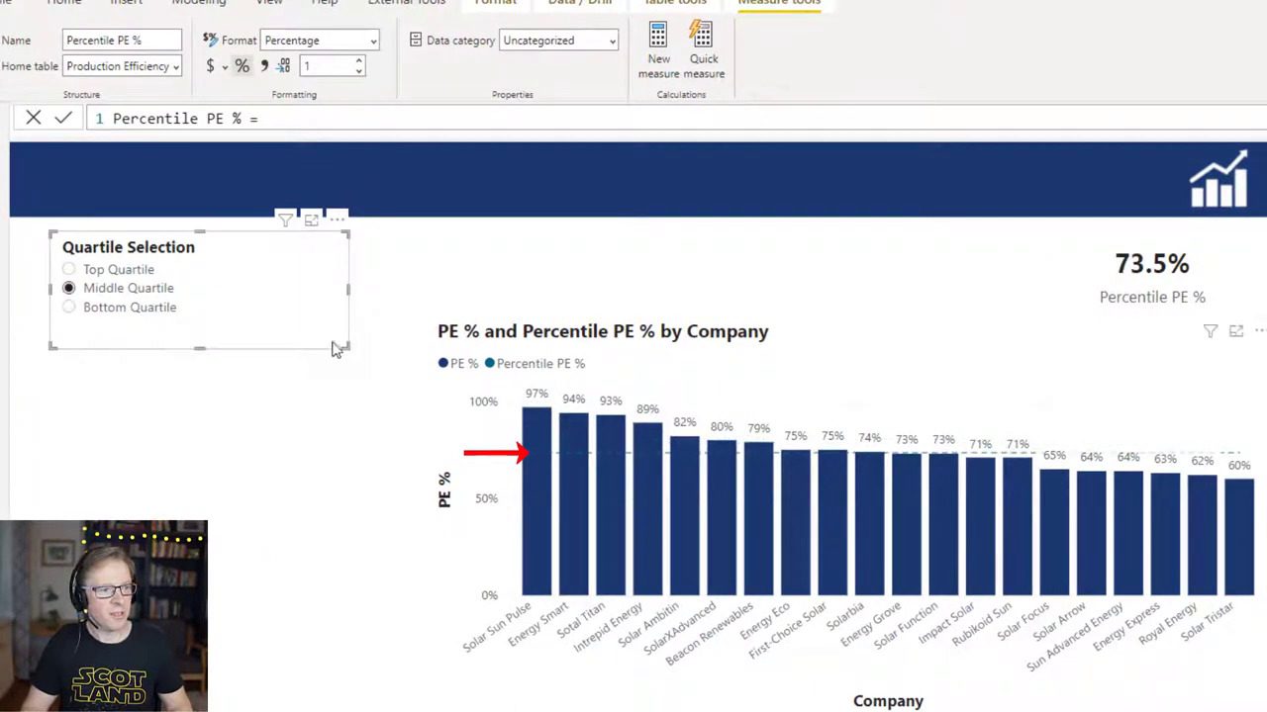
pyautogui.click(71, 310)
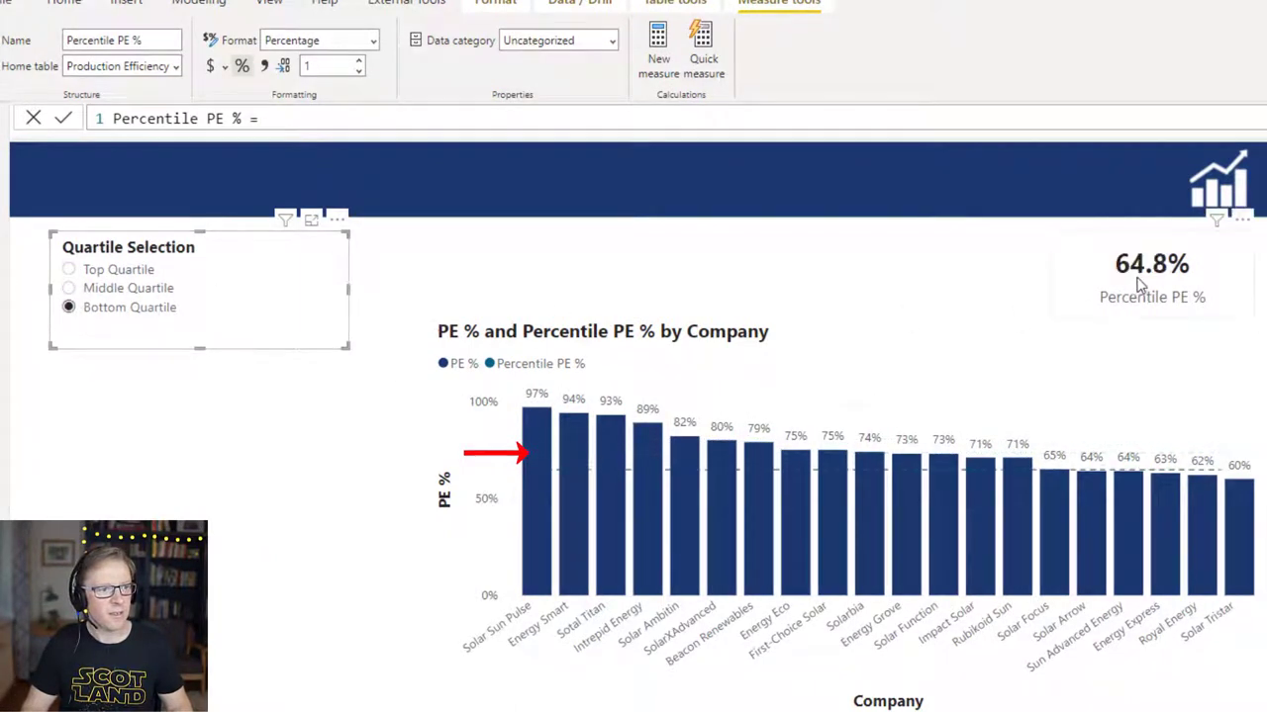
pyautogui.click(70, 270)
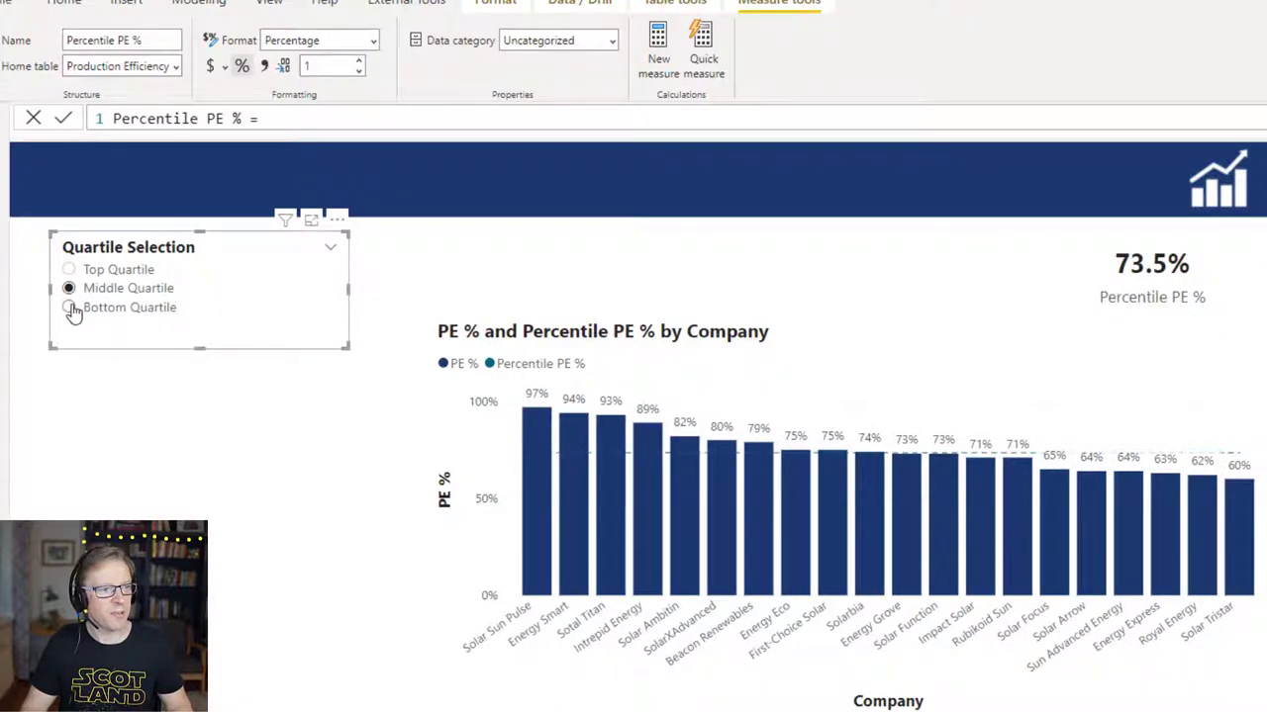
pyautogui.click(70, 307)
pyautogui.click(69, 270)
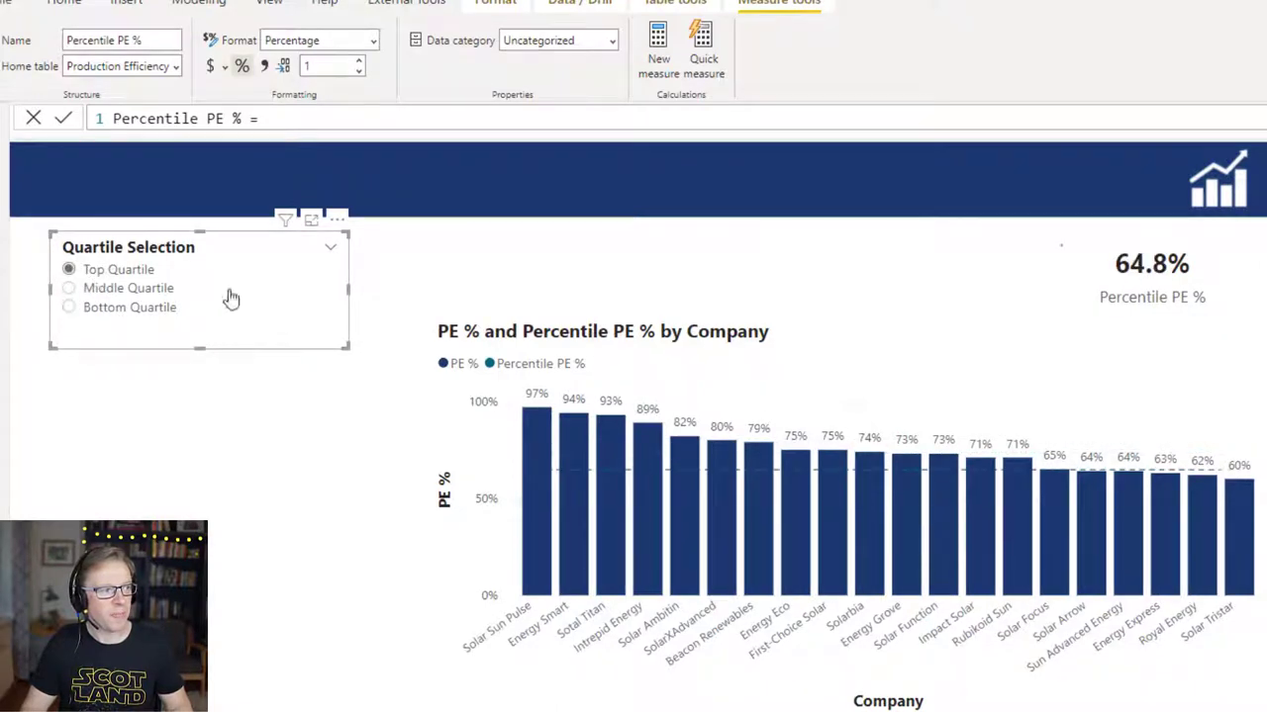
# Extend the PE % and Percentile PE % chart downward to just above the blue footer banner.
pyautogui.click(965, 672)
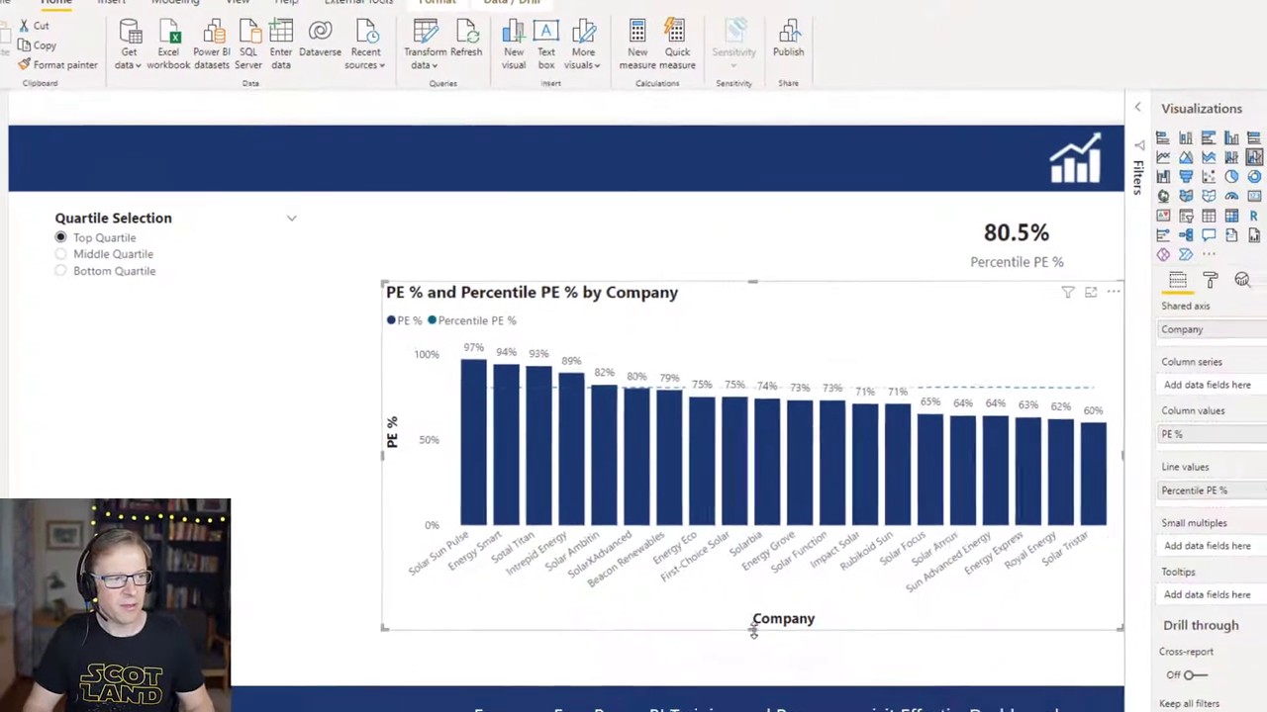
pyautogui.moveTo(753, 630); pyautogui.dragTo(749, 674)
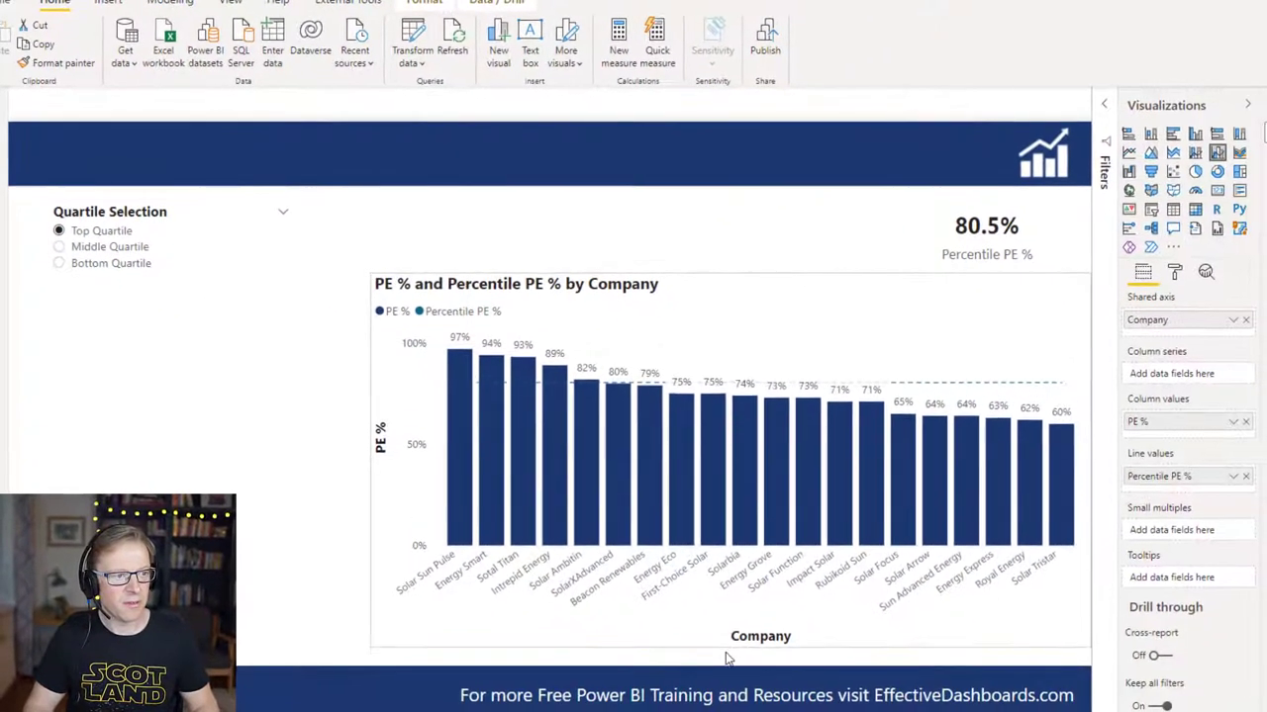
pyautogui.moveTo(969, 397)
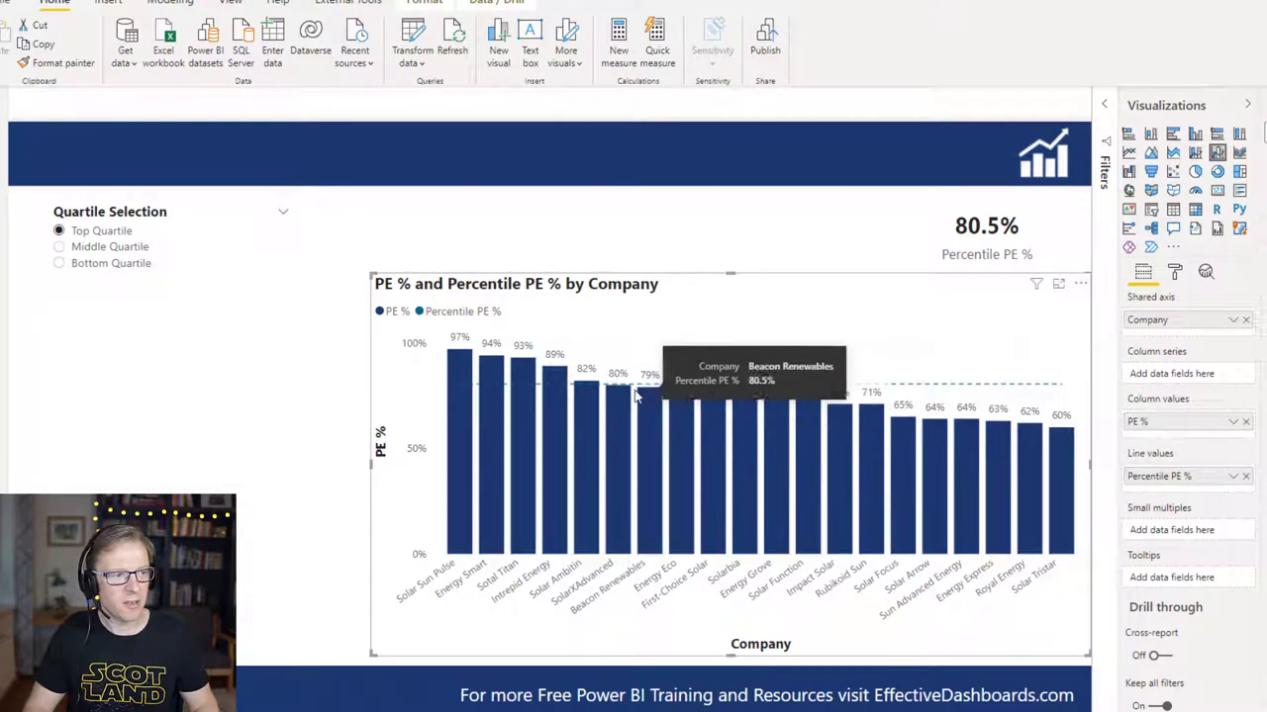
# Turn on Show background for the chart's data labels so they stay legible over the percentile line.
pyautogui.click(1175, 276)
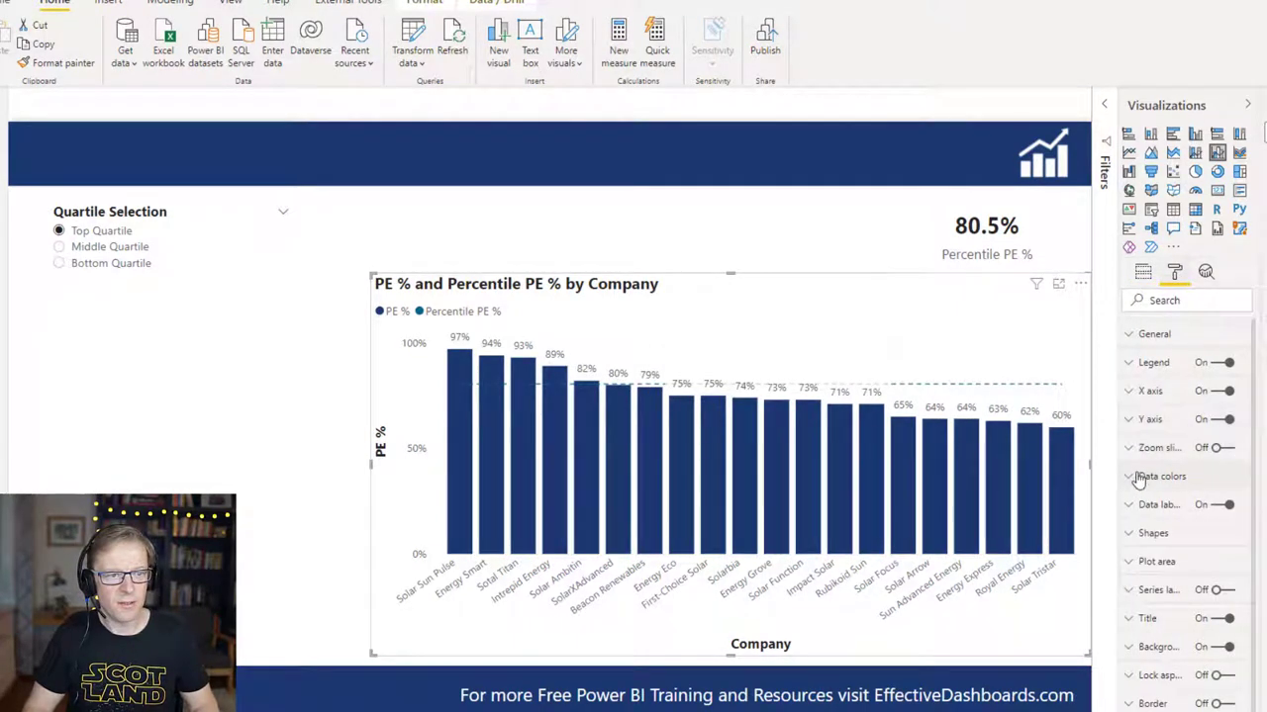
pyautogui.click(1148, 476)
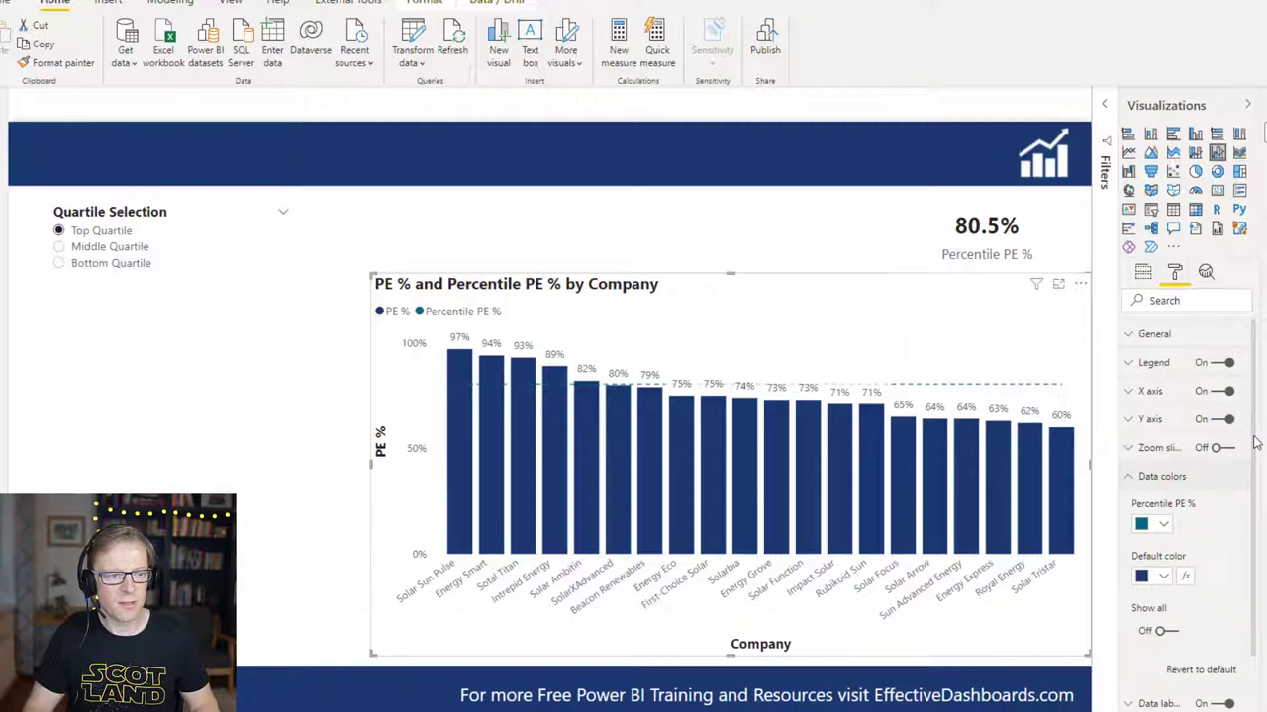
pyautogui.scroll(-2, 1249, 443)
pyautogui.click(1133, 665)
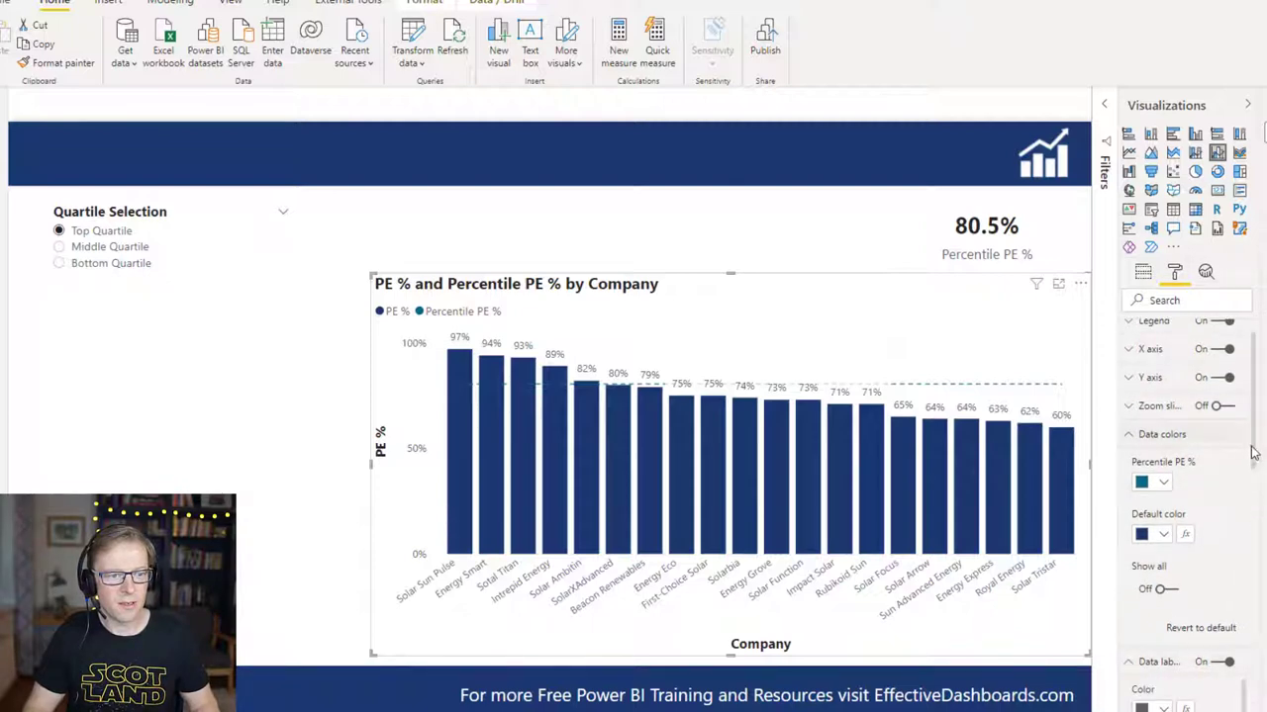
pyautogui.moveTo(1252, 450); pyautogui.dragTo(1257, 638)
pyautogui.click(1174, 560)
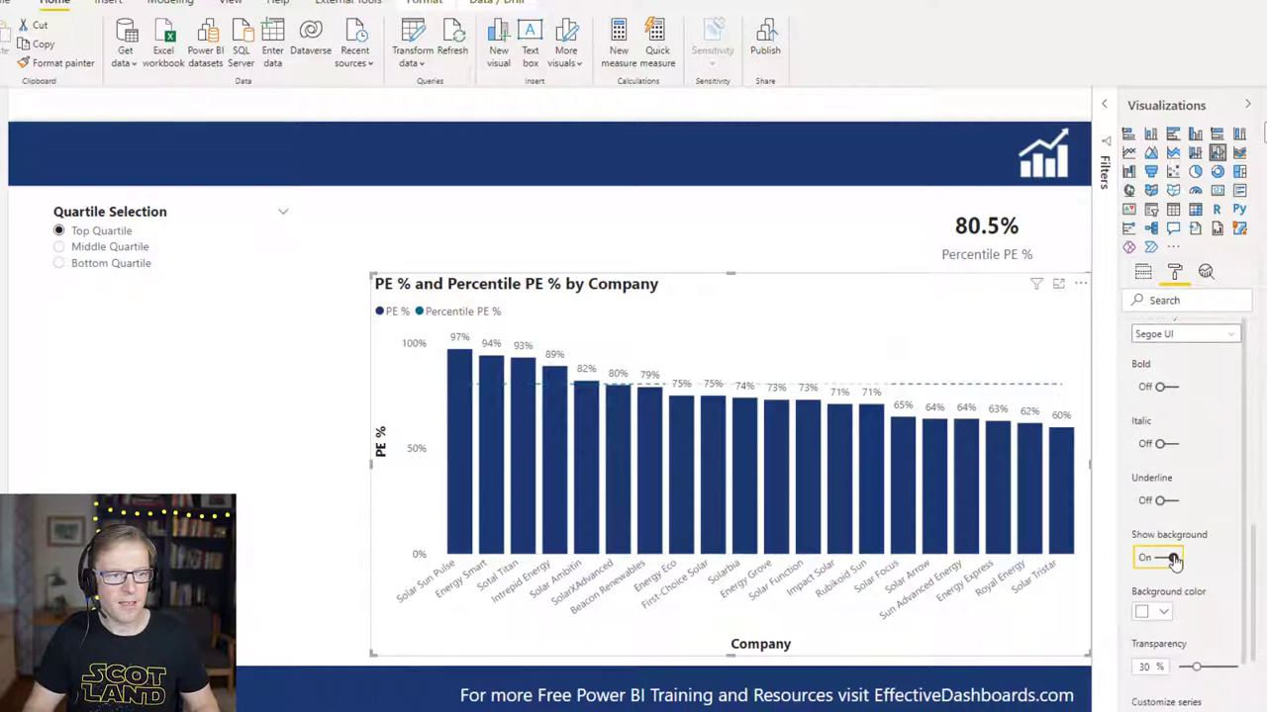
# Review the labels against the percentile line by switching the slicer to Middle, Bottom and back to Top Quartile.
pyautogui.click(78, 248)
pyautogui.click(92, 264)
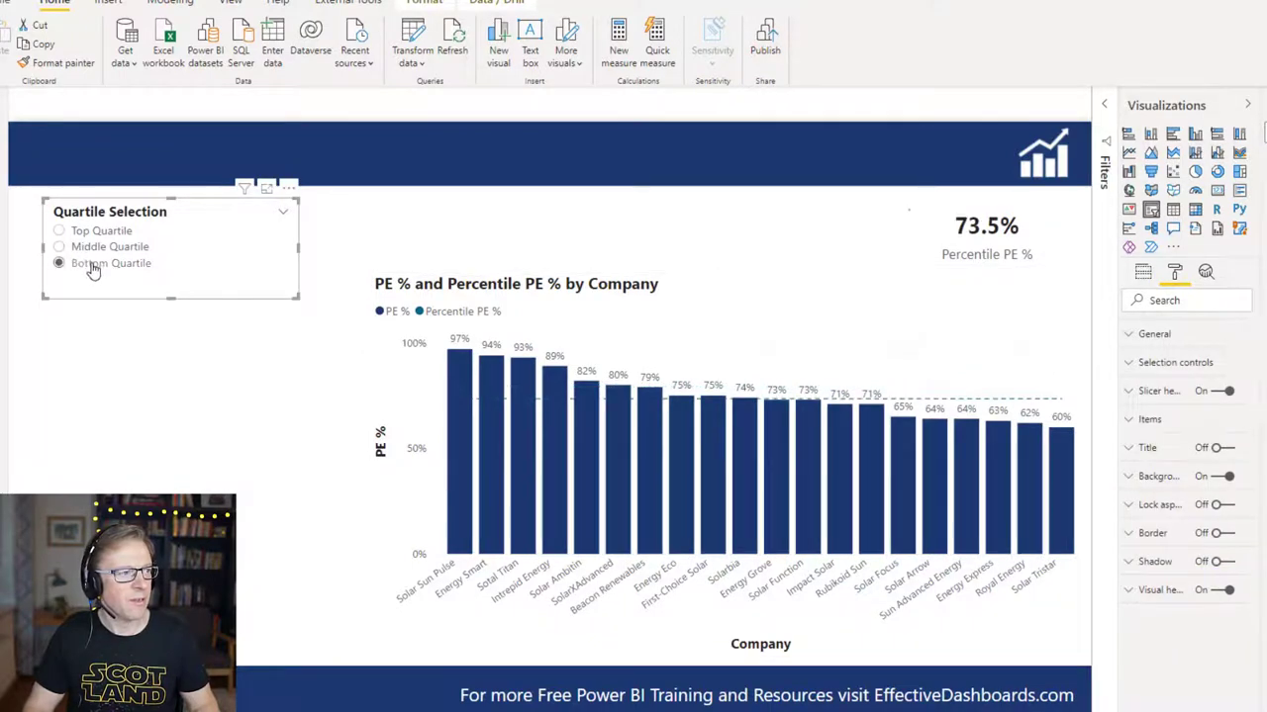
pyautogui.click(89, 232)
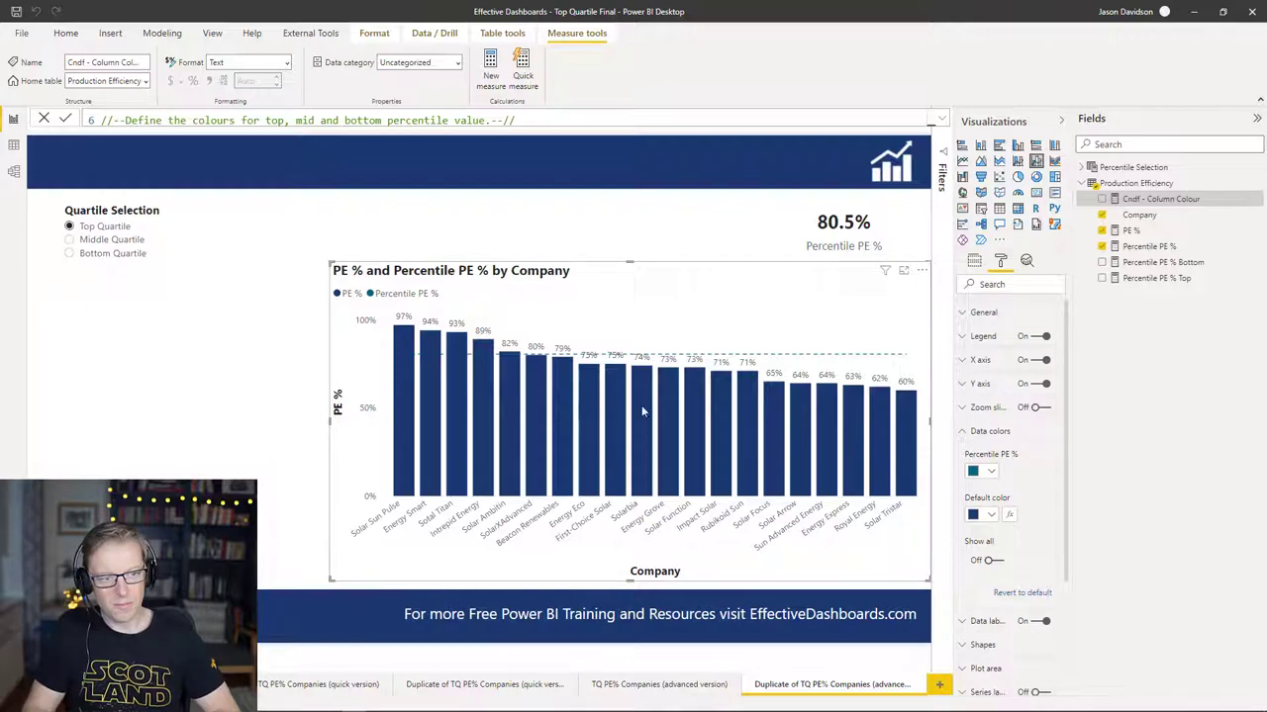
pyautogui.click(1008, 517)
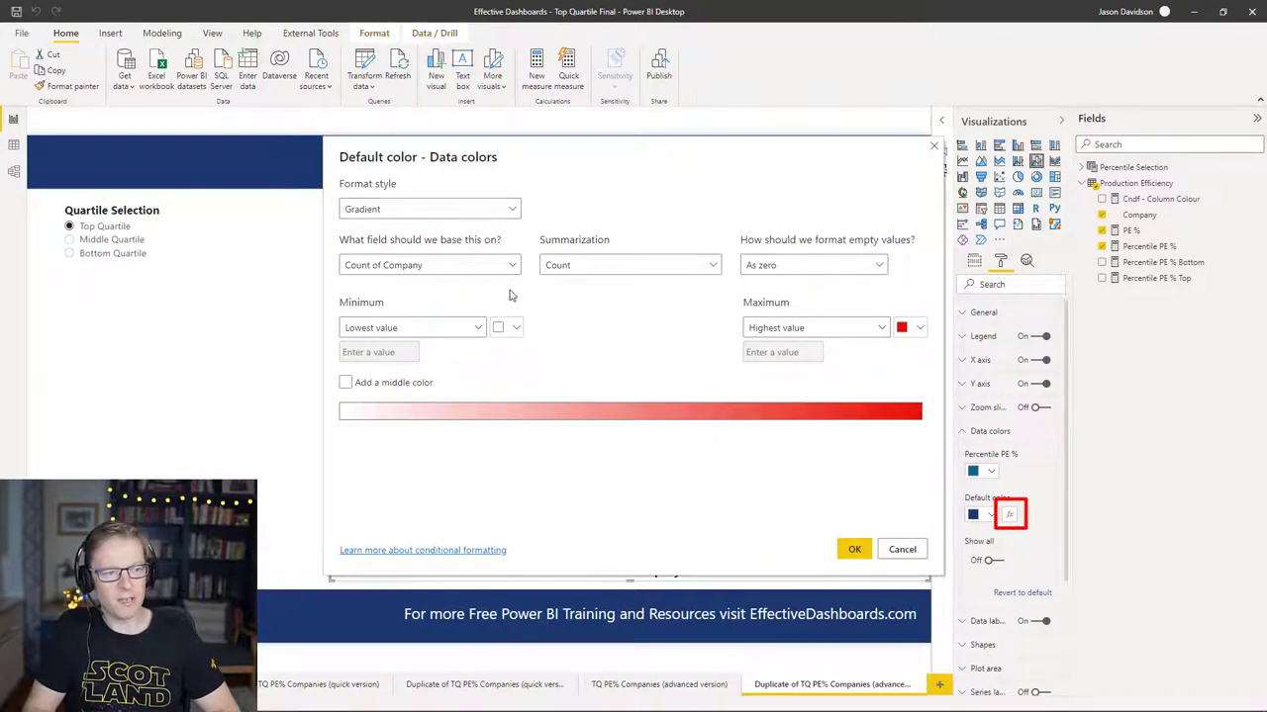
pyautogui.click(504, 210)
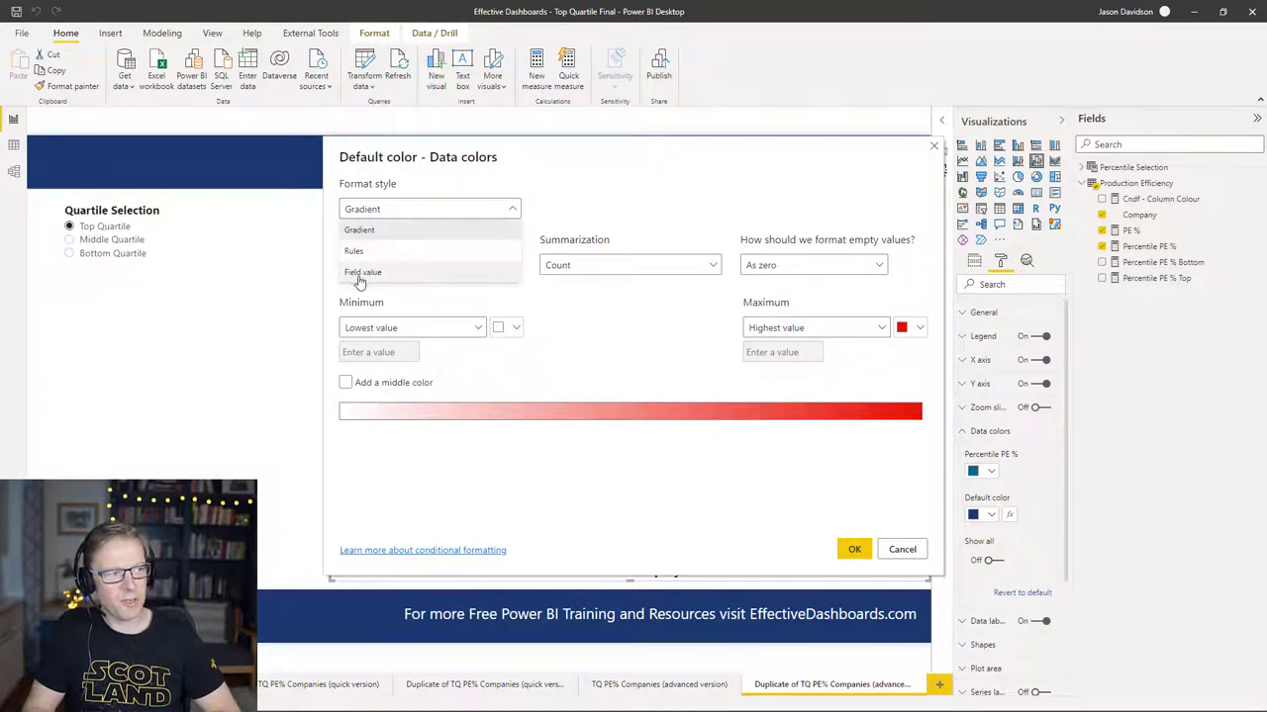
pyautogui.click(357, 274)
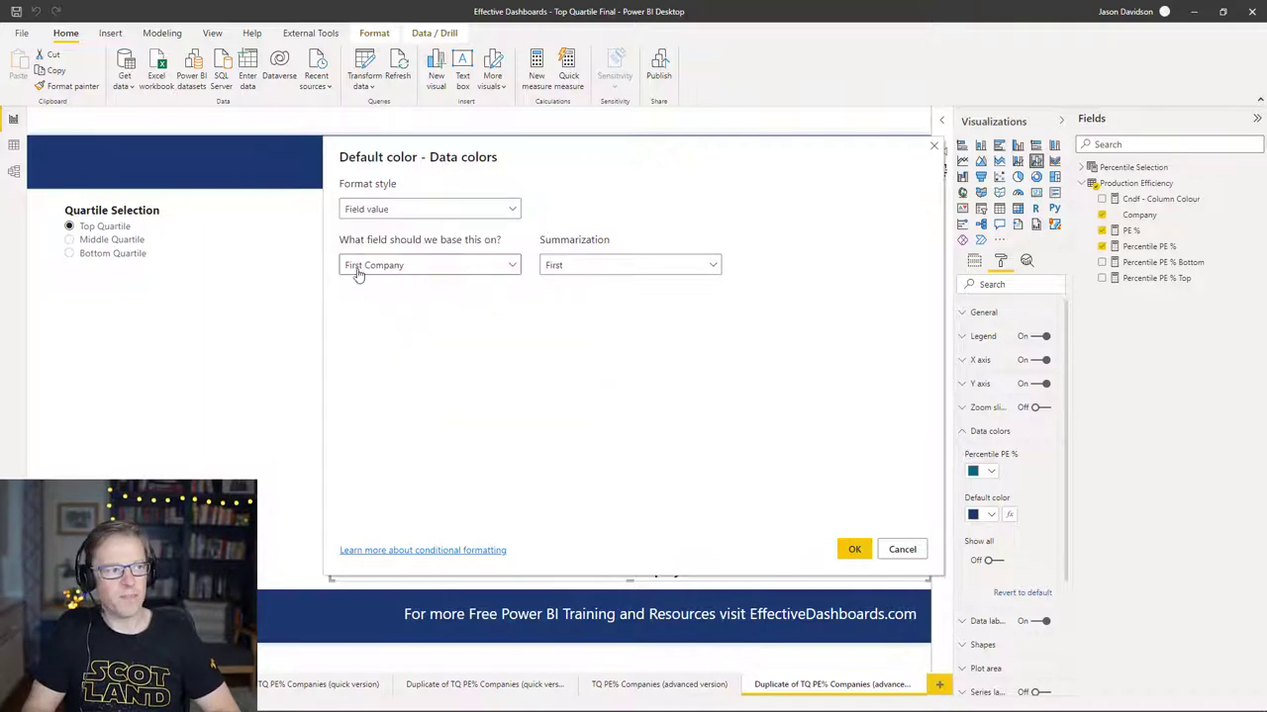
pyautogui.click(384, 267)
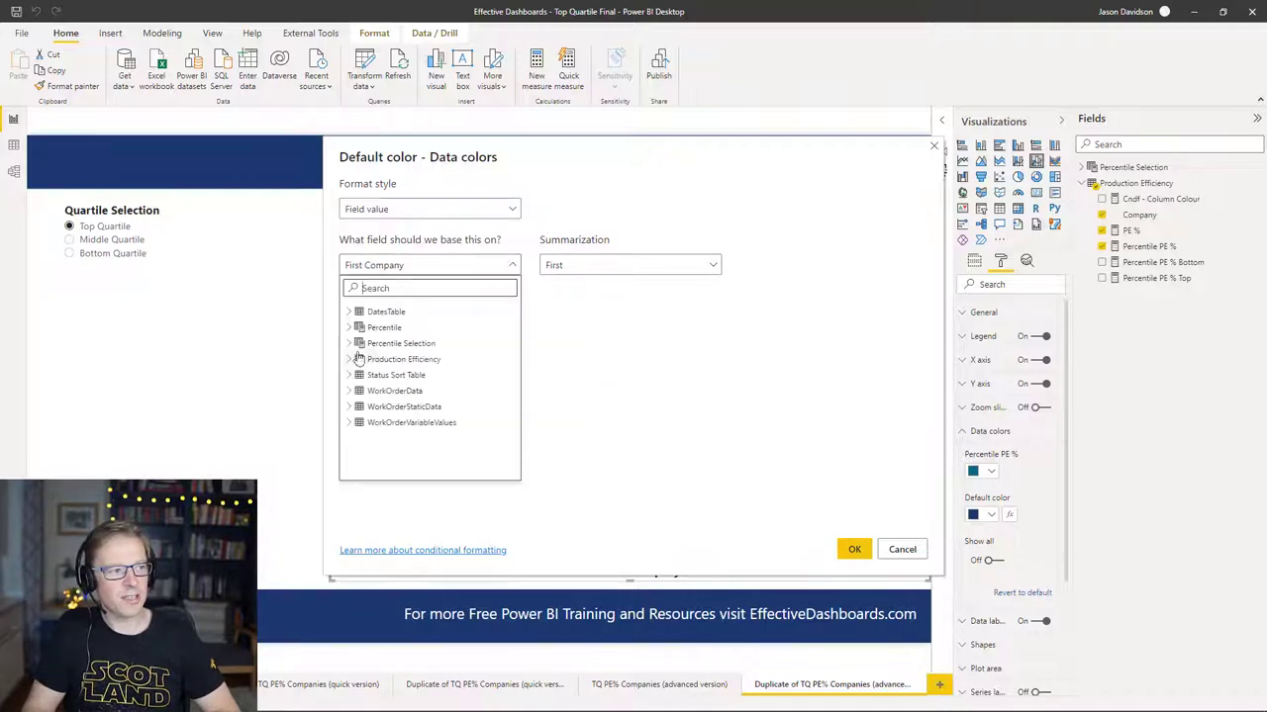
pyautogui.click(551, 208)
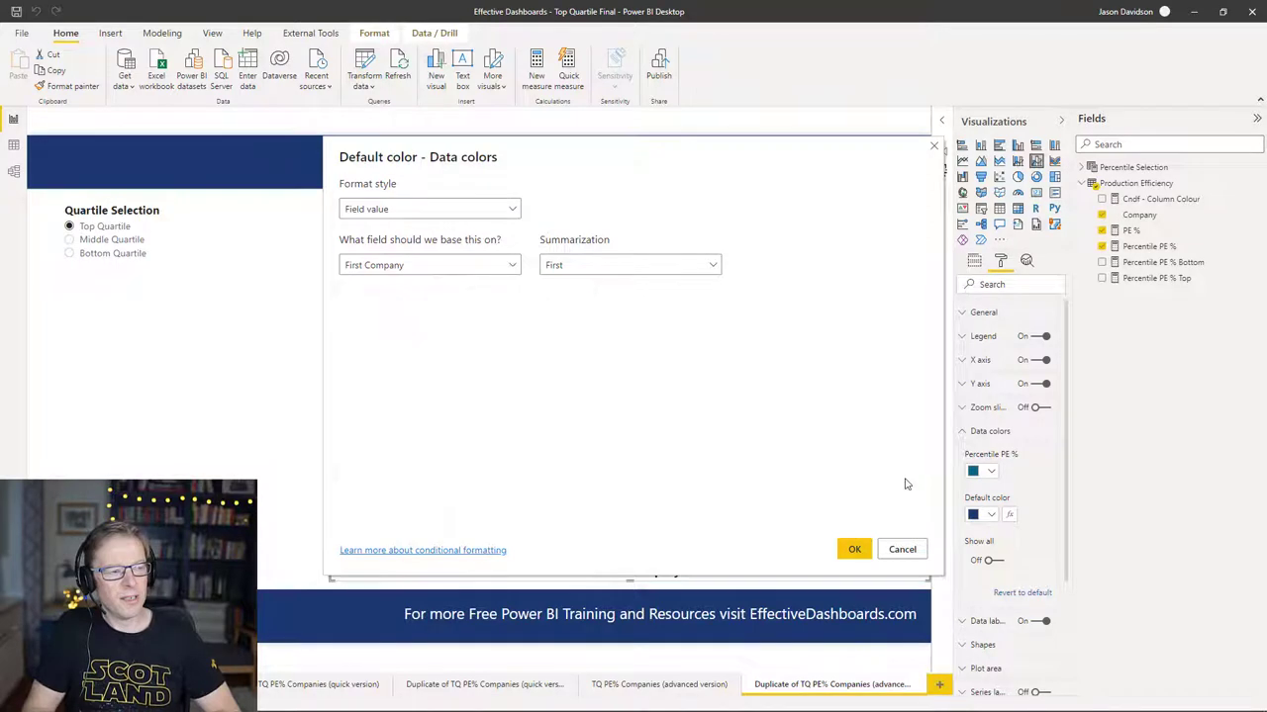
pyautogui.click(902, 549)
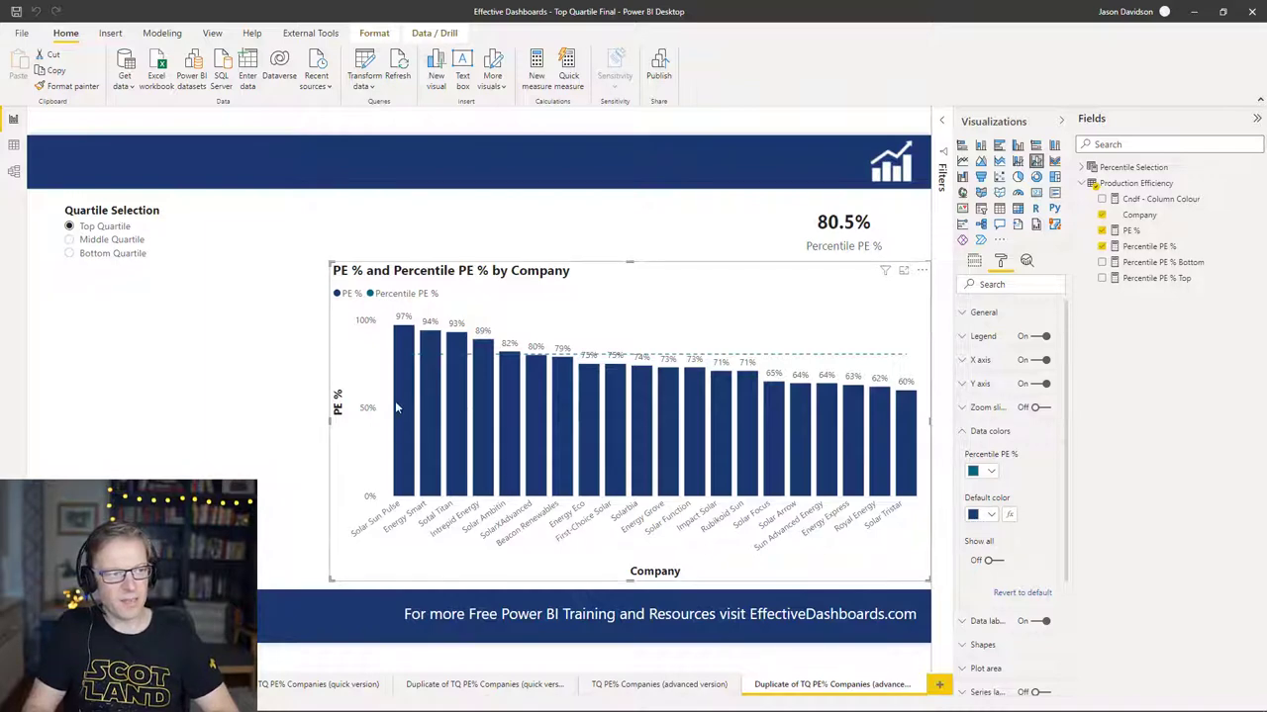
# Examine the full DAX formula of the Cndf - Column Colour measure, including the BottomPercentileColour reference in its Result variable.
pyautogui.moveTo(396, 406)
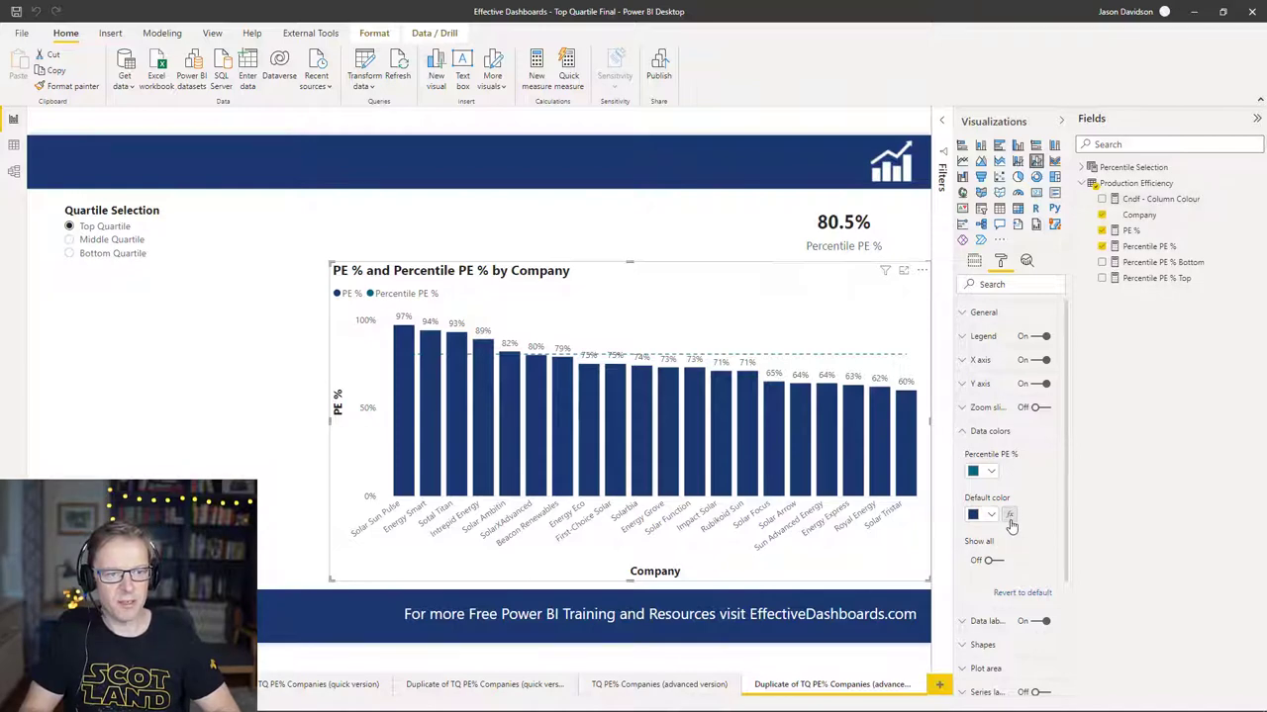
pyautogui.click(1160, 202)
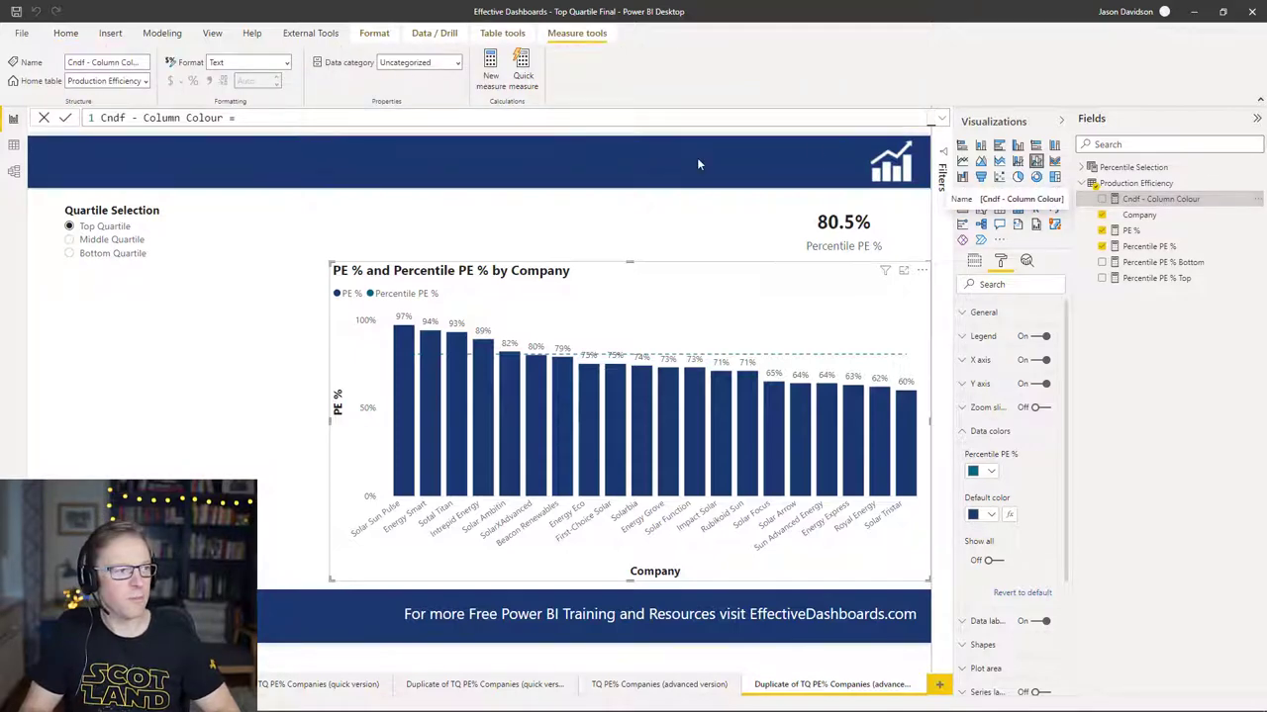
pyautogui.click(942, 118)
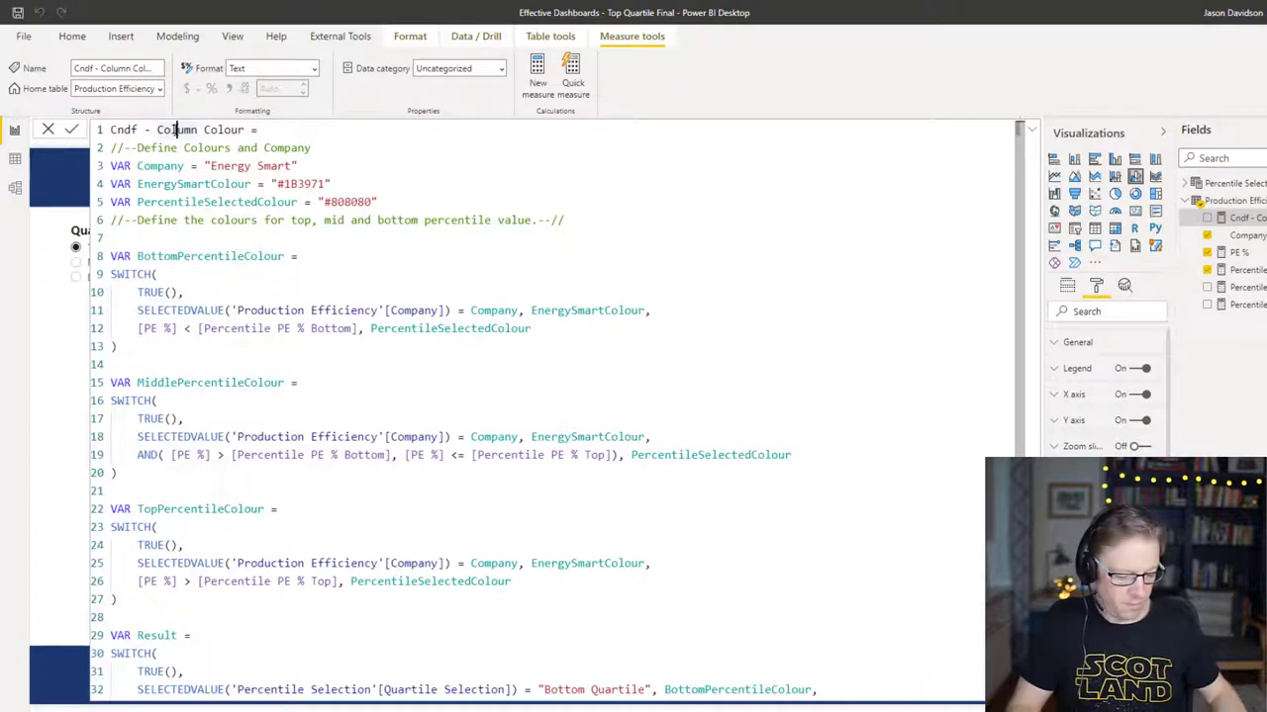
pyautogui.scroll(-1, 171, 129)
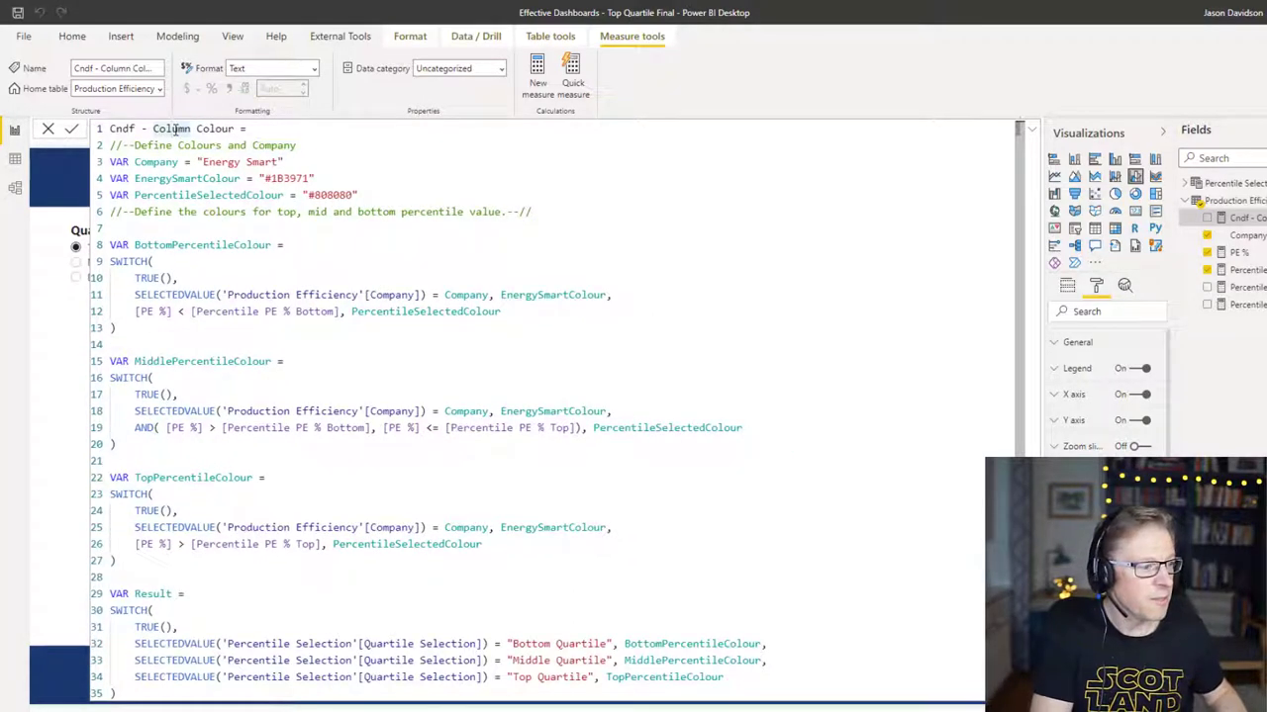
pyautogui.scroll(-1, 170, 128)
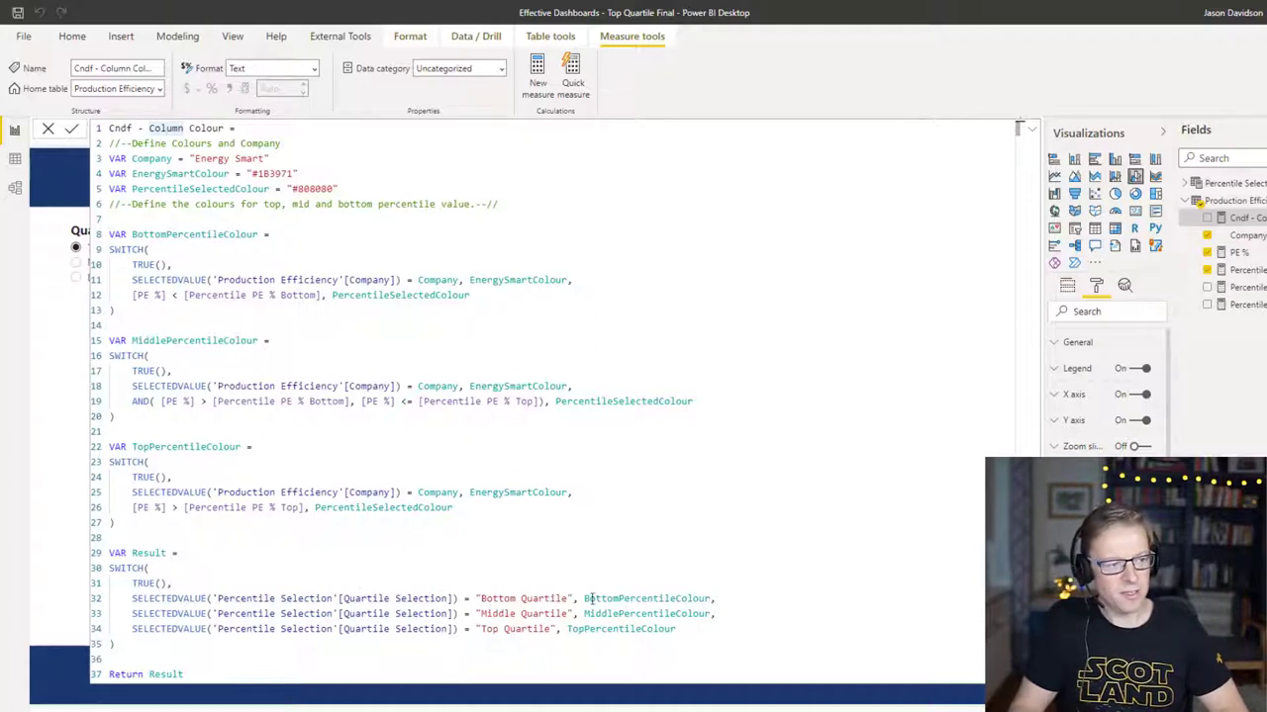
pyautogui.moveTo(583, 599); pyautogui.dragTo(712, 598)
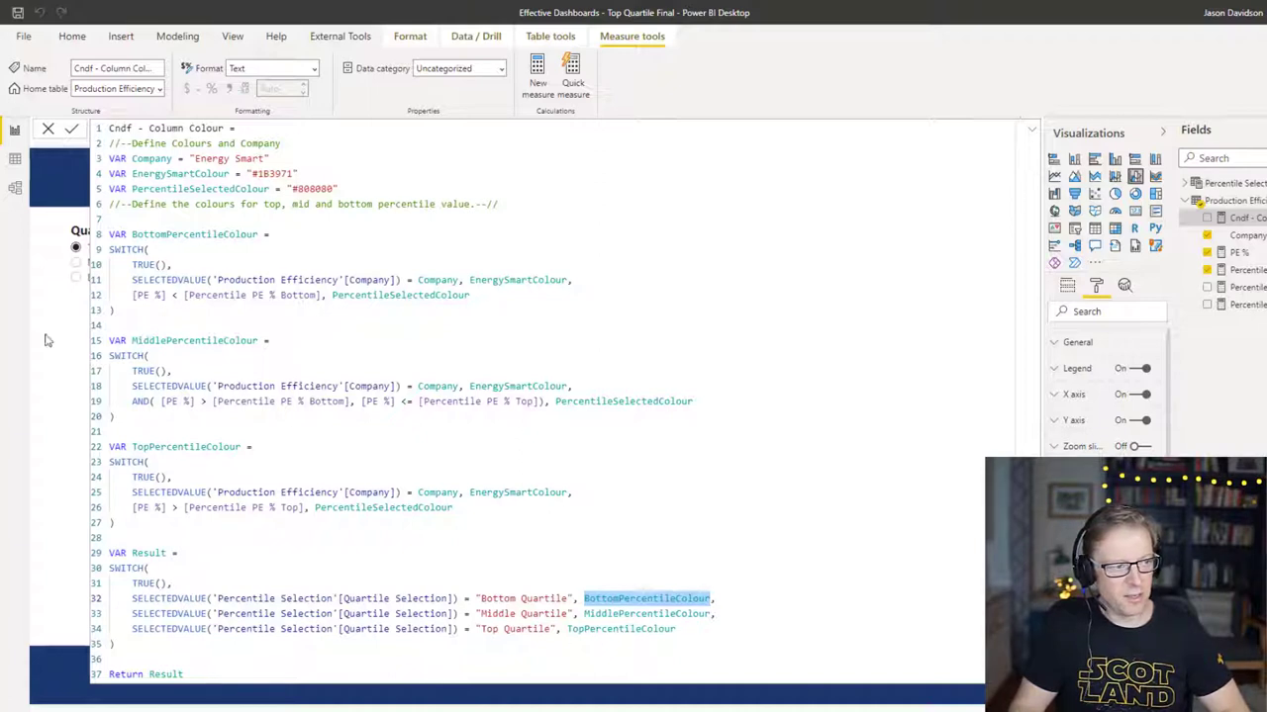
pyautogui.click(76, 252)
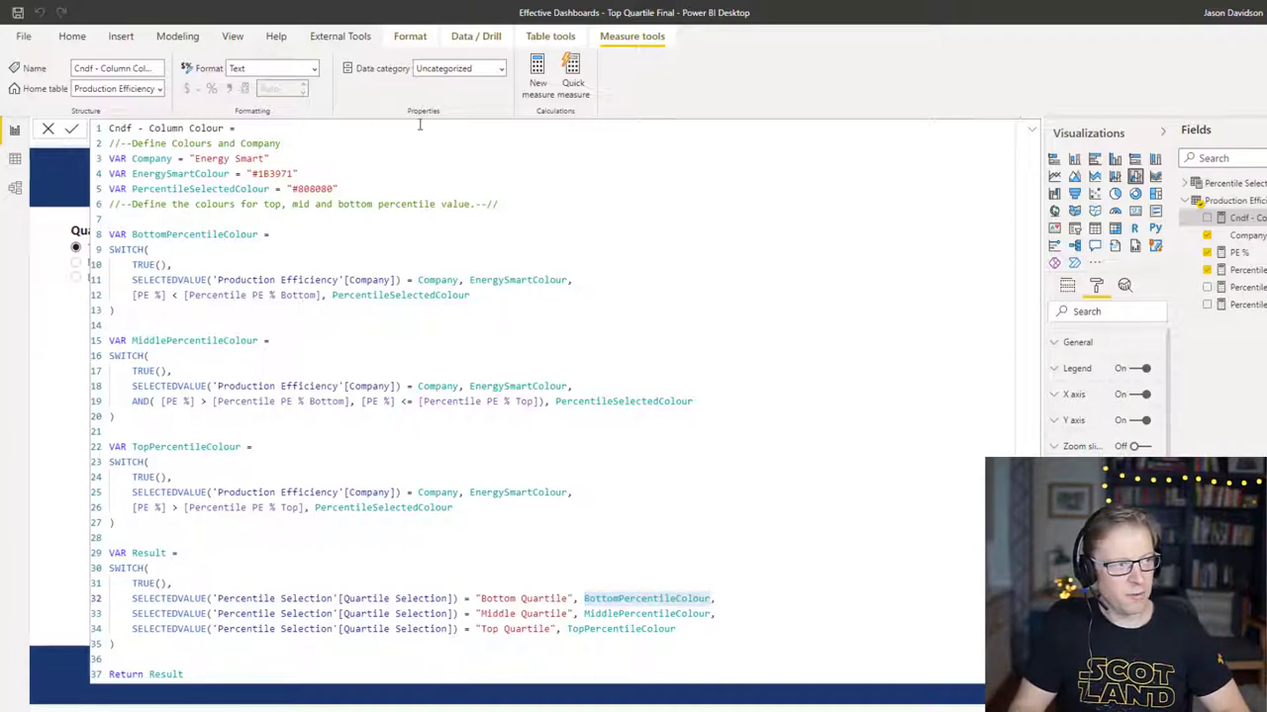
pyautogui.click(1033, 130)
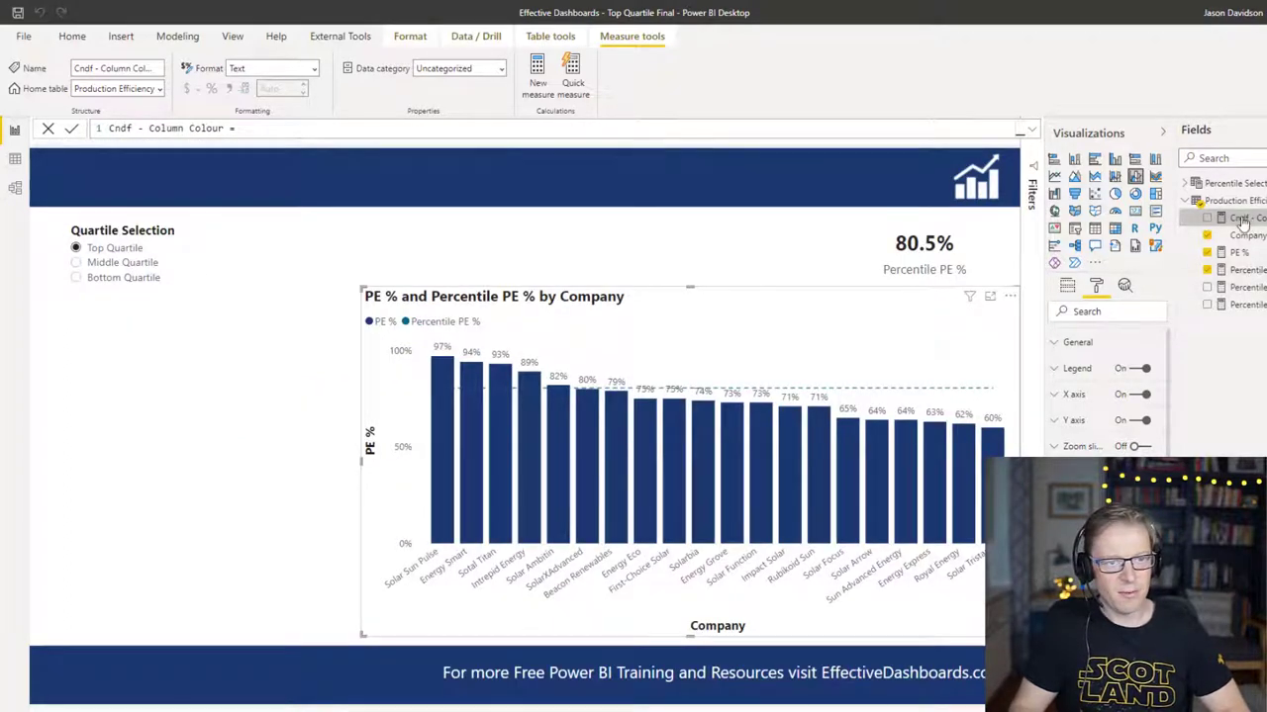
pyautogui.click(1031, 131)
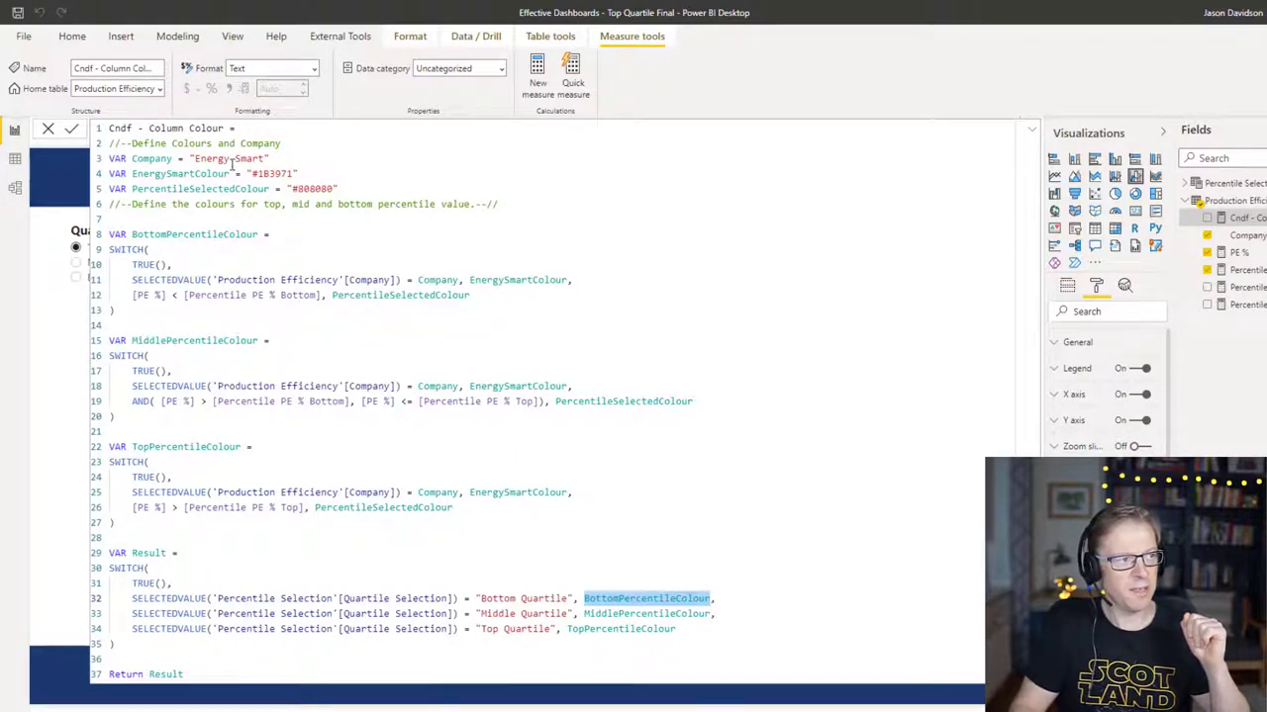
pyautogui.click(1030, 131)
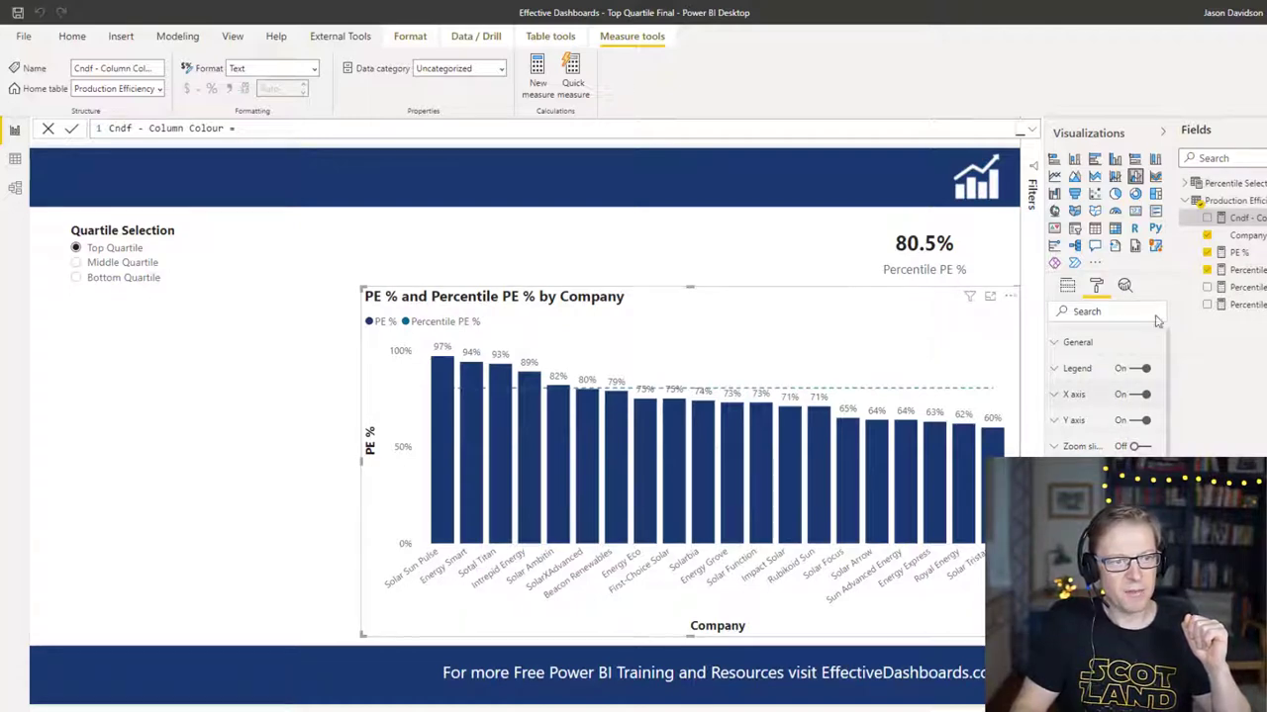
pyautogui.click(1033, 129)
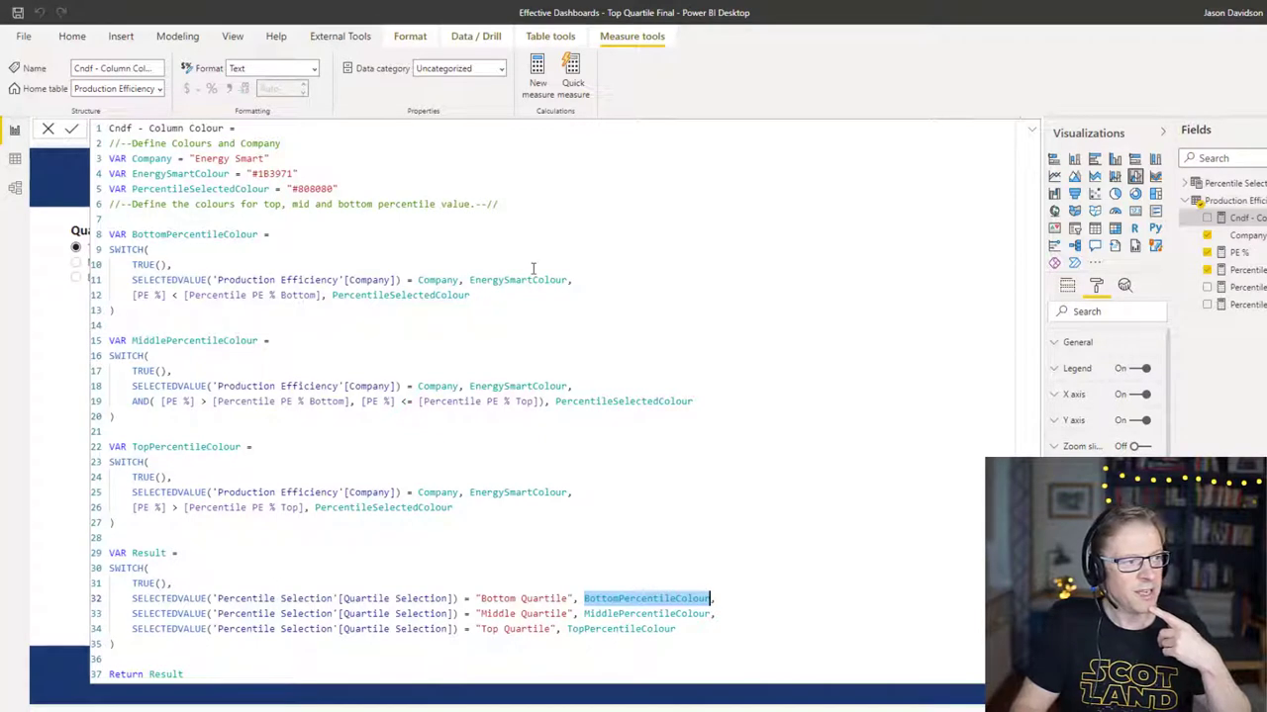
# Review the Percentile PE % Bottom formula and replace the Percentile PE % field in the card with Percentile PE % Bottom.
pyautogui.click(1217, 275)
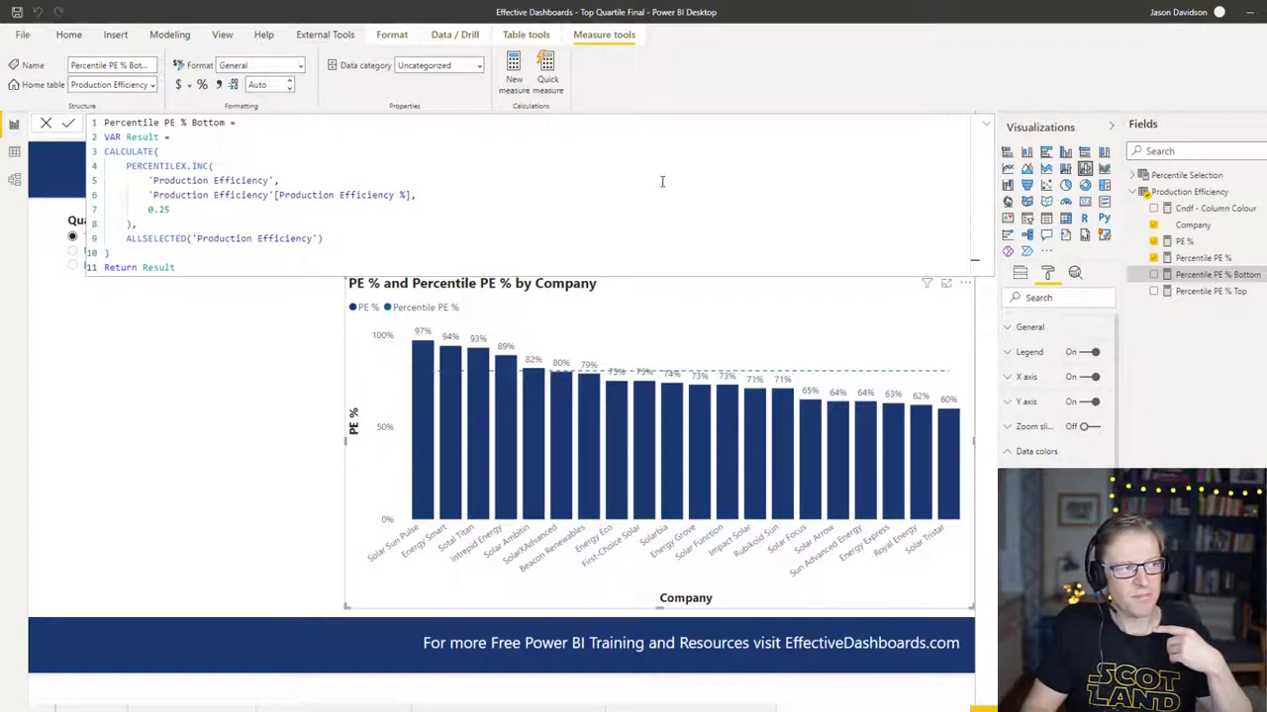
pyautogui.click(986, 125)
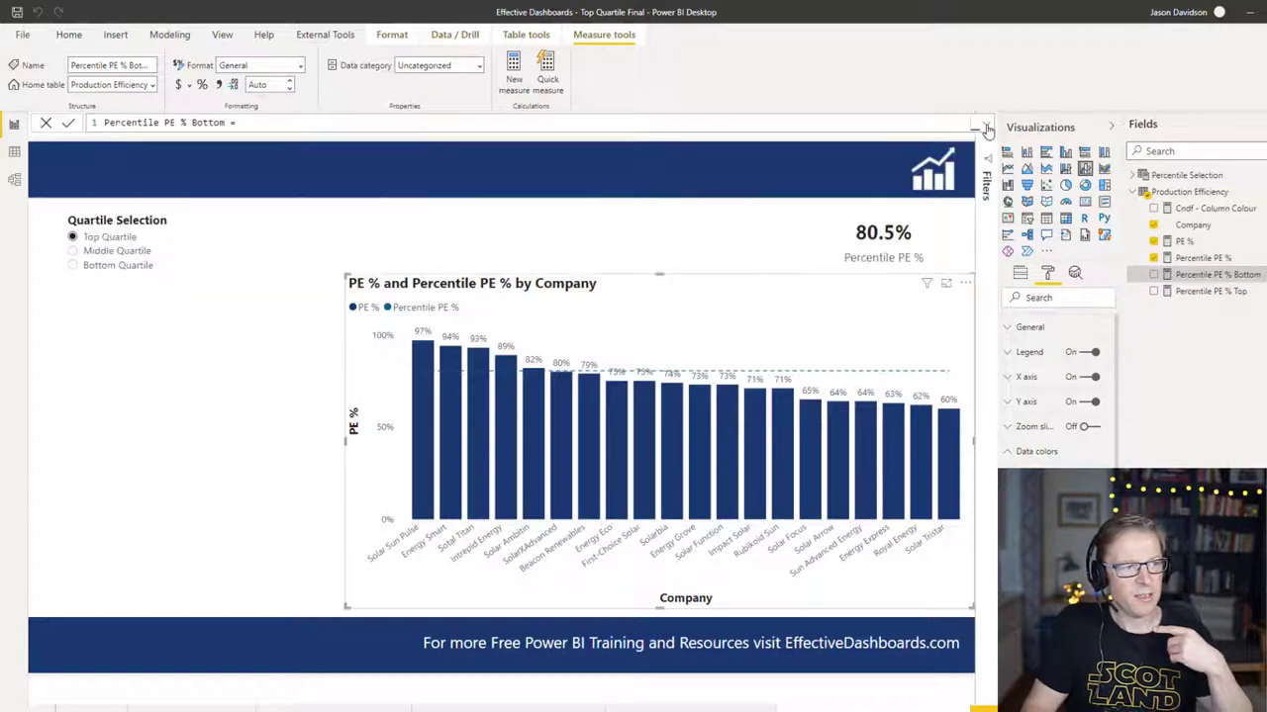
pyautogui.click(883, 238)
pyautogui.moveTo(1237, 286); pyautogui.dragTo(952, 241)
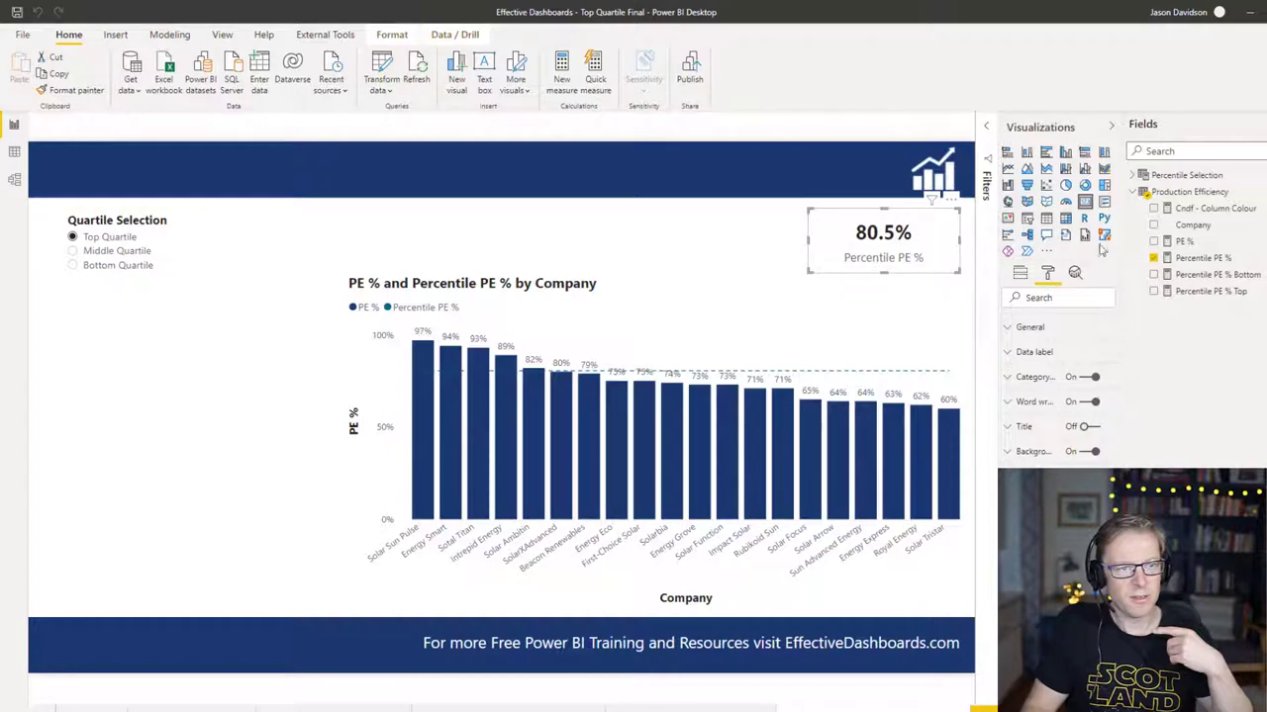
pyautogui.moveTo(1217, 274); pyautogui.dragTo(958, 241)
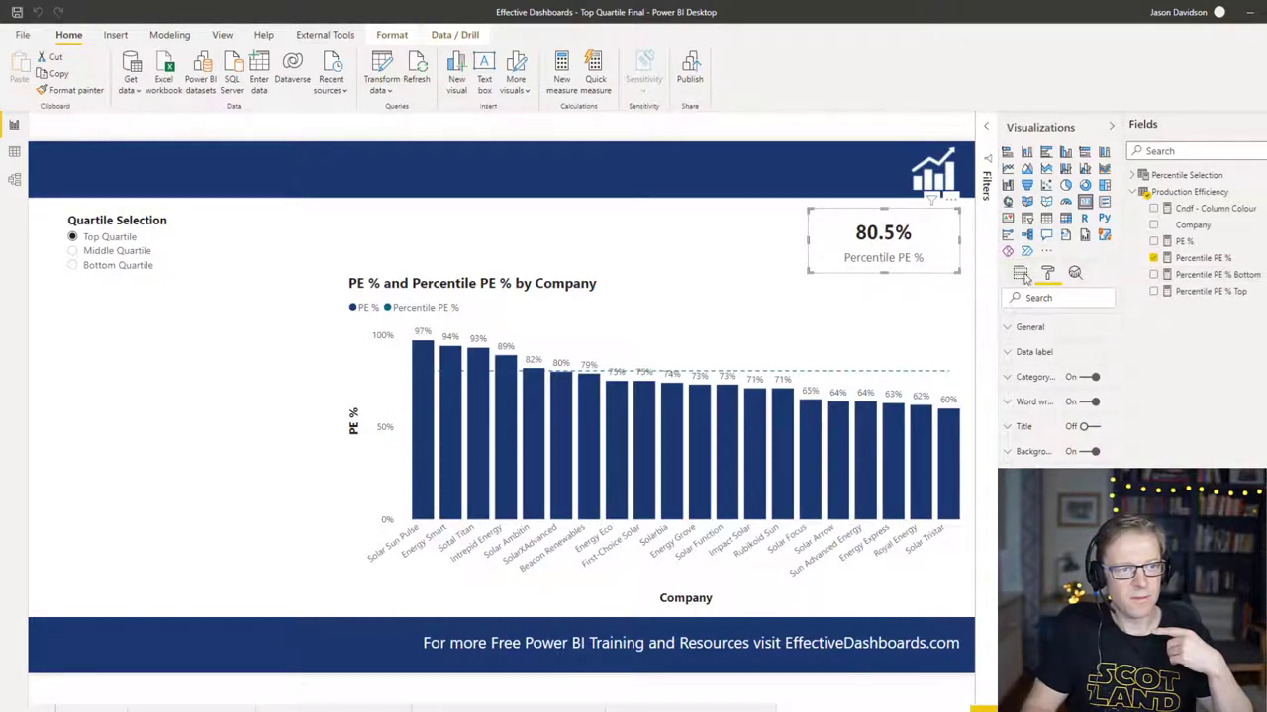
pyautogui.moveTo(1218, 274); pyautogui.dragTo(1053, 316)
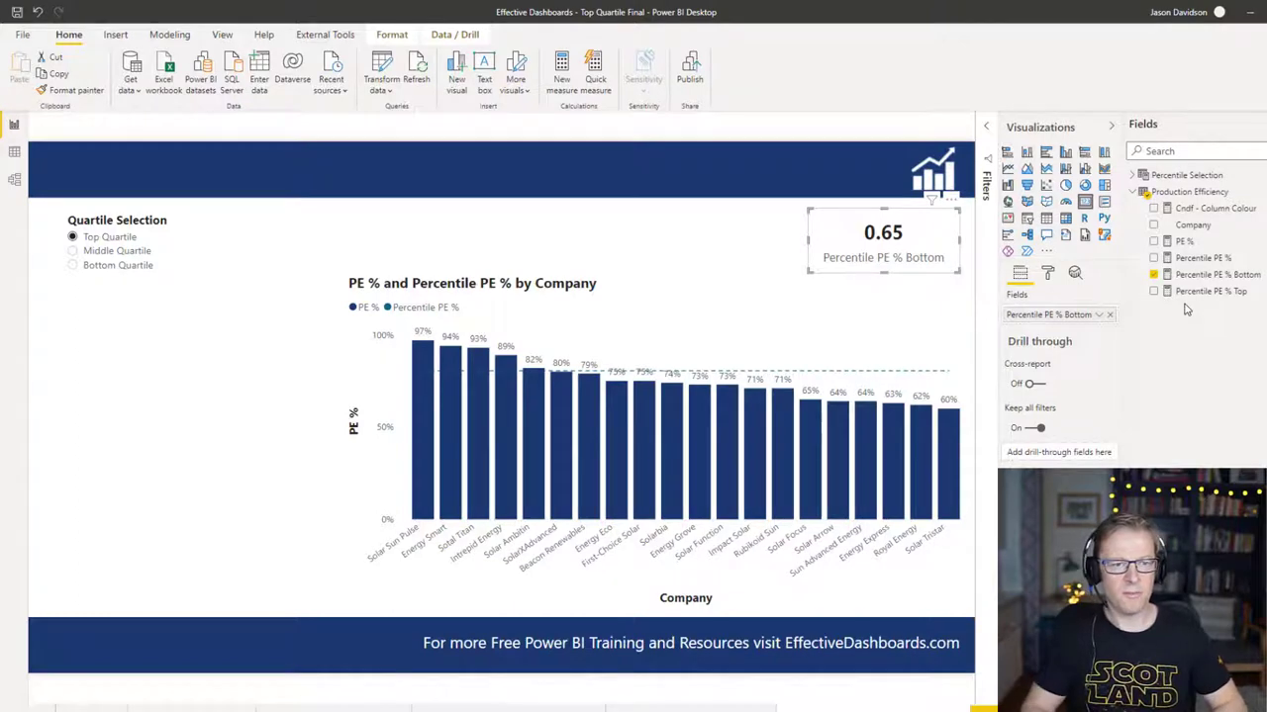
# Examine the "#808080" colour value and the MiddlePercentileColour variable in the Cndf - Column Colour measure.
pyautogui.click(1208, 209)
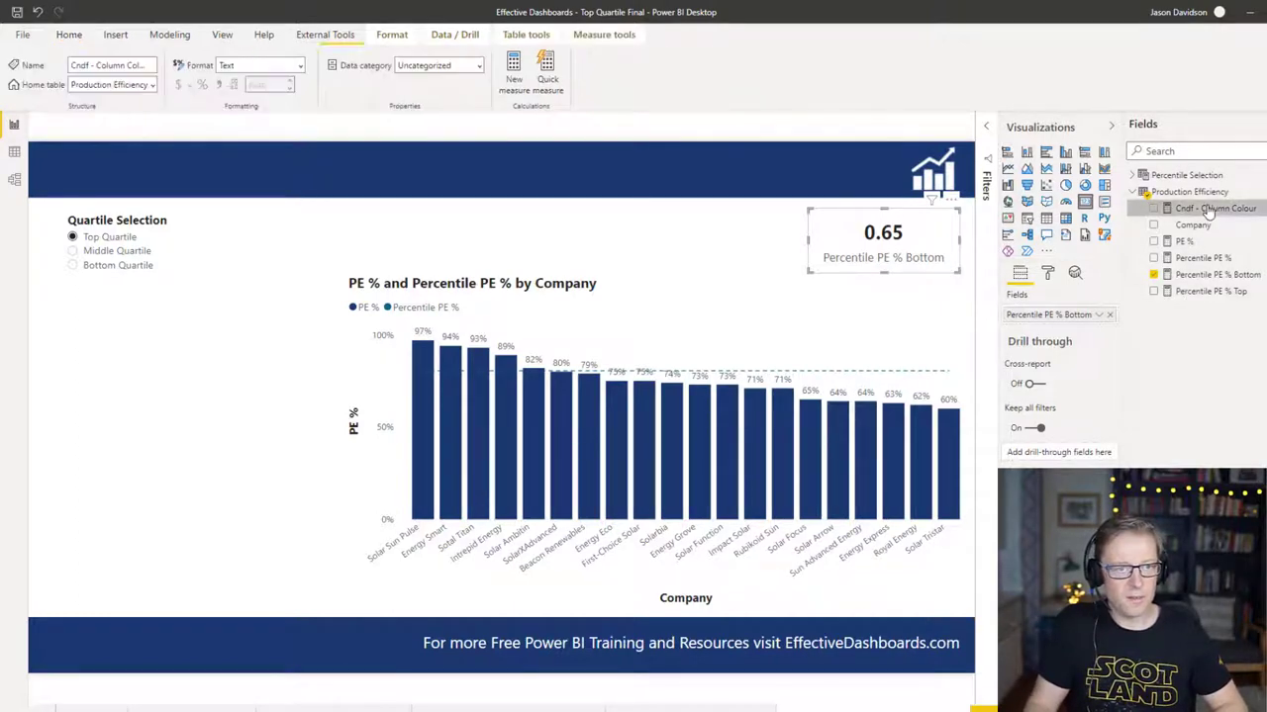
pyautogui.click(986, 125)
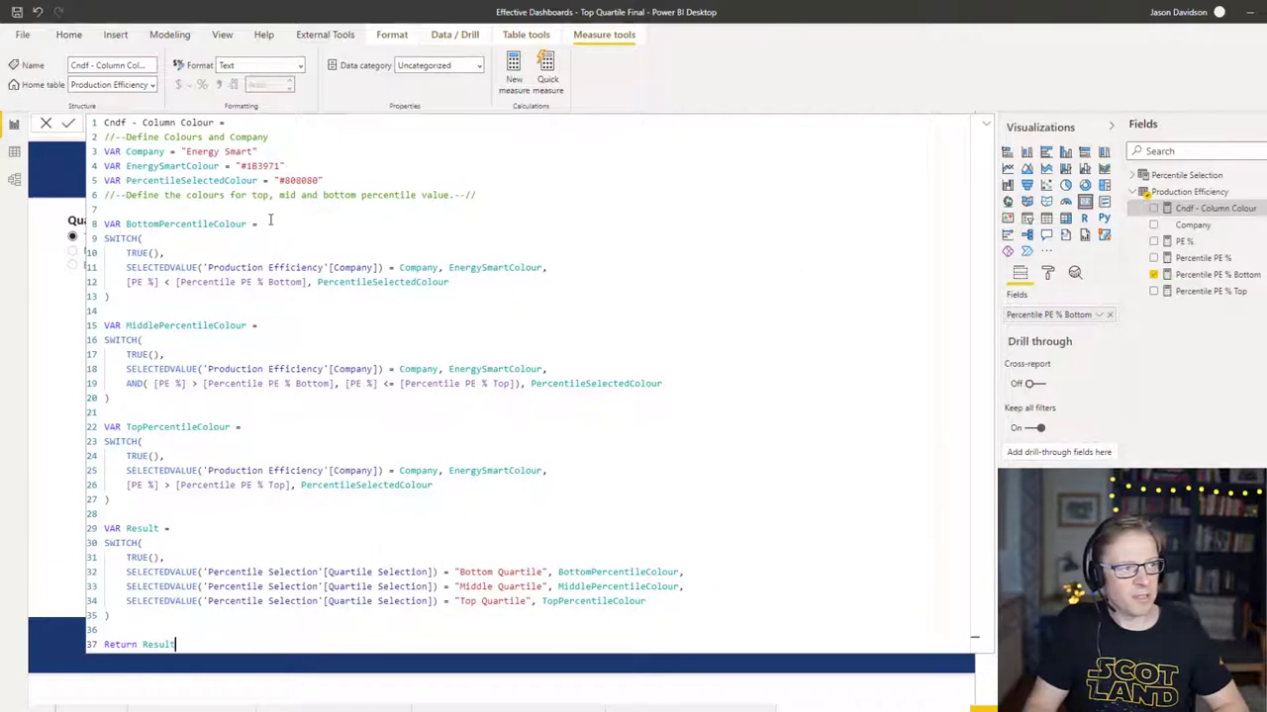
pyautogui.moveTo(278, 181); pyautogui.dragTo(320, 181)
pyautogui.click(126, 357)
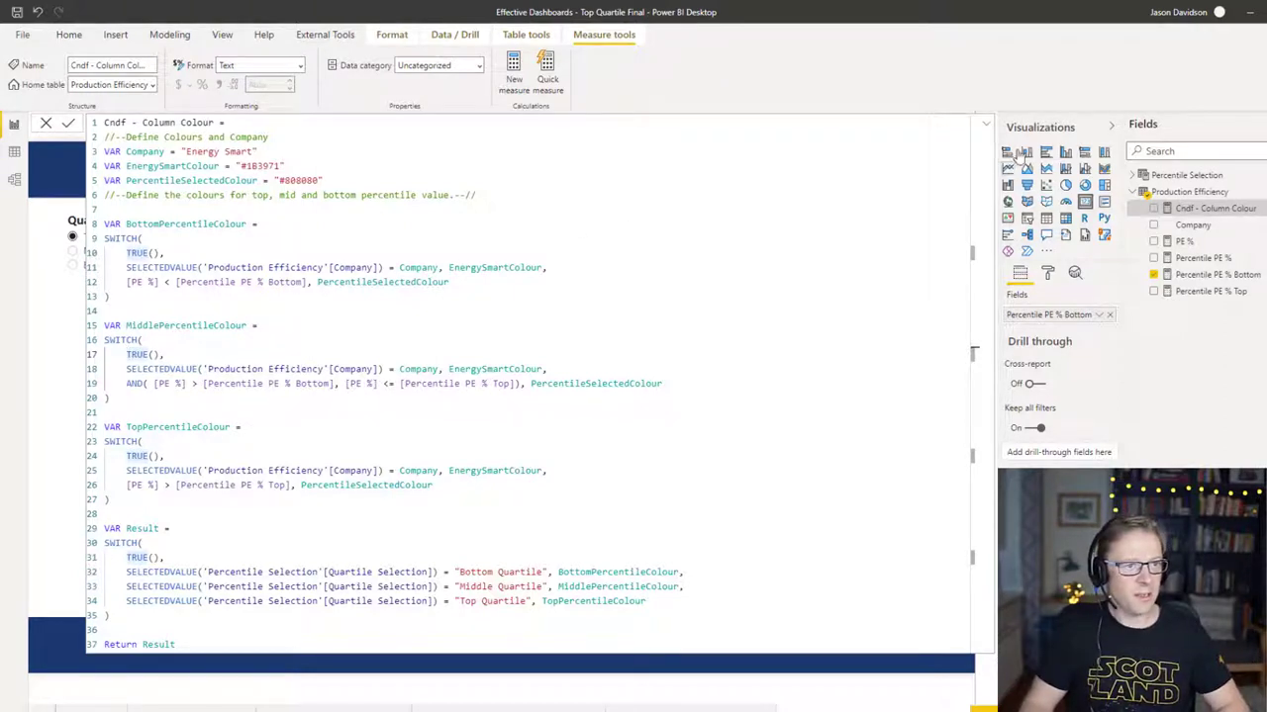
pyautogui.click(986, 128)
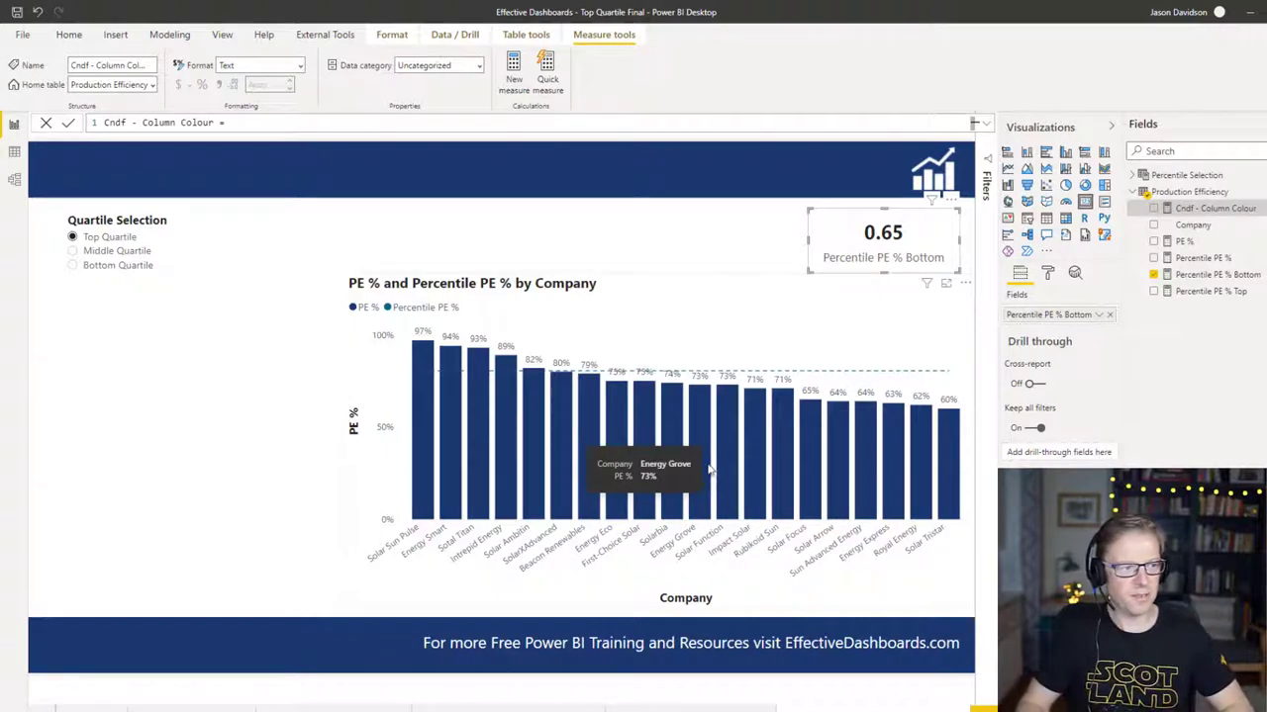
# Review the DAX formula of the Percentile PE % Top measure.
pyautogui.click(1188, 294)
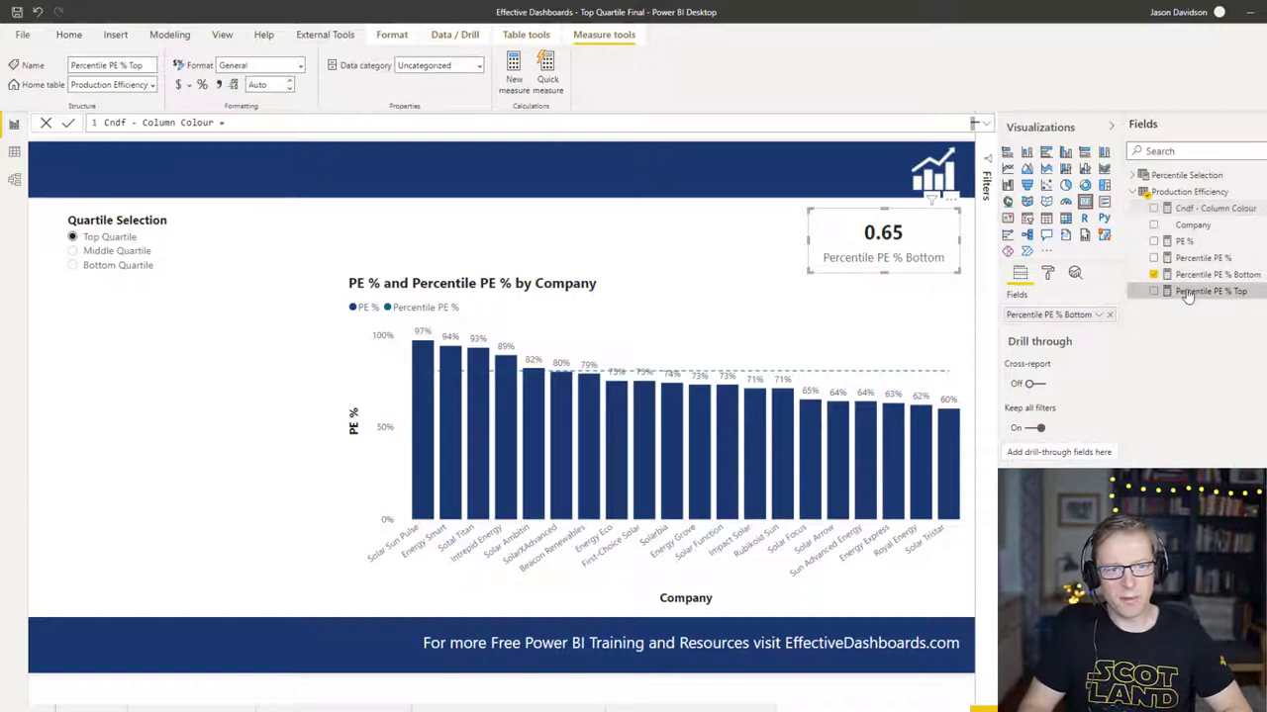
pyautogui.click(986, 123)
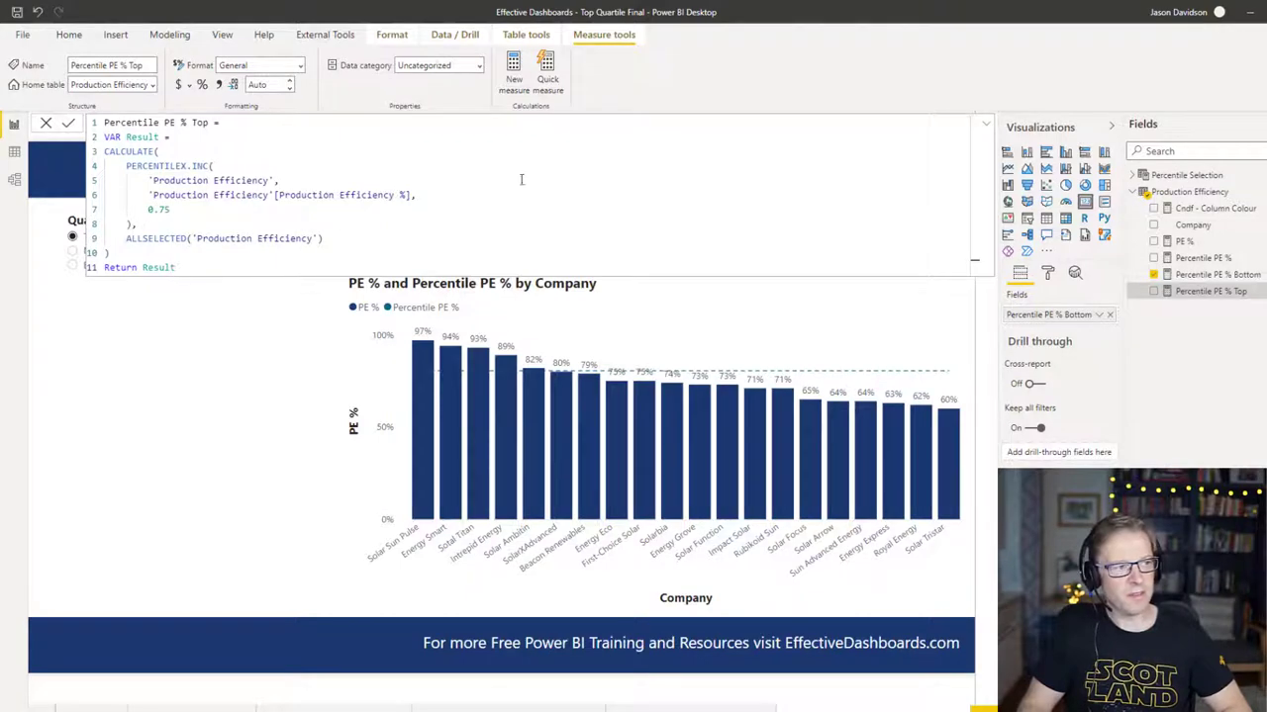
pyautogui.click(985, 124)
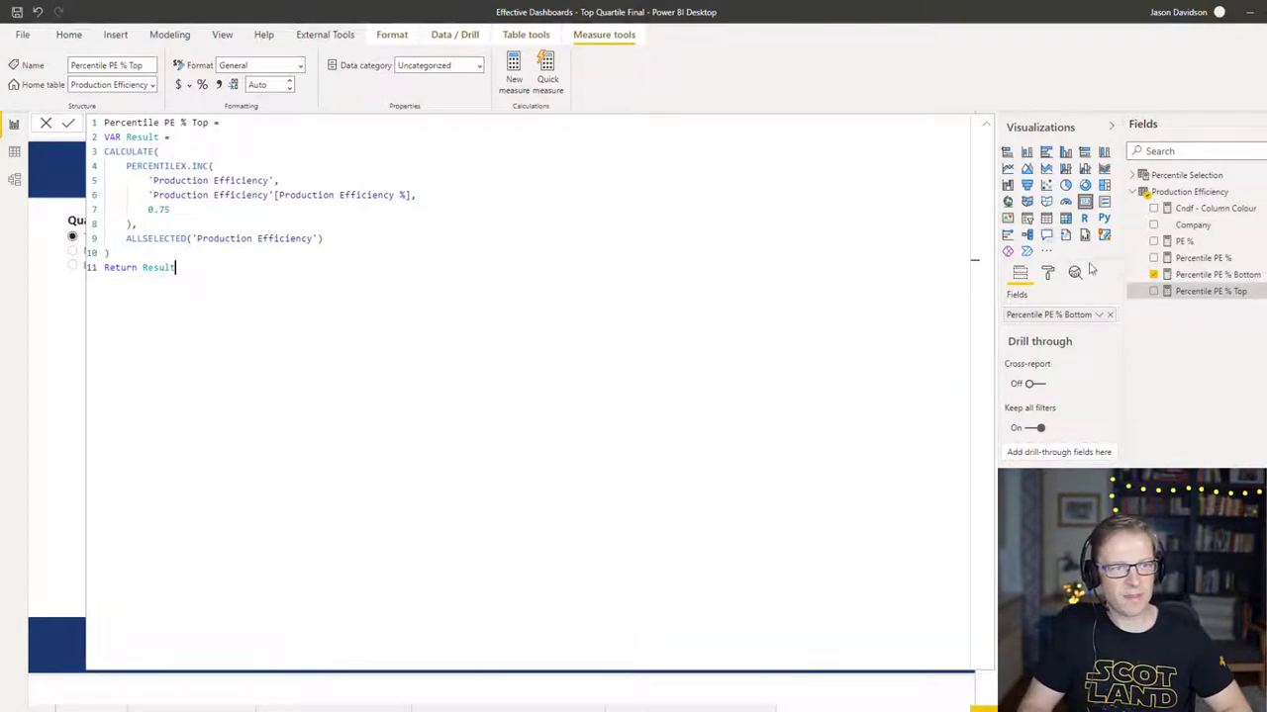
pyautogui.click(984, 124)
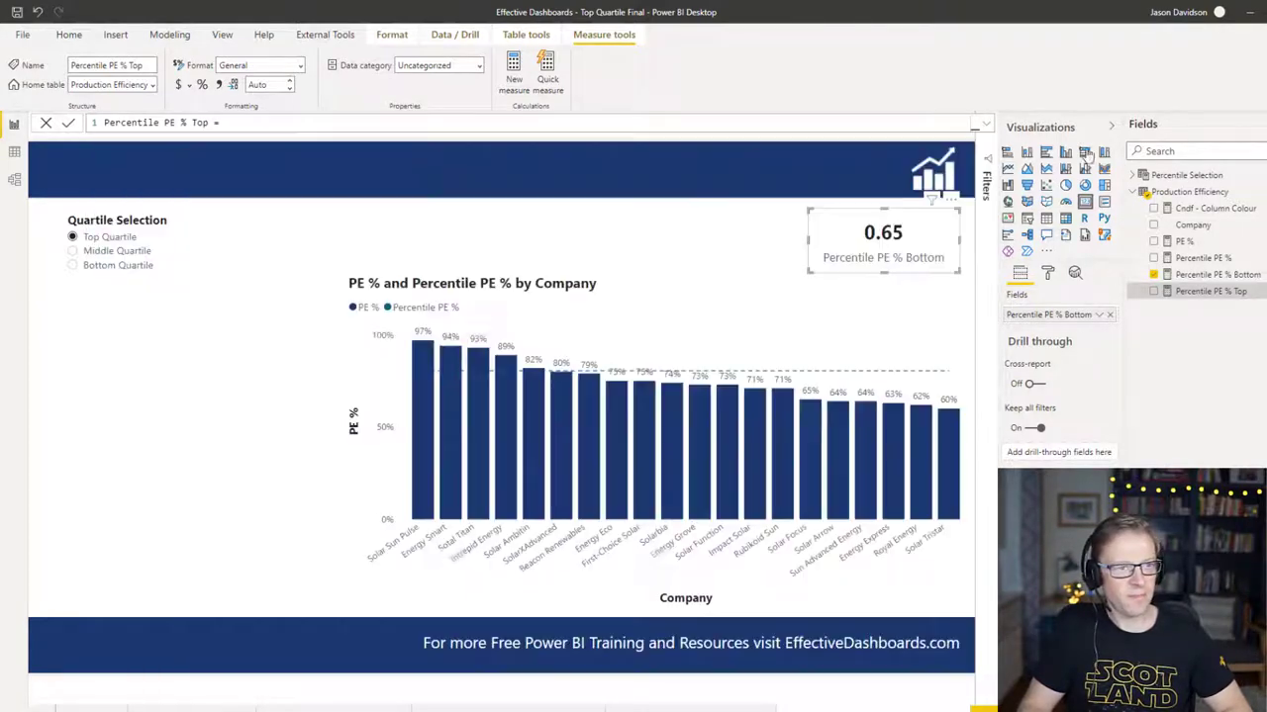
# Return to the Cndf - Column Colour formula and examine its PercentileSelectedColour value and Result variable.
pyautogui.click(1195, 210)
pyautogui.click(984, 124)
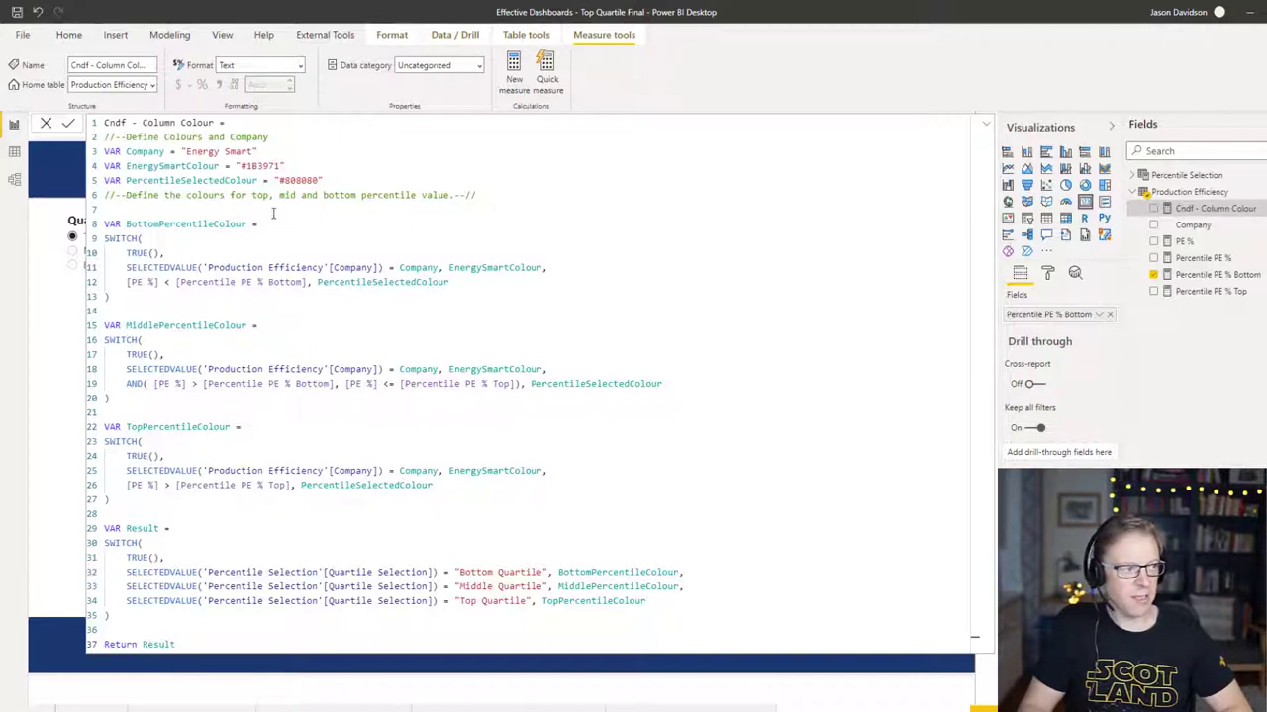
pyautogui.doubleClick(294, 180)
pyautogui.click(144, 529)
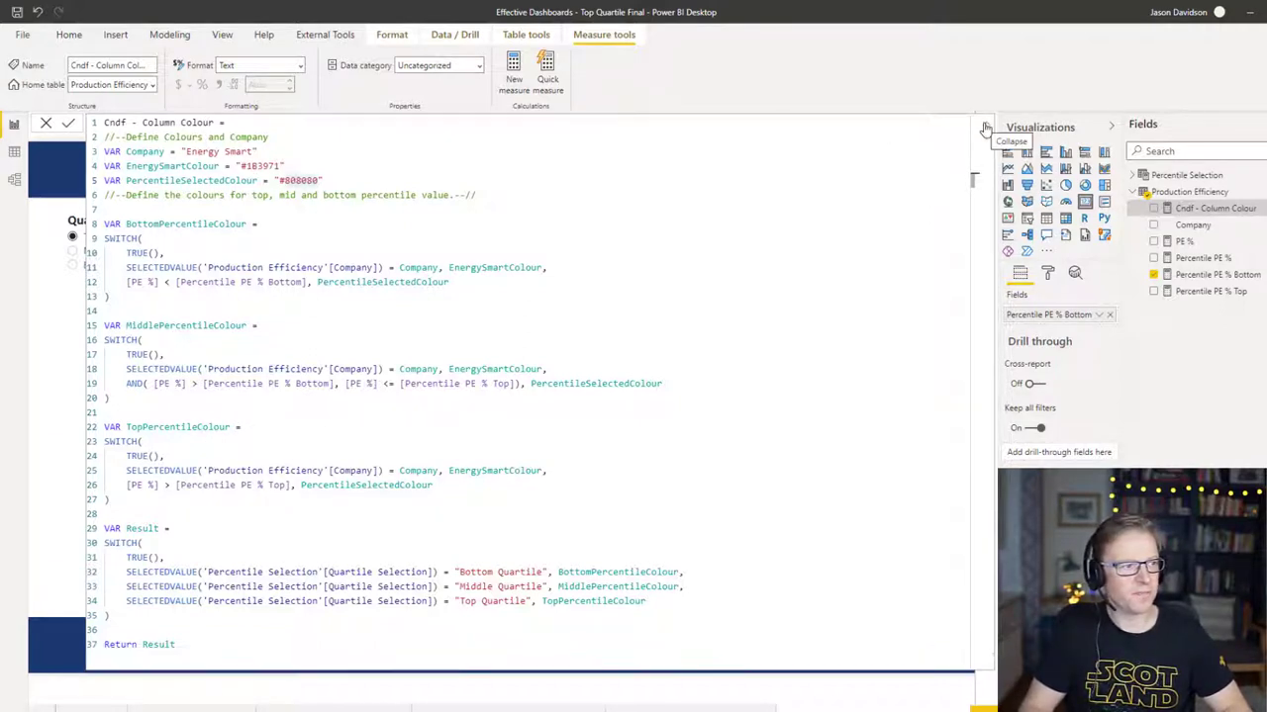
pyautogui.click(985, 128)
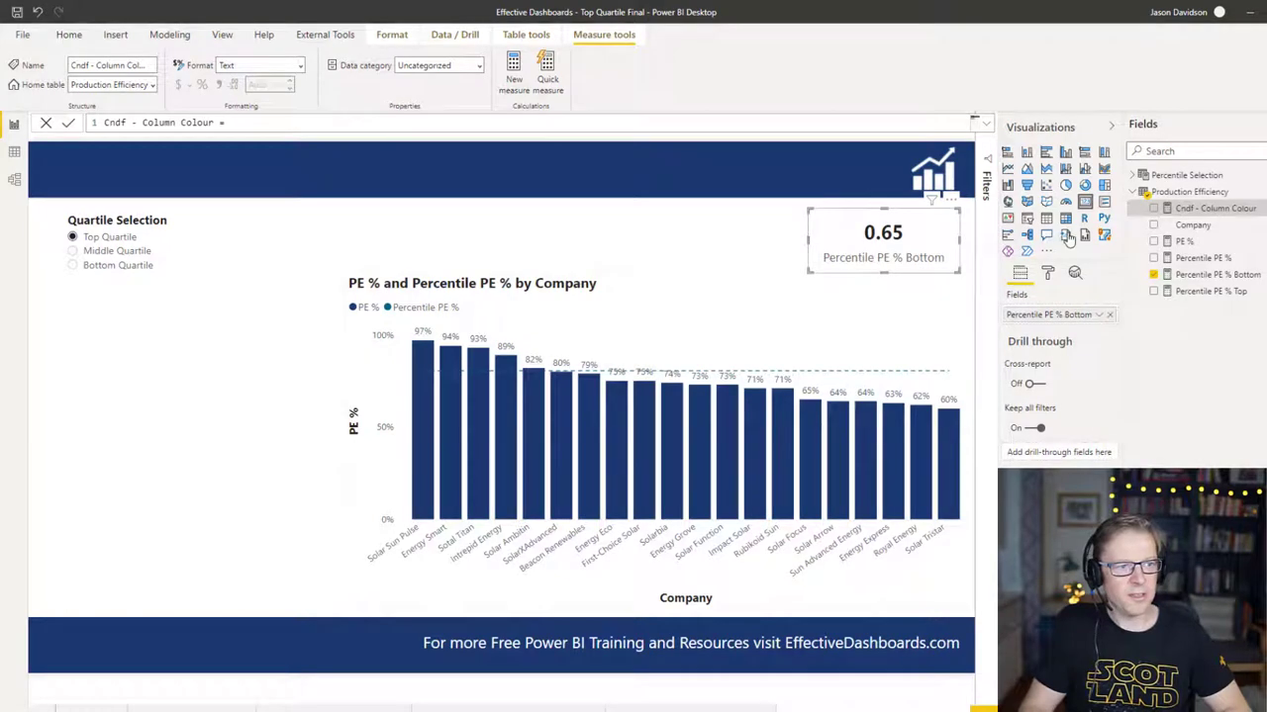
# Conditionally format the PE % chart's default column colour by field value, based on the Cndf - Column Colour measure.
pyautogui.click(776, 310)
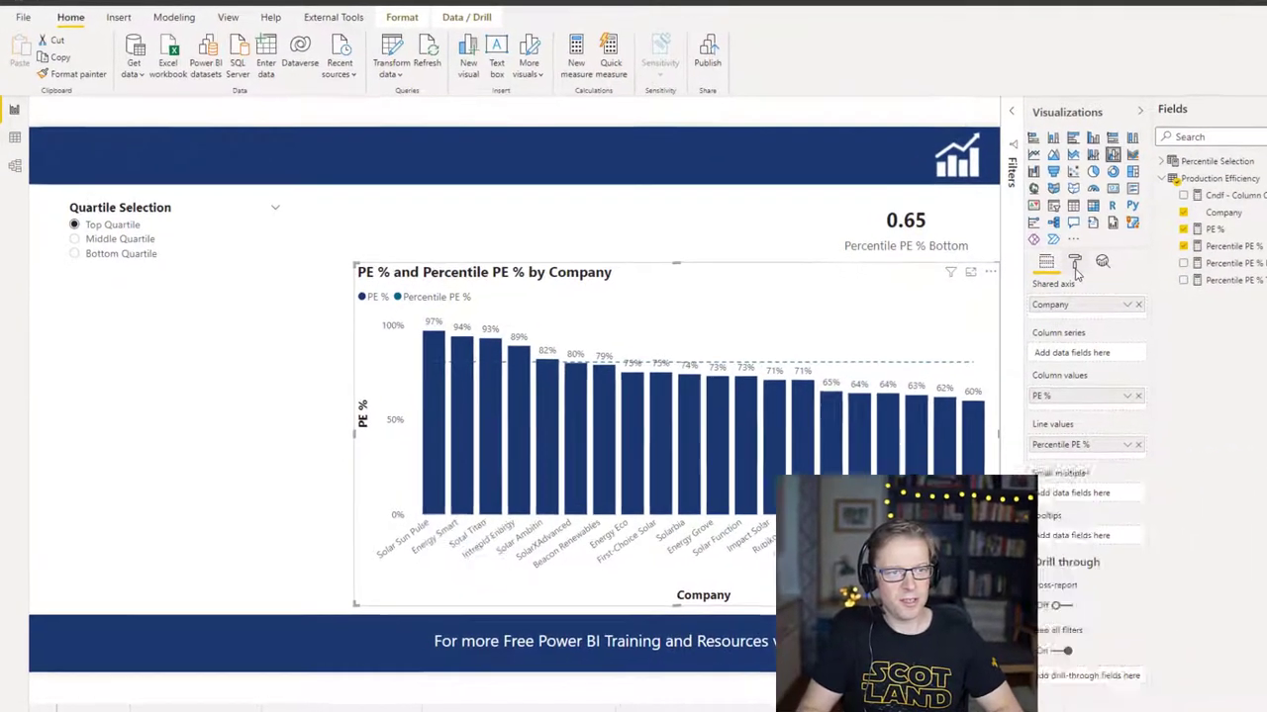
pyautogui.click(1048, 273)
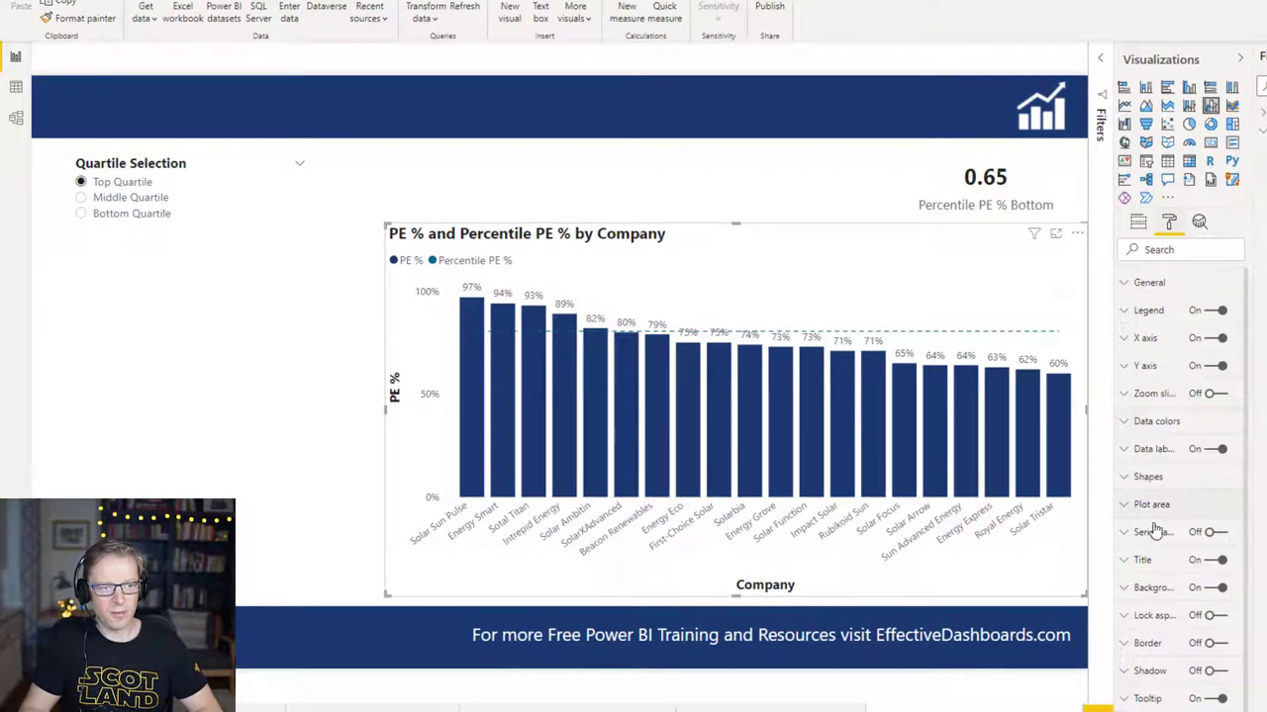
pyautogui.click(1153, 424)
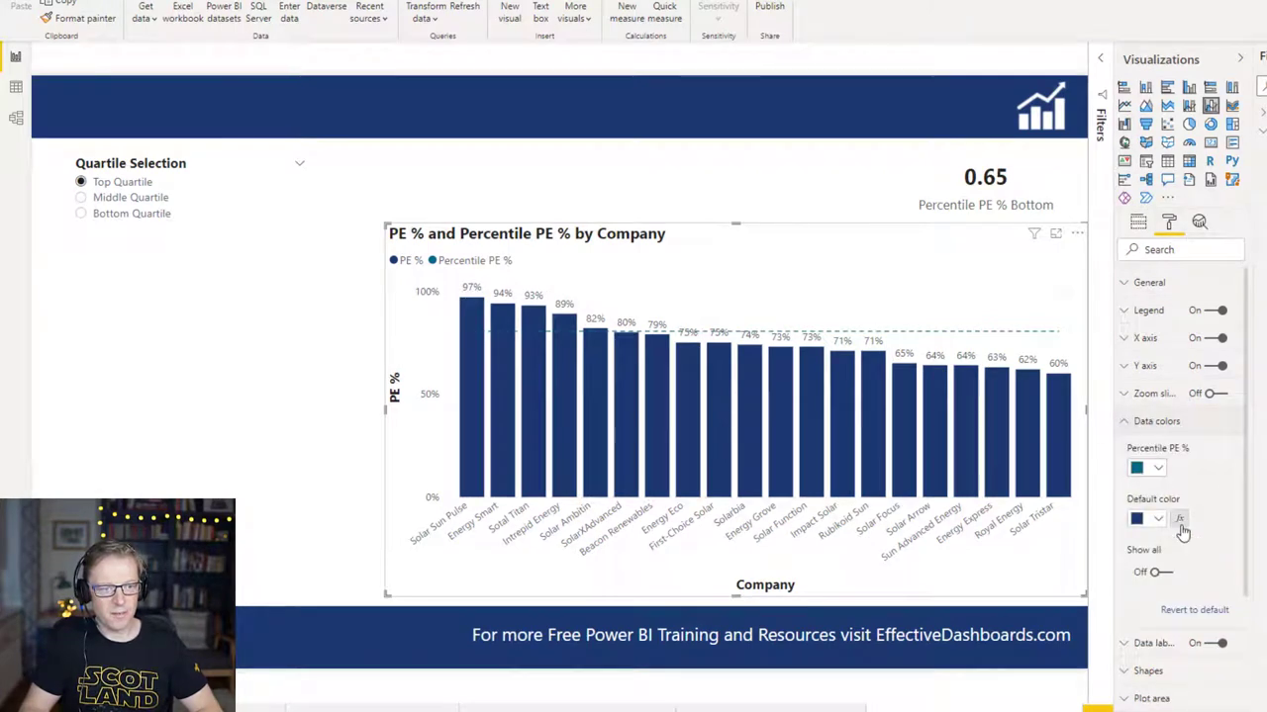
pyautogui.click(1178, 521)
pyautogui.click(485, 164)
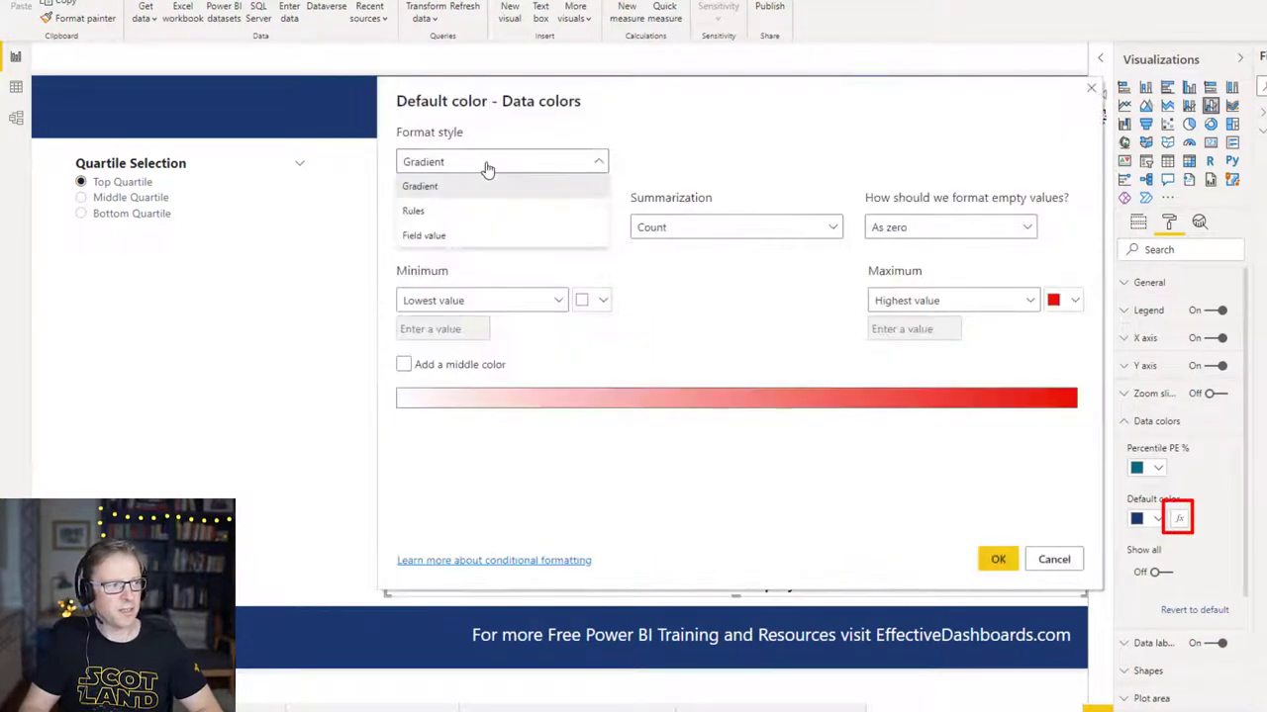
pyautogui.click(444, 236)
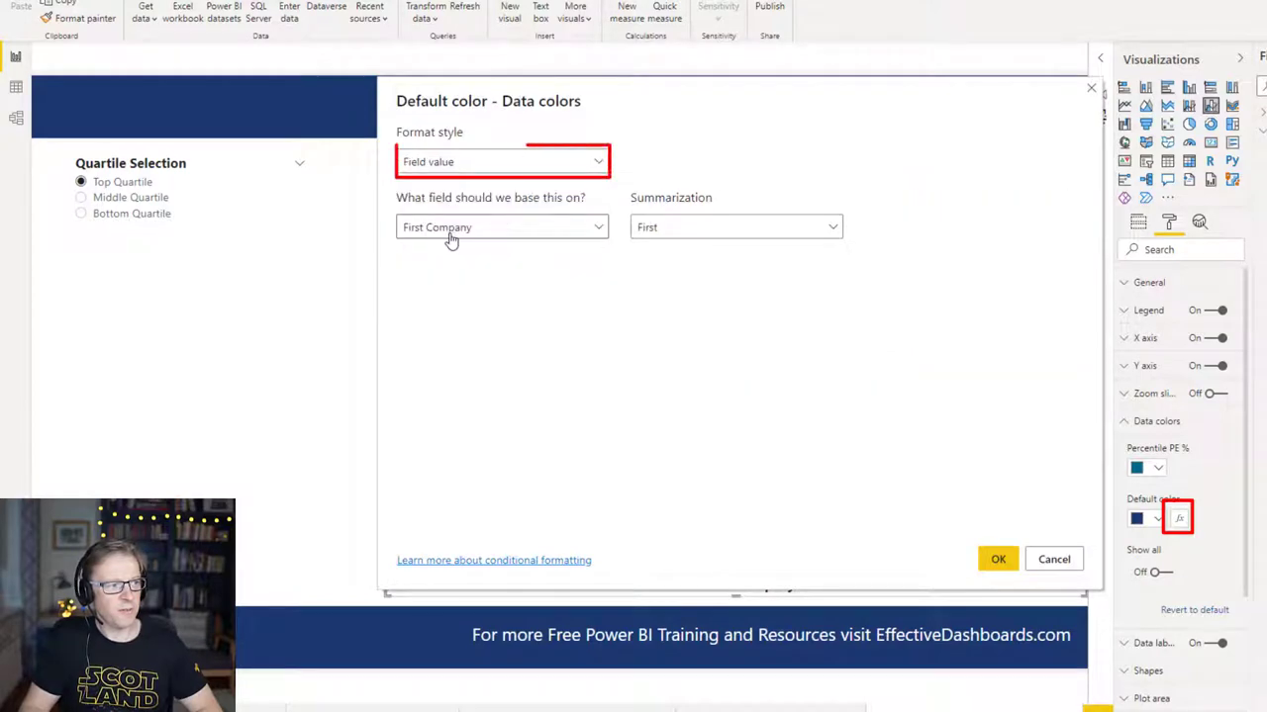
pyautogui.click(447, 233)
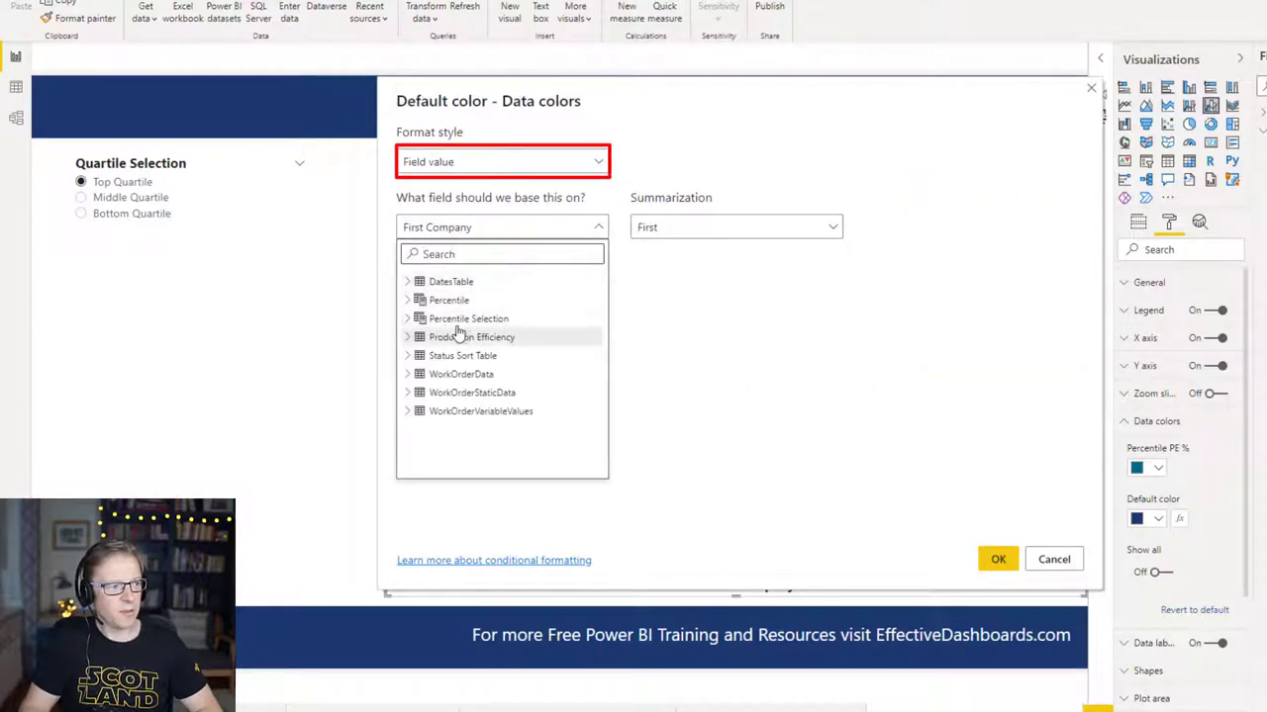
pyautogui.click(407, 338)
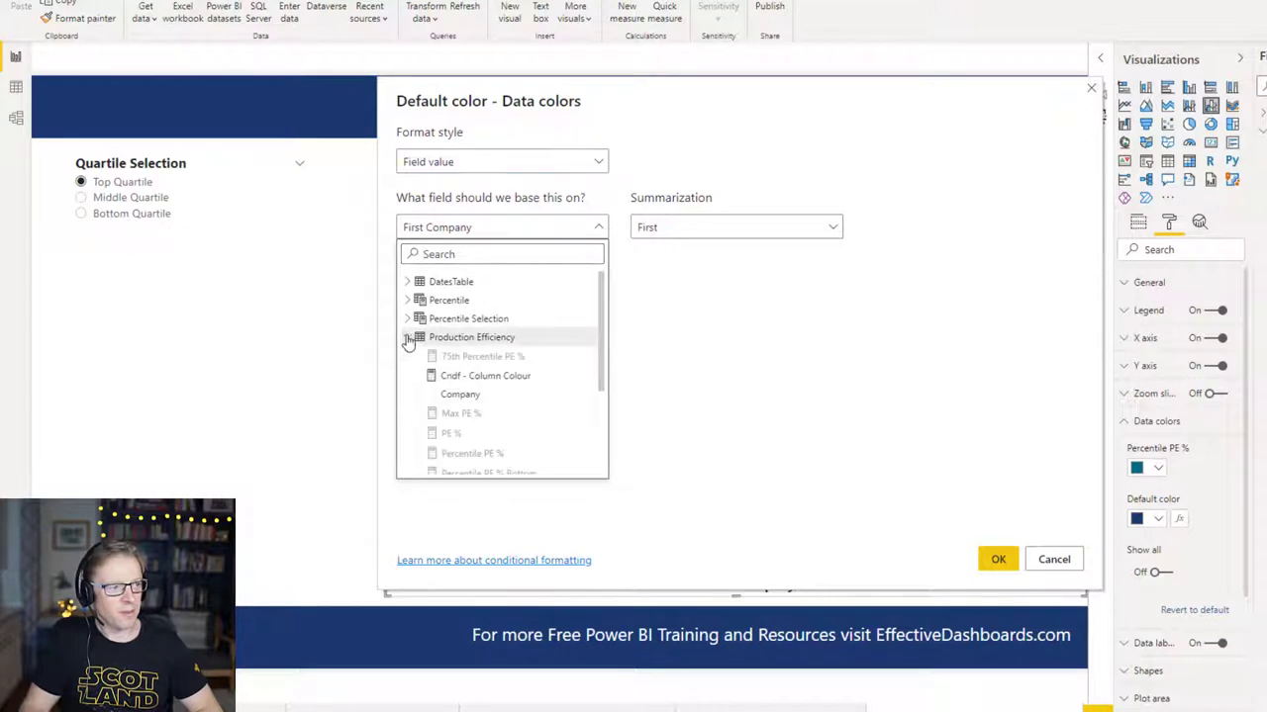
pyautogui.click(490, 378)
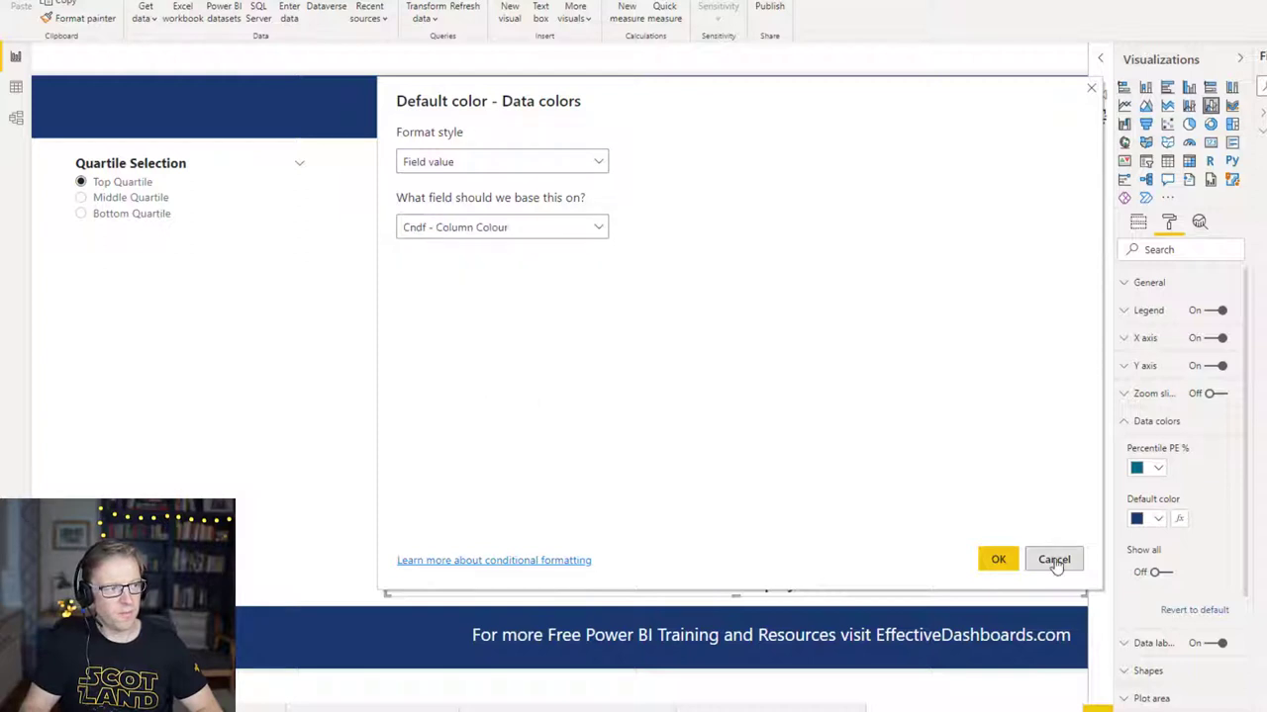
pyautogui.click(997, 559)
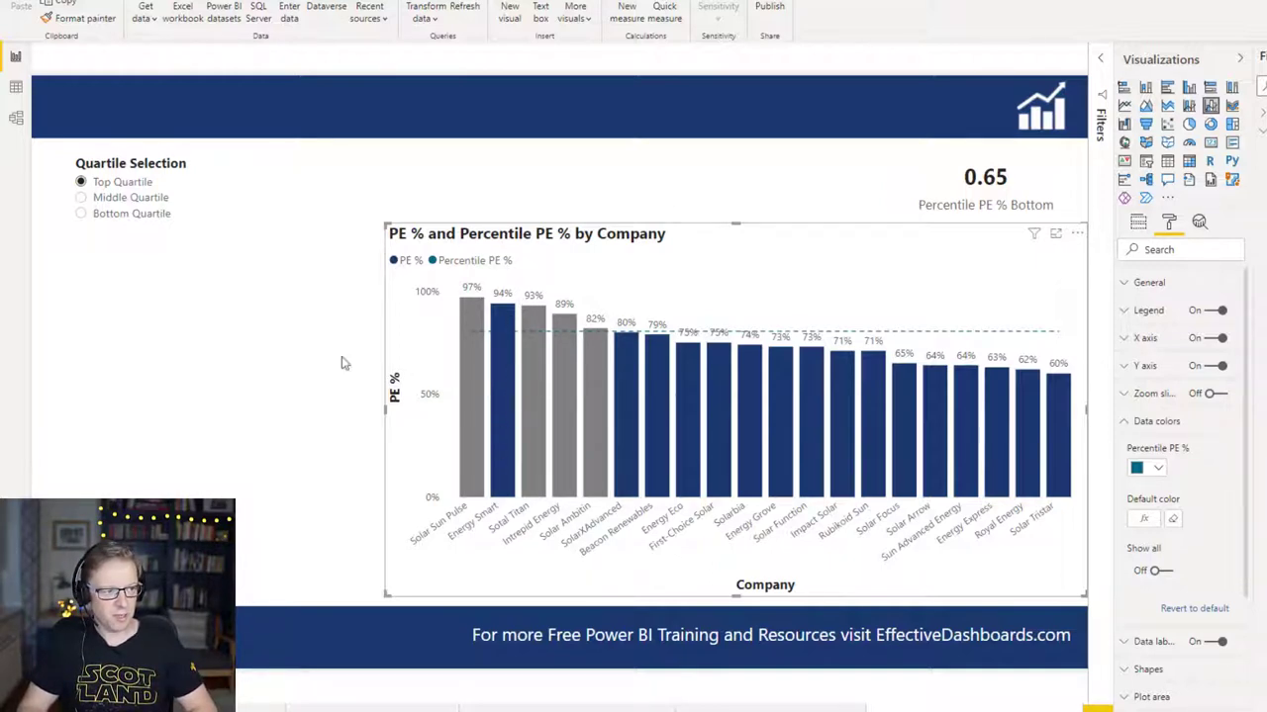
# Check the column colours with Quartile Selection on Middle Quartile and Bottom Quartile, and display the full Cndf - Column Colour formula.
pyautogui.click(145, 199)
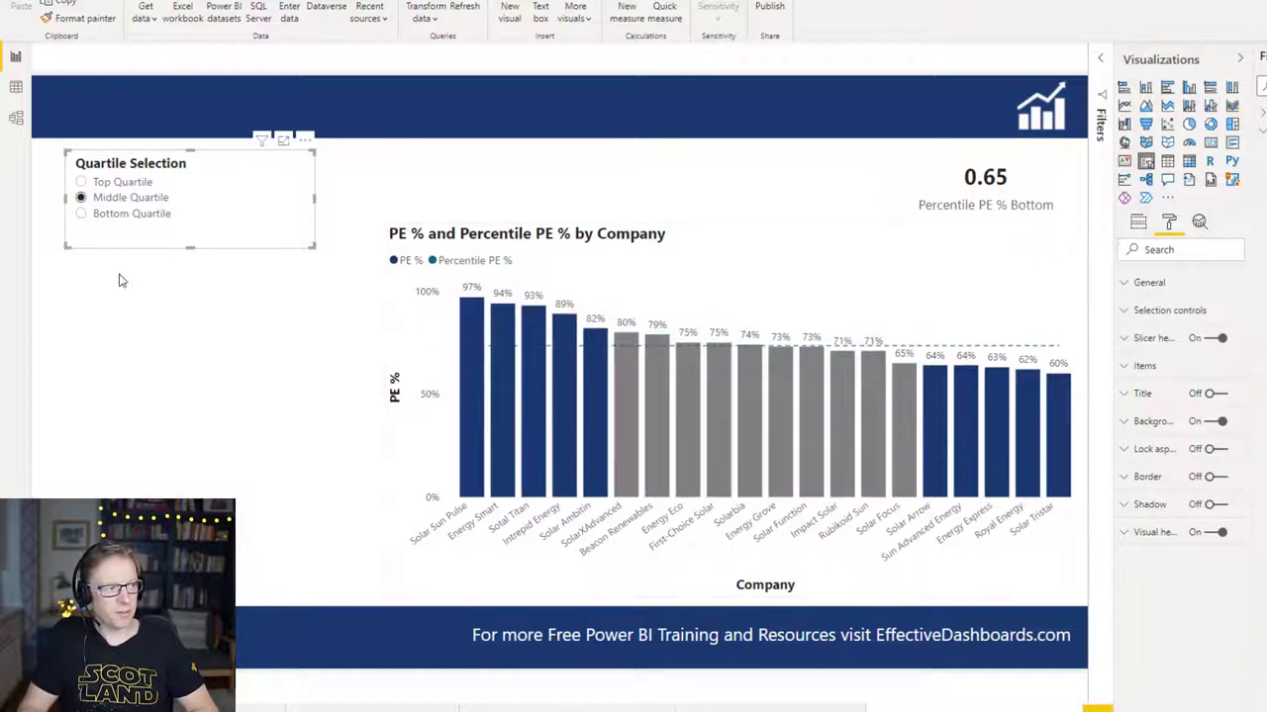
pyautogui.click(104, 215)
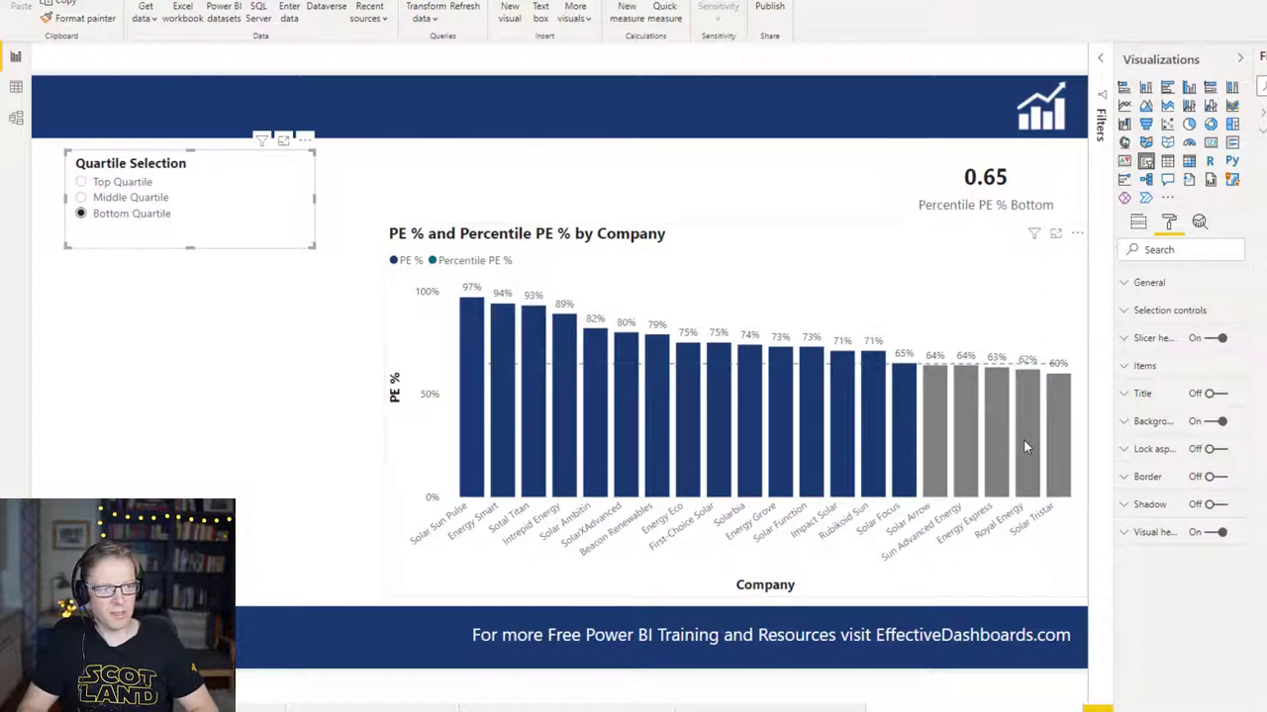
pyautogui.moveTo(968, 447)
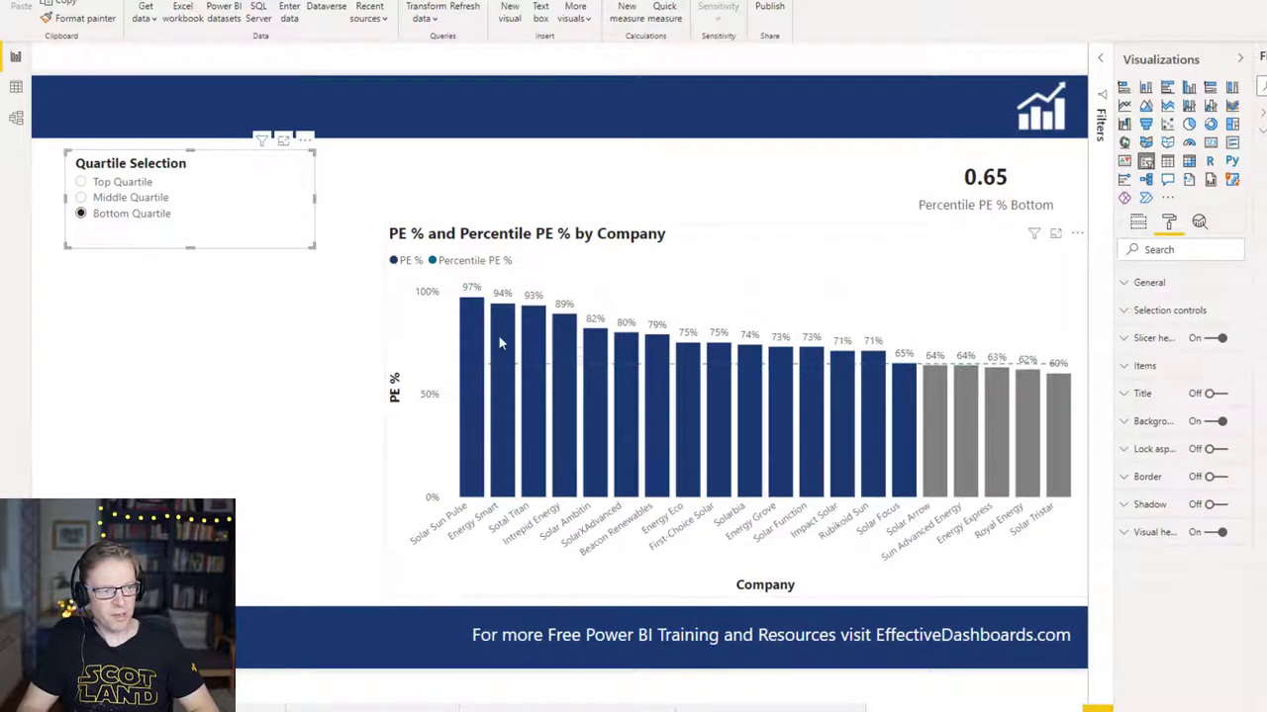
pyautogui.moveTo(481, 342)
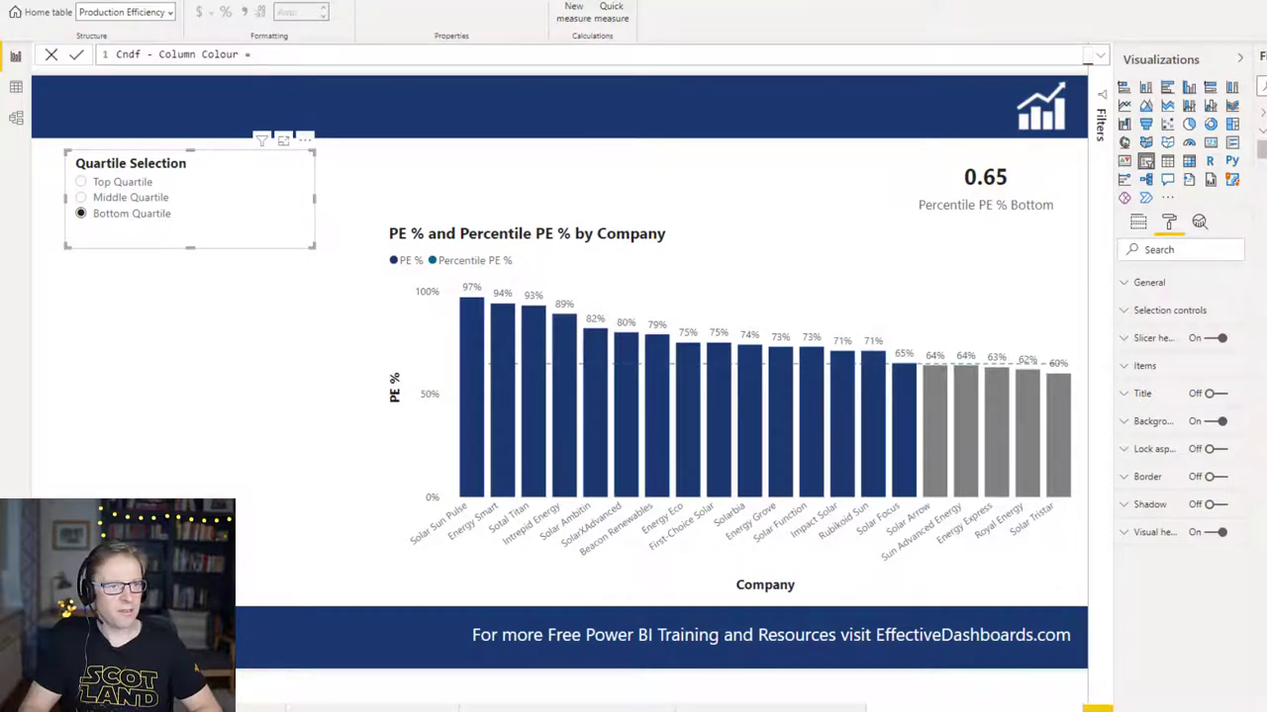
pyautogui.click(1101, 57)
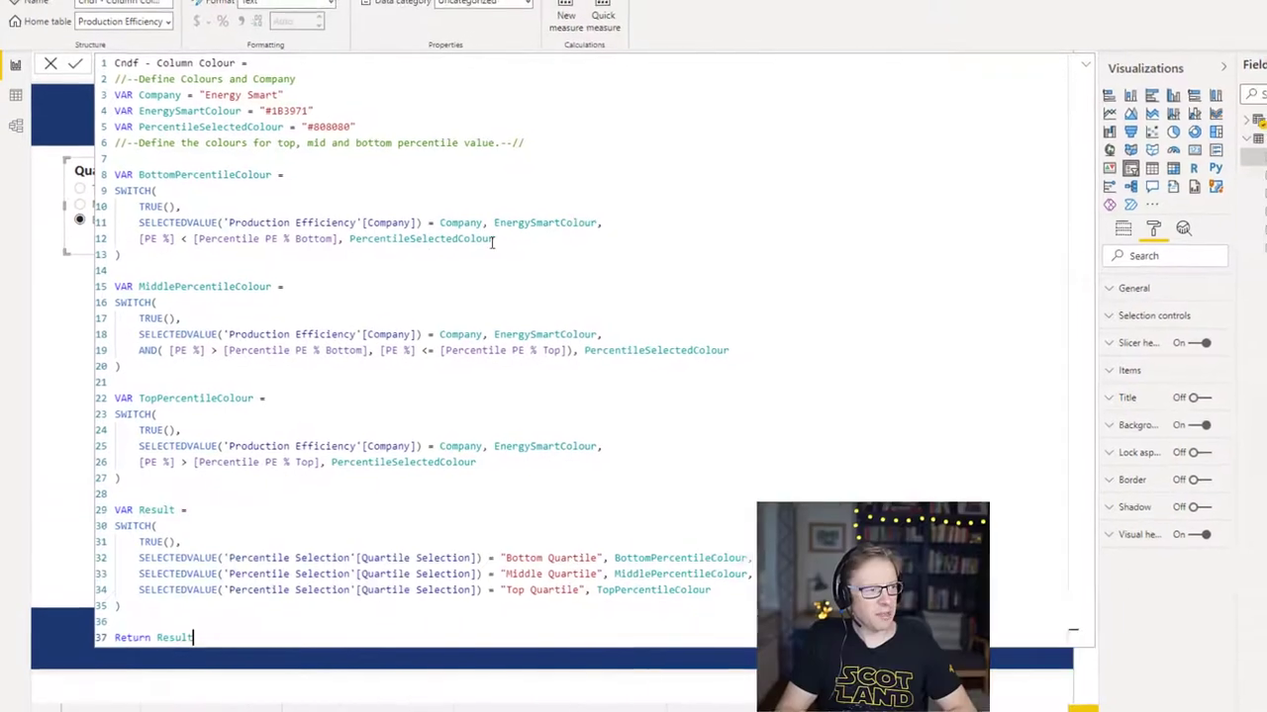
pyautogui.click(497, 242)
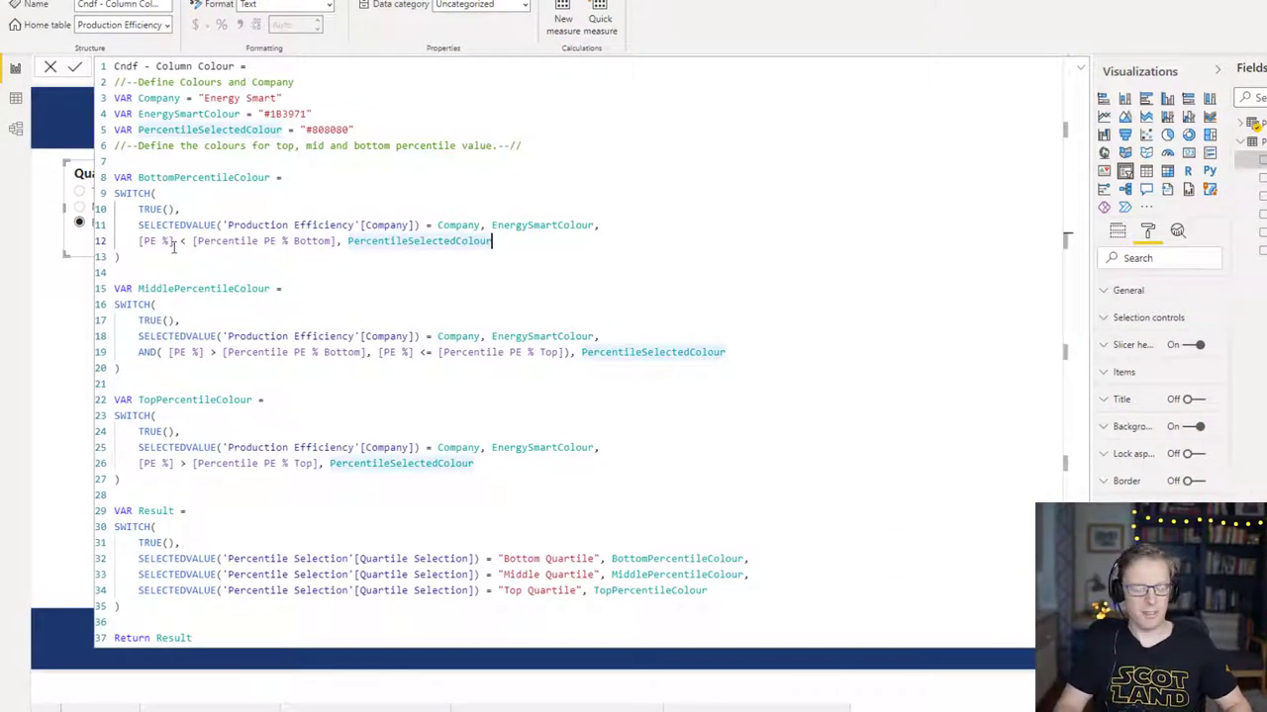
pyautogui.write(',')
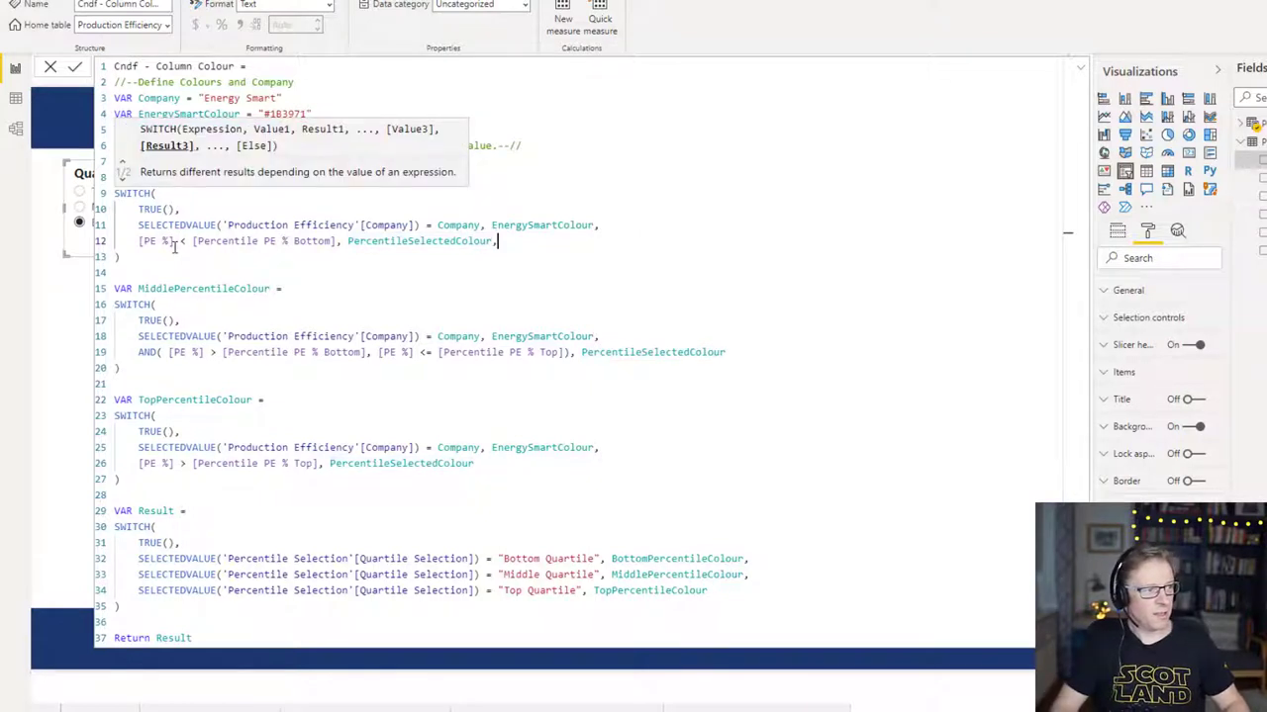
pyautogui.press('Return')
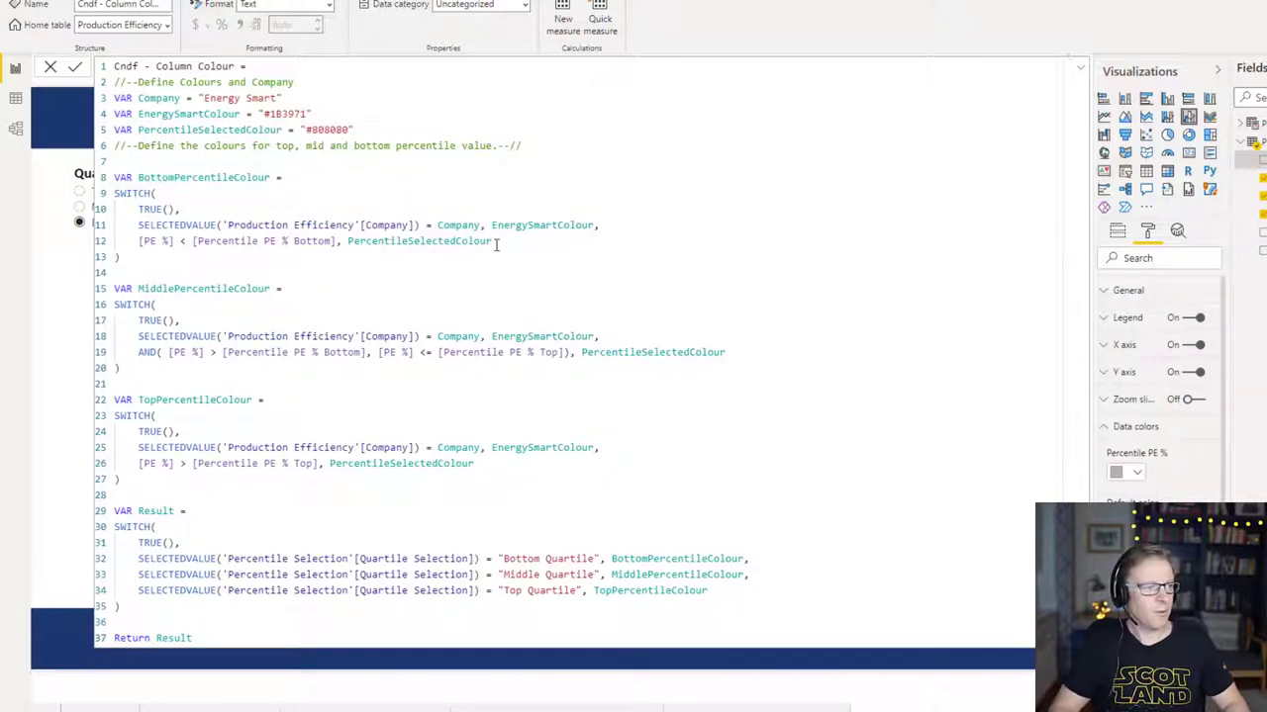
pyautogui.write(',')
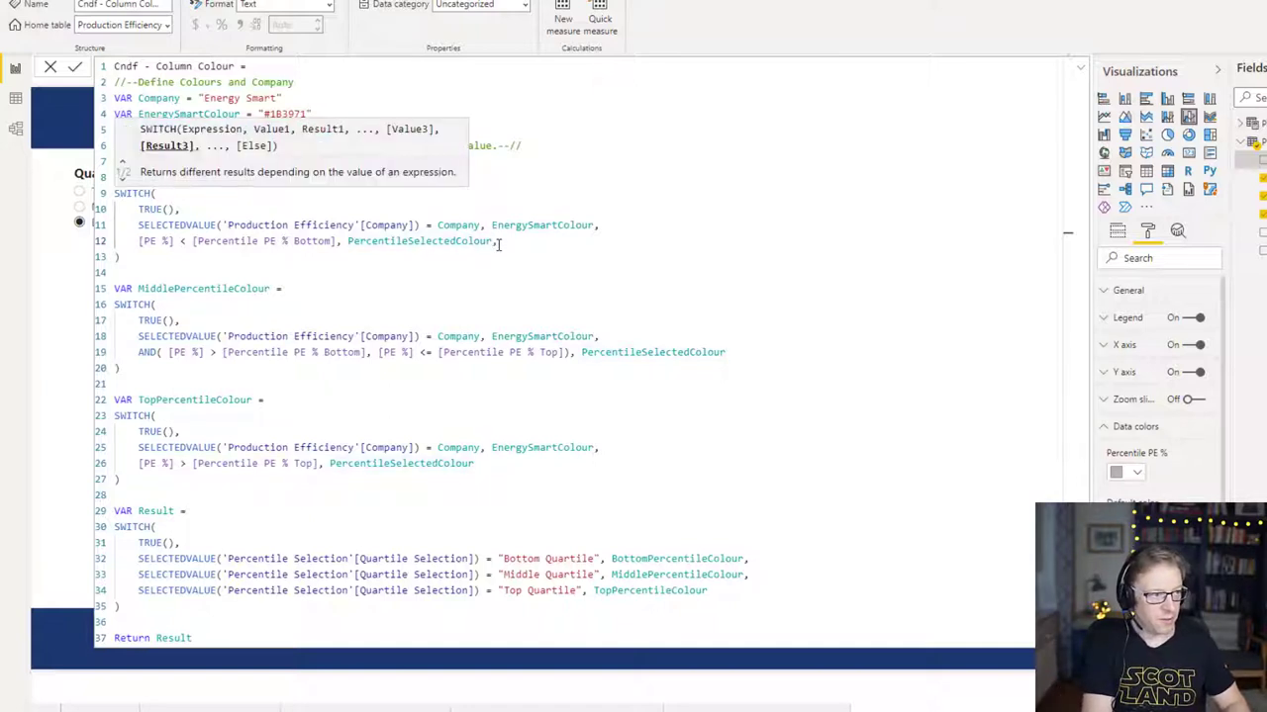
pyautogui.press('BackSpace')
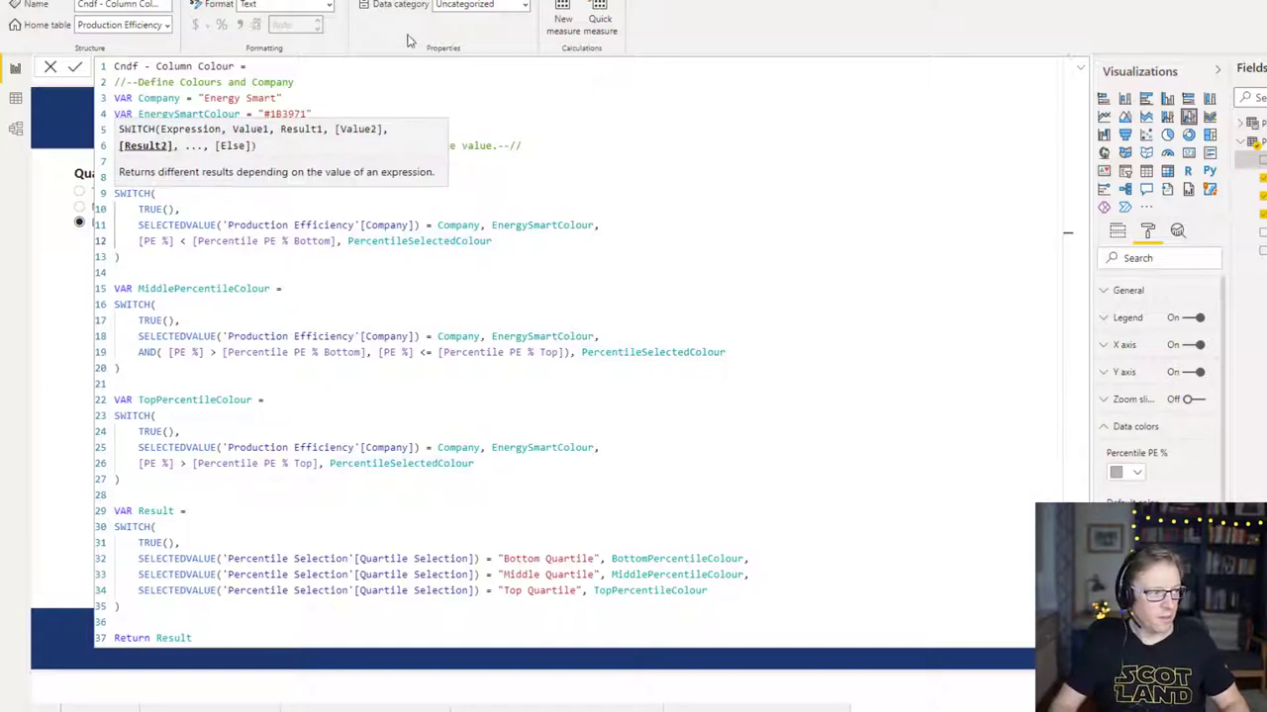
# Add a variable Columncolour = "#CCCCCC" below PercentileSelectedColour in the Cndf - Column Colour formula.
pyautogui.click(396, 83)
pyautogui.click(365, 129)
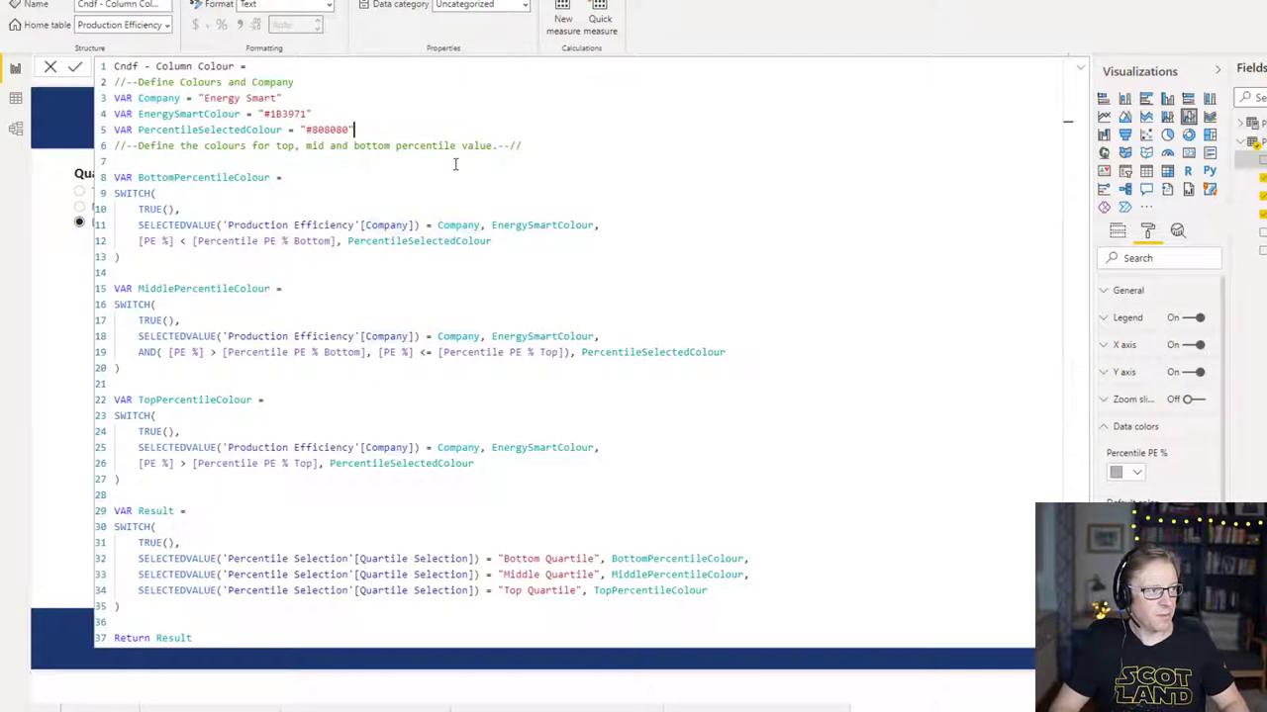
pyautogui.press('Return')
pyautogui.write('VAR')
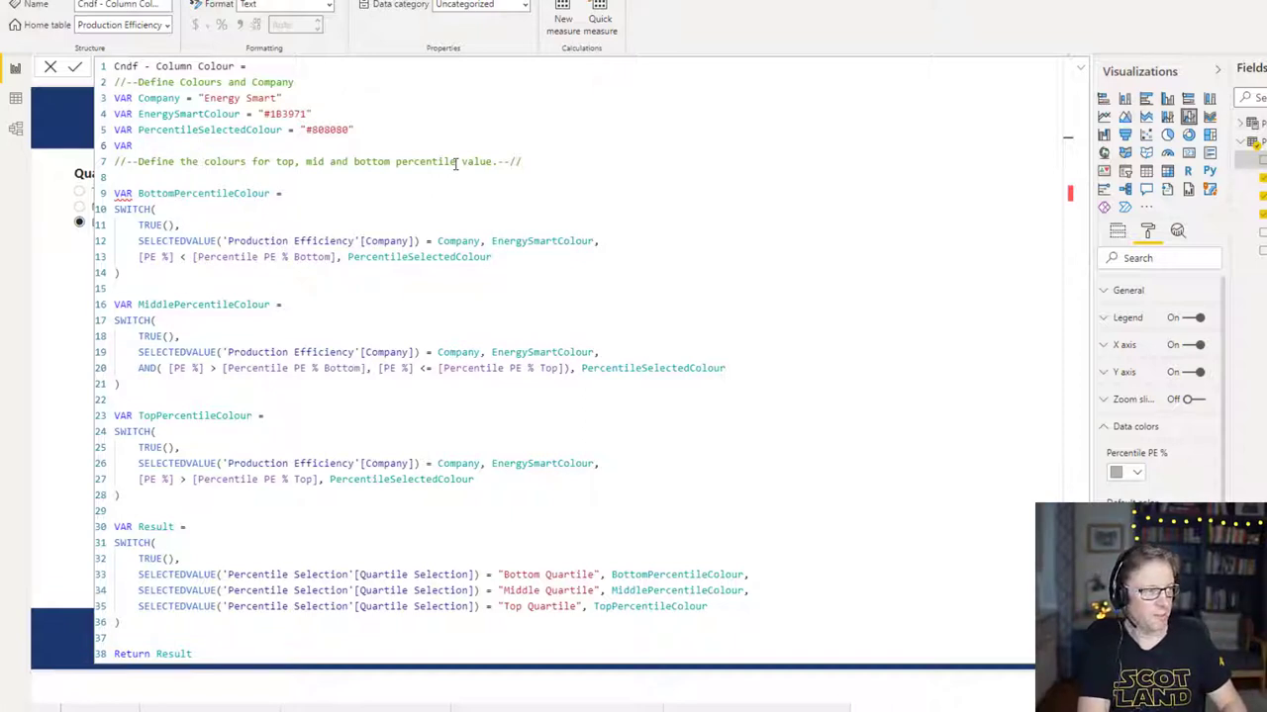
pyautogui.write('Column')
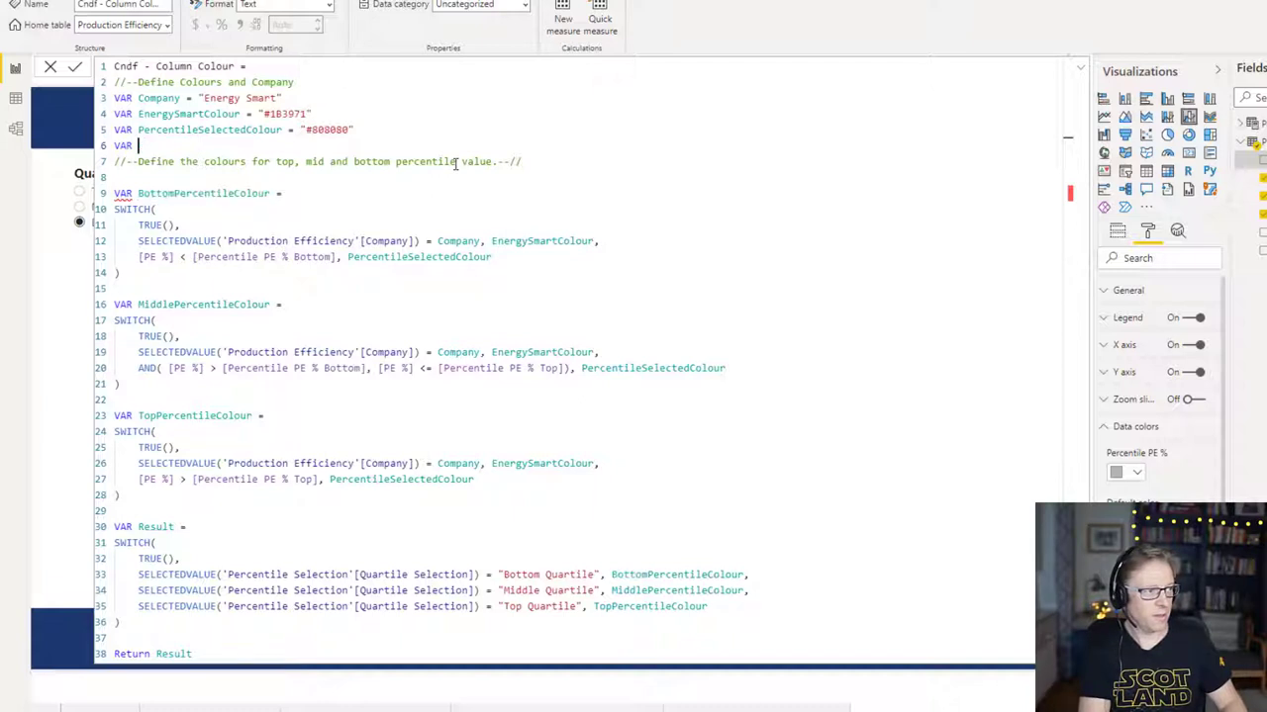
pyautogui.write('Colo')
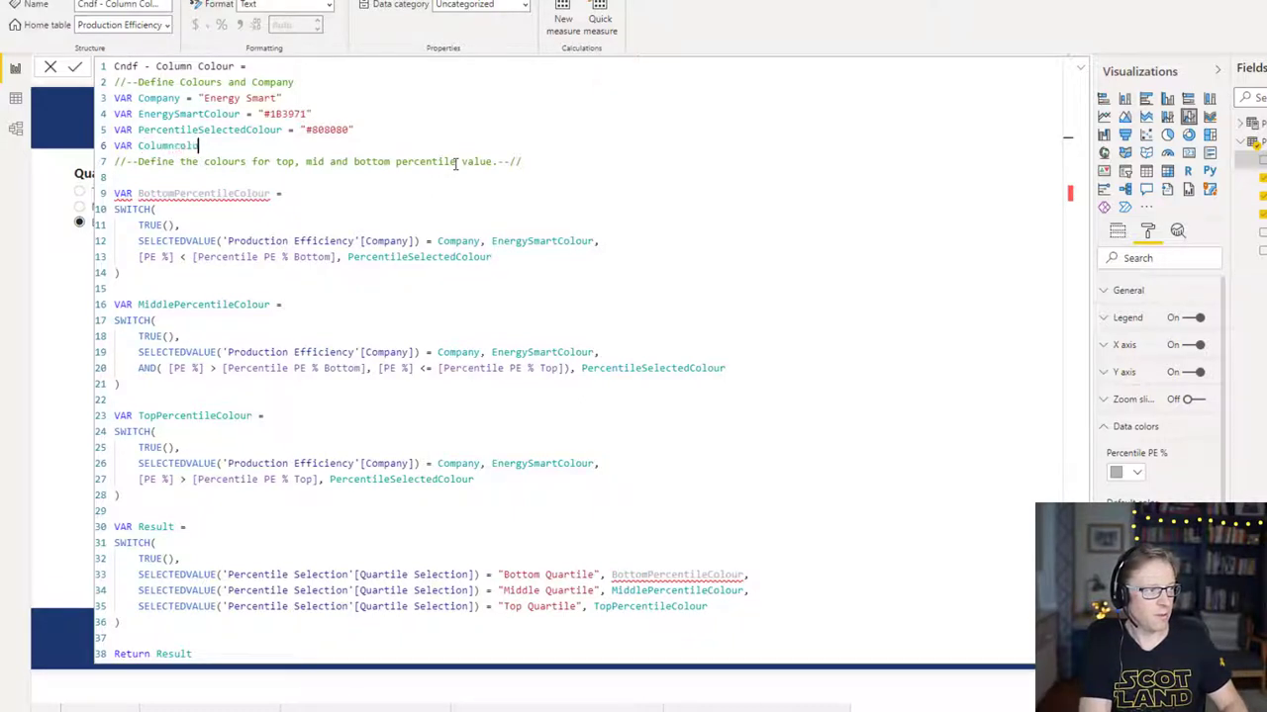
pyautogui.write('ur')
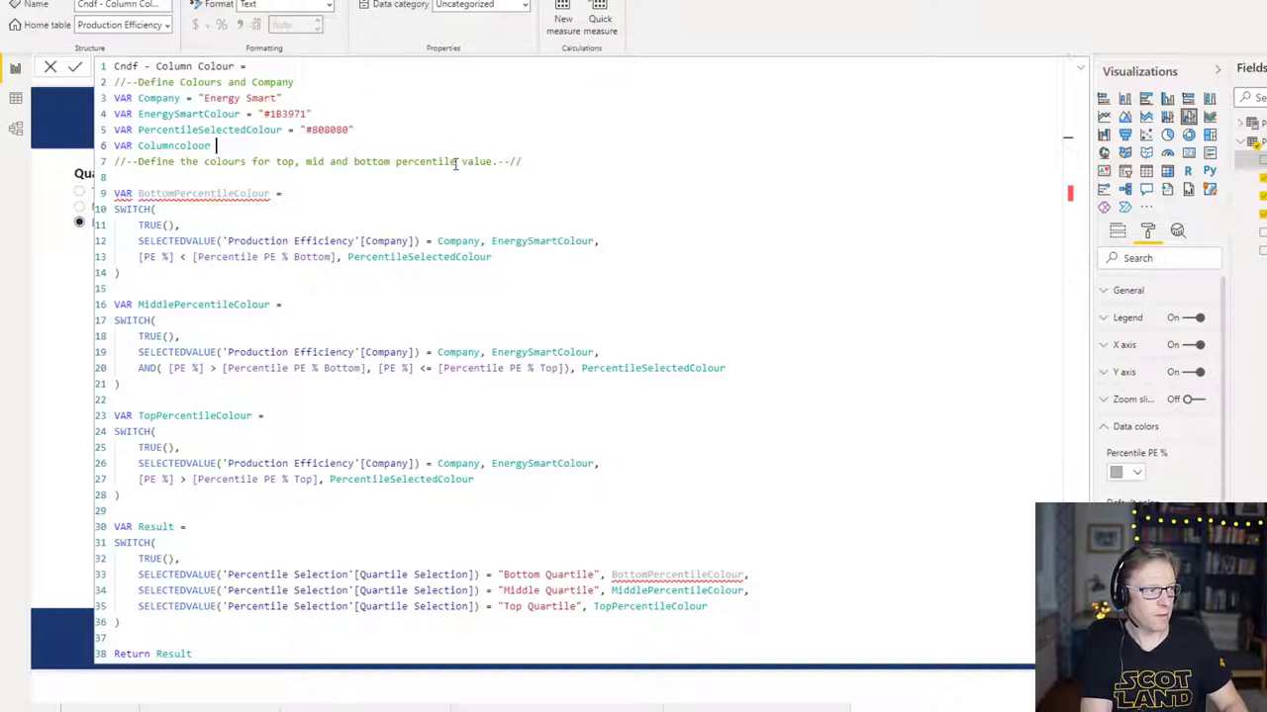
pyautogui.write(' = #CCCCCC')
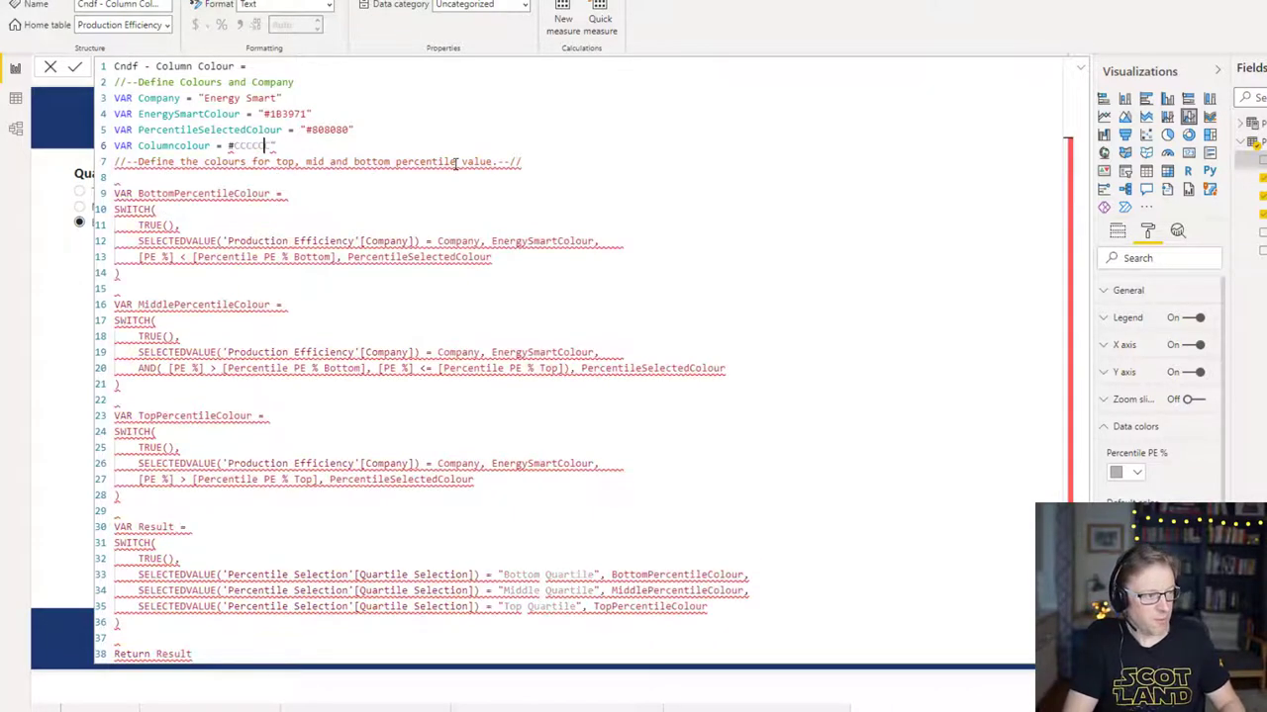
pyautogui.press('Left')
pyautogui.press('Left')
pyautogui.press('Left')
pyautogui.press('Left')
pyautogui.write('"')
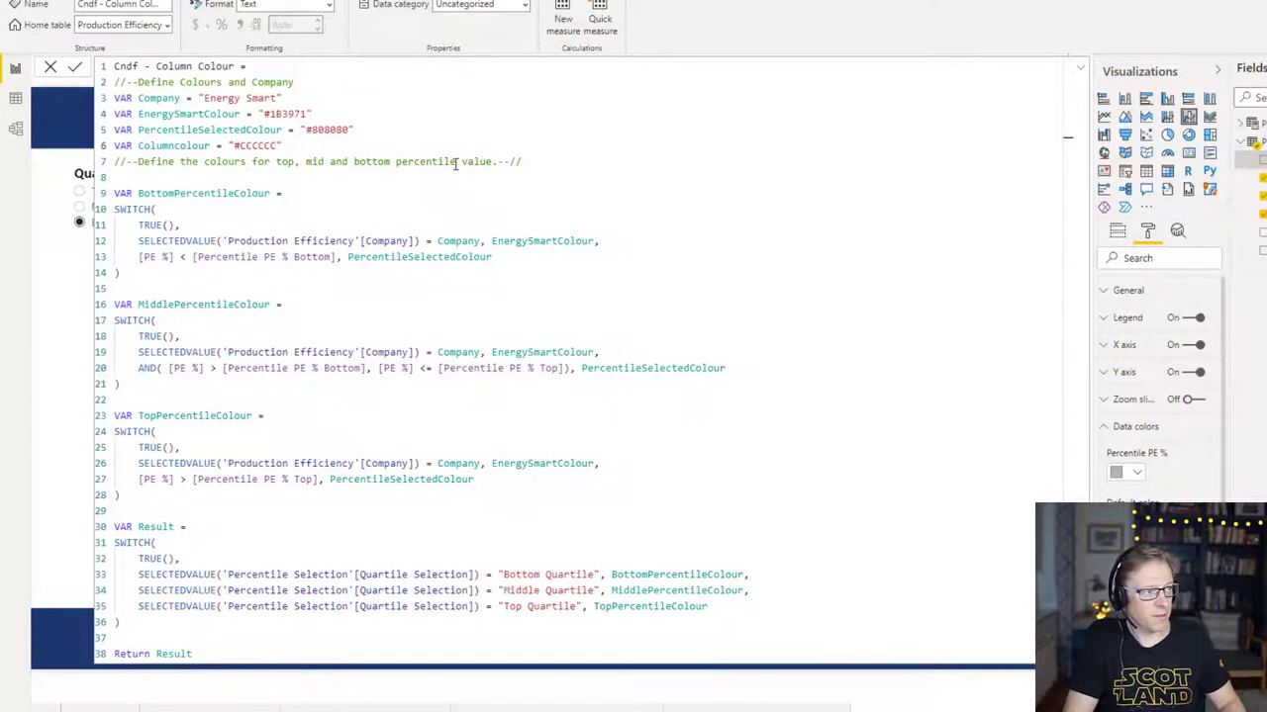
# Add Columncolour as the fallback result of the SWITCH in the BottomPercentileColour variable.
pyautogui.click(506, 258)
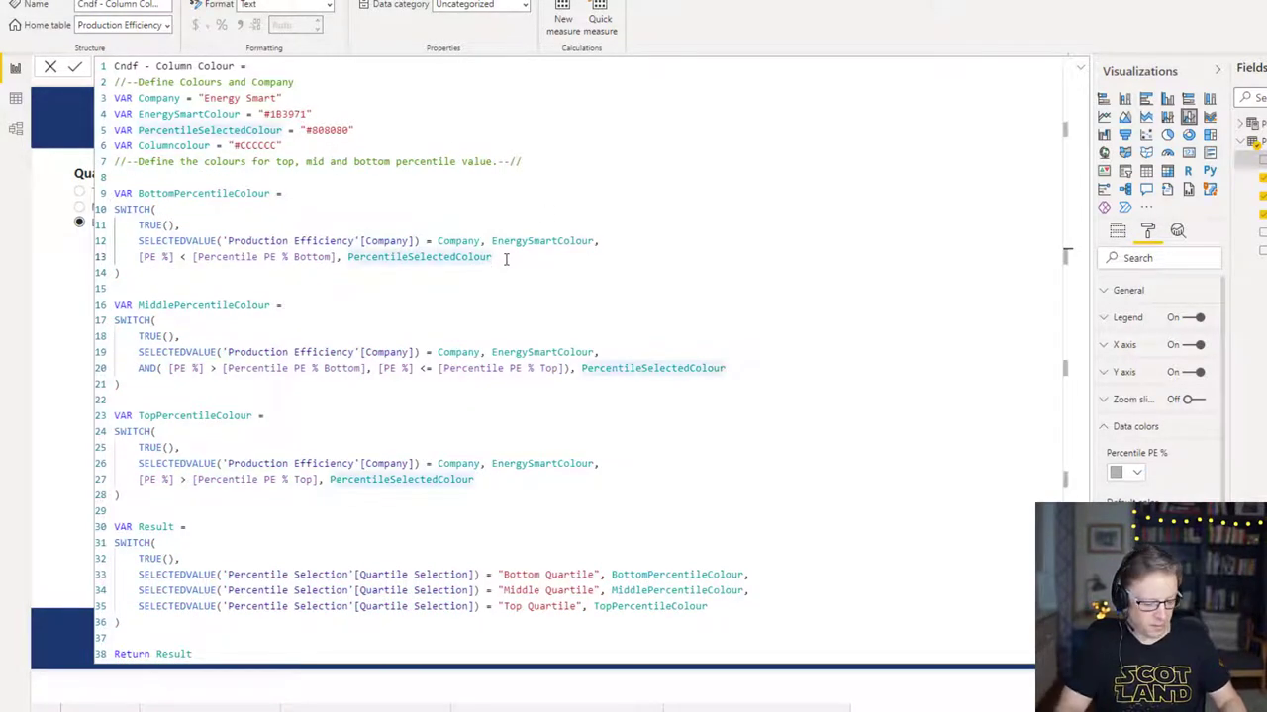
pyautogui.write(',')
pyautogui.press('Return')
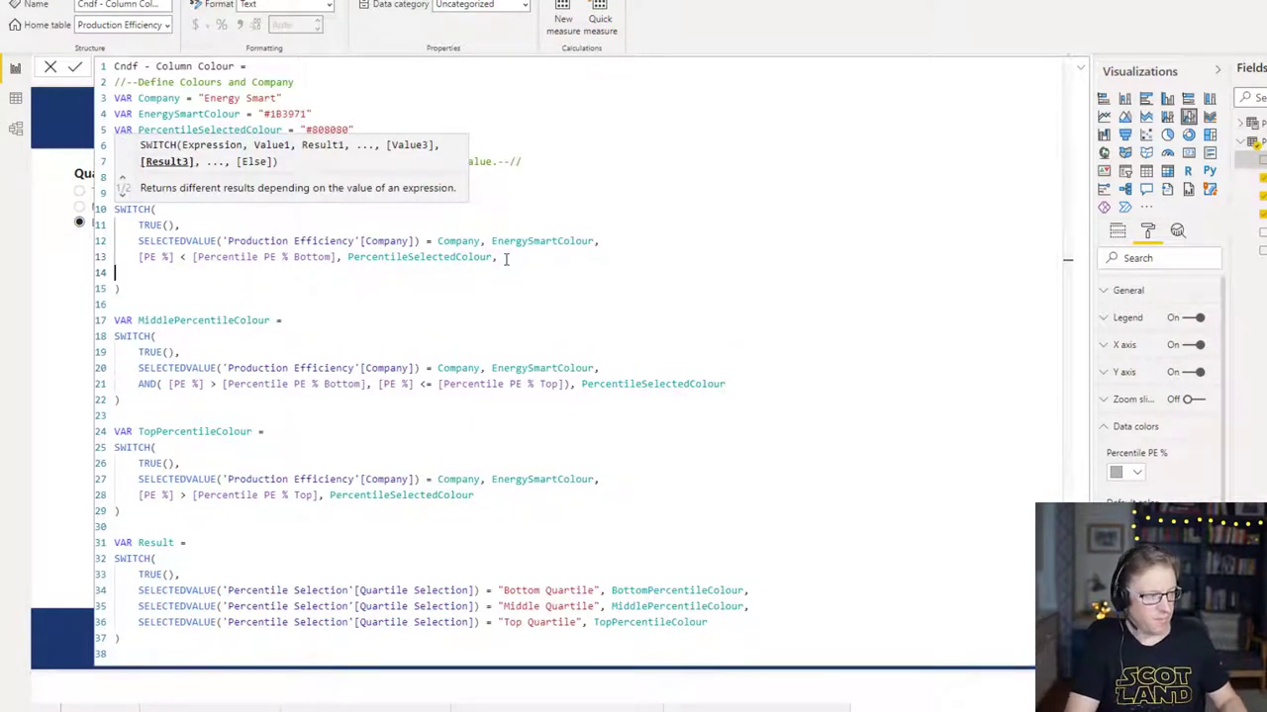
pyautogui.write('Columncolour')
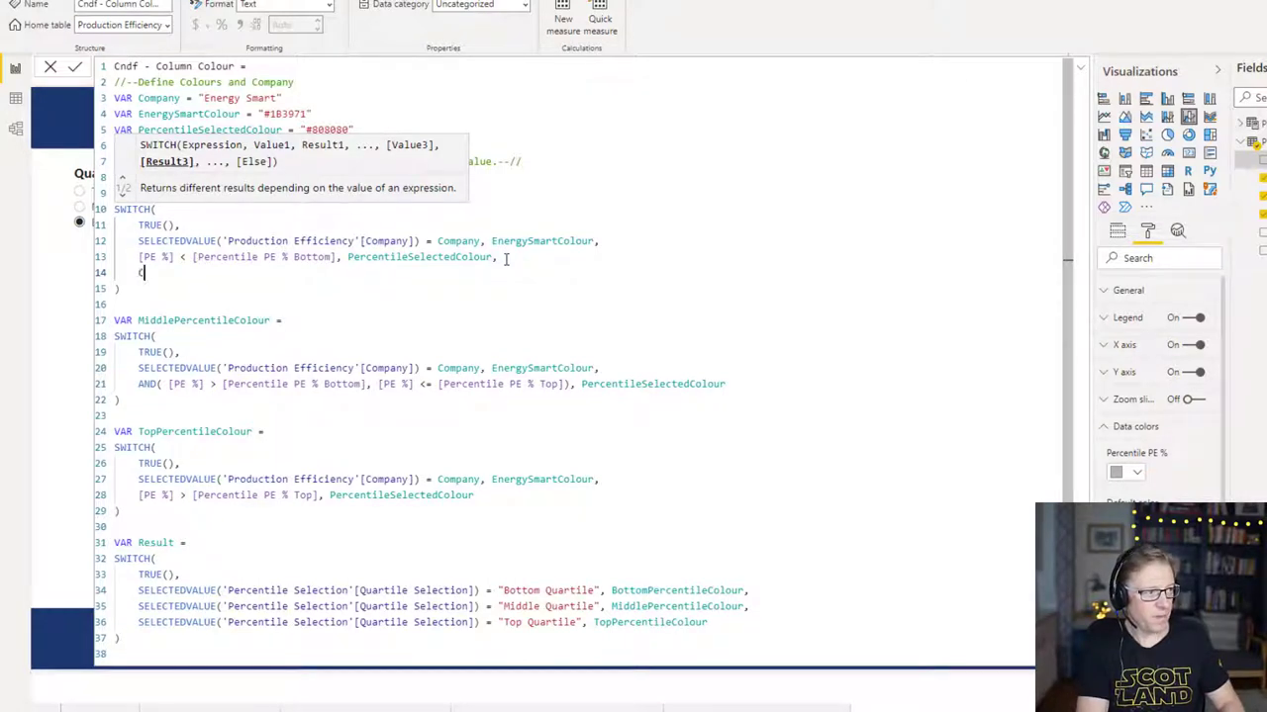
pyautogui.press('Escape')
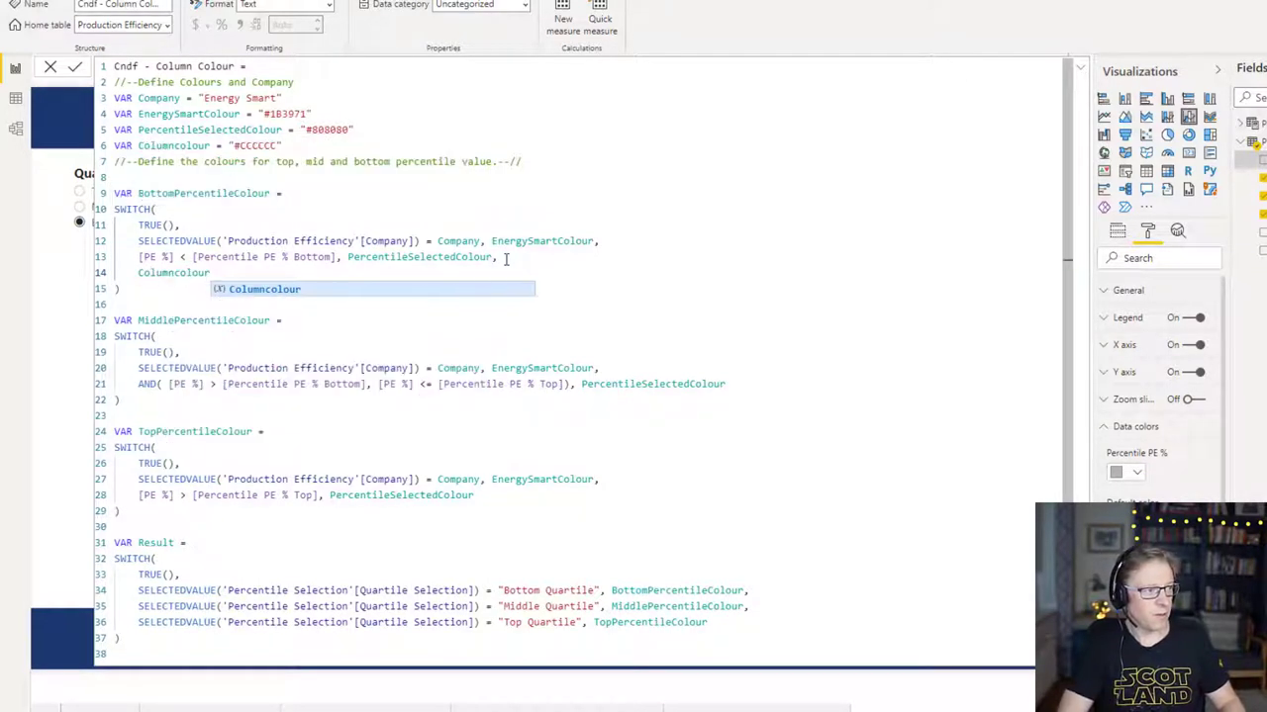
pyautogui.press('Escape')
pyautogui.press('Down')
pyautogui.press('Down')
# Add Columncolour as the fallback result of the SWITCH in the MiddlePercentileColour variable.
pyautogui.click(748, 385)
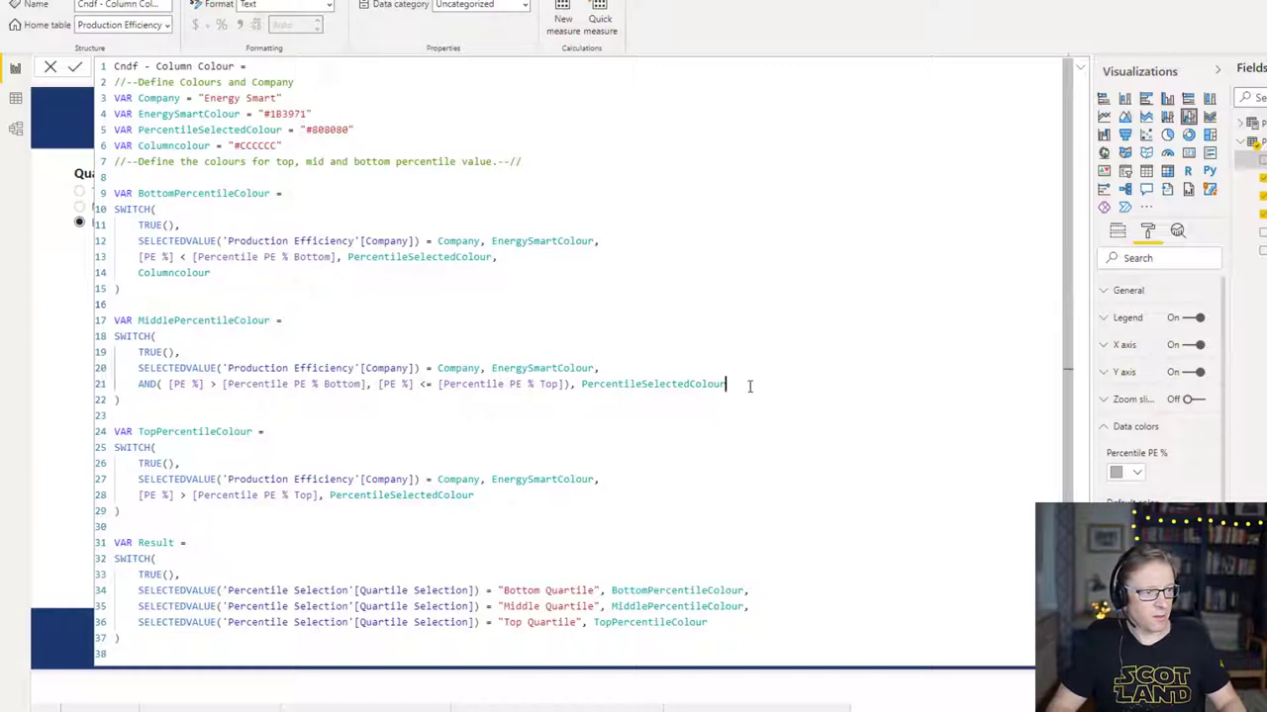
pyautogui.write(',')
pyautogui.press('Return')
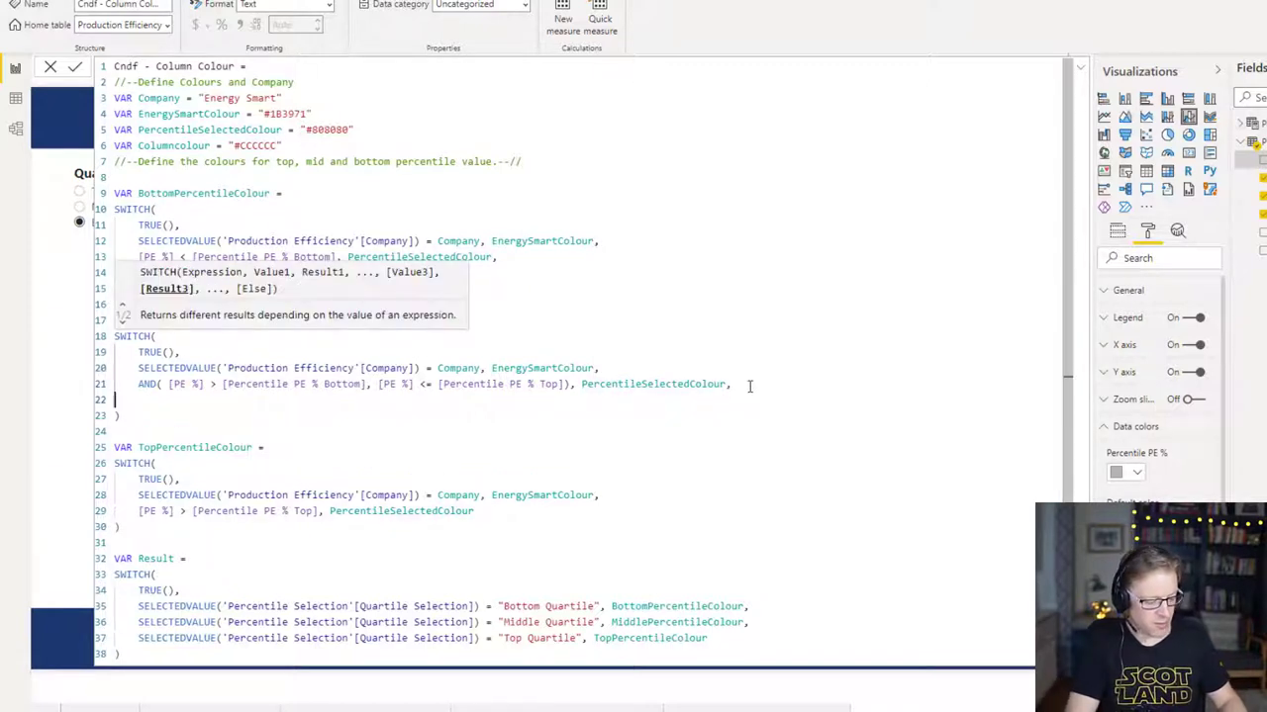
pyautogui.write('Columncolour')
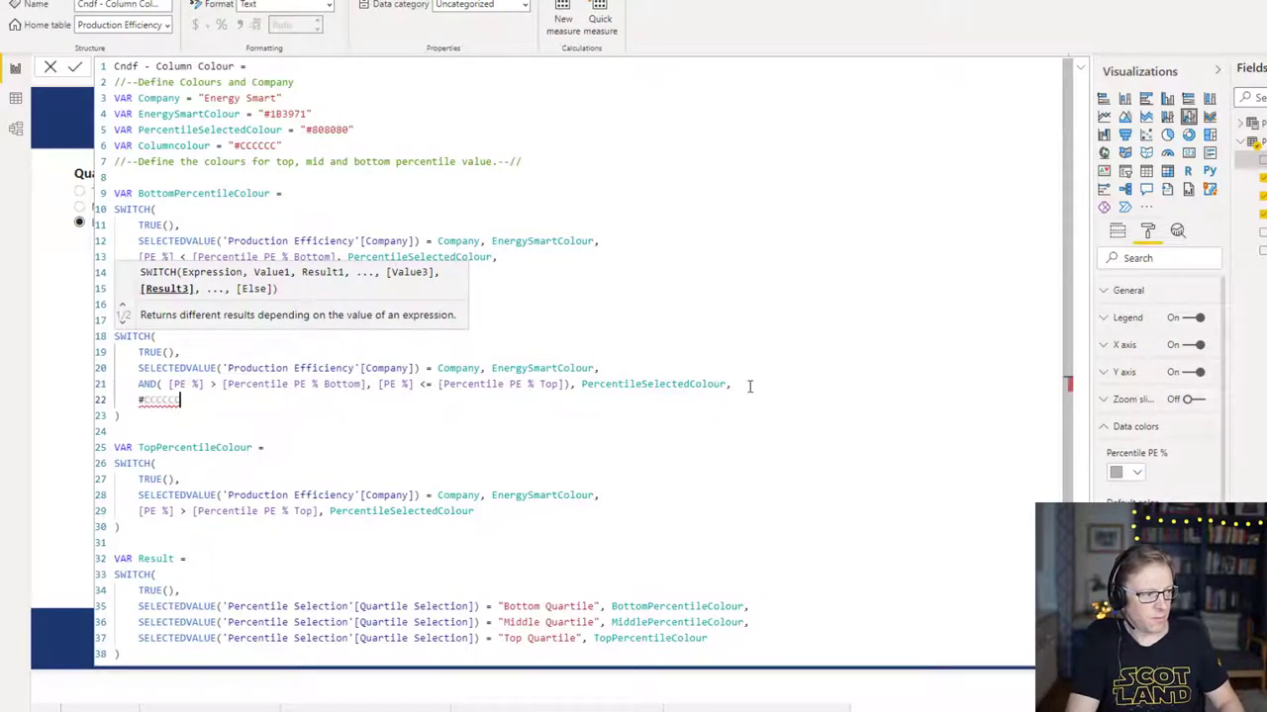
pyautogui.press('Escape')
pyautogui.press('Escape')
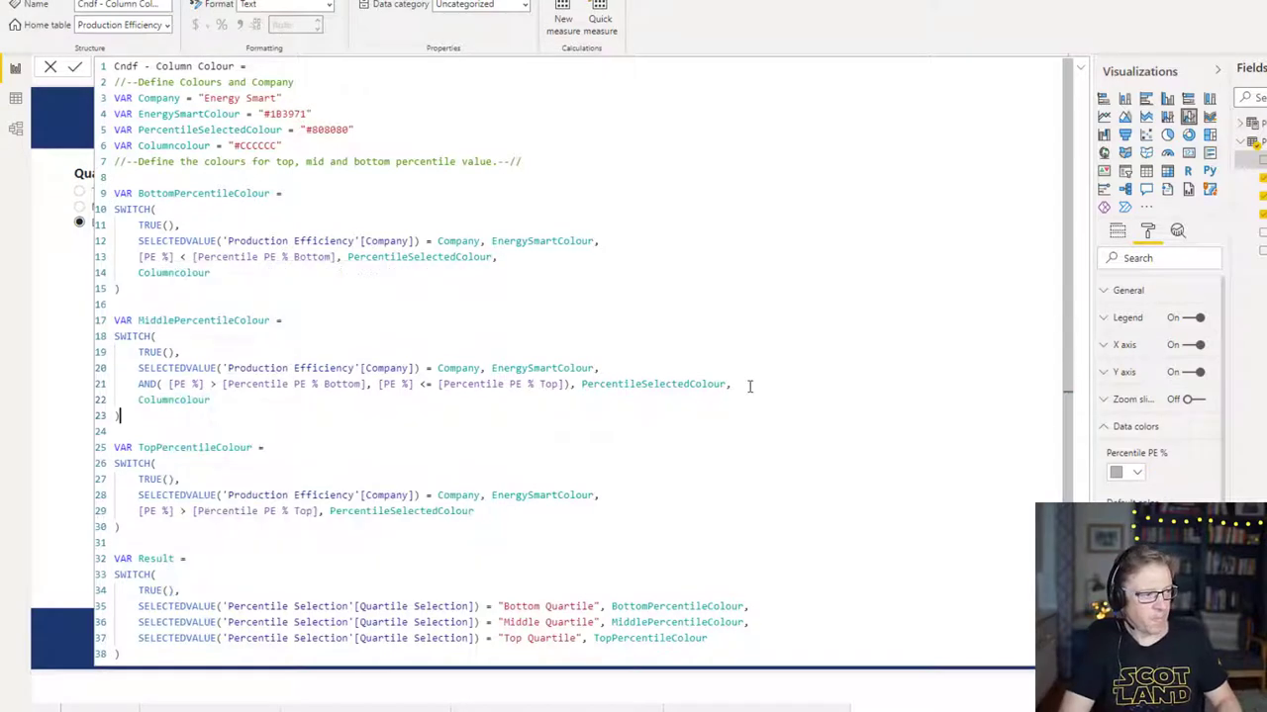
# Add Columncolour as the fallback result of the SWITCH in the TopPercentileColour variable and commit the Cndf - Column Colour formula.
pyautogui.click(498, 514)
pyautogui.write(',')
pyautogui.press('Return')
pyautogui.press('Tab')
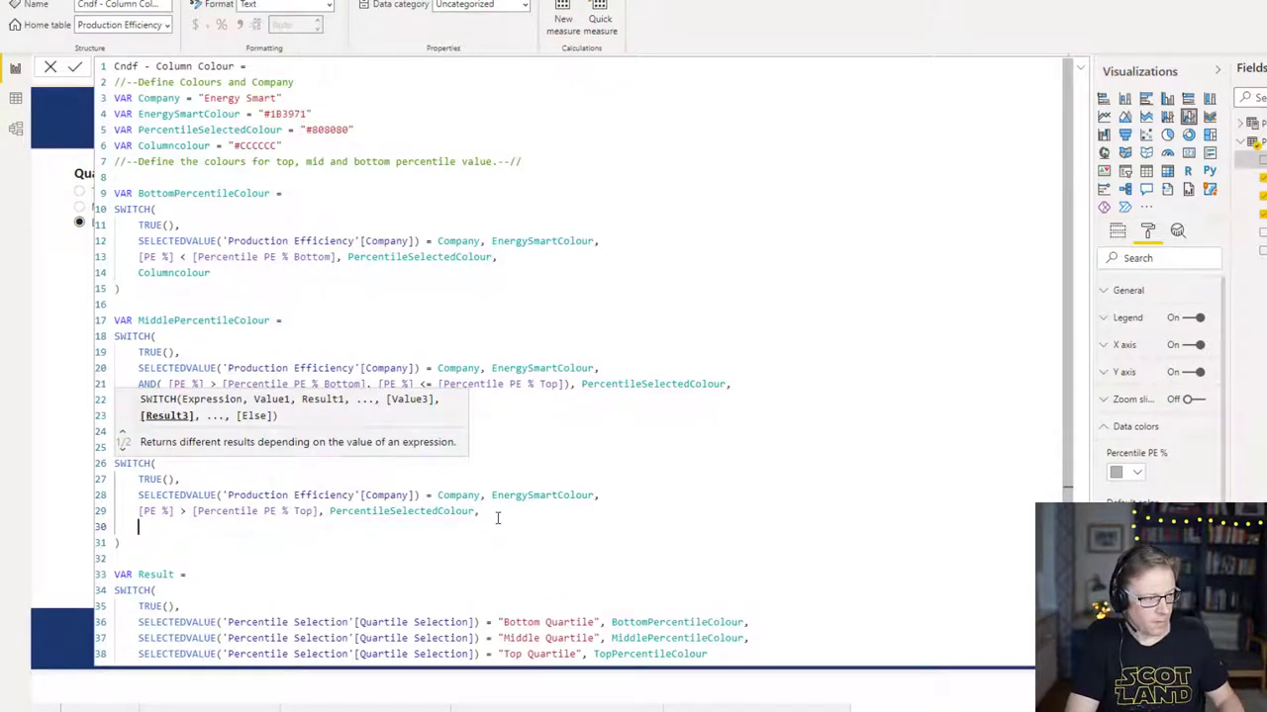
pyautogui.write('Columncolour')
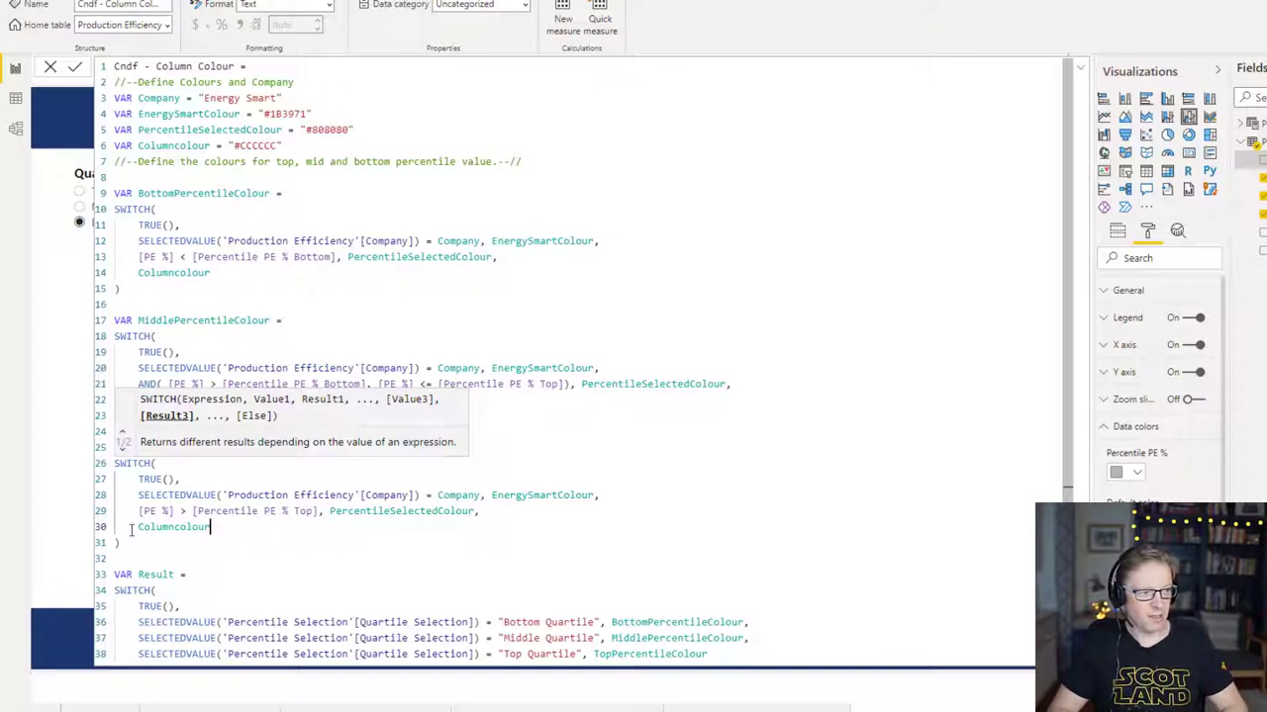
pyautogui.click(186, 479)
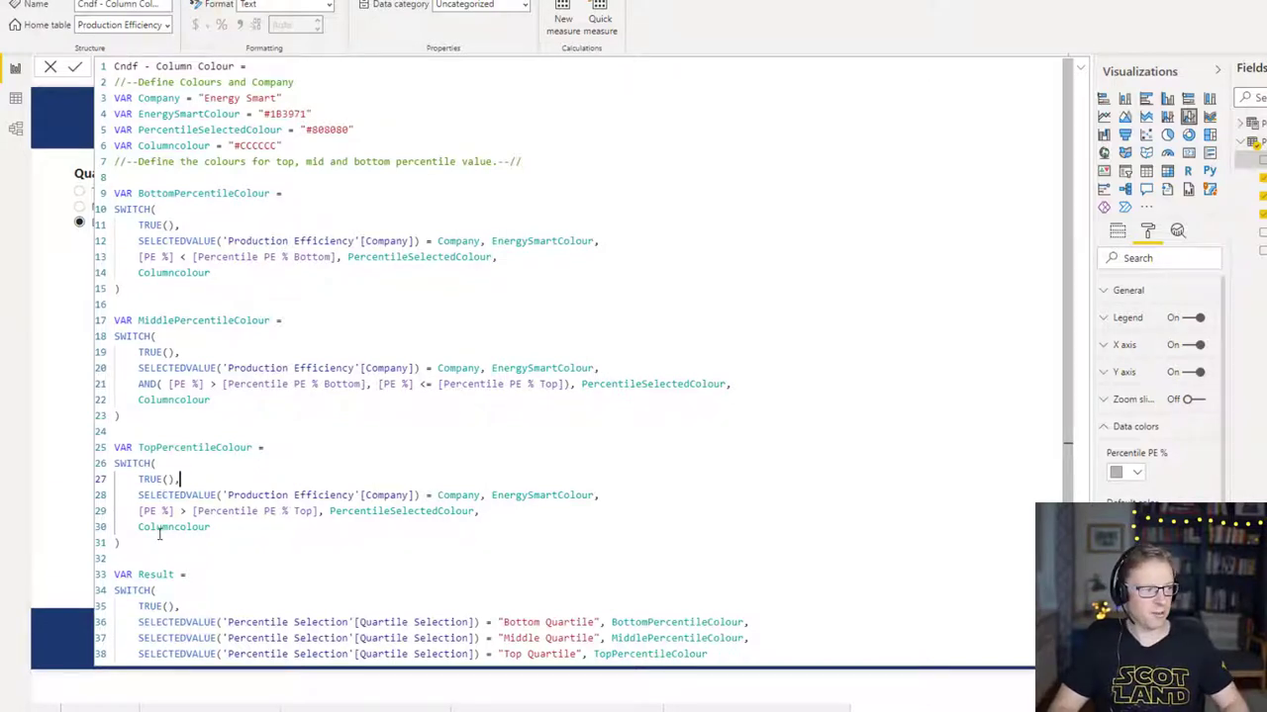
pyautogui.click(78, 68)
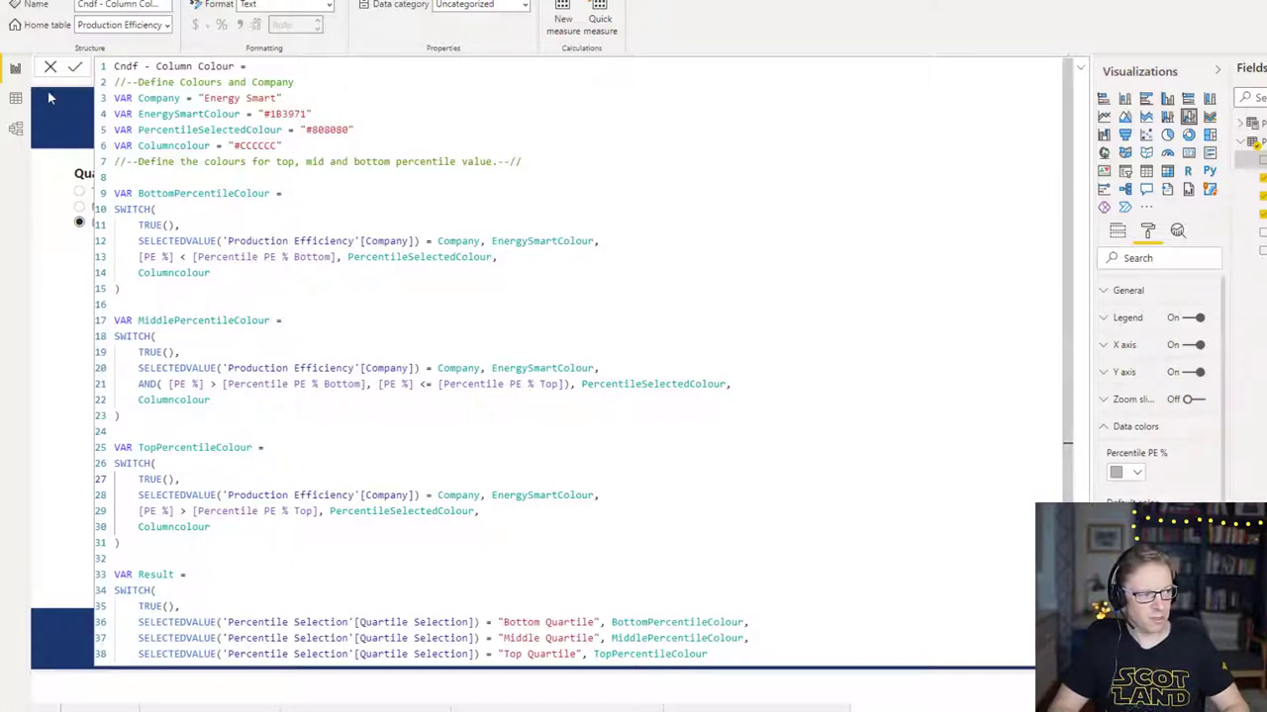
pyautogui.click(1082, 71)
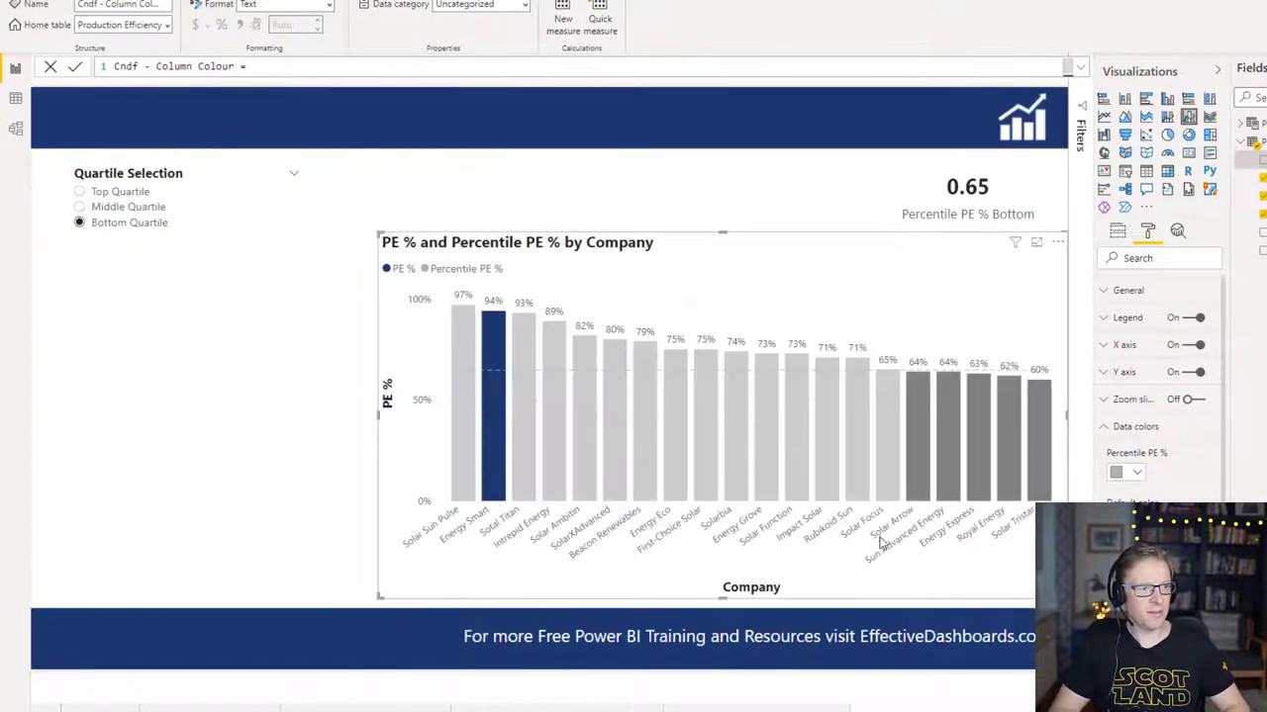
# Check the column colours with Quartile Selection on Top Quartile and review the full Cndf - Column Colour formula.
pyautogui.click(114, 193)
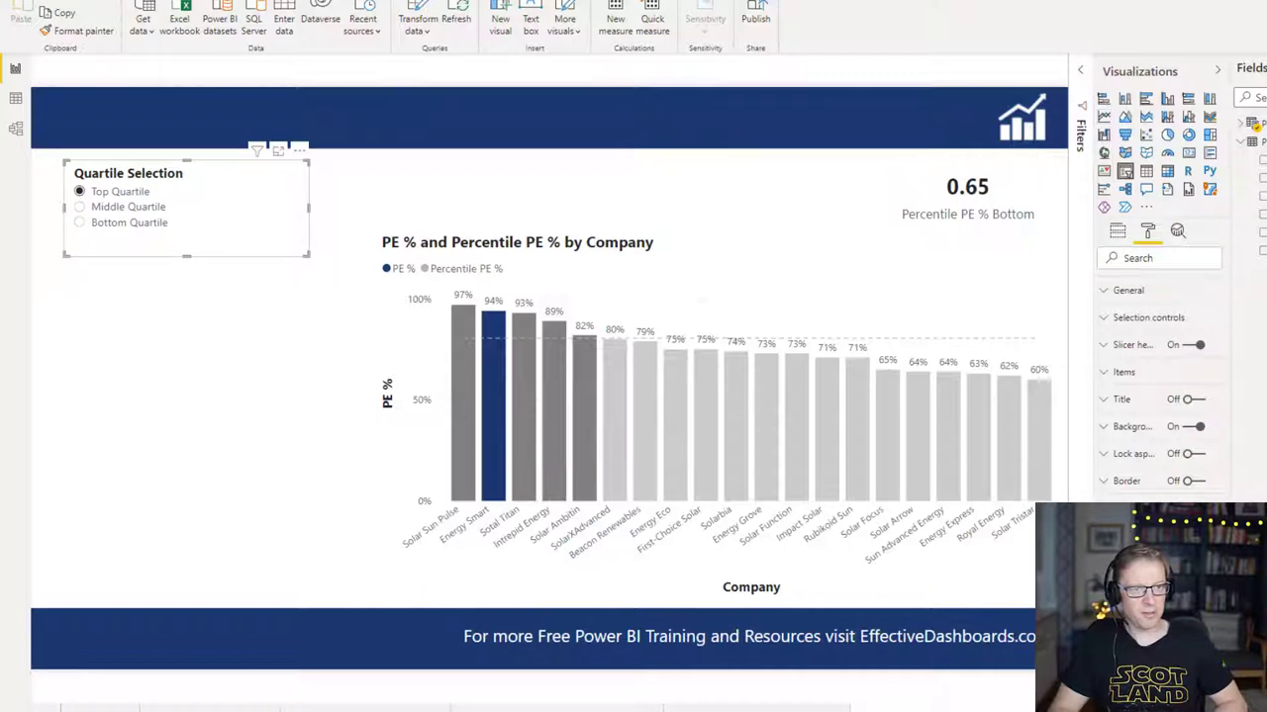
pyautogui.click(1252, 160)
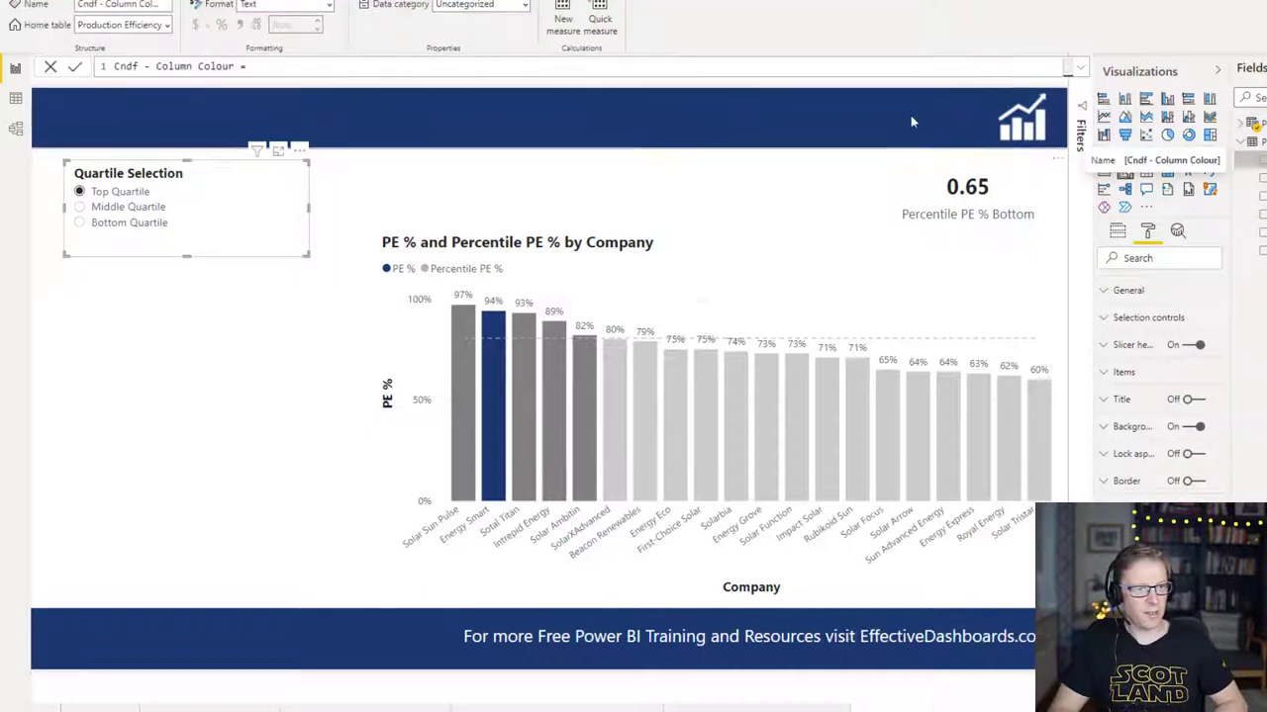
pyautogui.click(1078, 68)
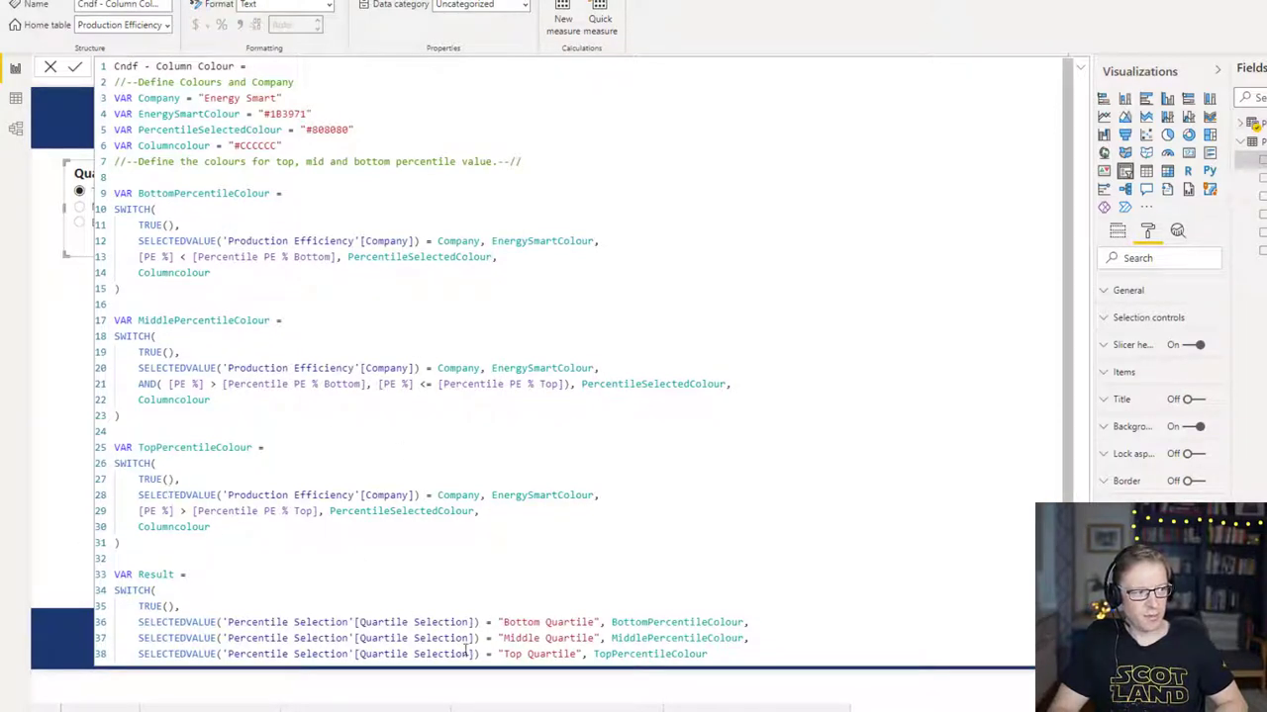
pyautogui.click(1081, 68)
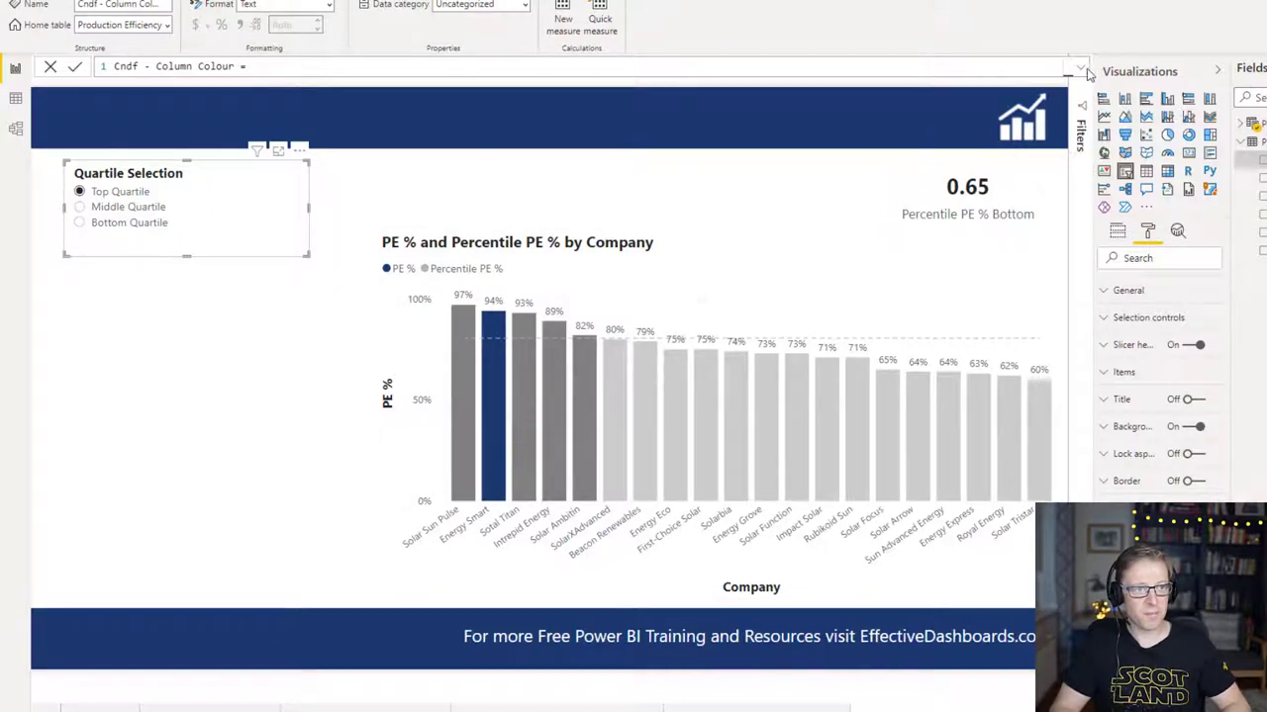
pyautogui.click(1081, 68)
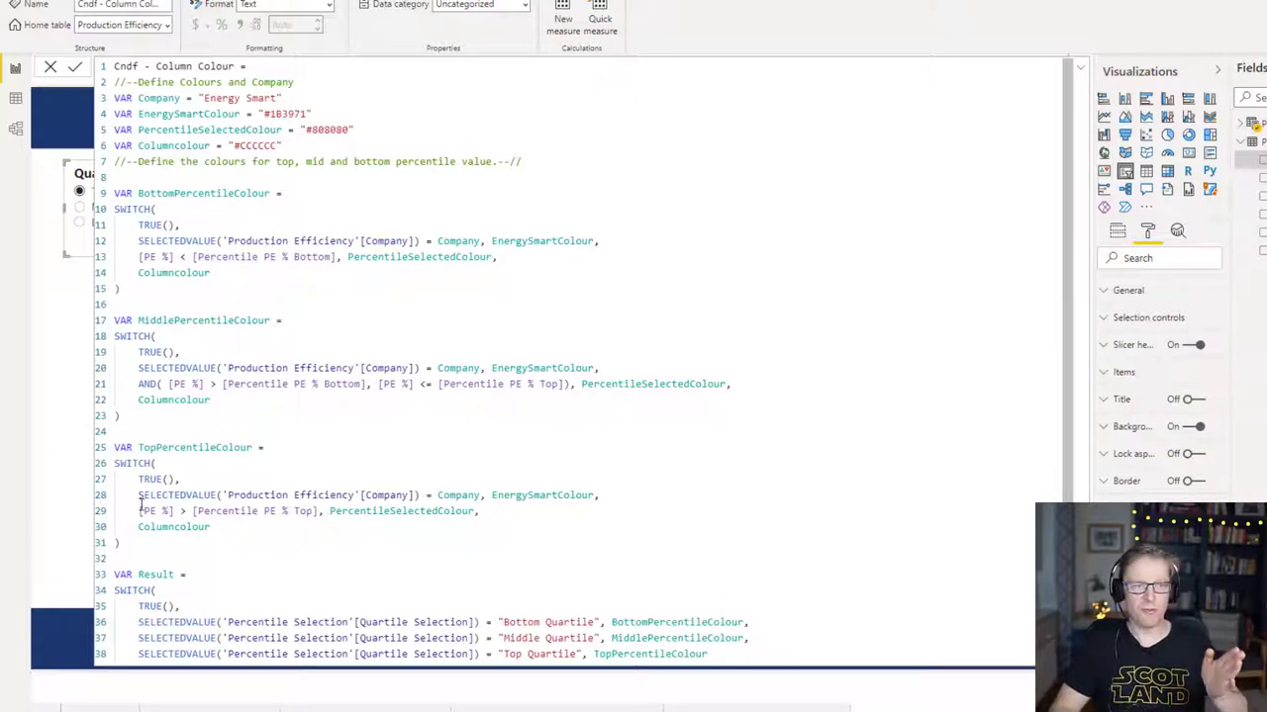
pyautogui.click(1082, 67)
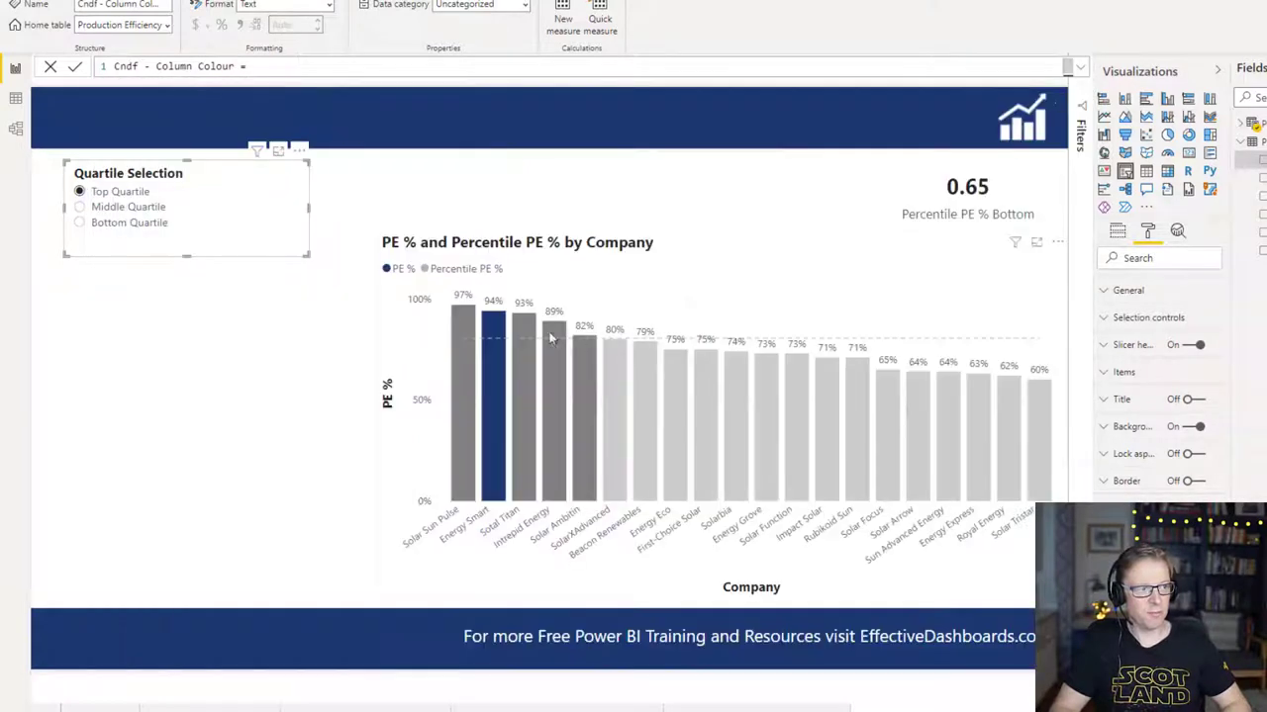
# Check the column colours and percentile line with Quartile Selection on Middle Quartile and Bottom Quartile.
pyautogui.click(96, 210)
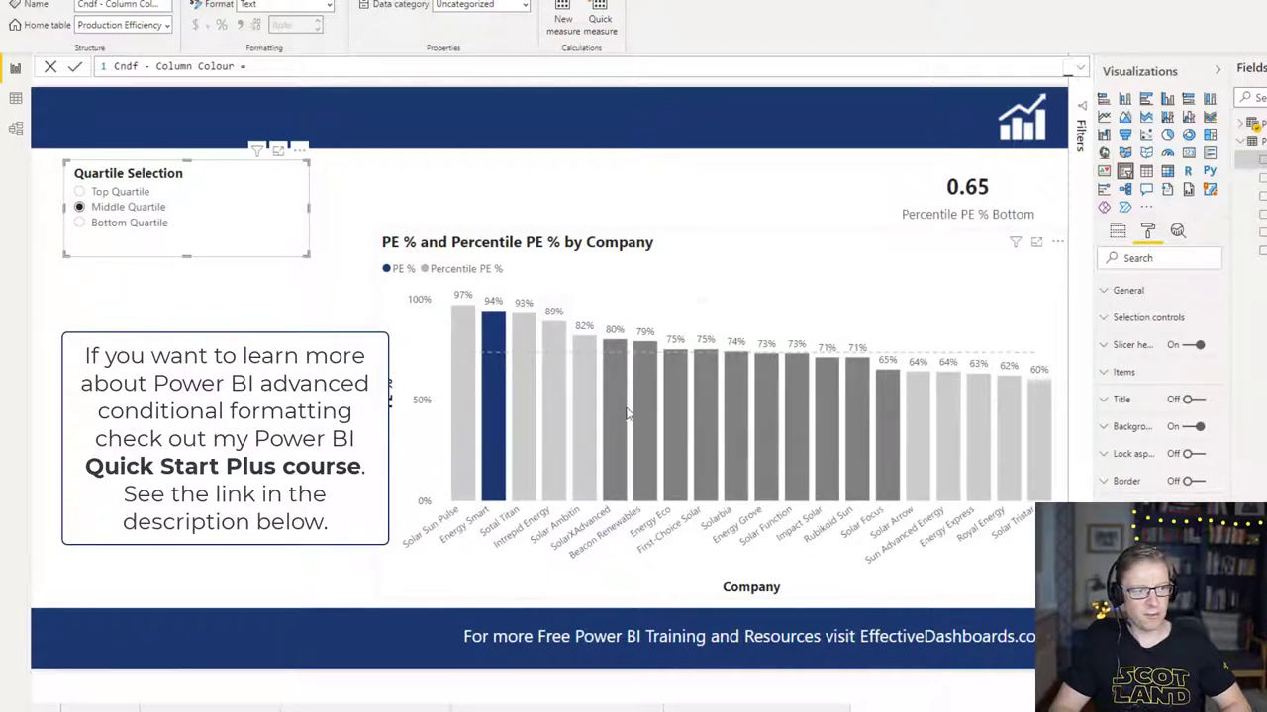
pyautogui.moveTo(880, 404)
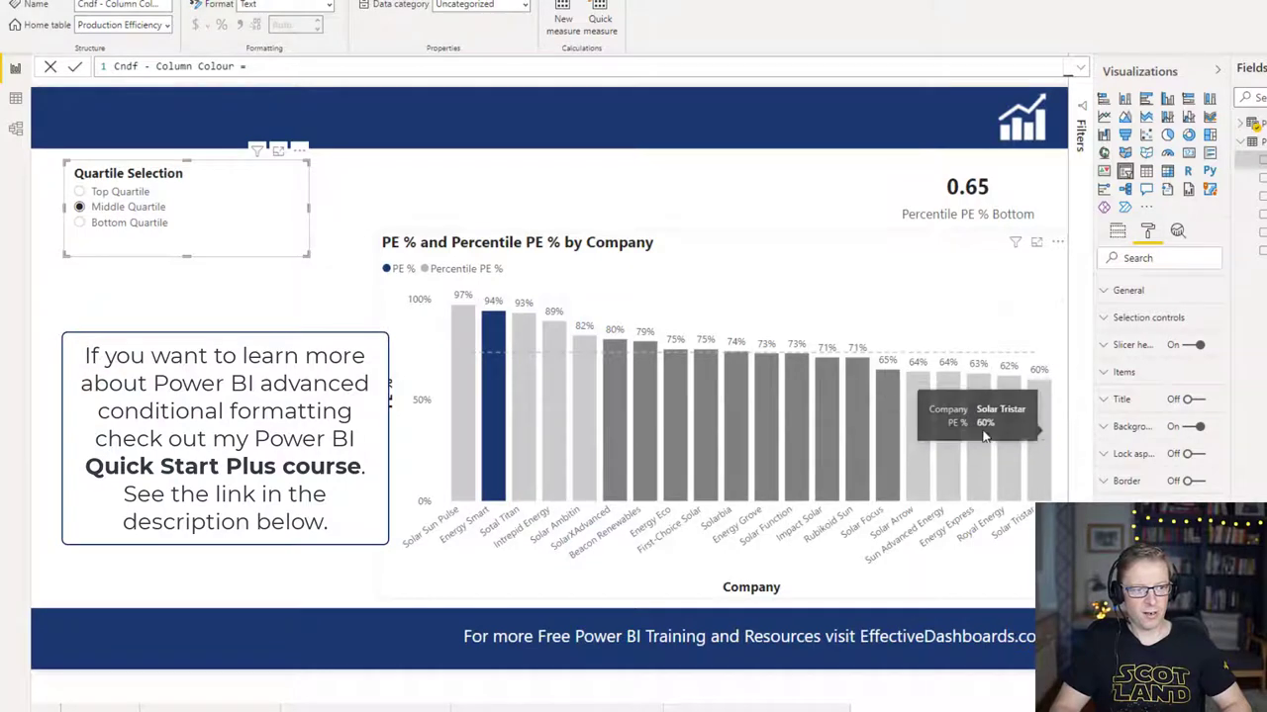
pyautogui.moveTo(970, 428)
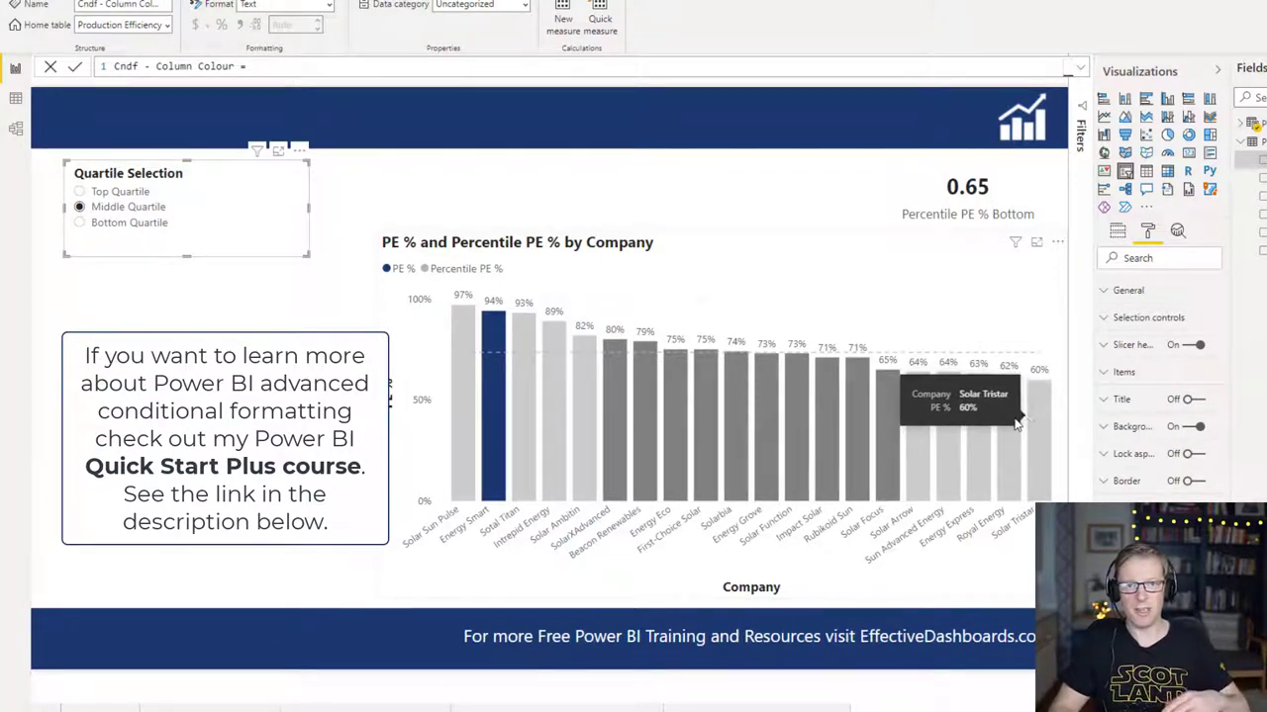
pyautogui.click(129, 222)
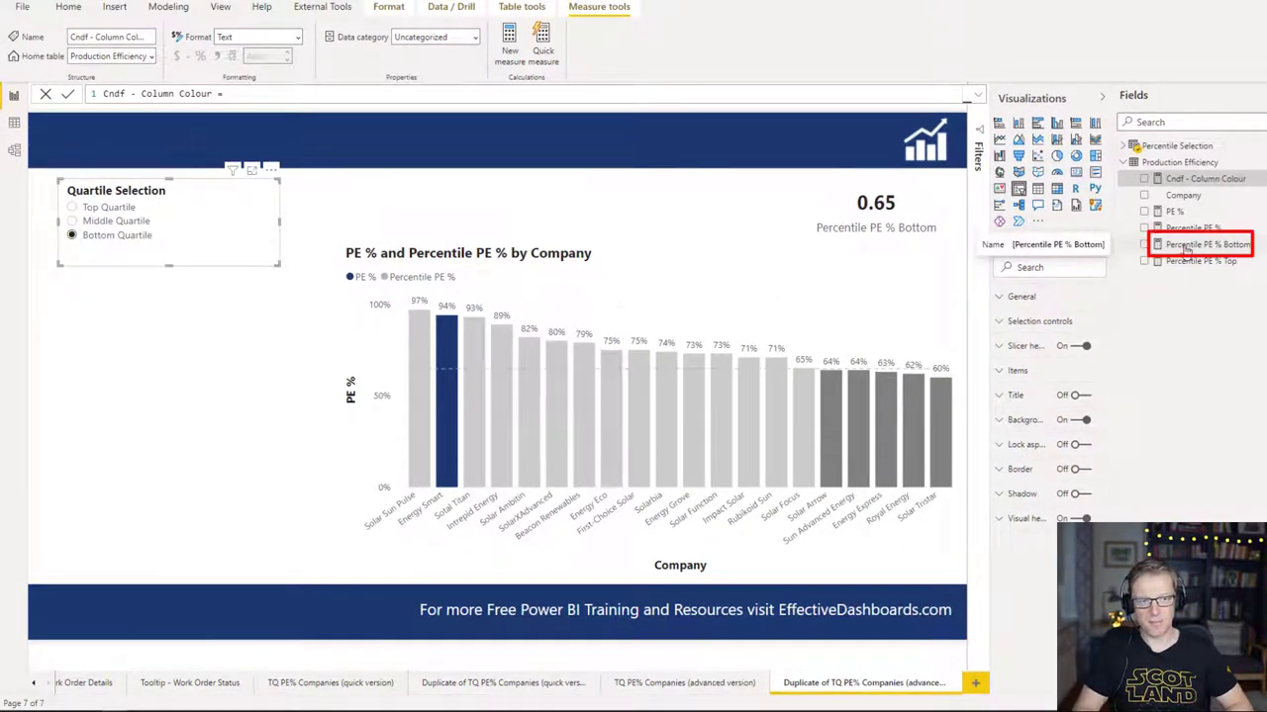
pyautogui.click(251, 357)
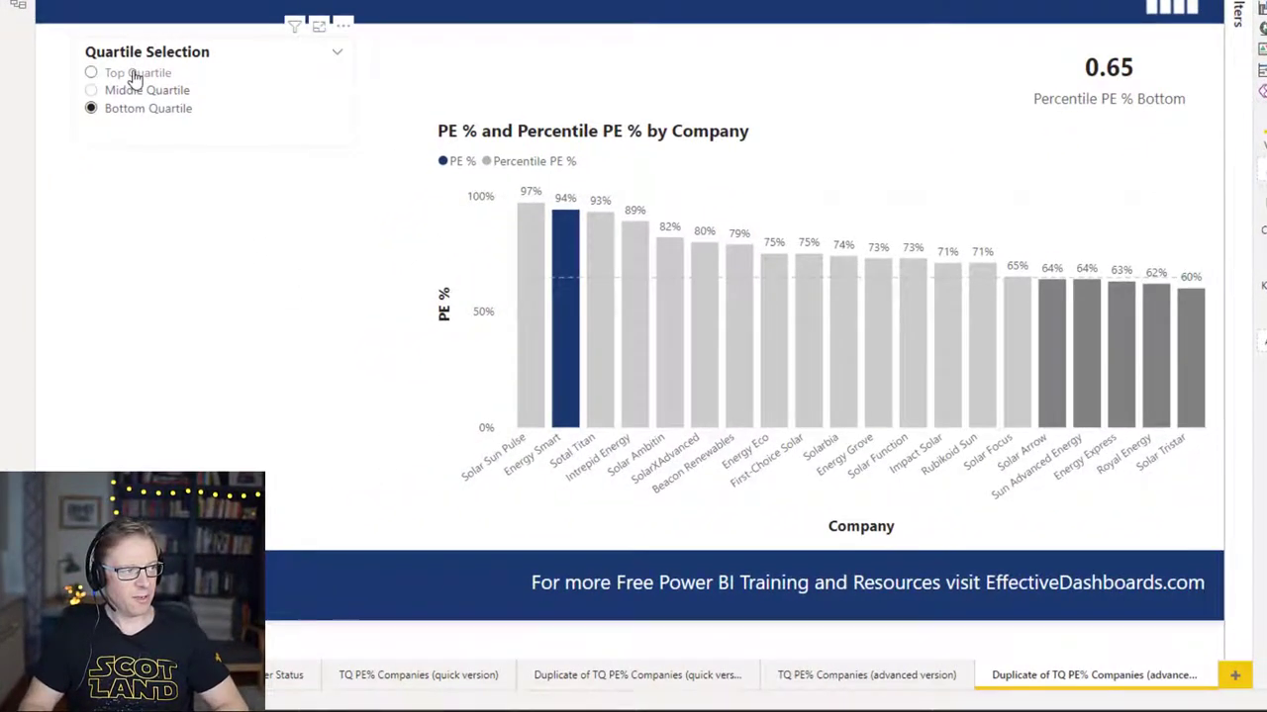
# Cycle Quartile Selection repeatedly through the top, middle and bottom quartiles, finishing on Top Quartile, to compare the Energy Smart column with the highlighted ones.
pyautogui.click(136, 75)
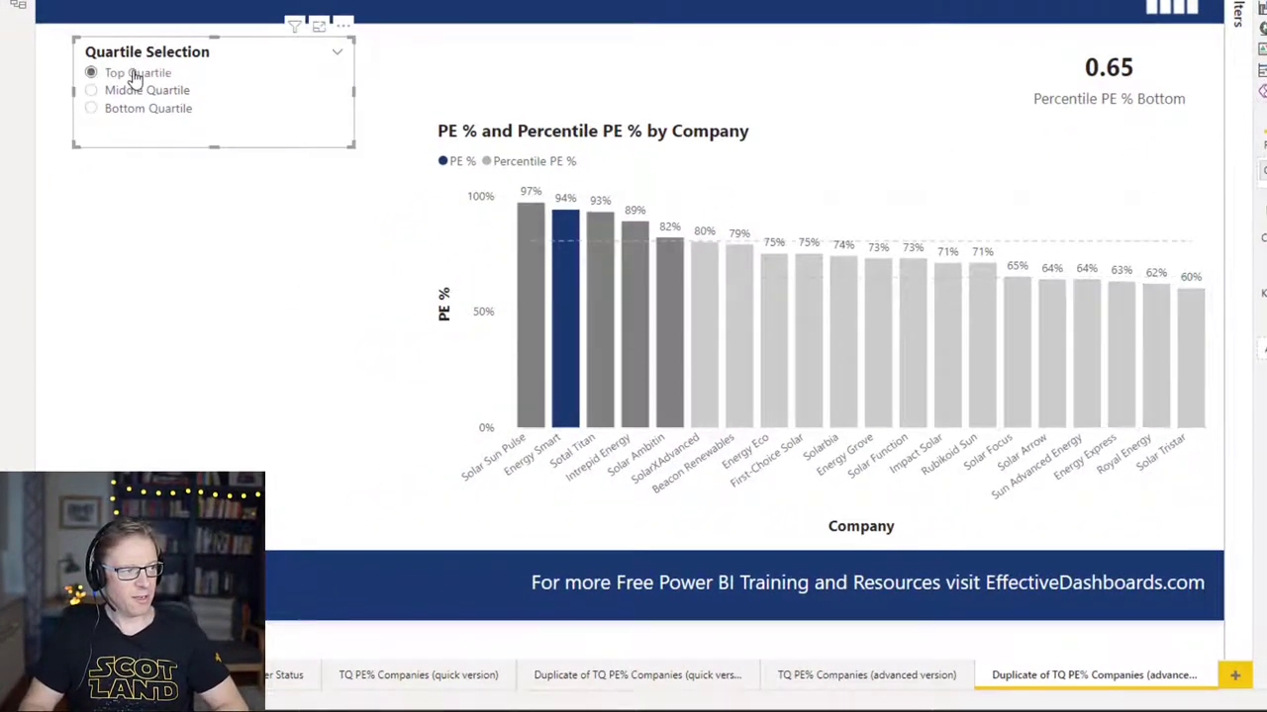
pyautogui.click(128, 91)
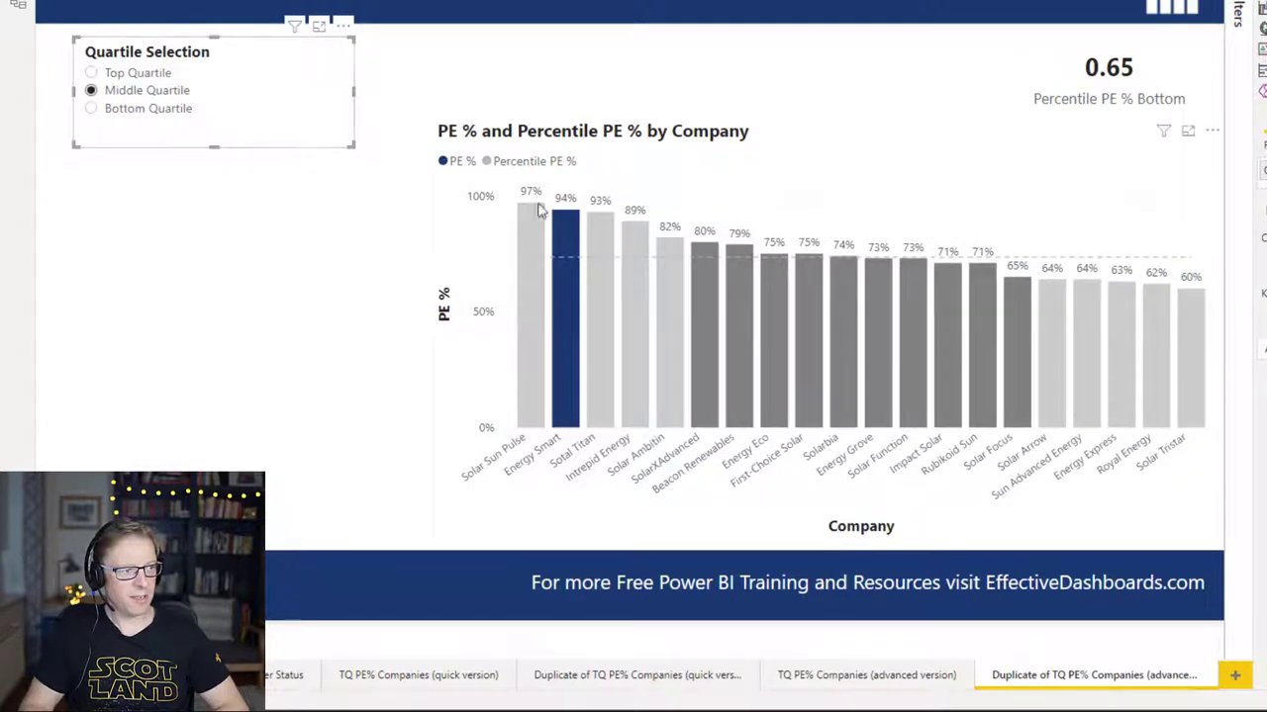
pyautogui.moveTo(568, 295)
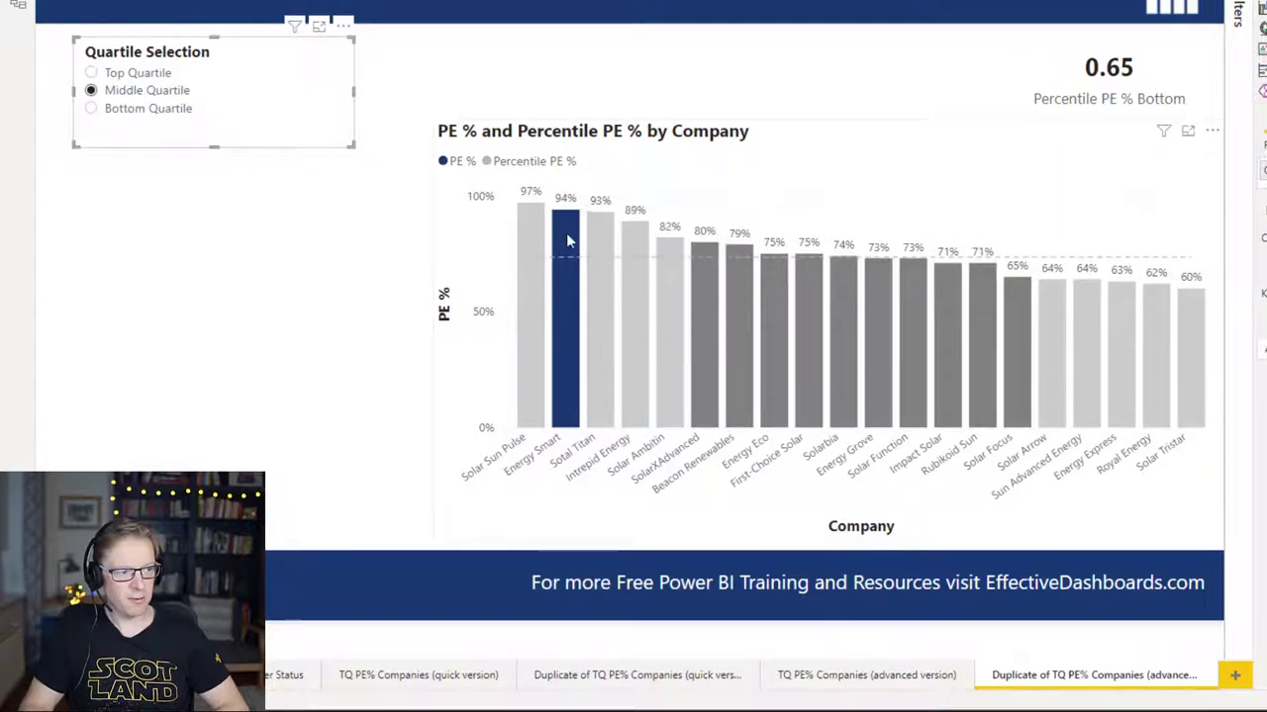
pyautogui.click(148, 75)
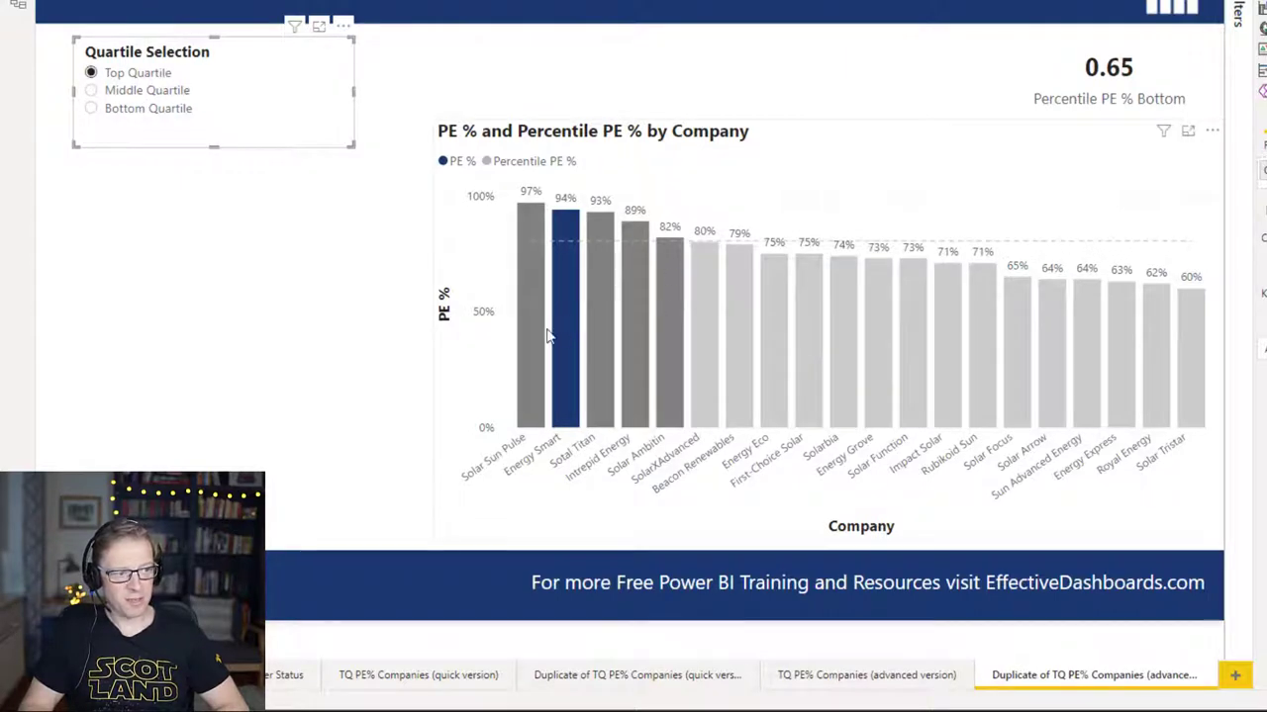
pyautogui.click(154, 91)
pyautogui.click(148, 109)
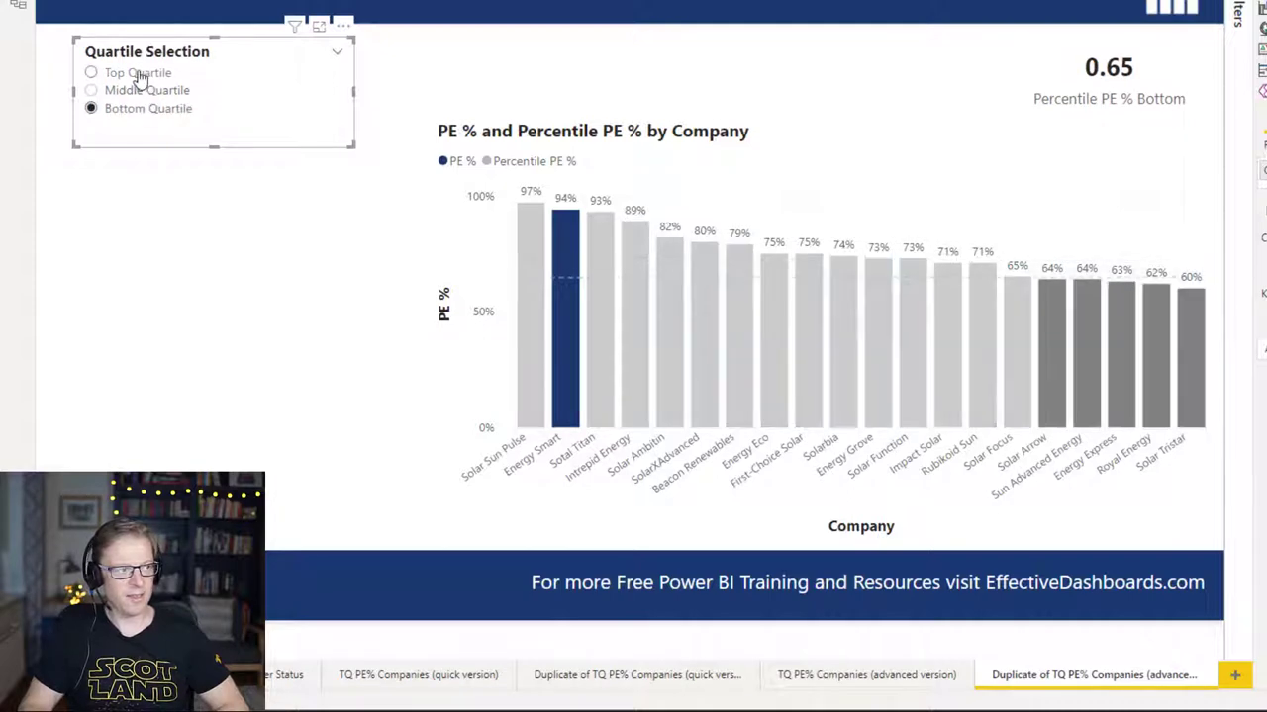
pyautogui.click(138, 75)
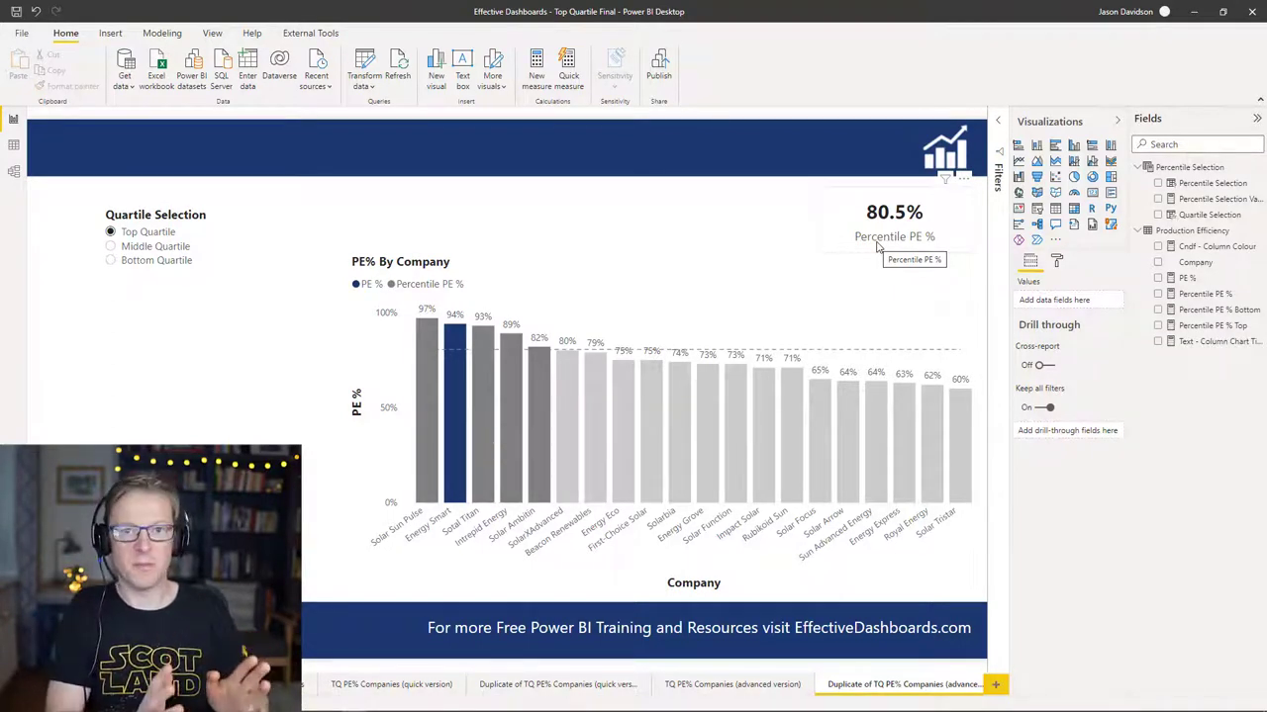
# Show the title settings of the PE% By Company chart and examine the full Text - Column Chart Title formula.
pyautogui.click(707, 274)
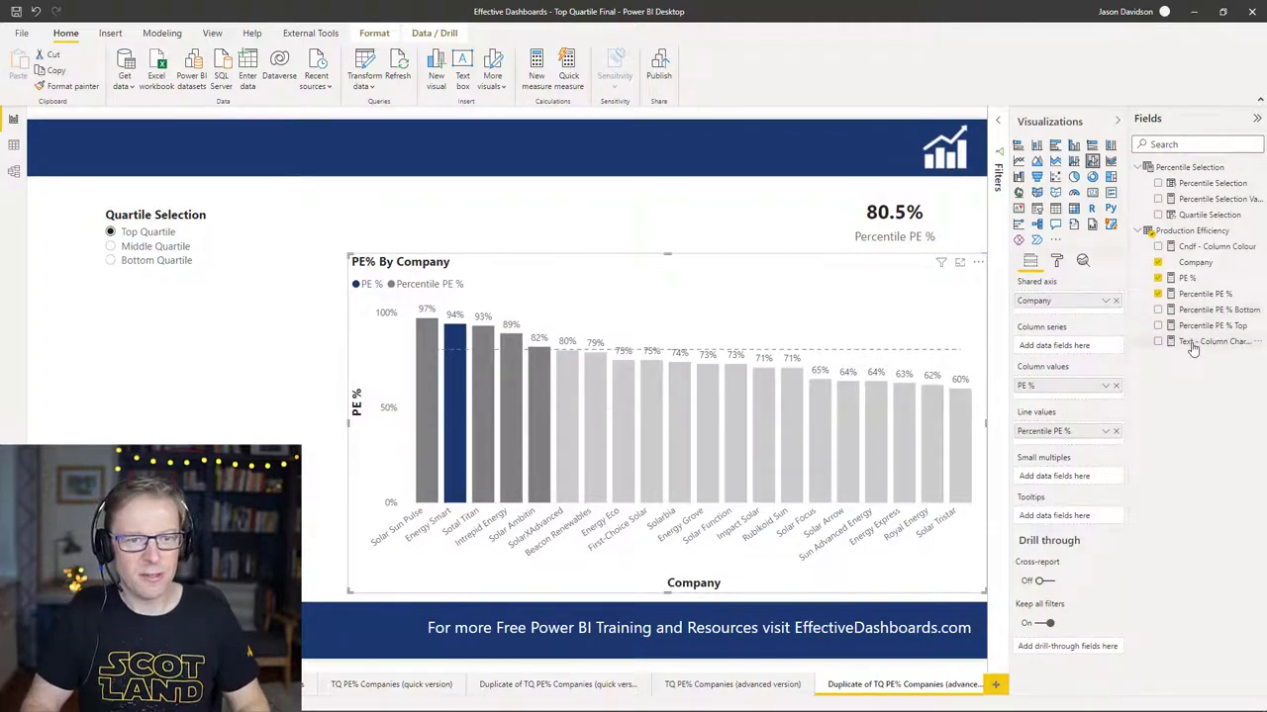
pyautogui.click(1197, 342)
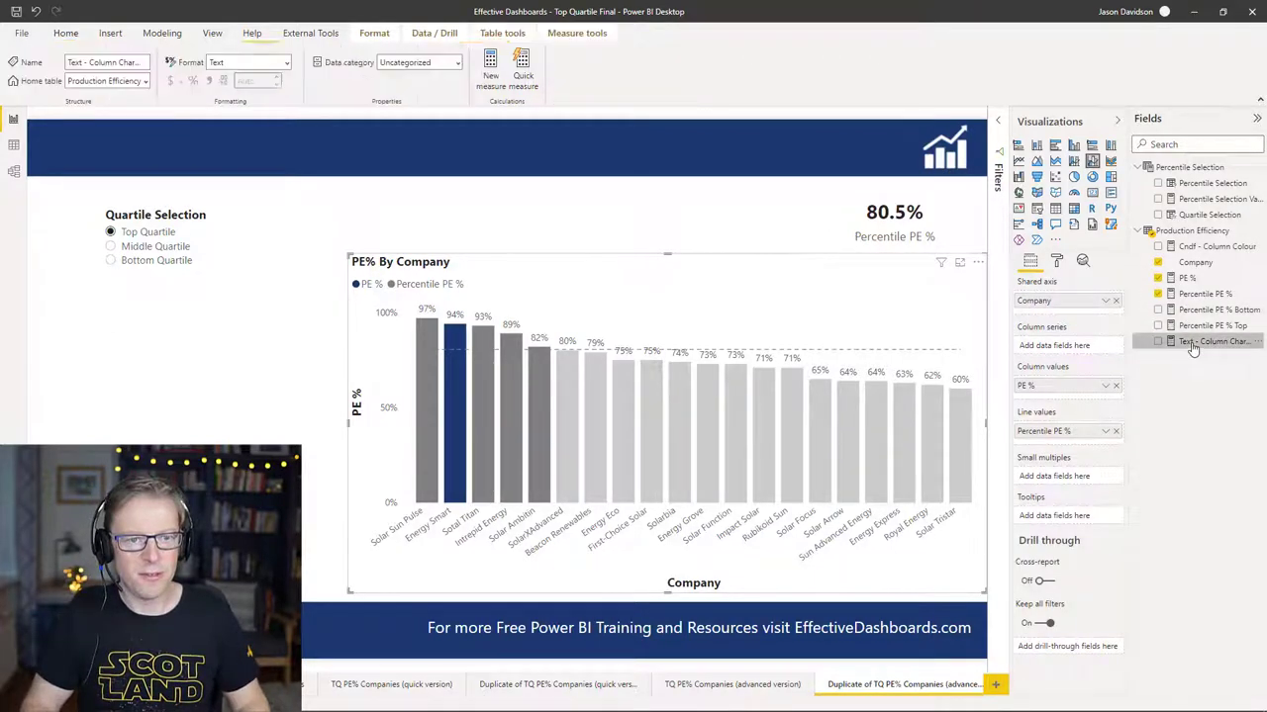
pyautogui.click(1057, 261)
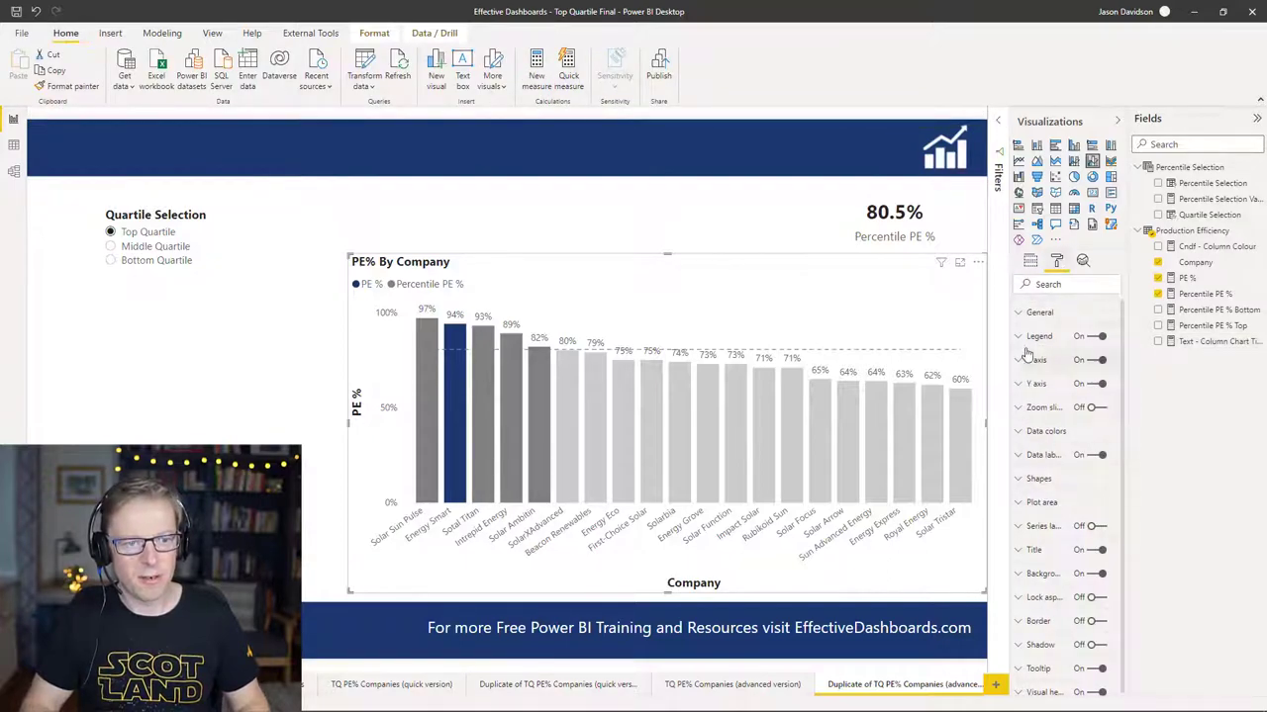
pyautogui.click(1035, 550)
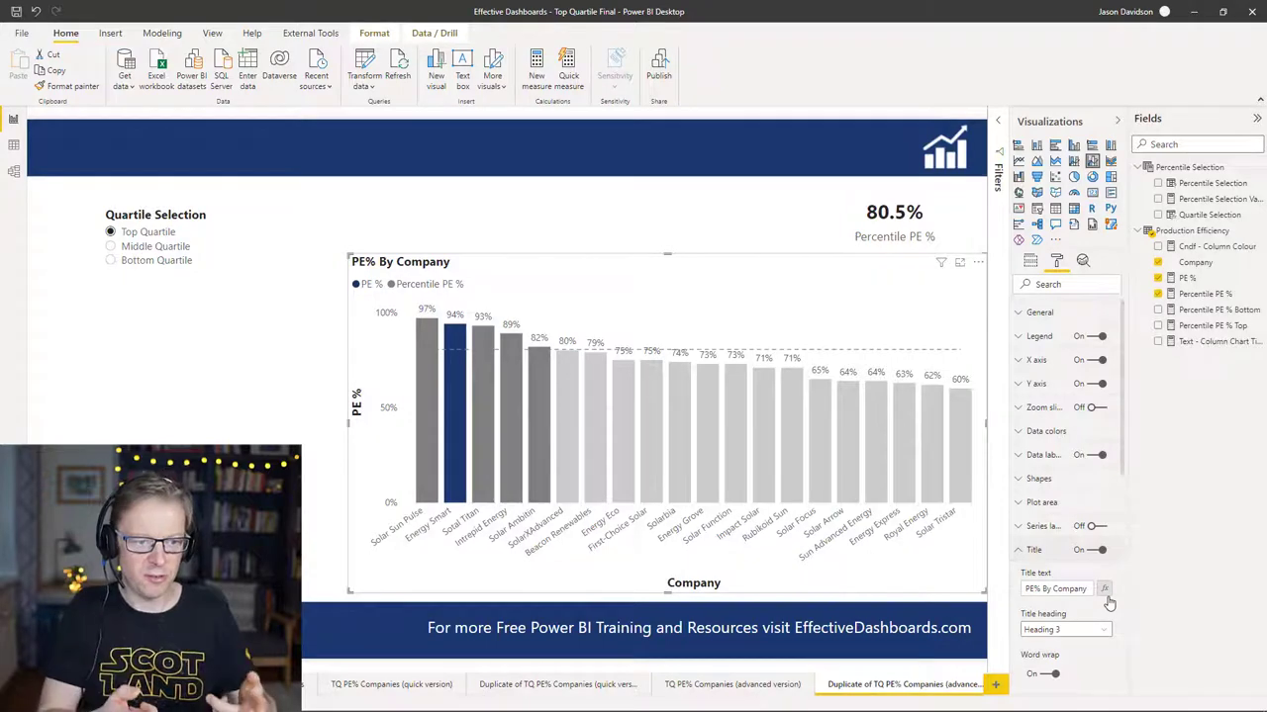
pyautogui.click(1203, 343)
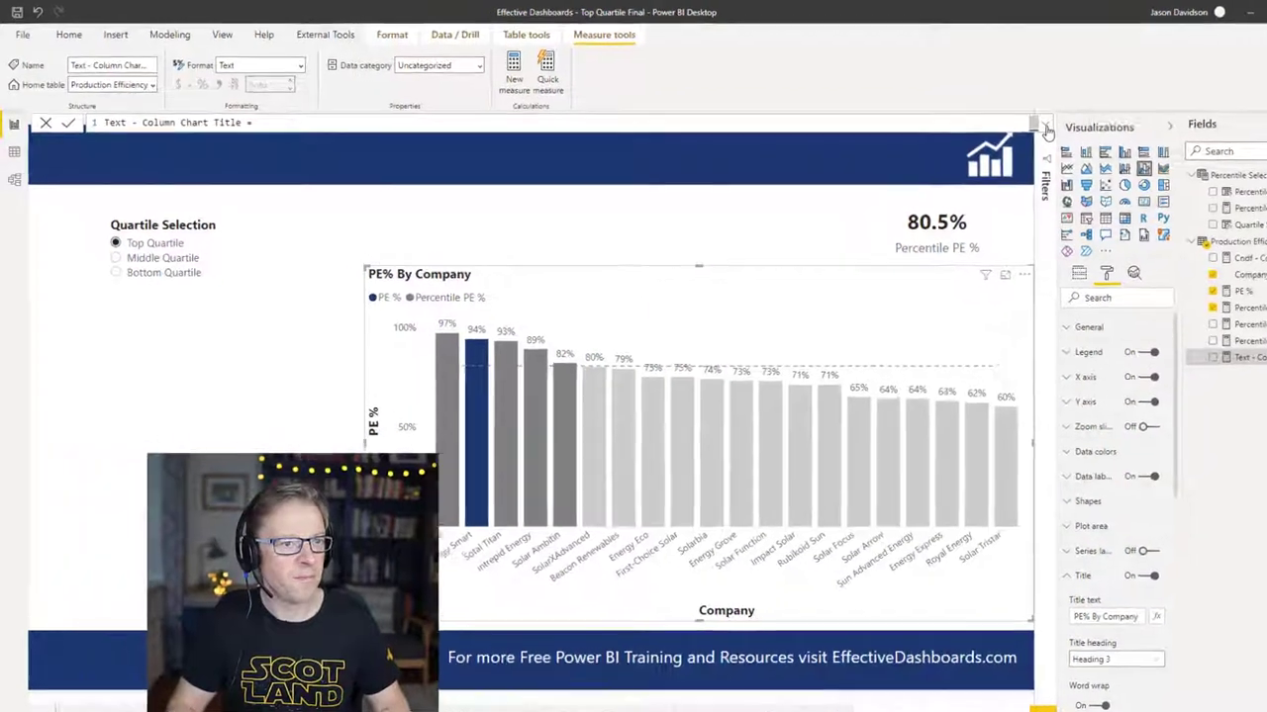
pyautogui.click(1039, 124)
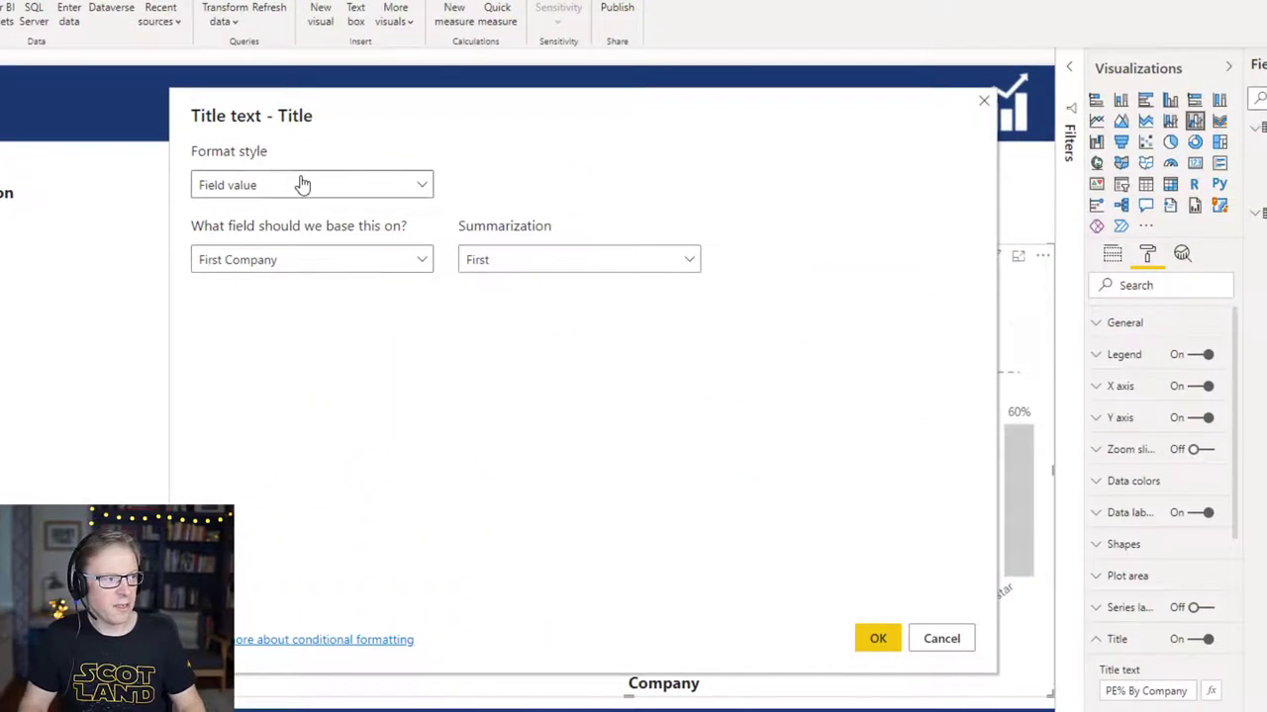
# Base the chart's title text on the Text - Column Chart Title measure from Production Efficiency, using the Field value format style.
pyautogui.click(308, 265)
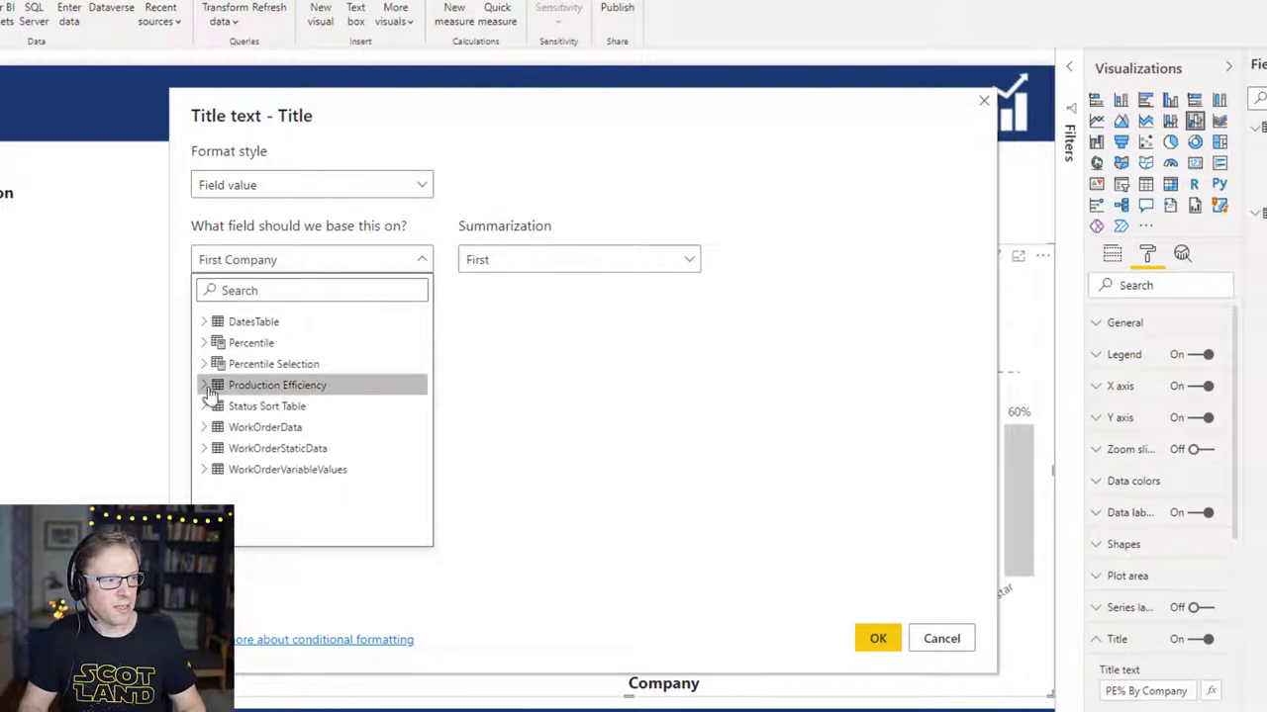
pyautogui.click(206, 386)
pyautogui.moveTo(420, 341); pyautogui.dragTo(419, 436)
pyautogui.click(269, 450)
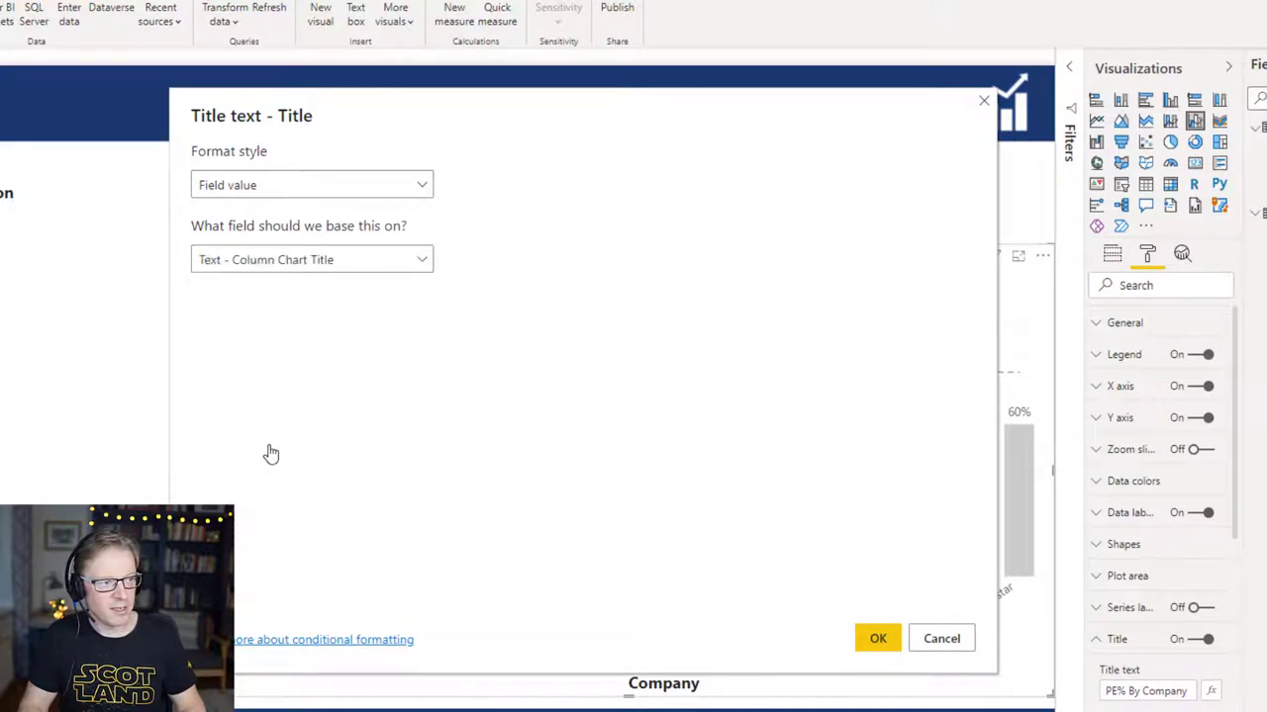
pyautogui.click(875, 643)
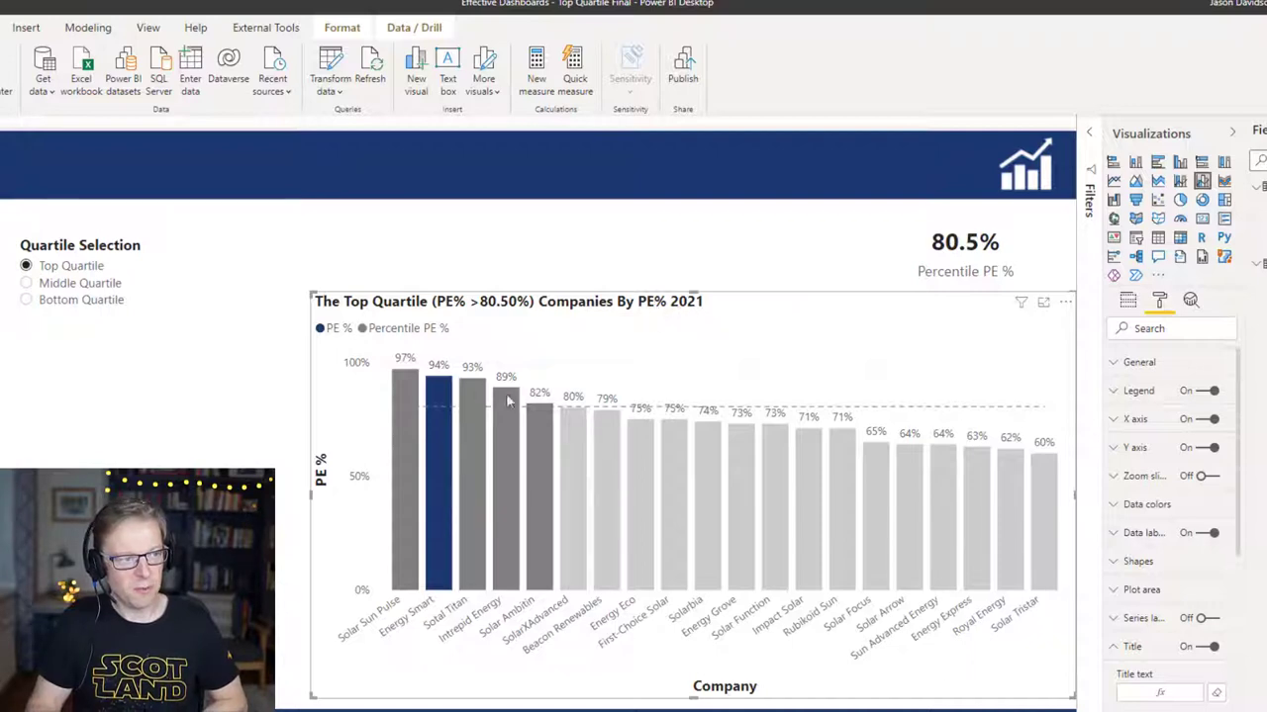
# Check the chart title with Quartile Selection on Middle Quartile and Bottom Quartile, and display the TopPercentileText line of the Text - Column Chart Title formula.
pyautogui.click(60, 285)
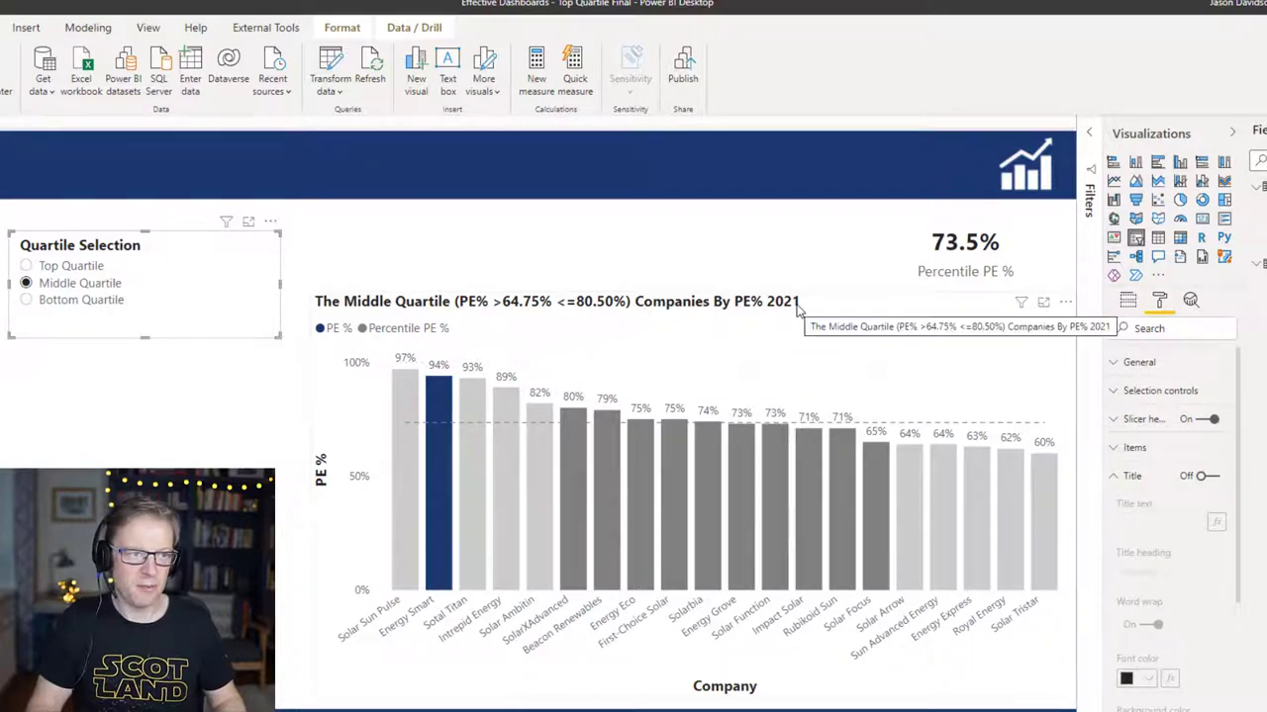
pyautogui.click(83, 302)
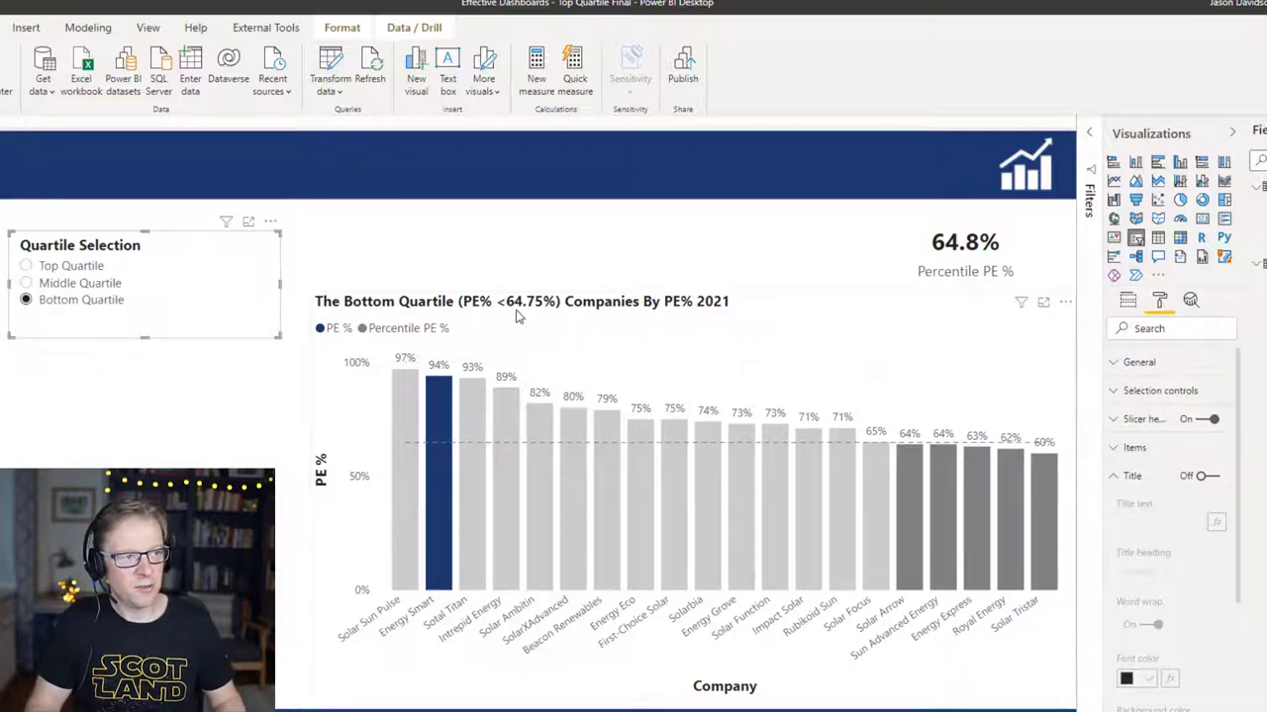
pyautogui.click(1257, 395)
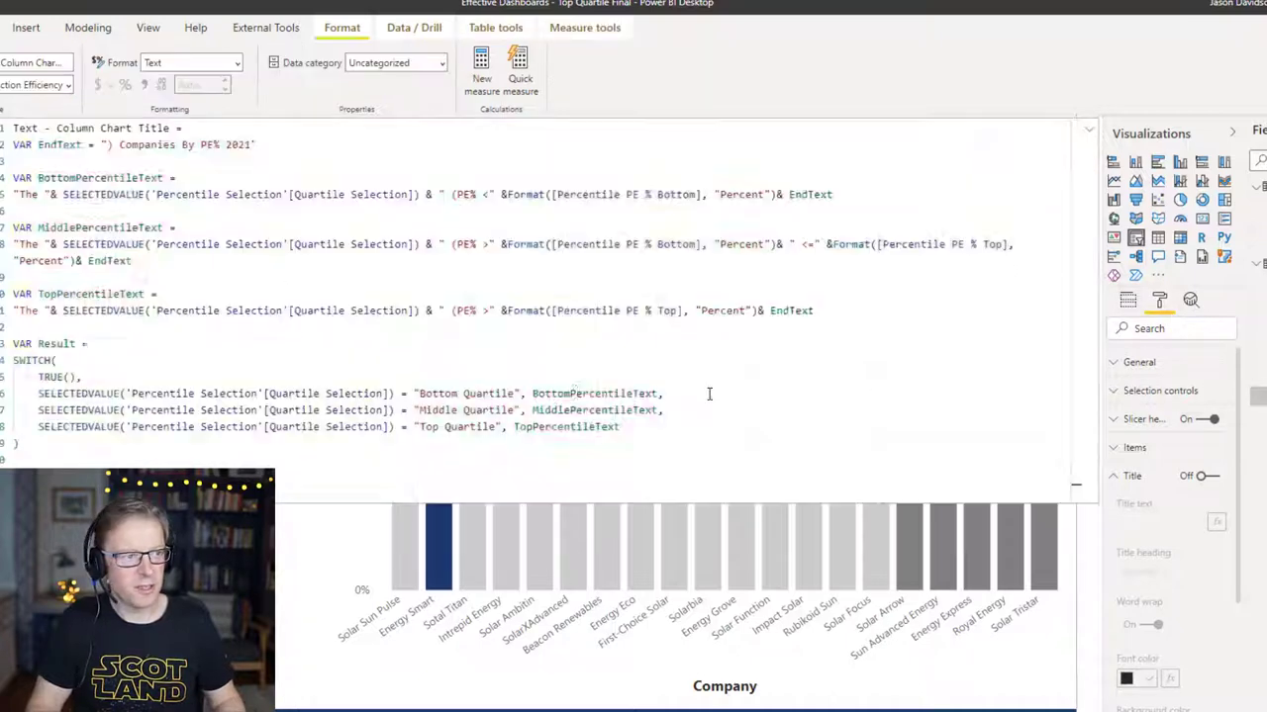
pyautogui.click(505, 304)
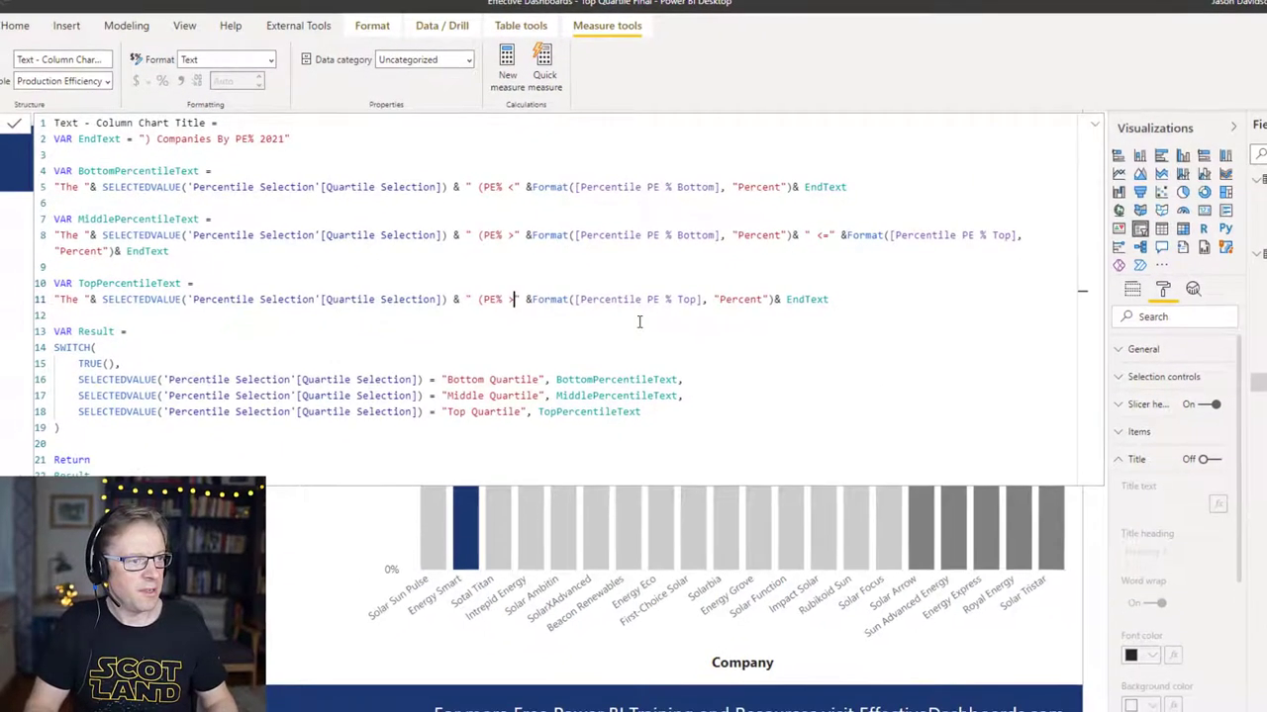
pyautogui.press('BackSpace')
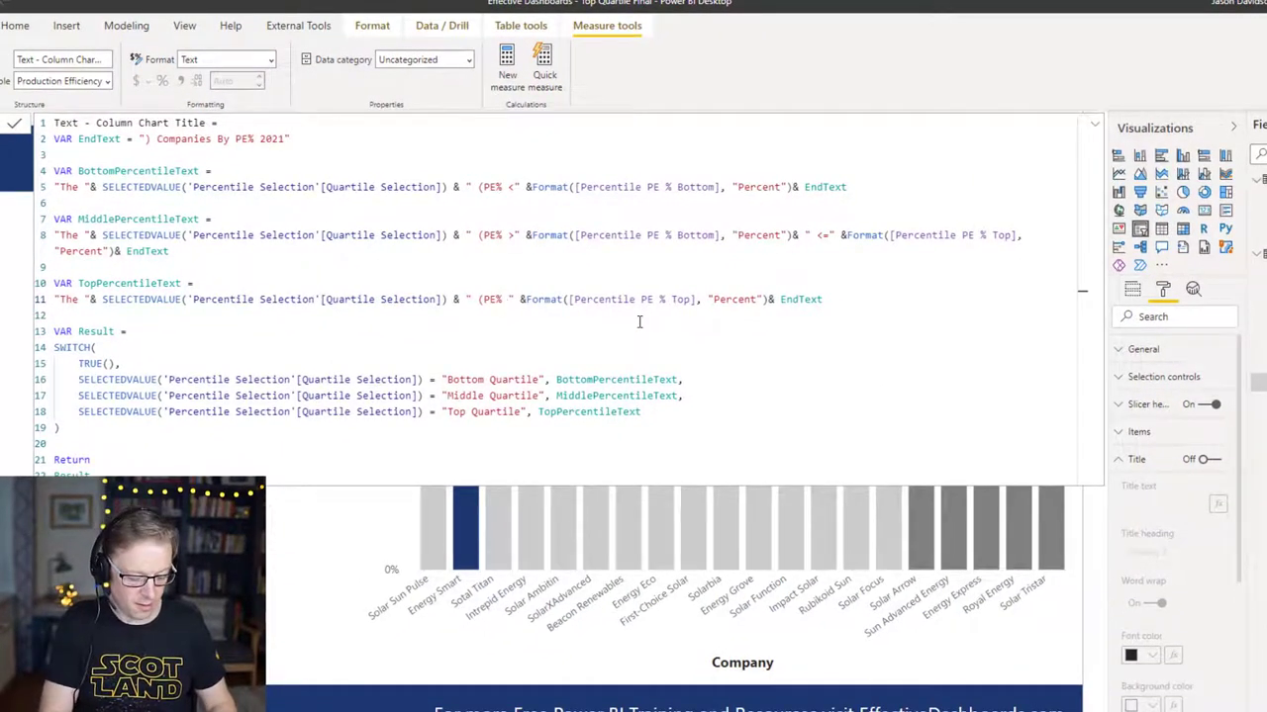
pyautogui.write('<')
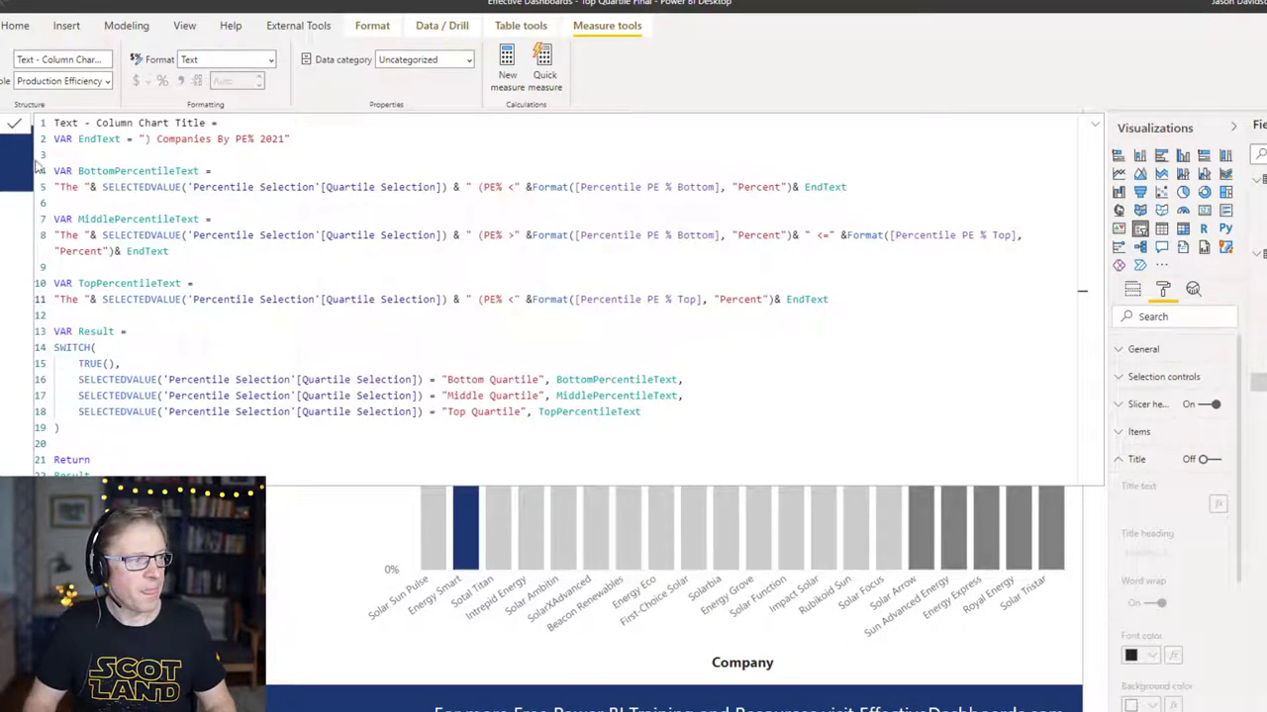
pyautogui.press('BackSpace')
pyautogui.write('>')
# Change the comparison sign in the BottomPercentileText line of the Text - Column Chart Title formula to ">" and collapse the formula.
pyautogui.click(506, 184)
pyautogui.press('Delete')
pyautogui.write('>')
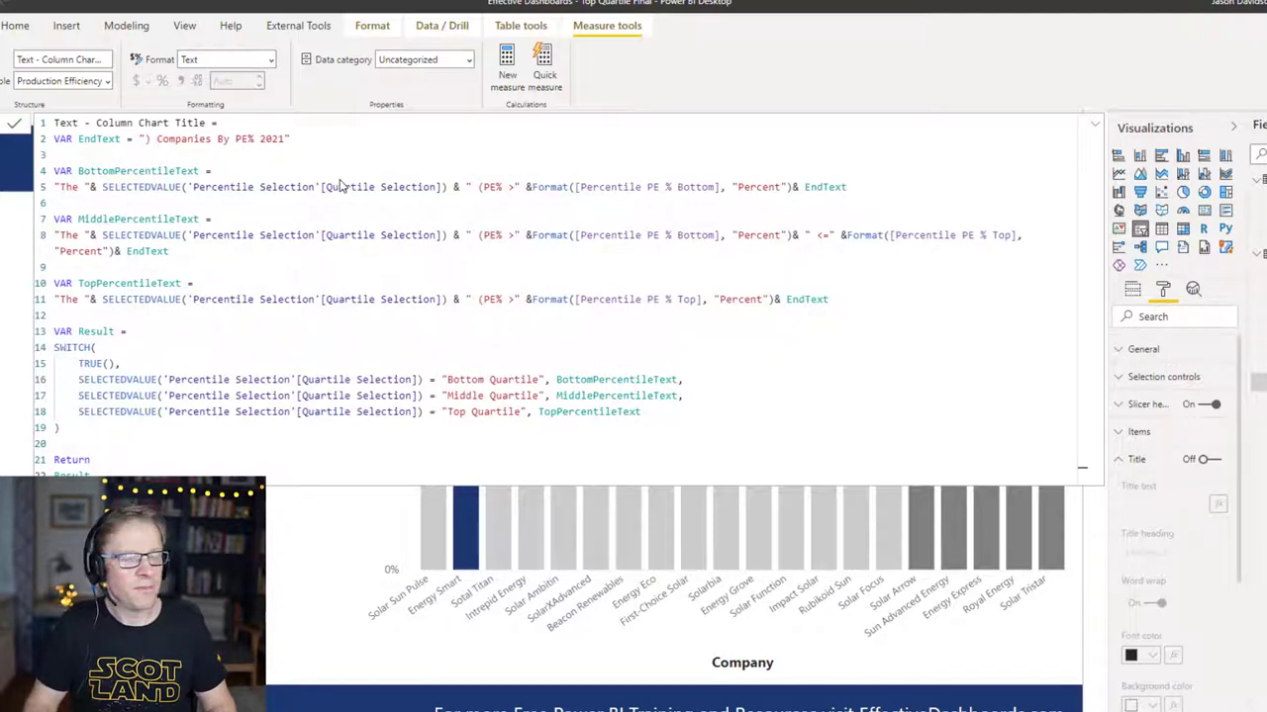
pyautogui.click(1095, 127)
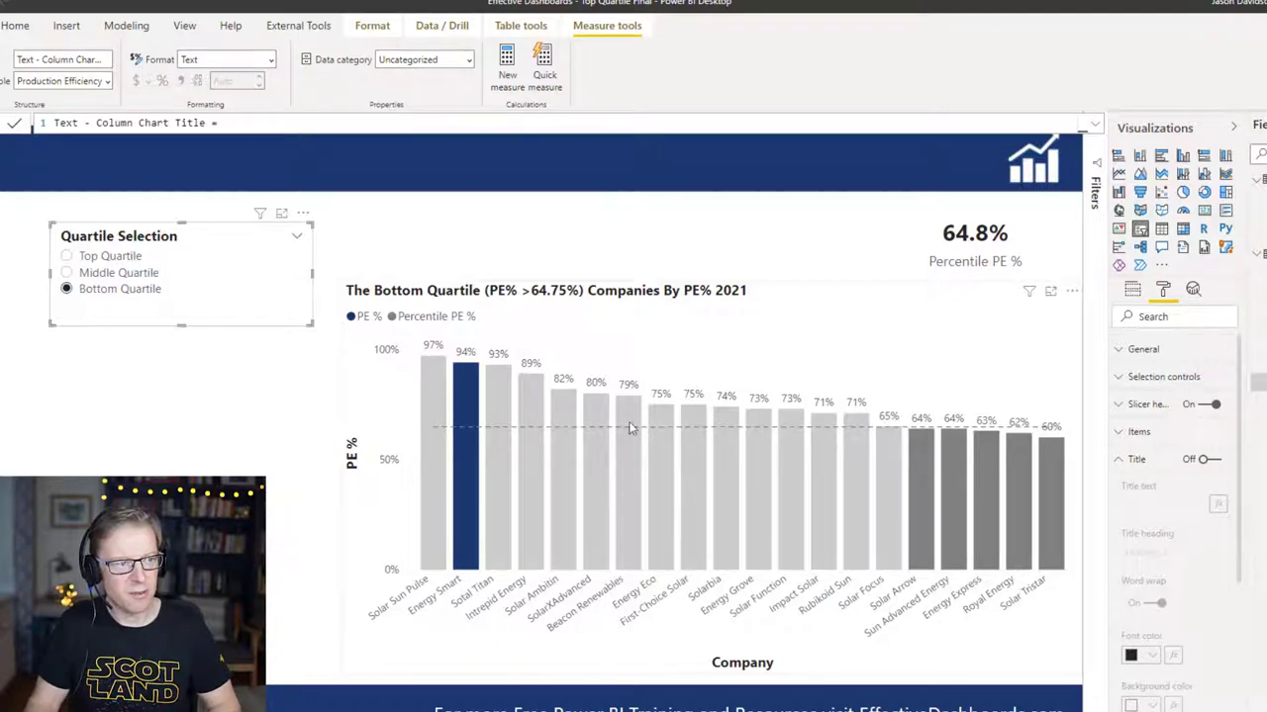
# View the report page with the PE% Performance by Company 2021 chart, return to the Quartile Selection page and show its page format settings.
pyautogui.moveTo(531, 517)
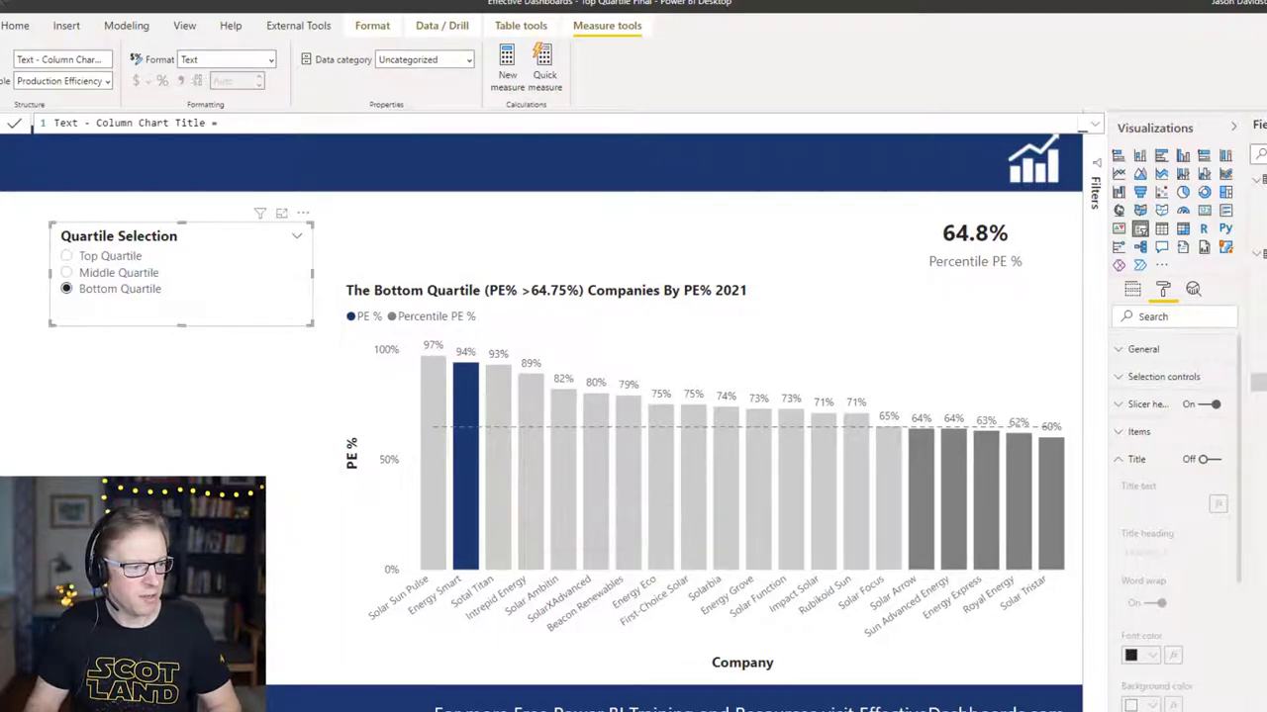
pyautogui.click(634, 709)
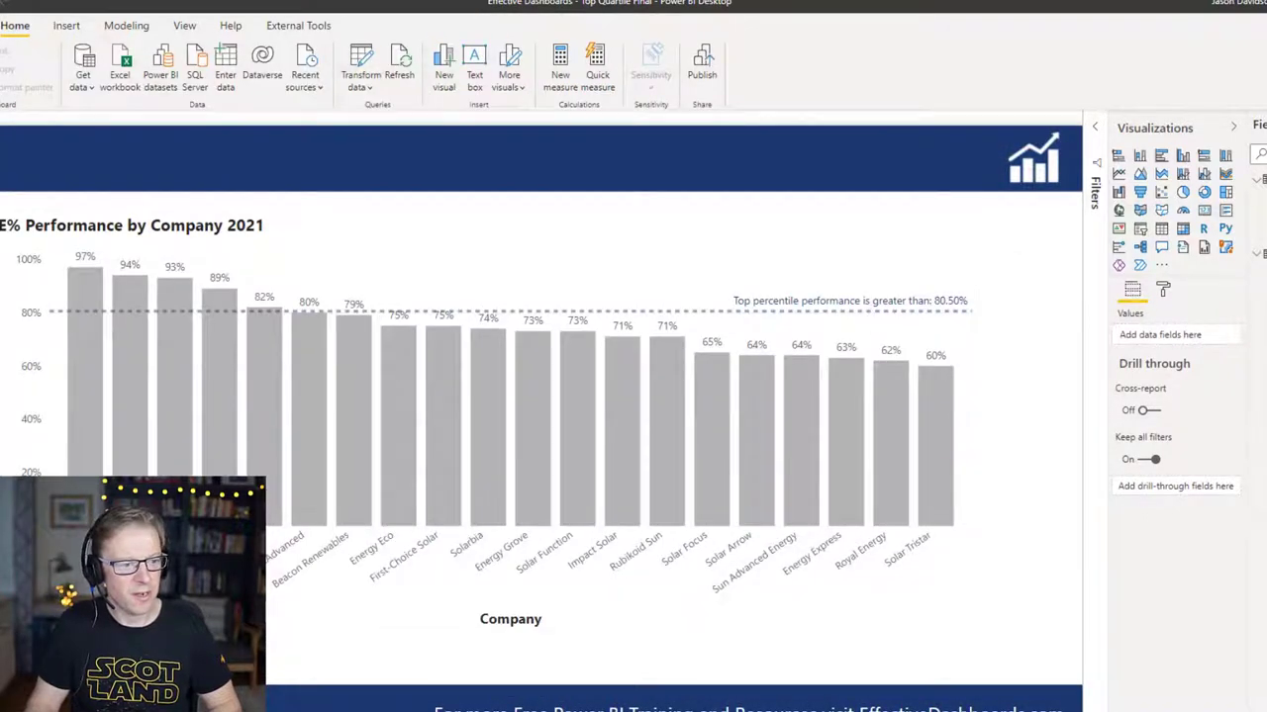
pyautogui.click(633, 709)
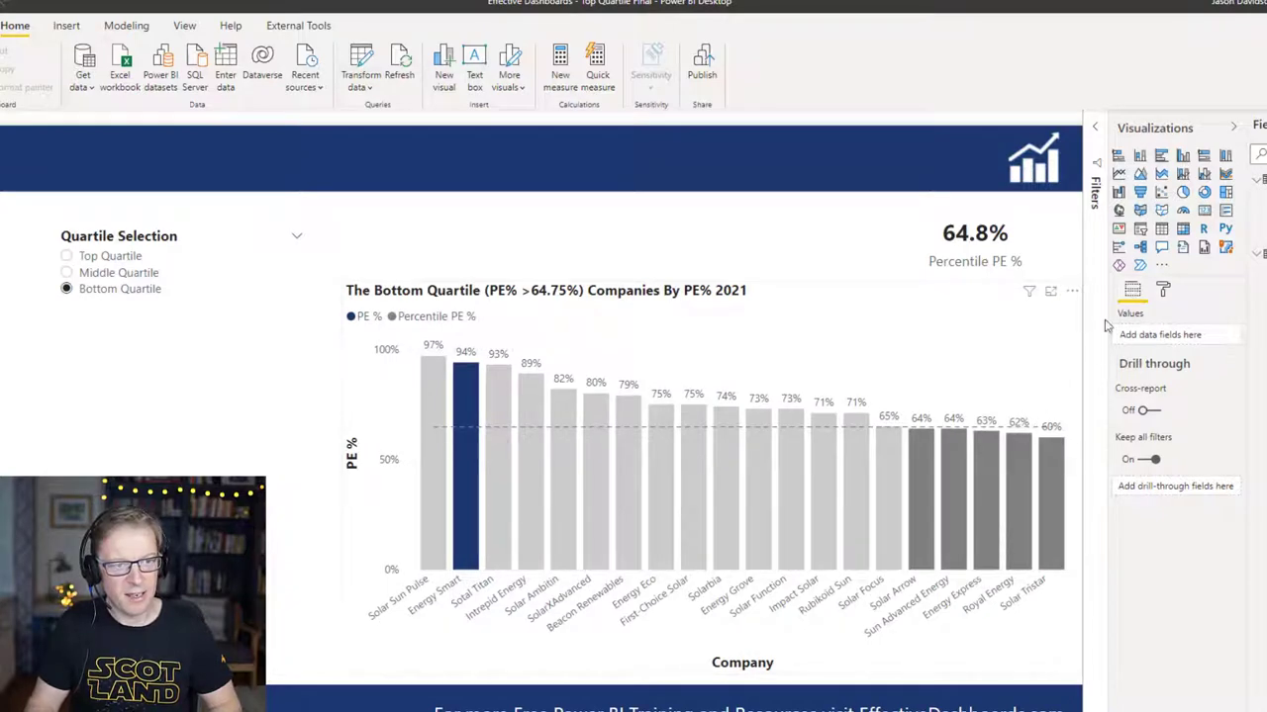
pyautogui.click(1164, 291)
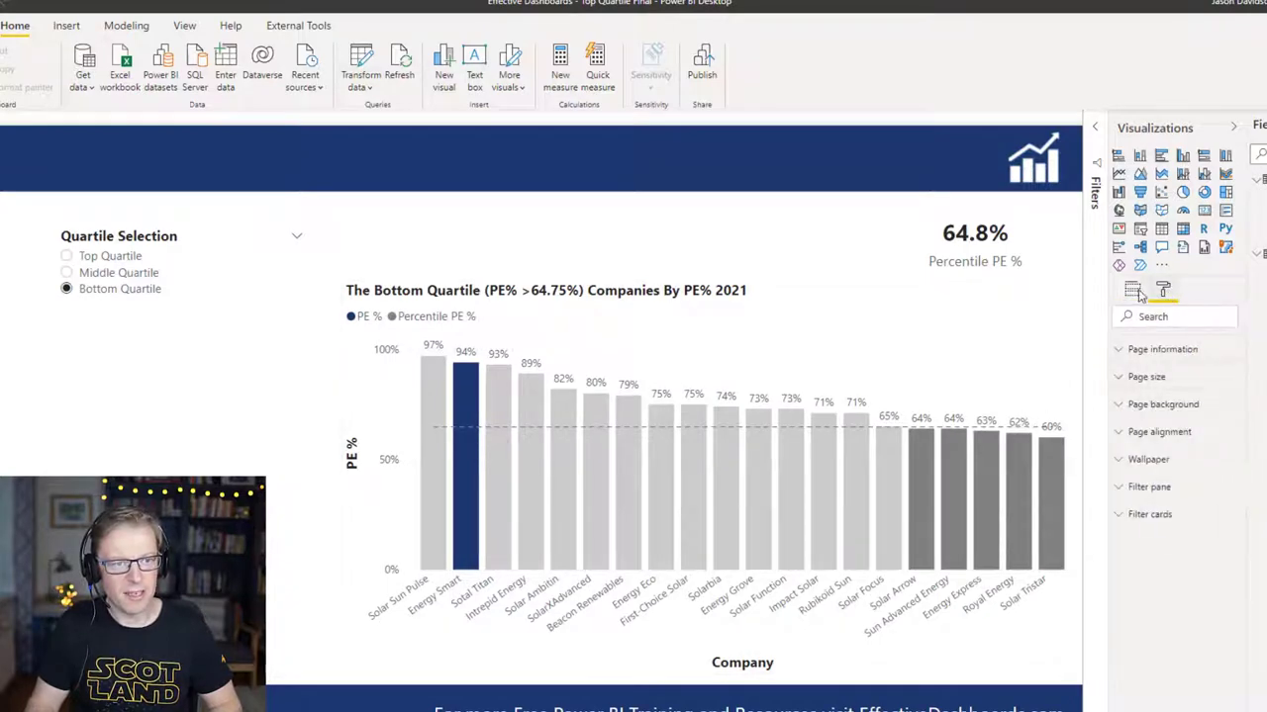